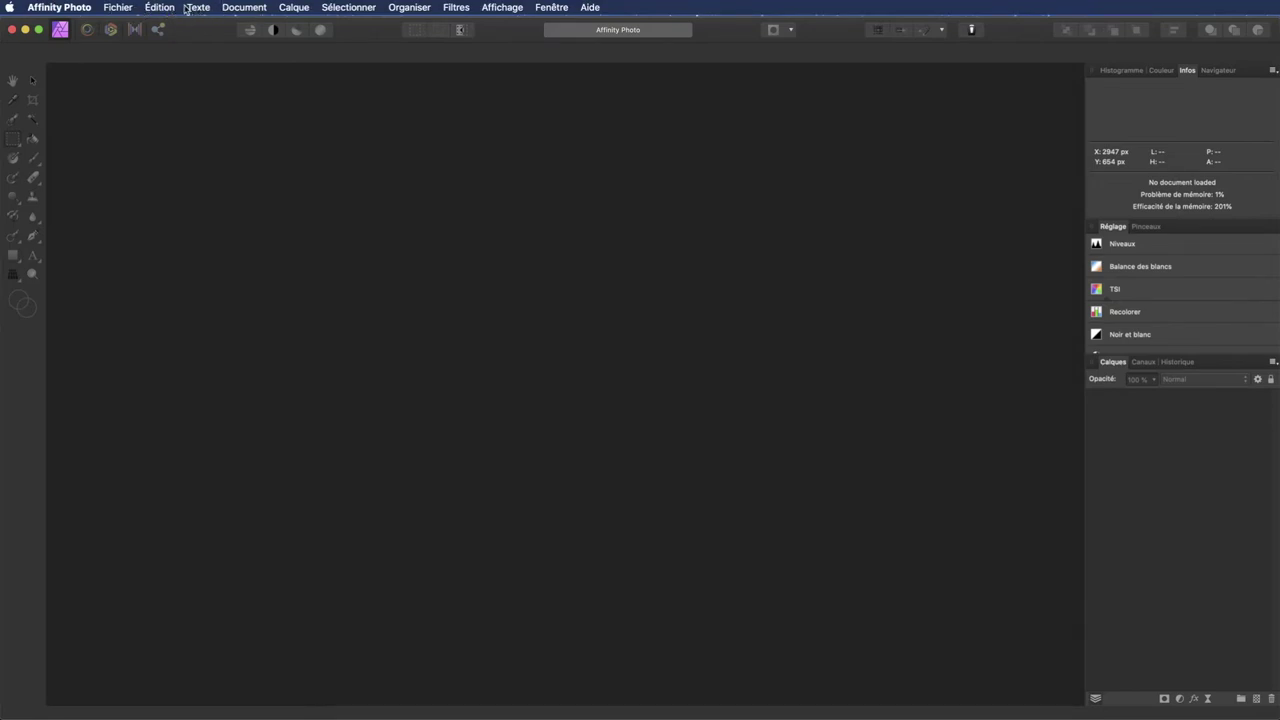
Step: Create a new document from the 3000×2000 preset with a transparent background
{"action": "left_click", "coordinate": [117, 10]}
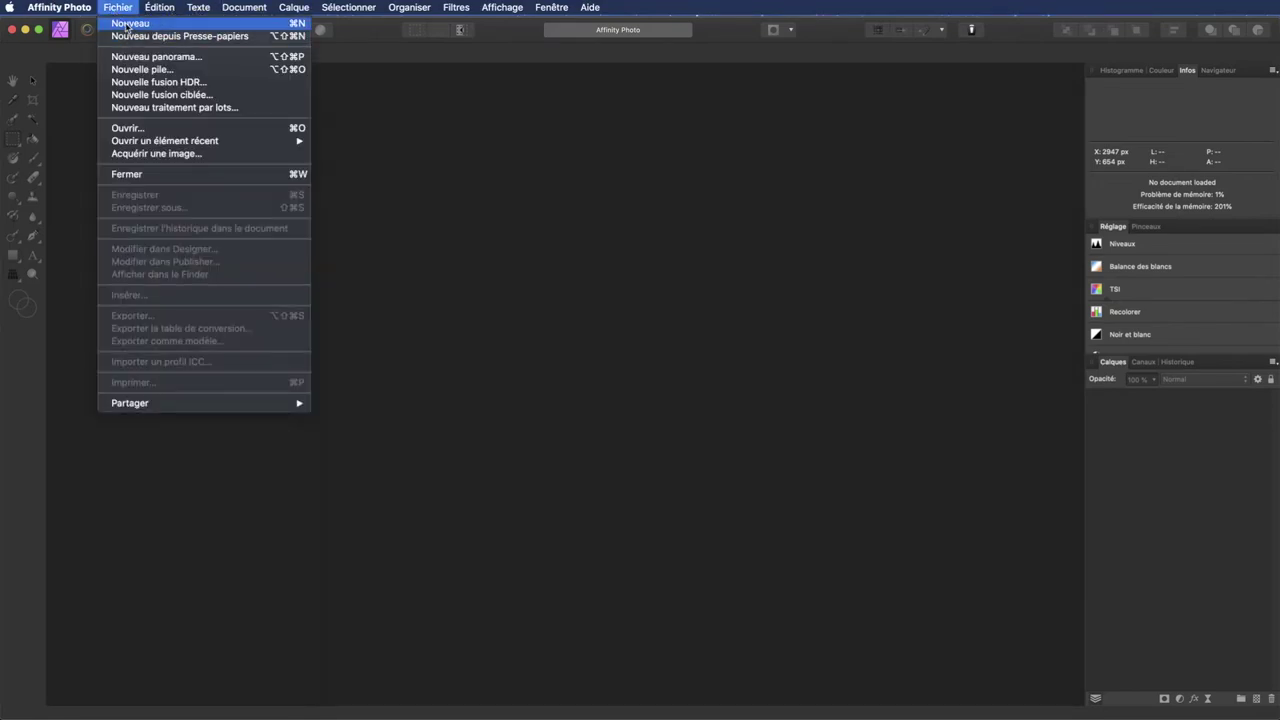
{"action": "left_click", "coordinate": [128, 23]}
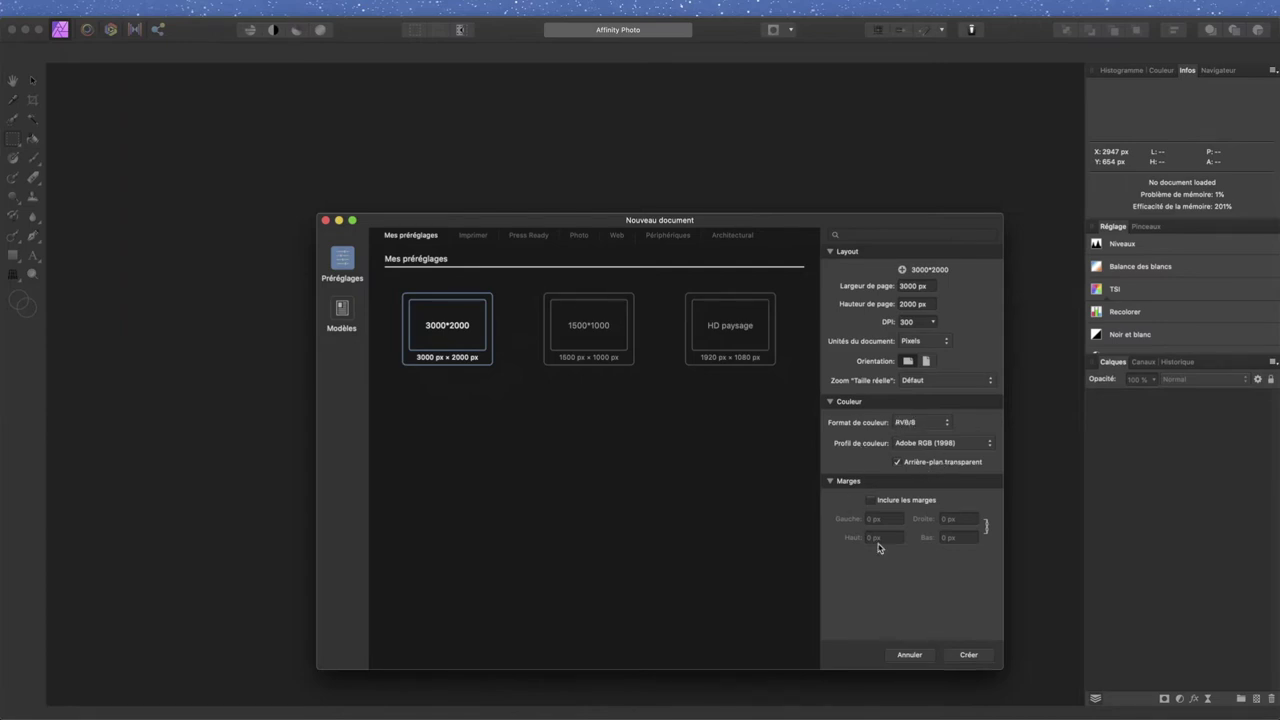
{"action": "left_click", "coordinate": [969, 655]}
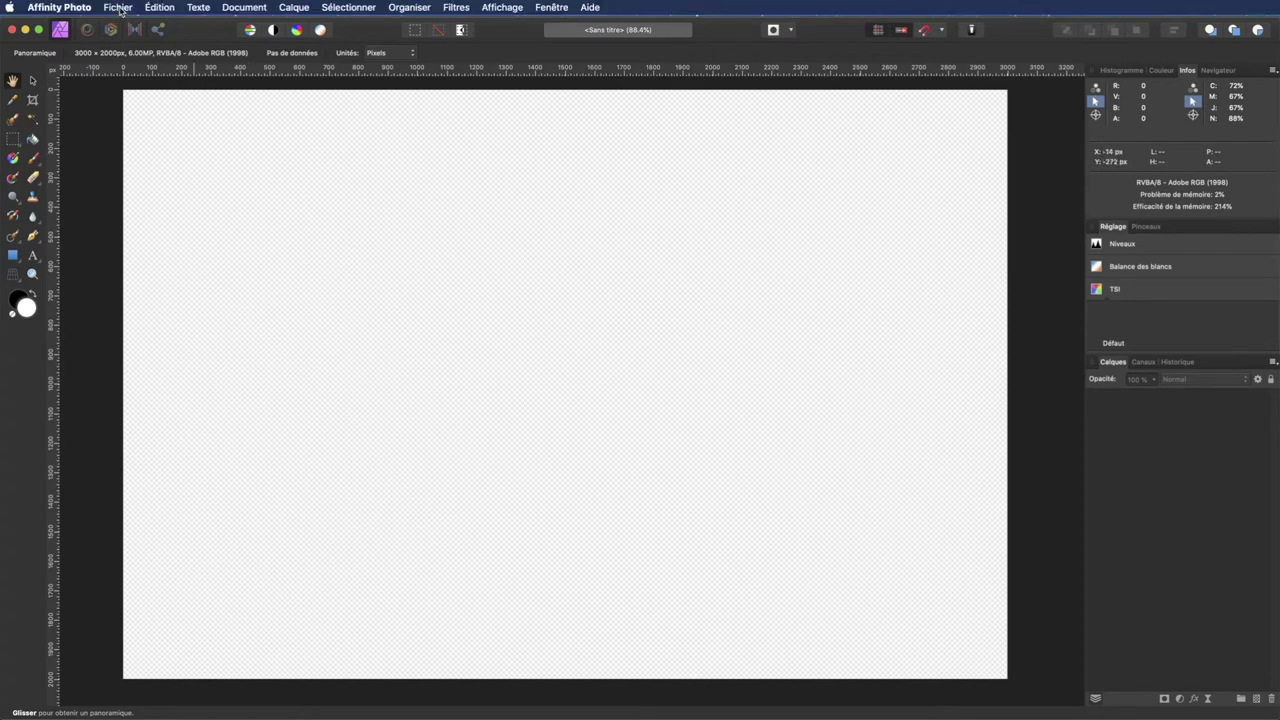
Step: Insert nuit.jpg from the Images seul au monde folder
{"action": "left_click", "coordinate": [118, 8]}
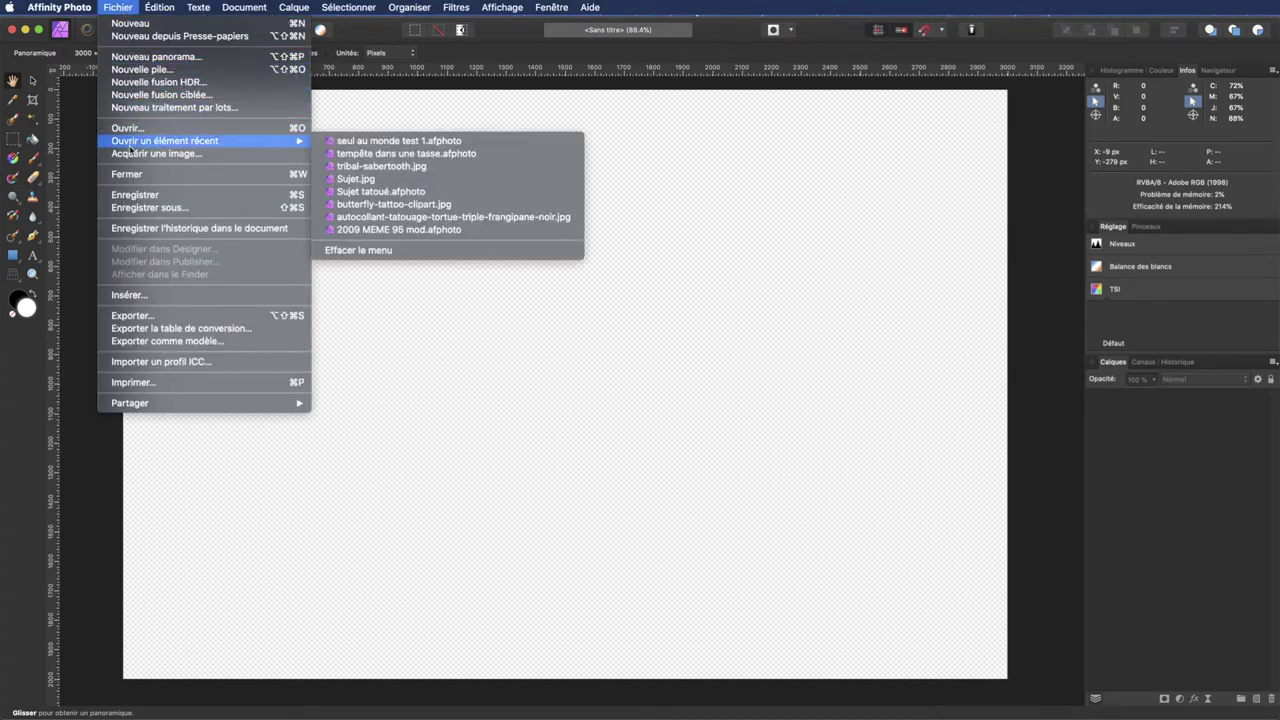
{"action": "left_click", "coordinate": [145, 297]}
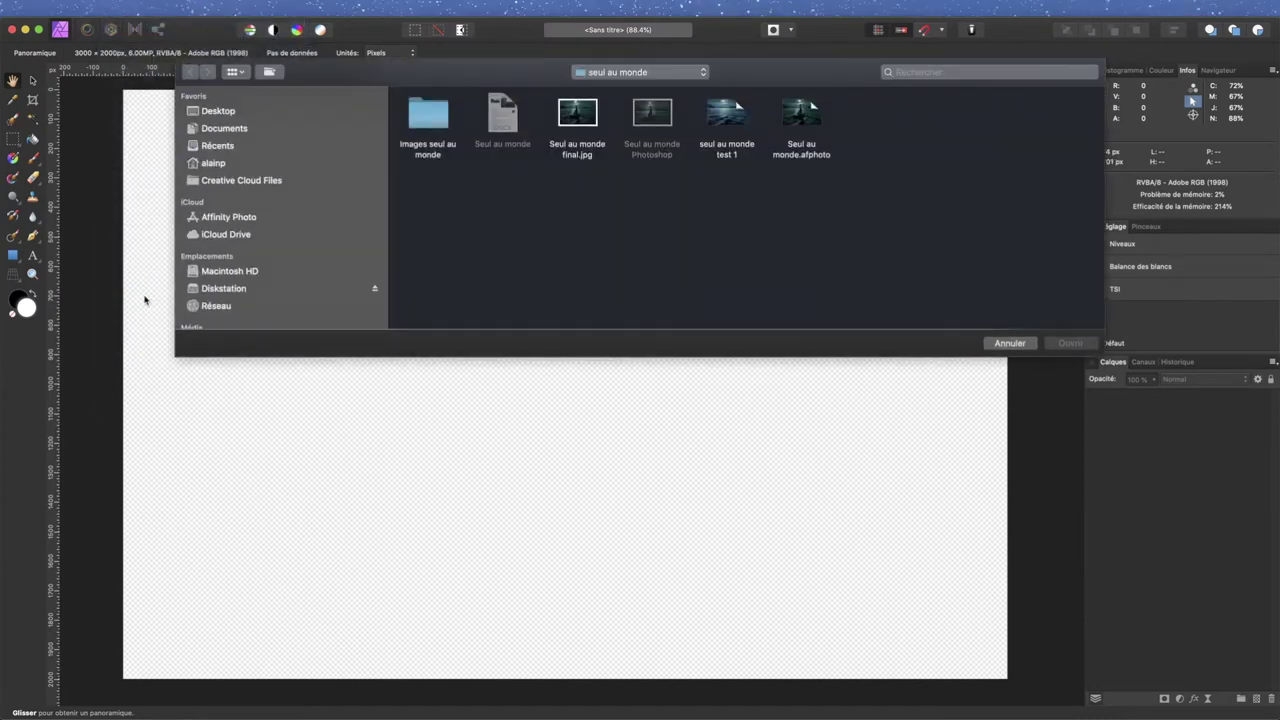
{"action": "double_click", "coordinate": [429, 118]}
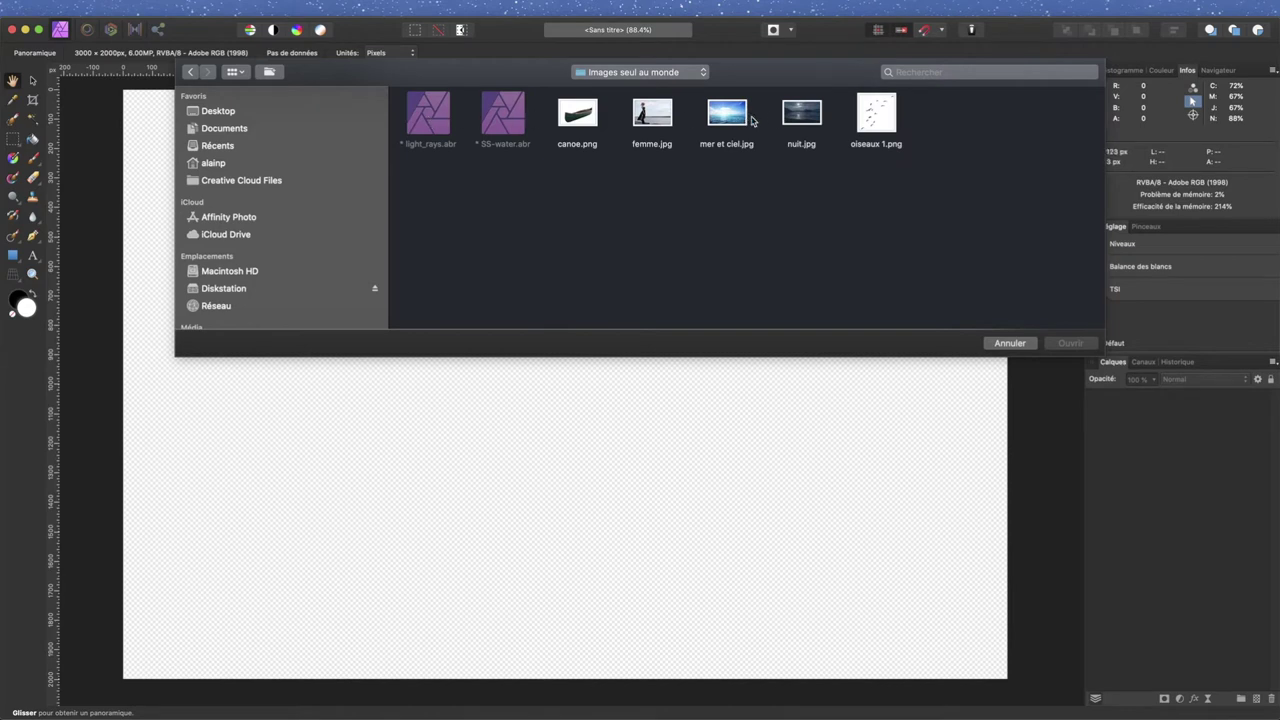
{"action": "left_click", "coordinate": [799, 117]}
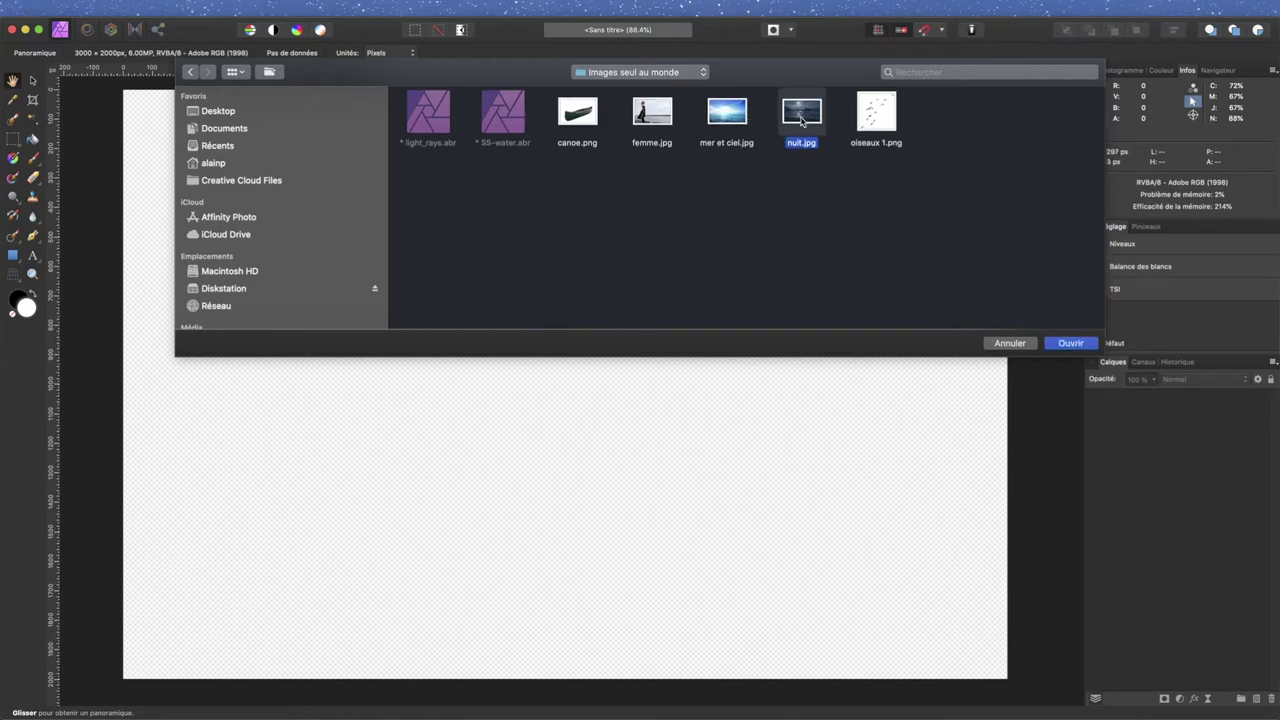
{"action": "left_click", "coordinate": [1072, 343]}
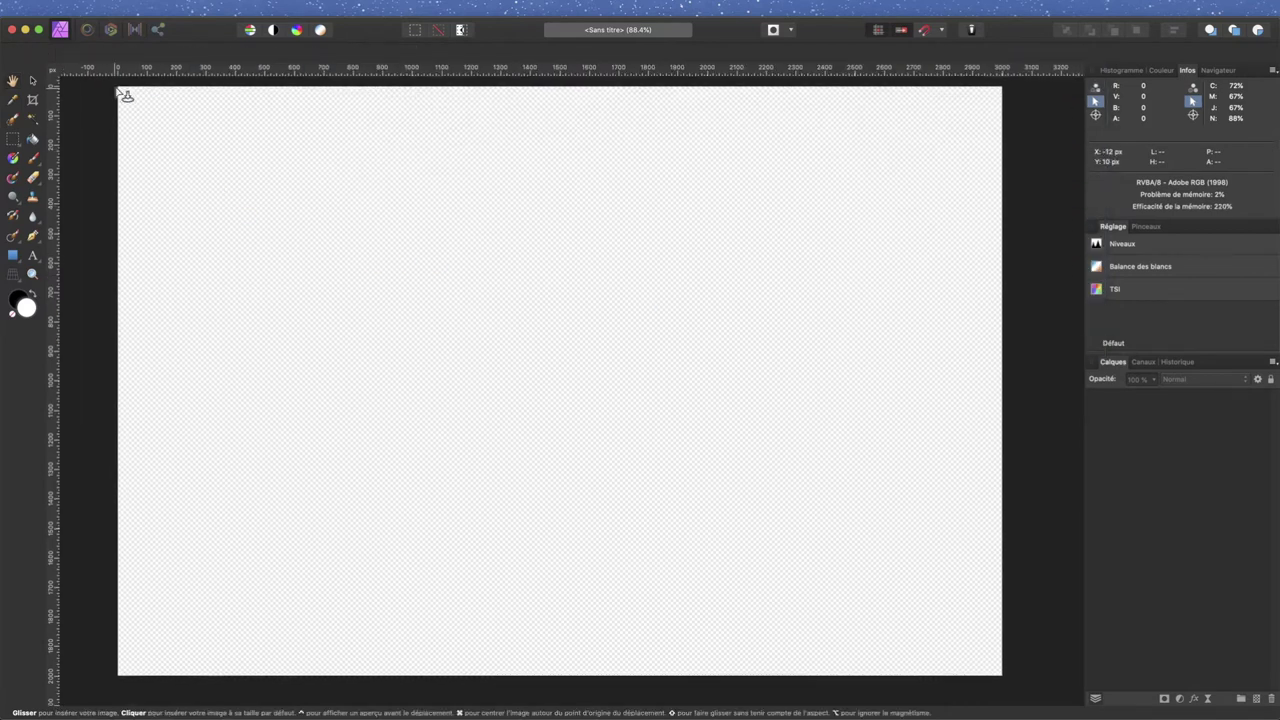
Step: Size the nuit image across the top of the canvas to its right edge
{"action": "left_click_drag", "start_coordinate": [117, 88], "coordinate": [872, 430]}
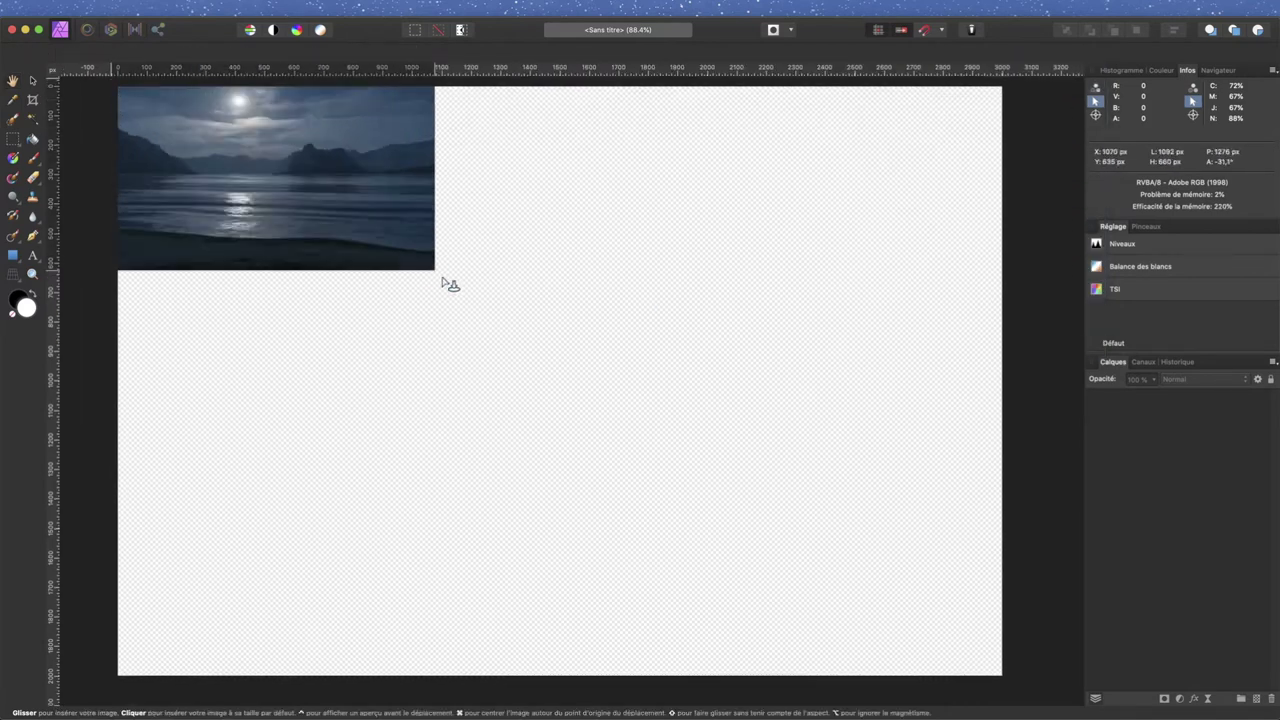
{"action": "left_click_drag", "start_coordinate": [878, 432], "coordinate": [1066, 510]}
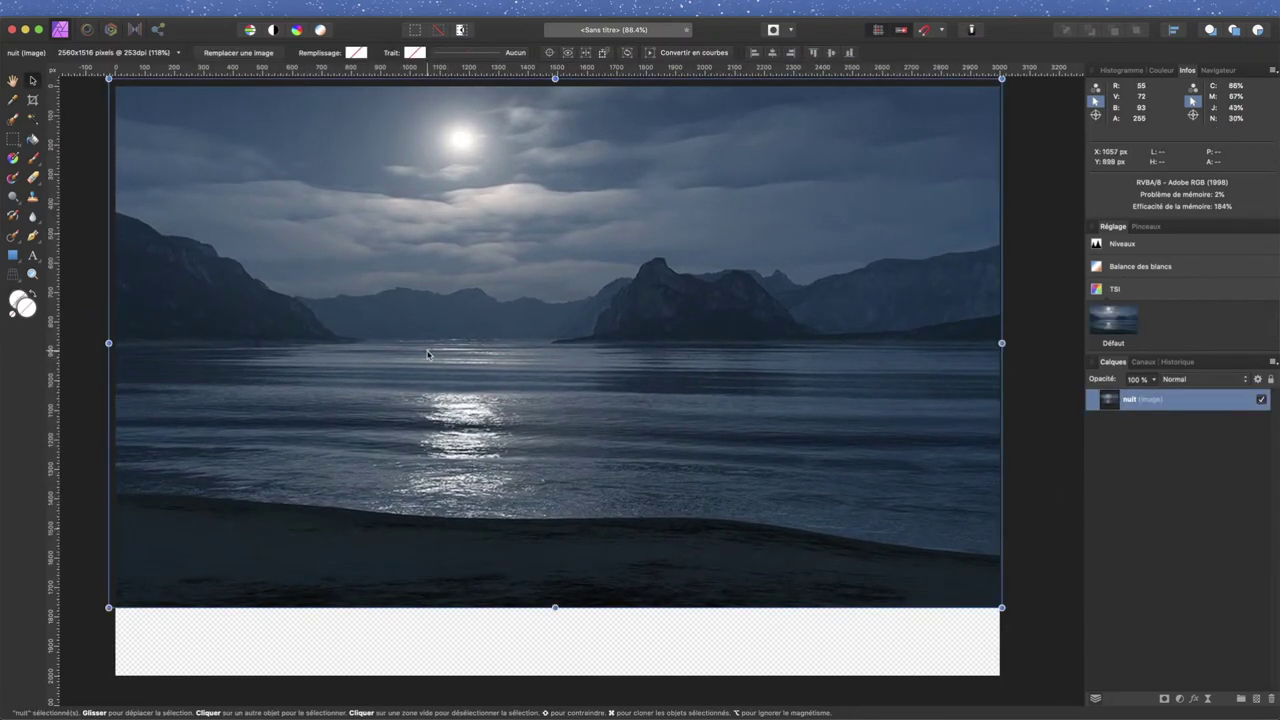
{"action": "left_click_drag", "start_coordinate": [435, 354], "coordinate": [433, 343]}
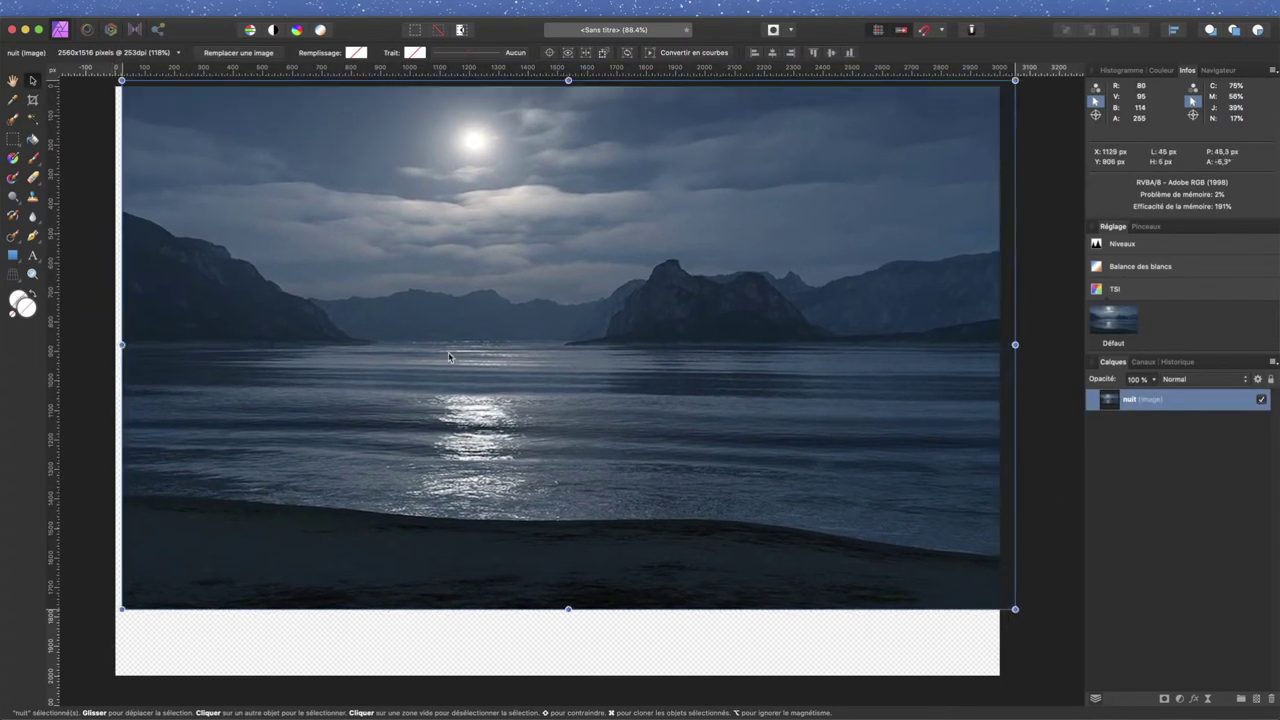
{"action": "left_click_drag", "start_coordinate": [433, 343], "coordinate": [437, 343]}
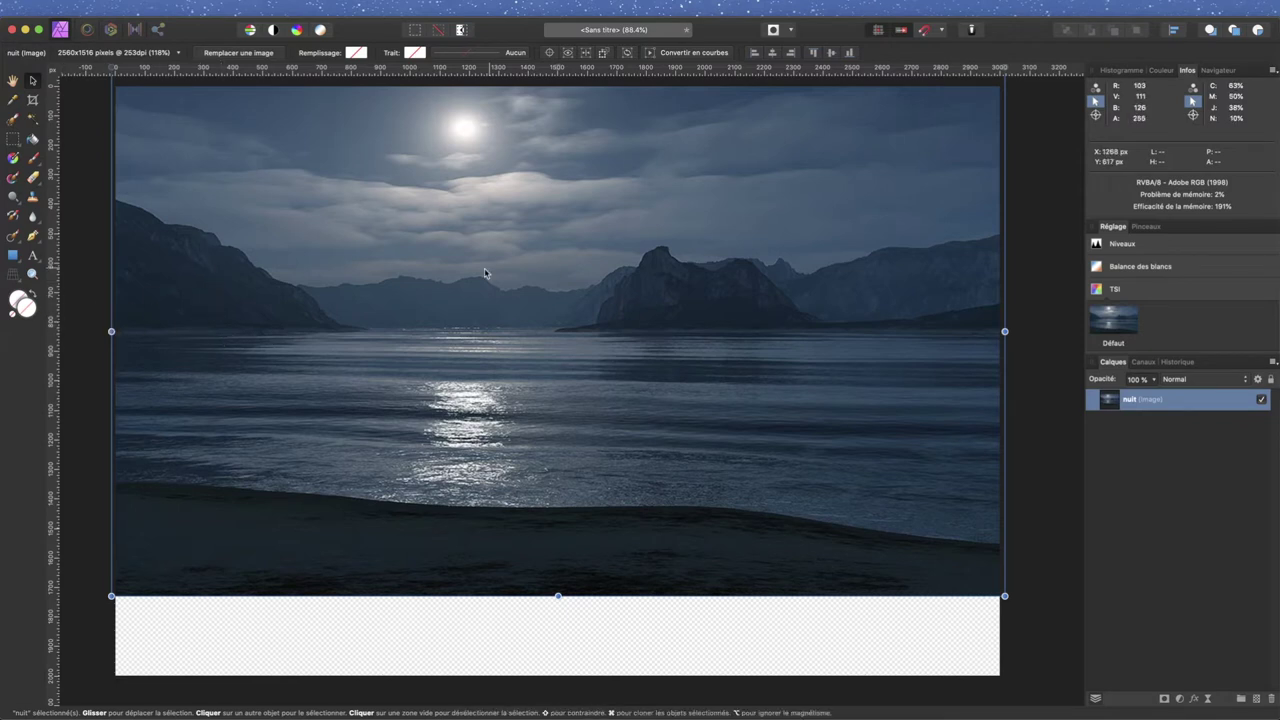
{"action": "scroll", "coordinate": [355, 320], "scroll_direction": "up", "scroll_amount": 2}
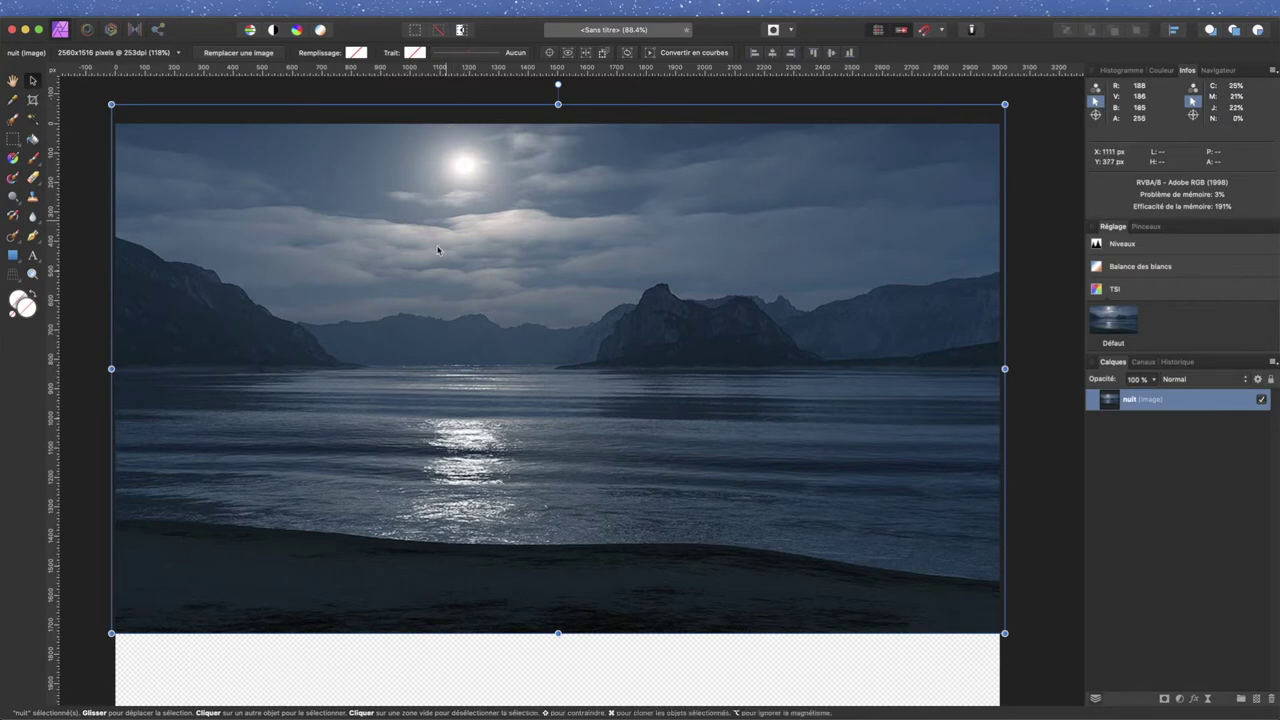
{"action": "scroll", "coordinate": [437, 247], "scroll_direction": "down", "scroll_amount": 1}
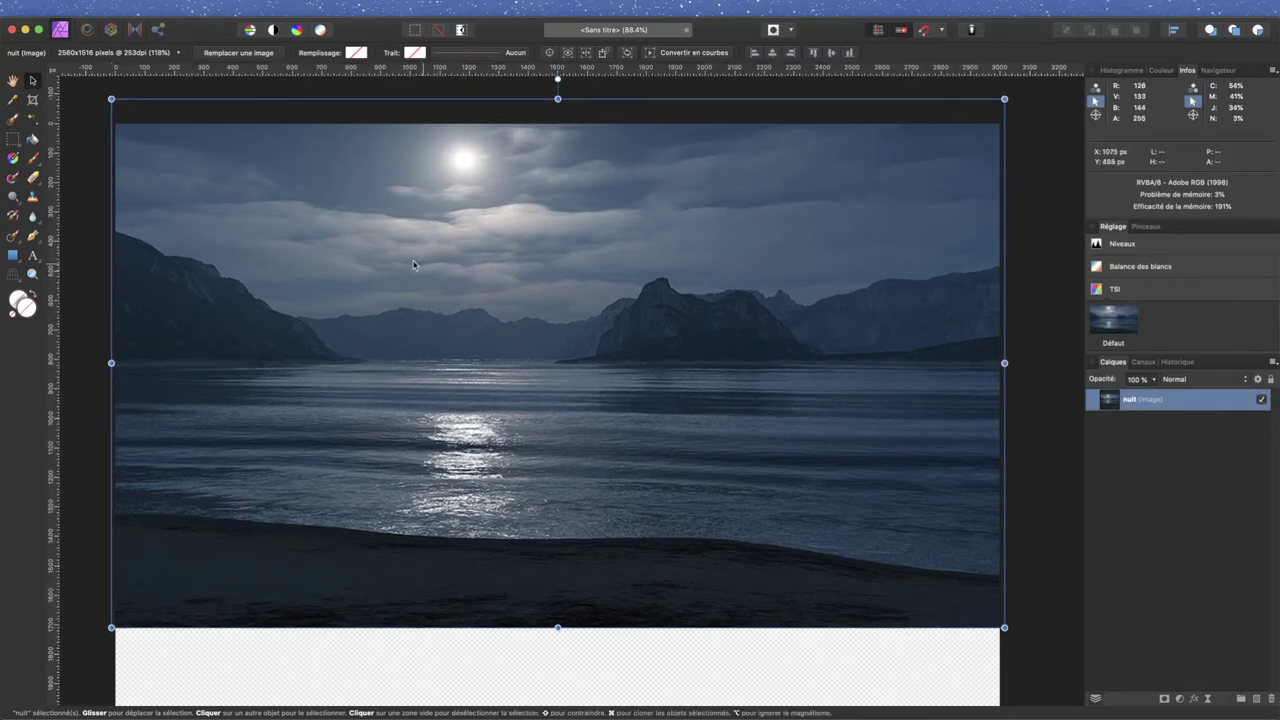
Step: Rasterize the nuit layer into a pixel layer and deselect
{"action": "right_click", "coordinate": [1170, 405]}
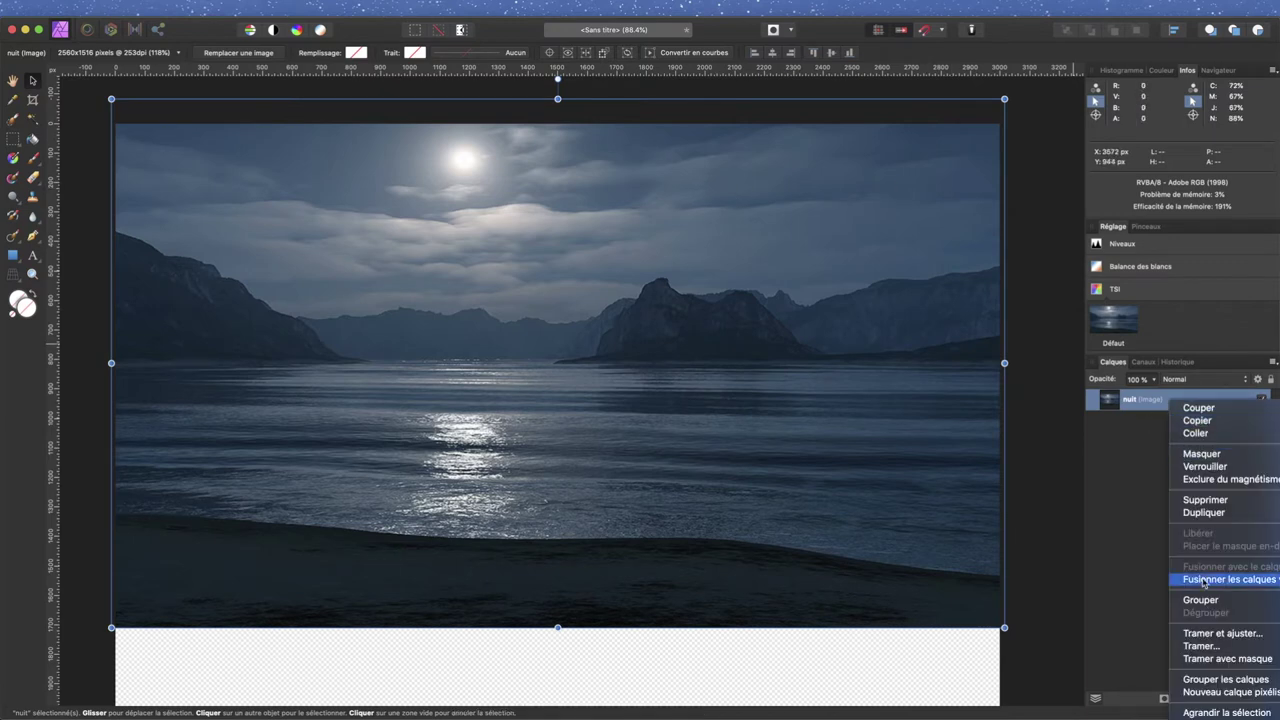
{"action": "left_click", "coordinate": [1199, 647]}
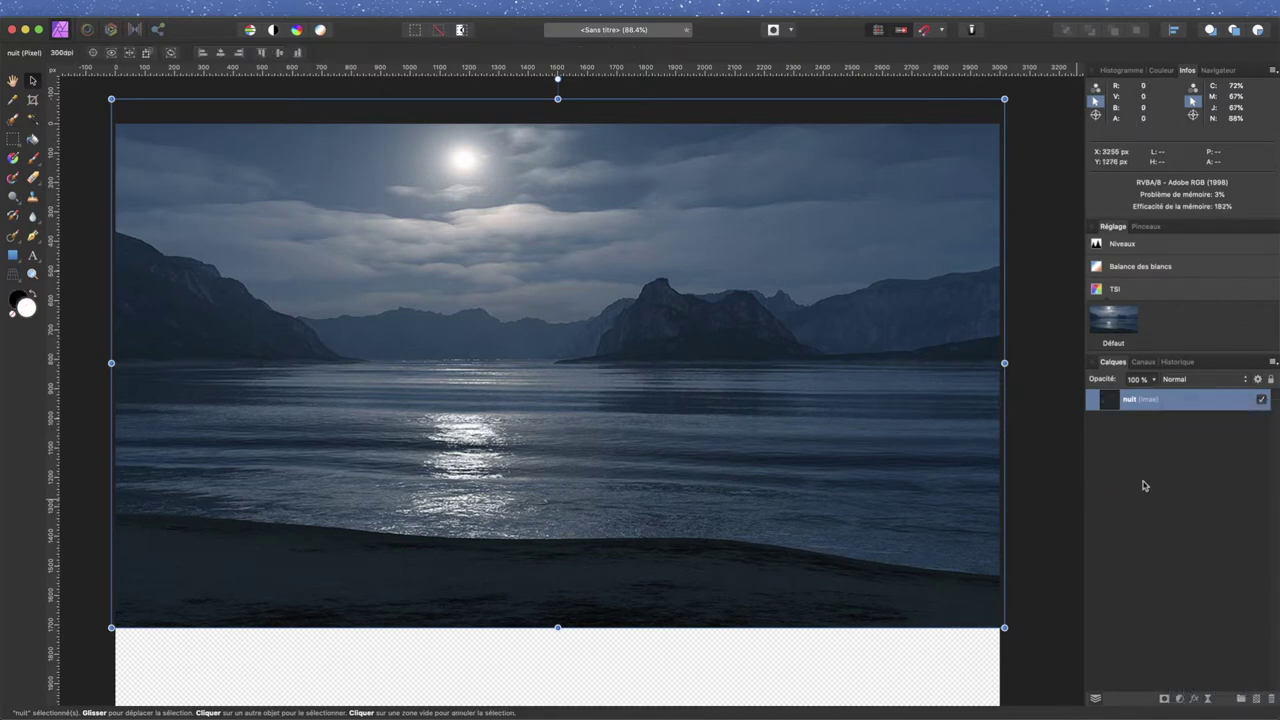
{"action": "key", "text": "ctrl+d"}
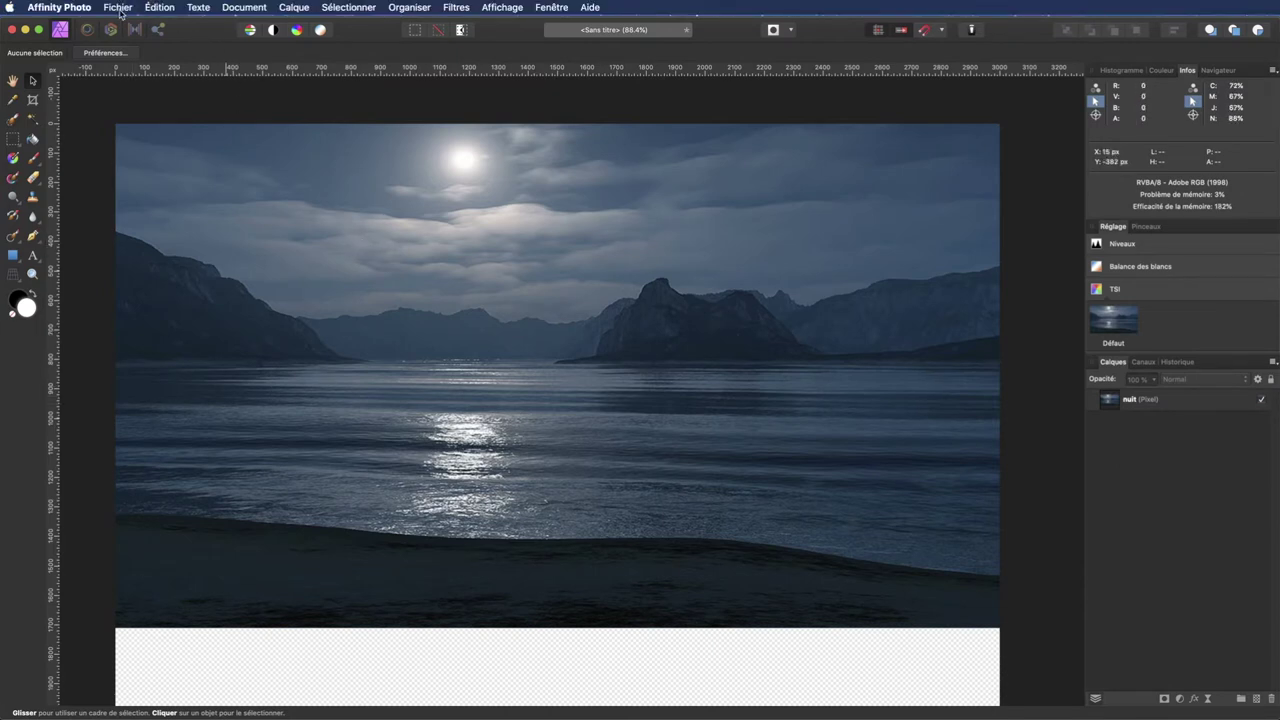
Step: Insert mer et ciel.jpg and size it to fill the canvas
{"action": "left_click", "coordinate": [119, 9]}
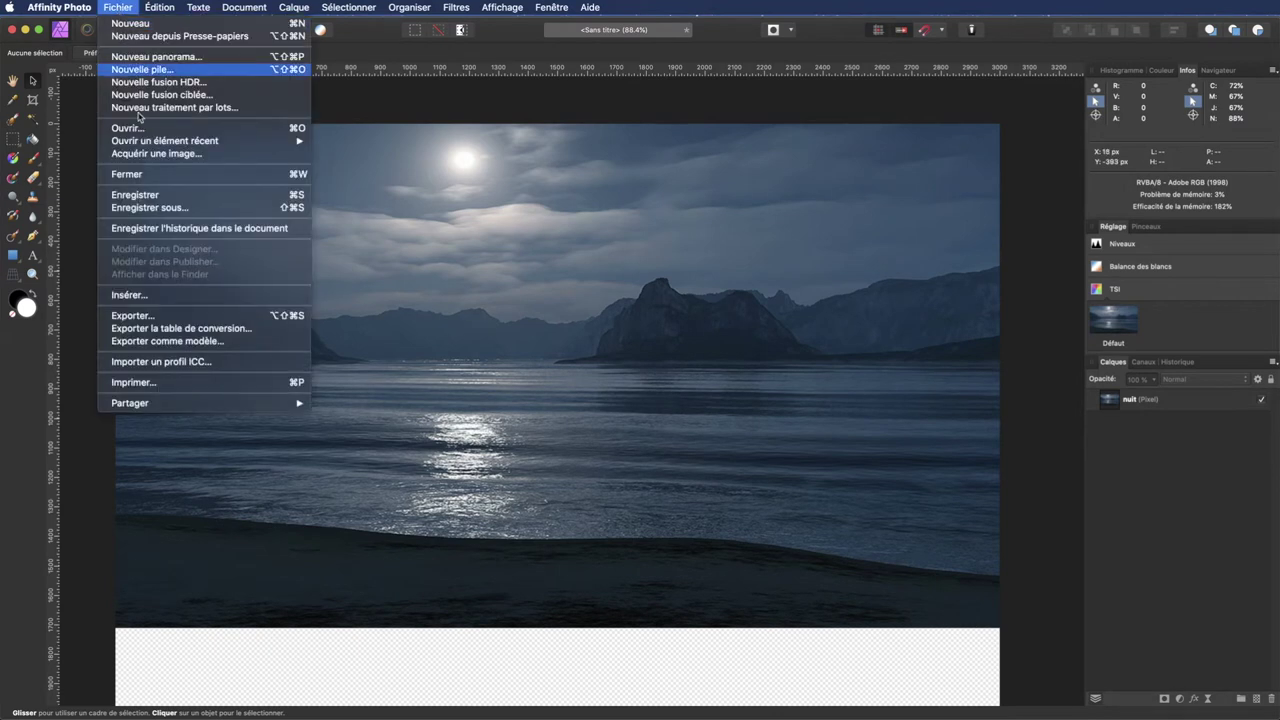
{"action": "left_click", "coordinate": [143, 296]}
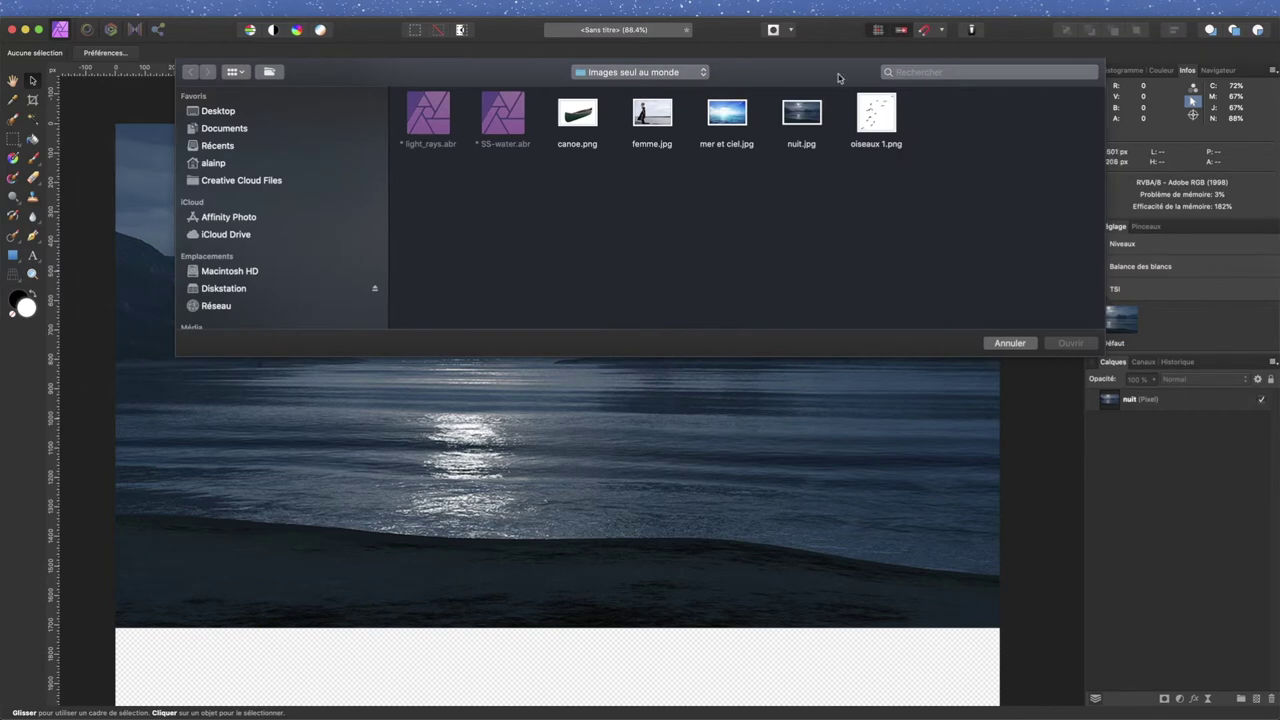
{"action": "left_click", "coordinate": [737, 121]}
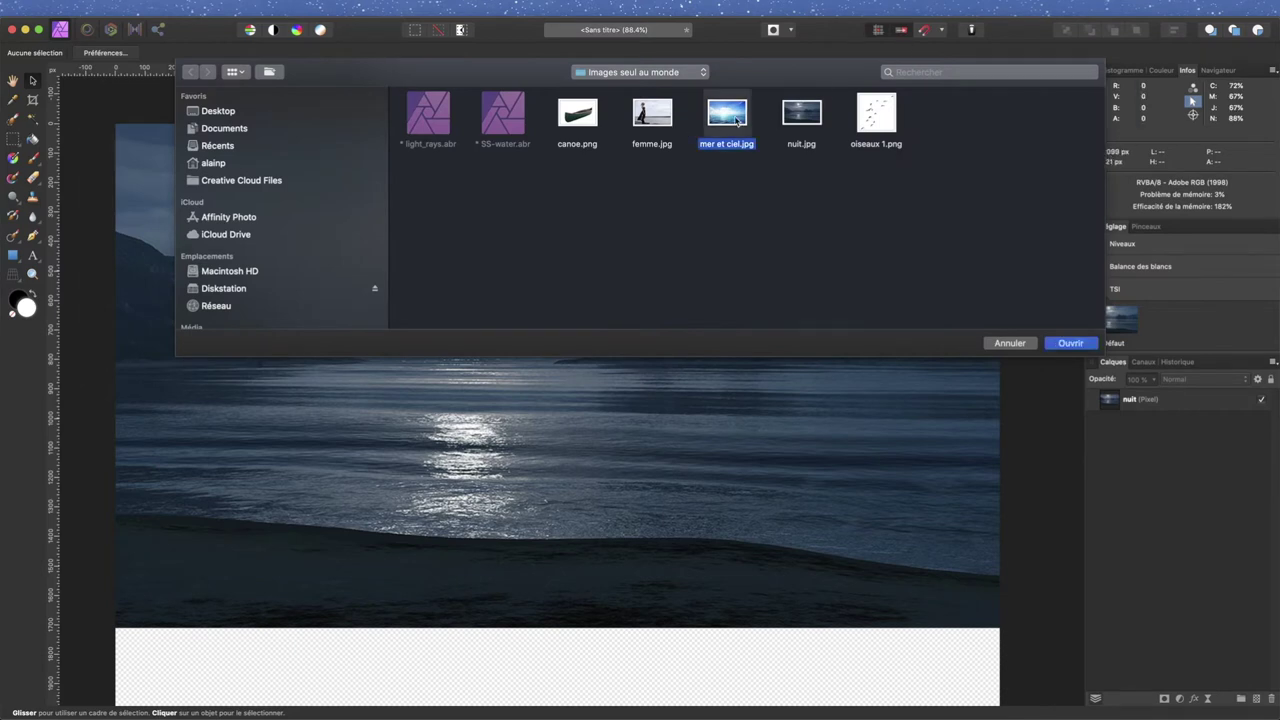
{"action": "left_click", "coordinate": [1078, 345]}
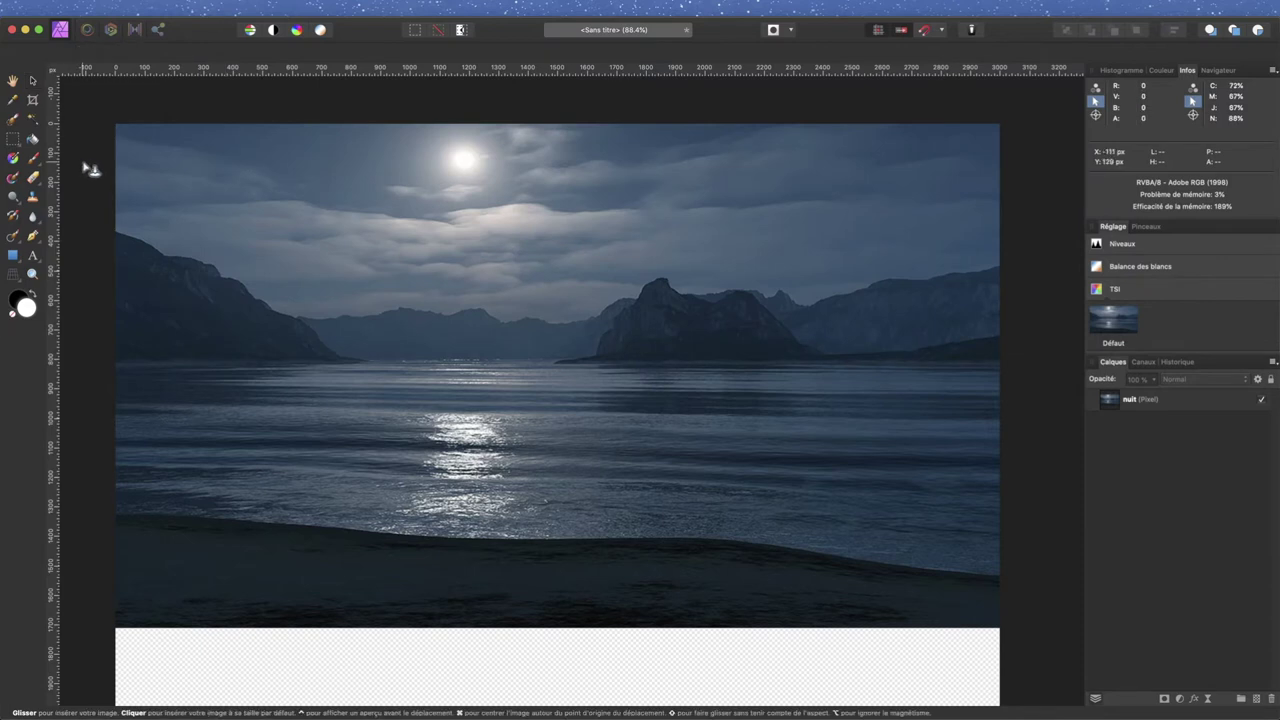
{"action": "left_click_drag", "start_coordinate": [100, 168], "coordinate": [1043, 688]}
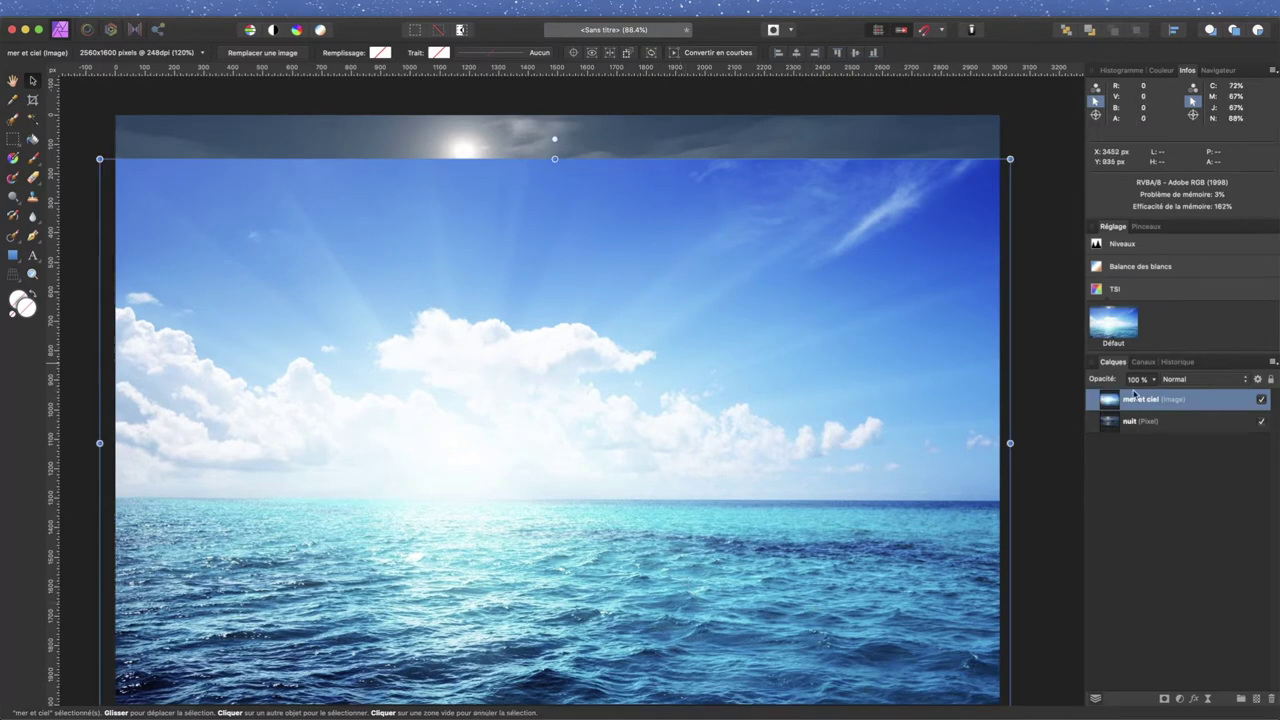
Step: Set the mer et ciel layer to 83 % opacity and align its horizon
{"action": "left_click_drag", "start_coordinate": [1104, 385], "coordinate": [1079, 384]}
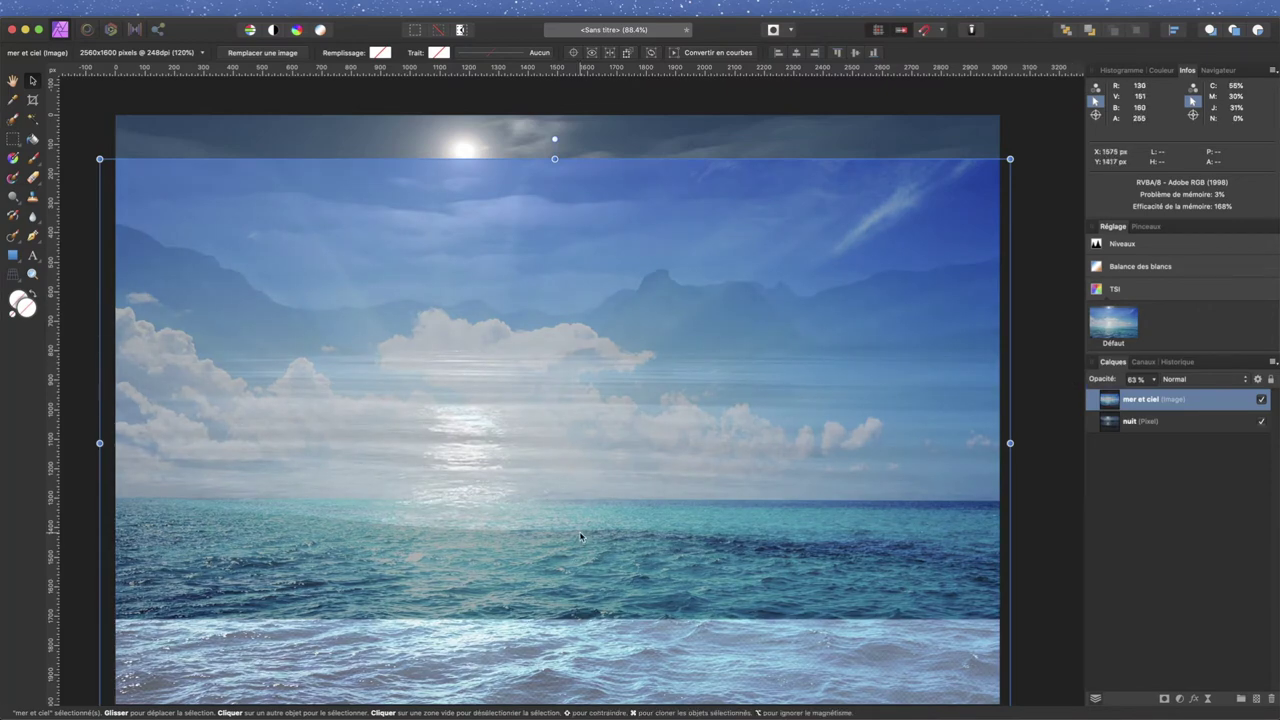
{"action": "mouse_move", "coordinate": [580, 526]}
{"action": "left_mouse_down"}
{"action": "mouse_move", "coordinate": [585, 352]}
{"action": "mouse_move", "coordinate": [586, 375]}
{"action": "left_mouse_up"}
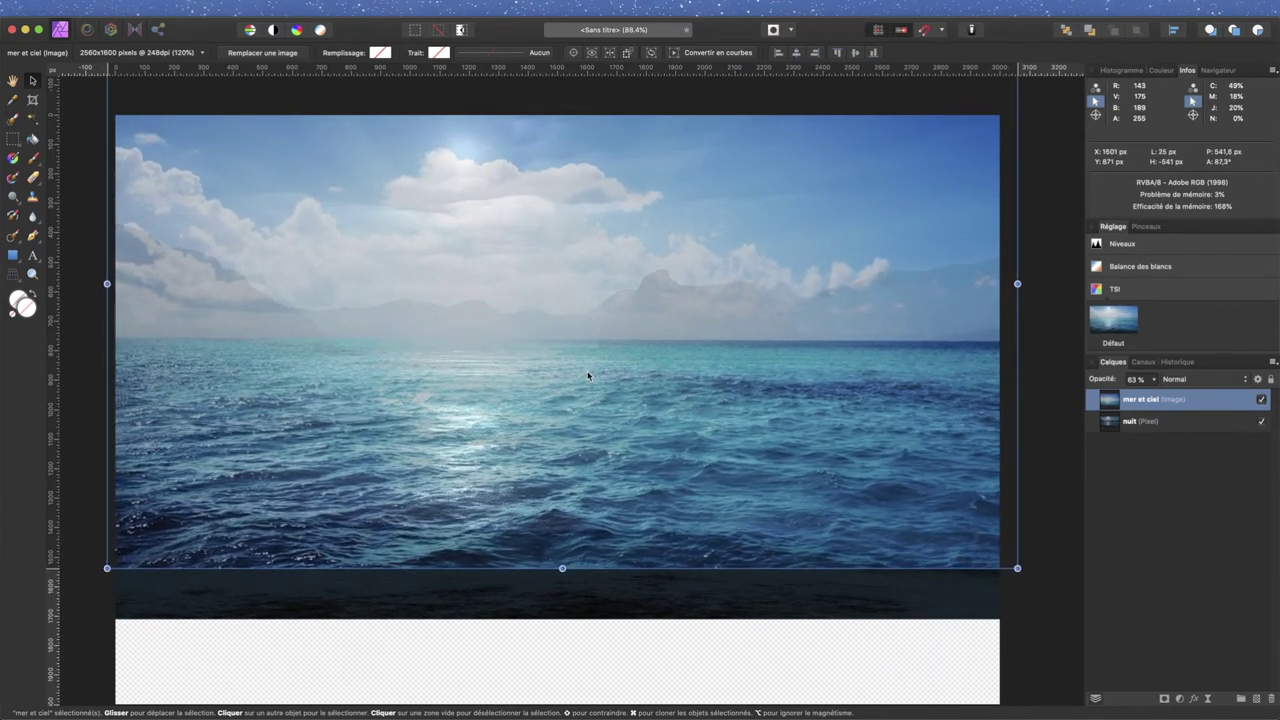
{"action": "left_click_drag", "start_coordinate": [586, 374], "coordinate": [587, 355]}
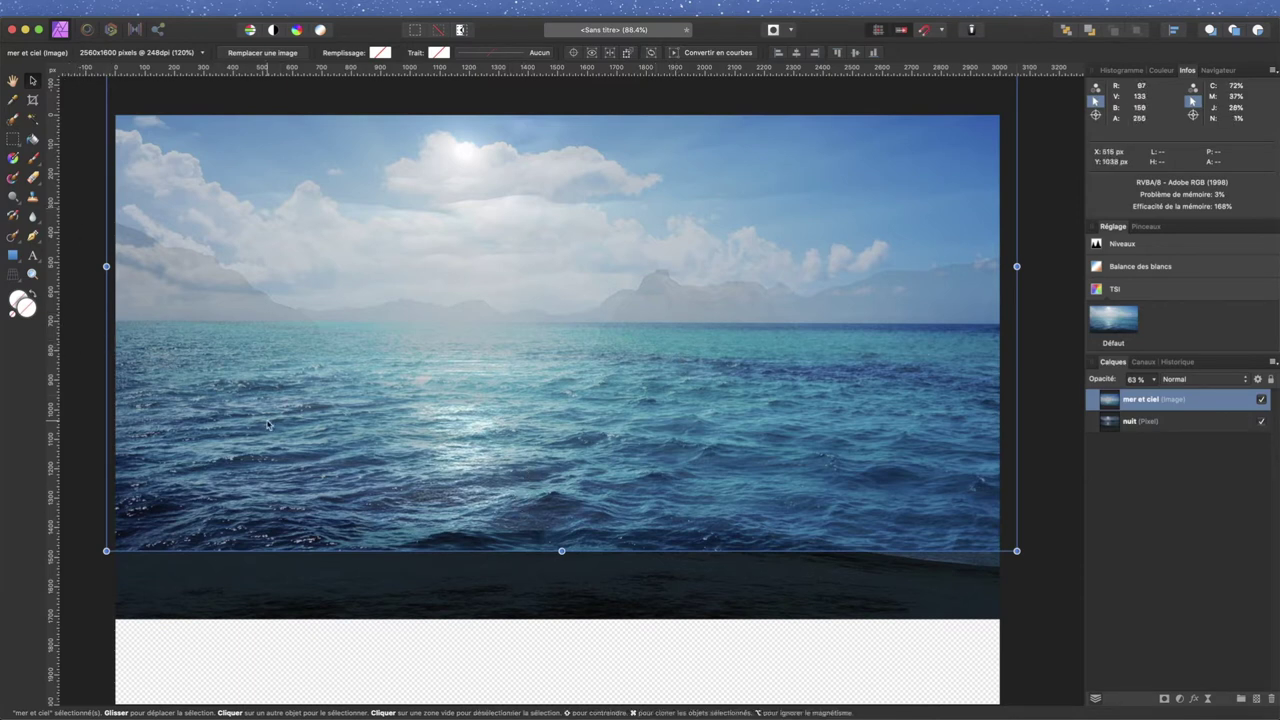
{"action": "left_click_drag", "start_coordinate": [267, 424], "coordinate": [266, 418]}
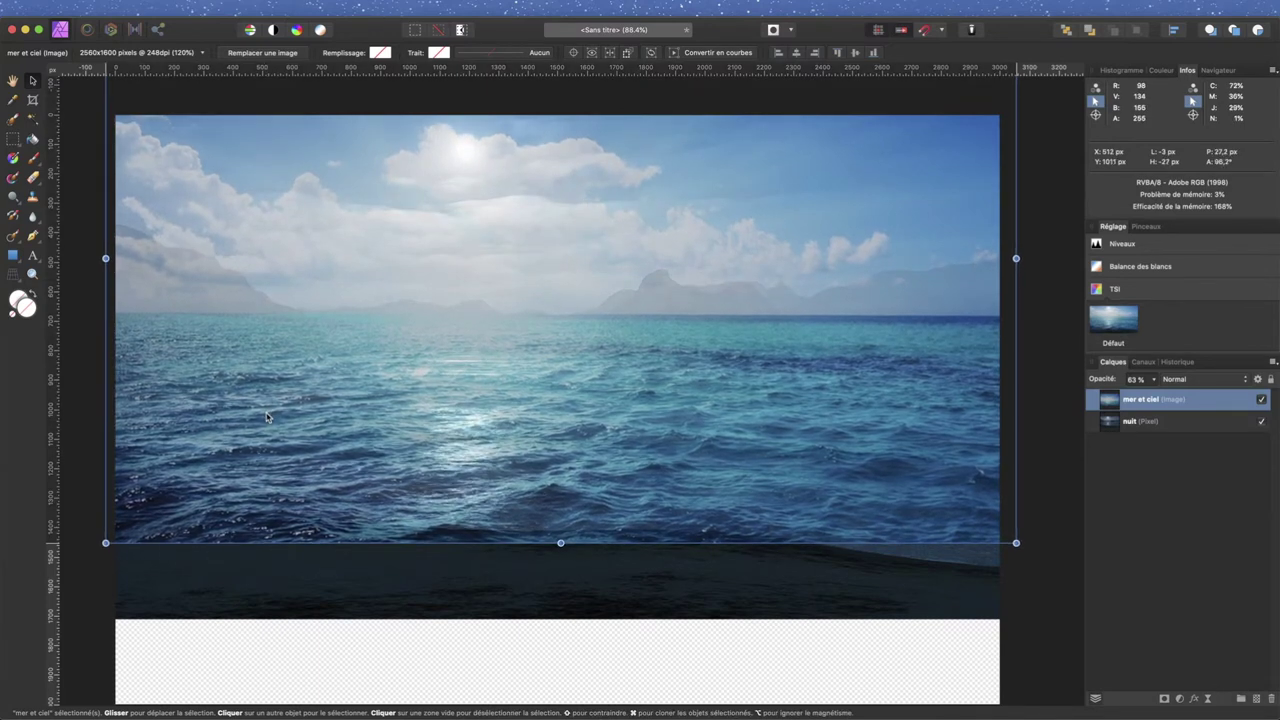
{"action": "left_click_drag", "start_coordinate": [266, 418], "coordinate": [267, 417]}
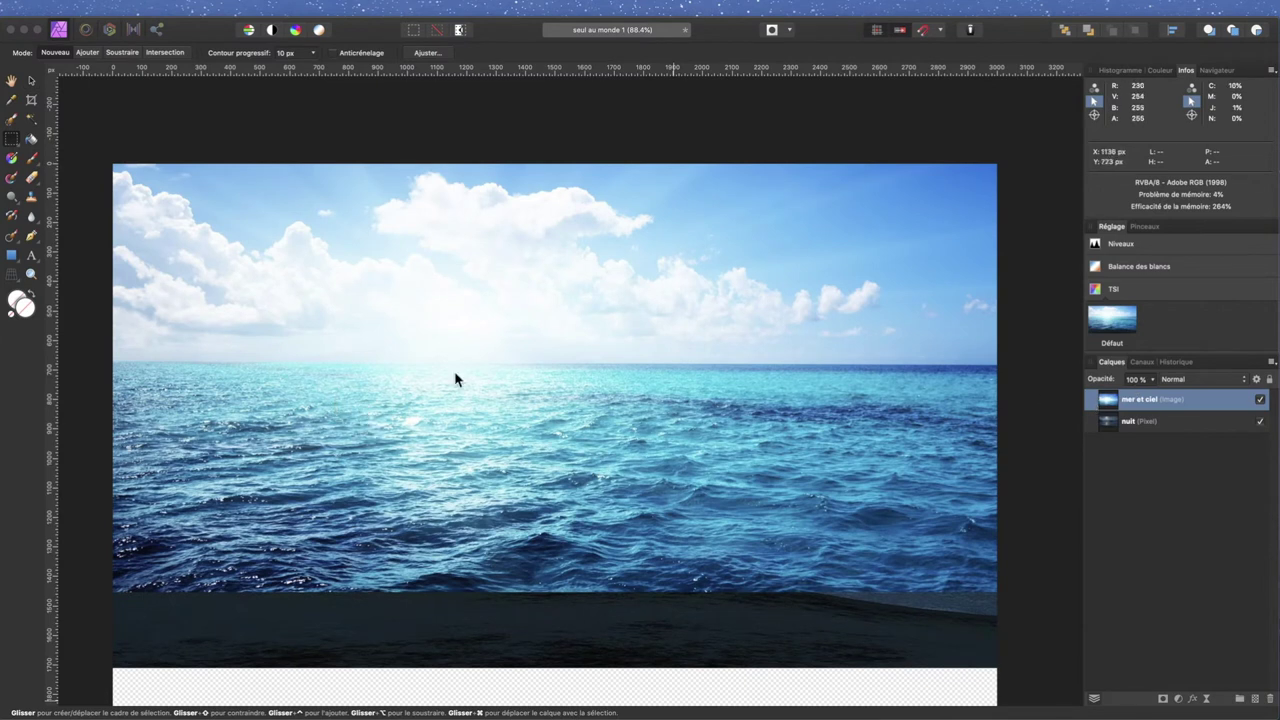
Step: Rasterize mer et ciel, marquee the sky, and invert to select the sea below
{"action": "left_click_drag", "start_coordinate": [1164, 405], "coordinate": [1209, 405]}
{"action": "right_click", "coordinate": [1192, 398]}
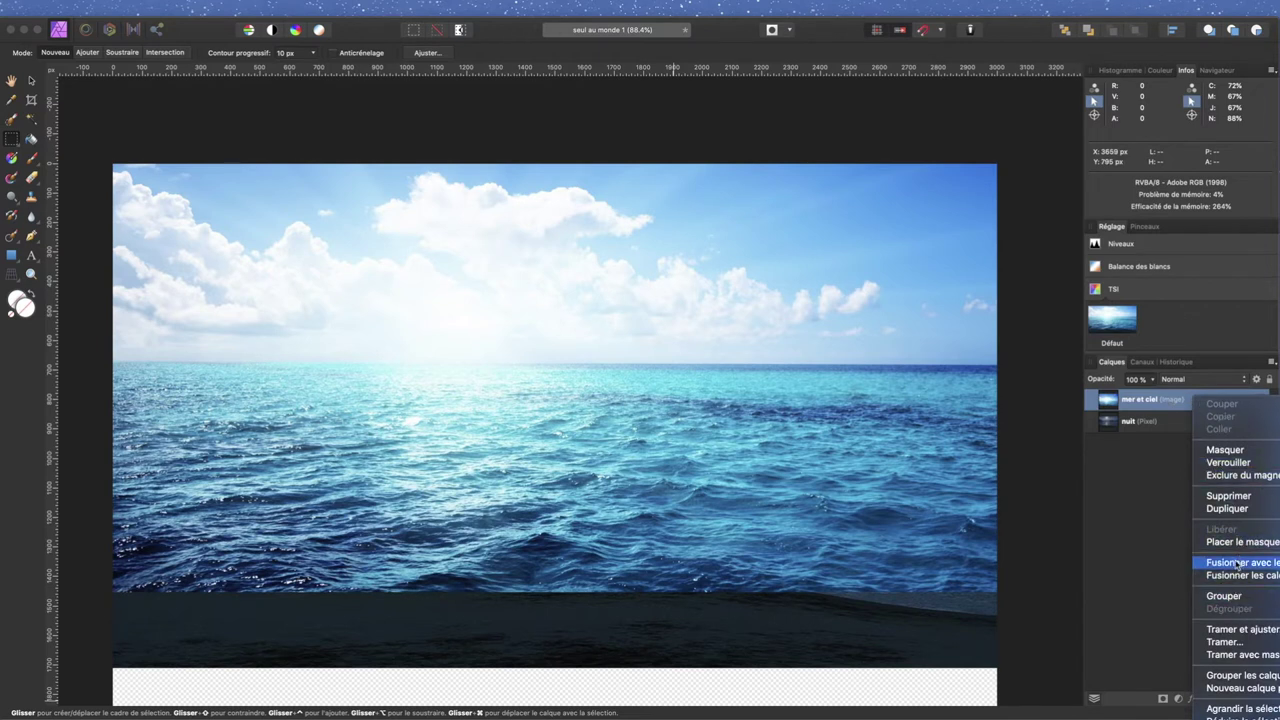
{"action": "left_click", "coordinate": [1224, 642]}
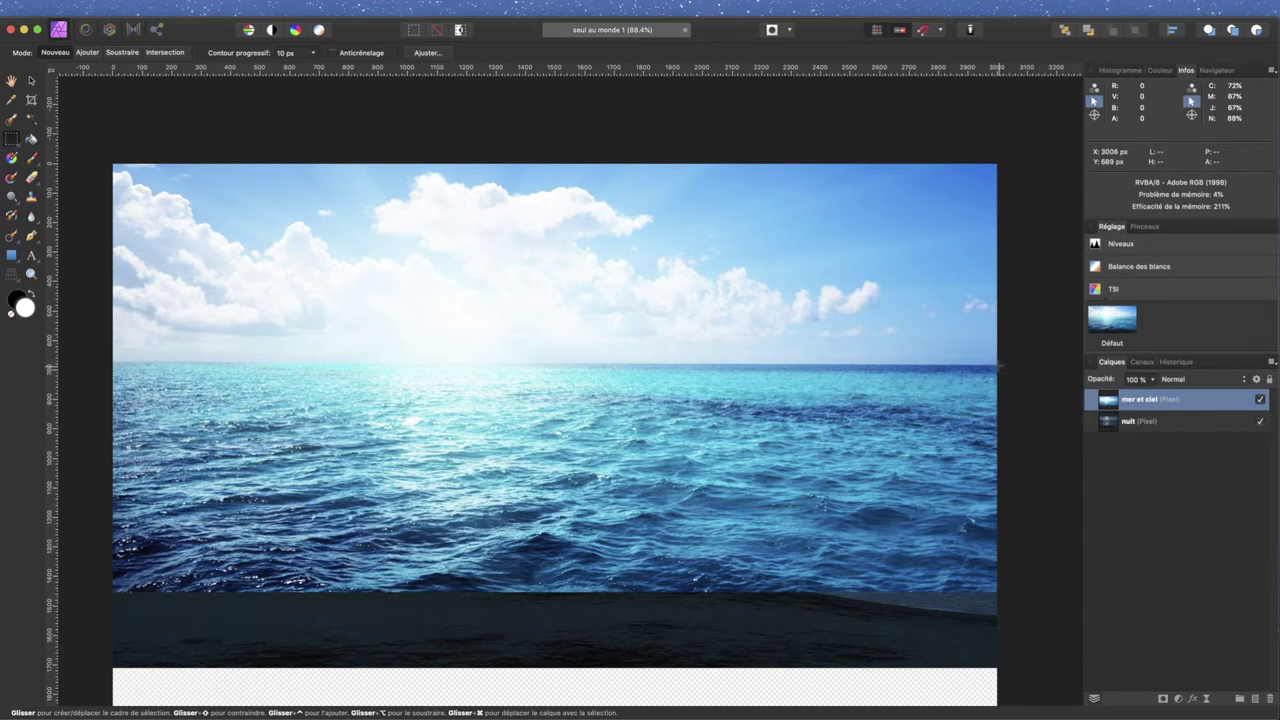
{"action": "mouse_move", "coordinate": [997, 366]}
{"action": "left_mouse_down"}
{"action": "mouse_move", "coordinate": [140, 239]}
{"action": "mouse_move", "coordinate": [106, 138]}
{"action": "left_mouse_up"}
{"action": "left_click", "coordinate": [460, 30]}
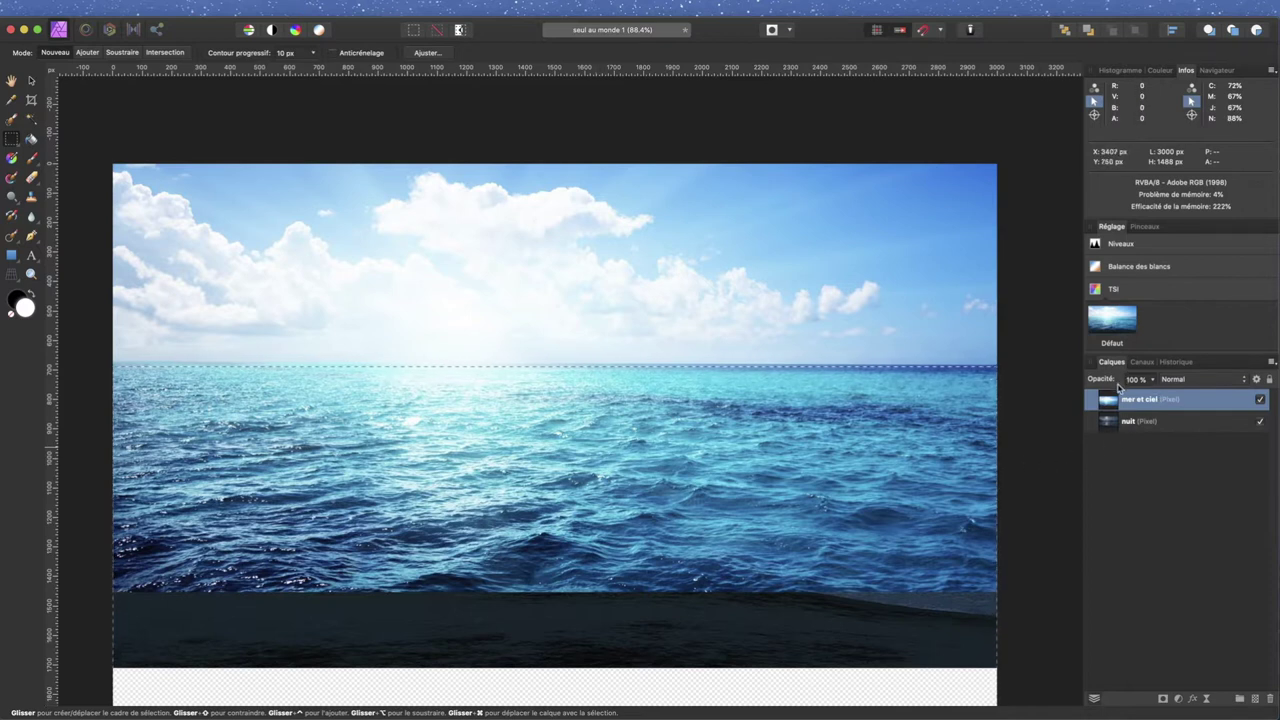
Step: Add a mask hiding the mer et ciel sky, deselect, and inspect the mask
{"action": "left_click", "coordinate": [1163, 698]}
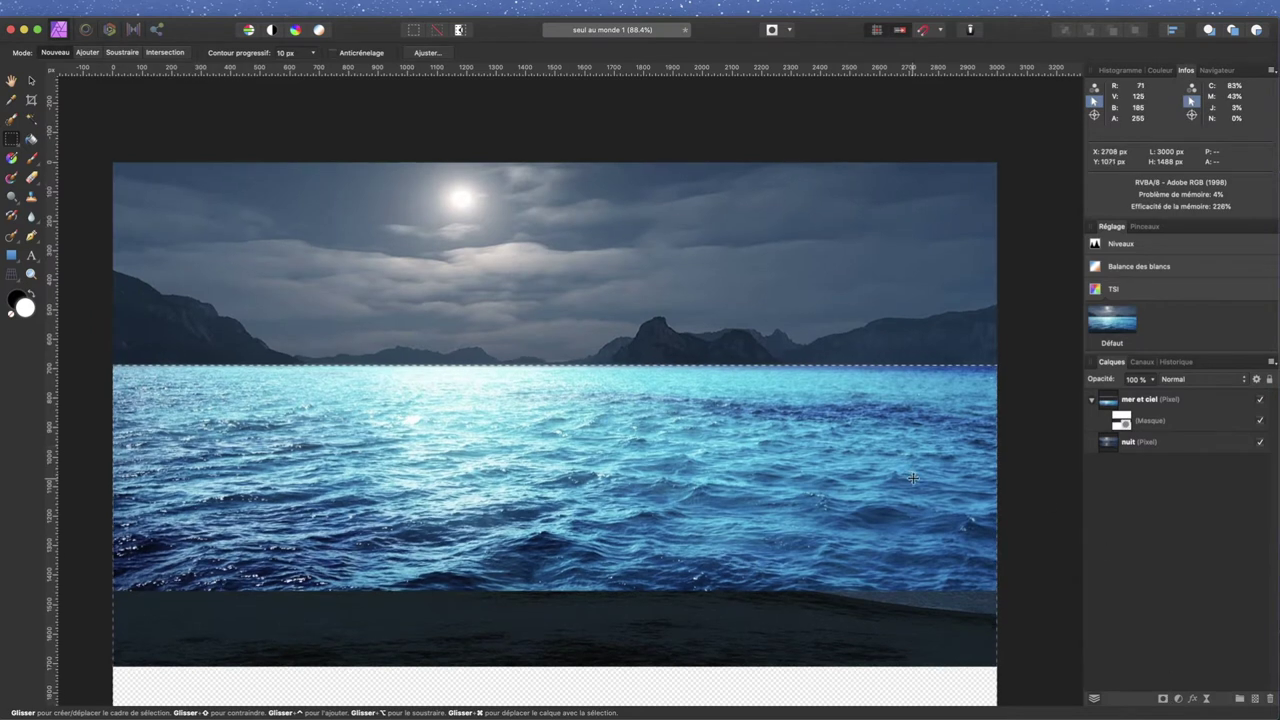
{"action": "left_click", "coordinate": [965, 597]}
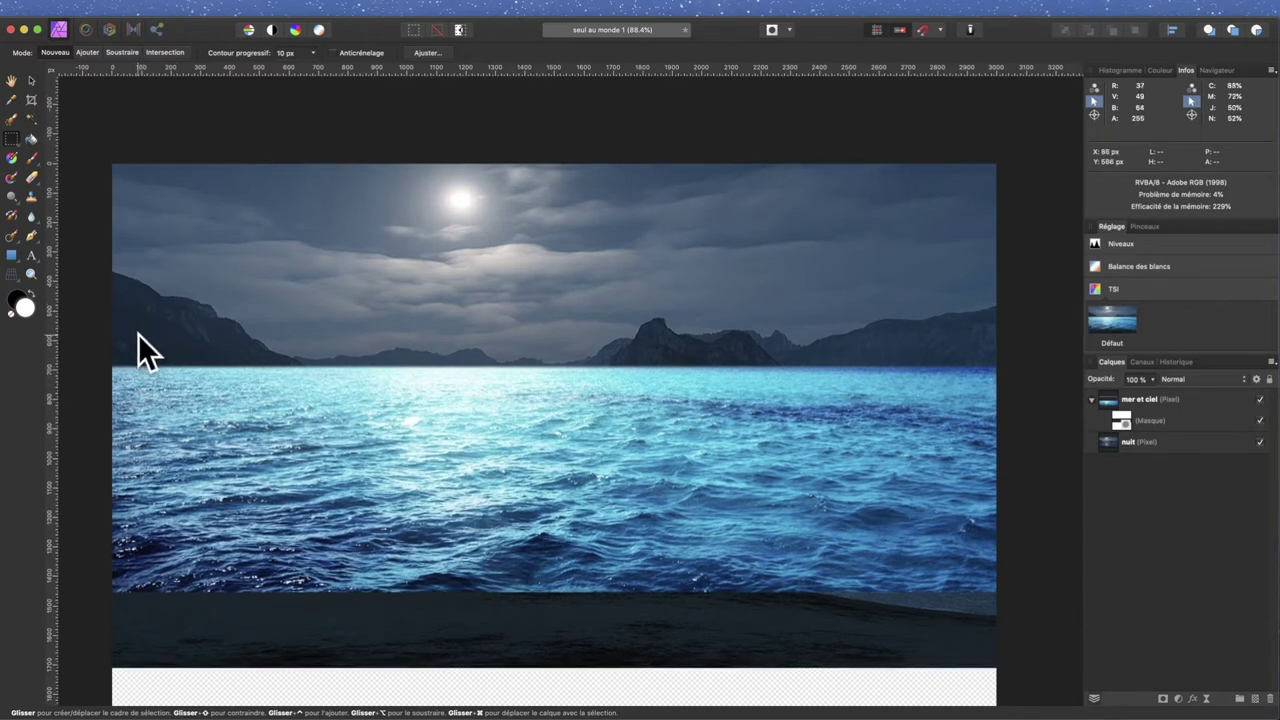
{"action": "scroll", "coordinate": [138, 340], "scroll_direction": "right", "scroll_amount": 1}
{"action": "scroll", "coordinate": [658, 420], "scroll_direction": "left", "scroll_amount": 2}
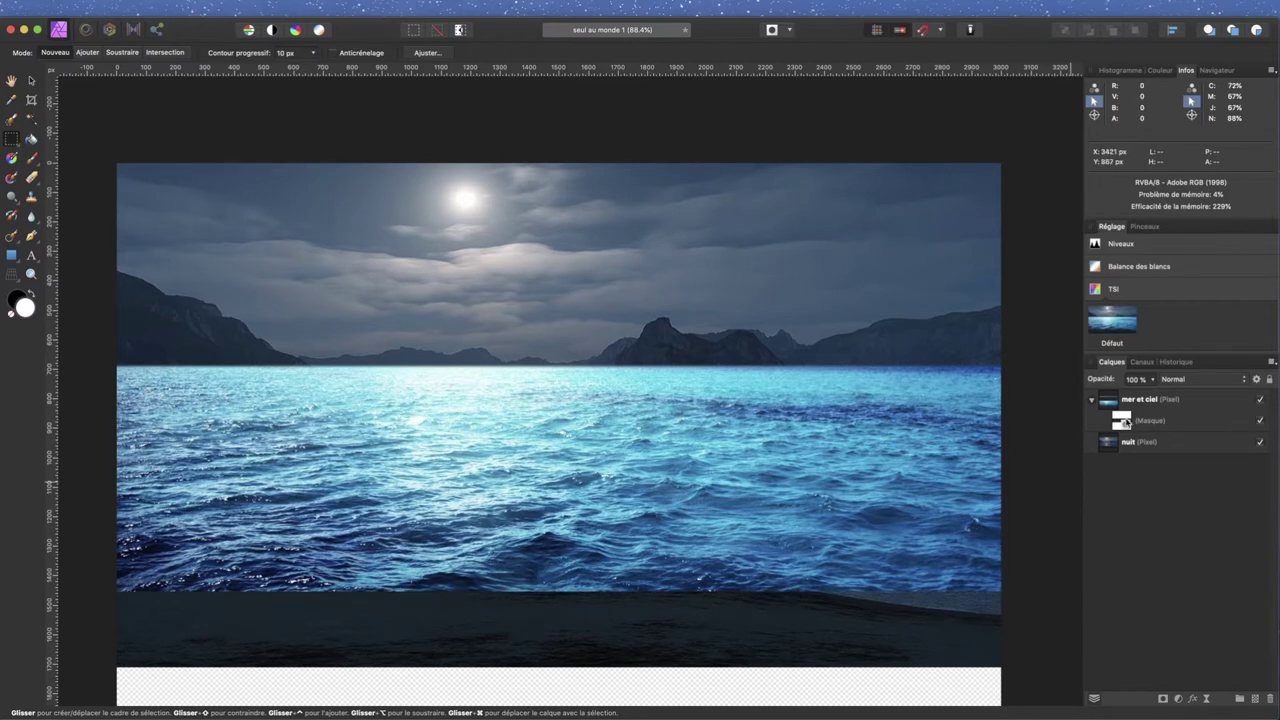
{"action": "left_click", "coordinate": [1125, 422], "text": "alt"}
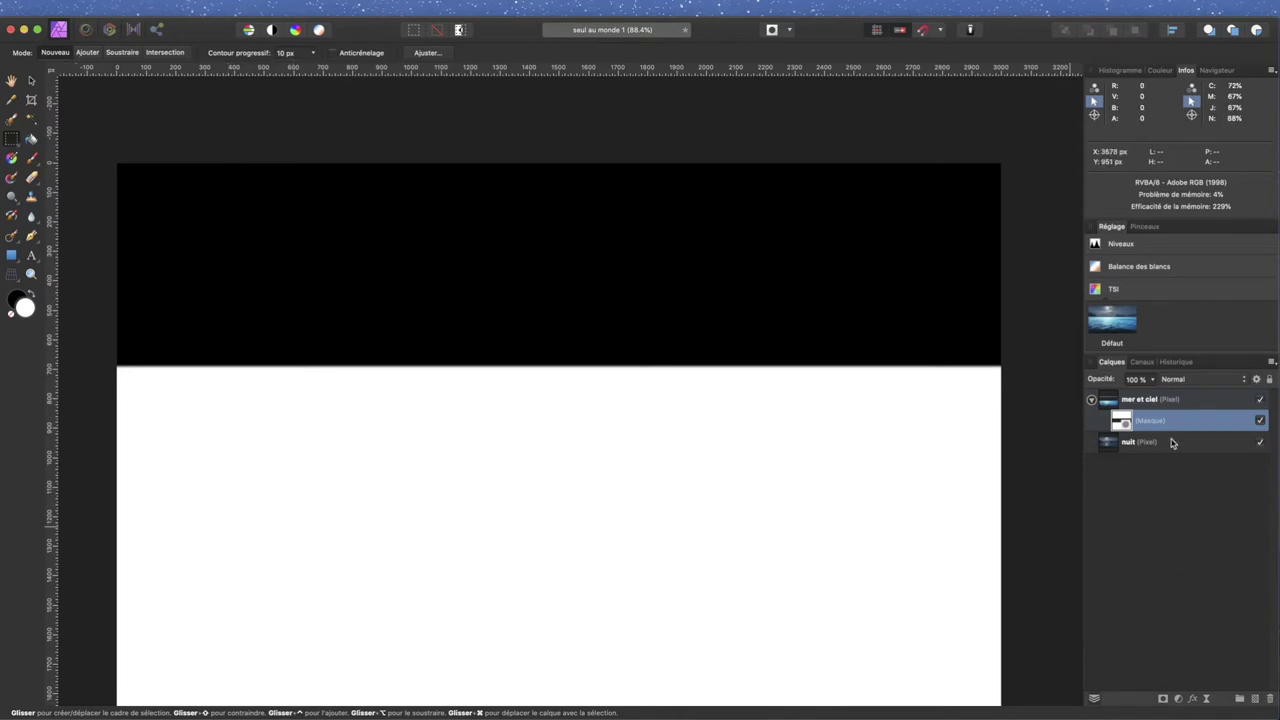
{"action": "left_click", "coordinate": [1140, 399]}
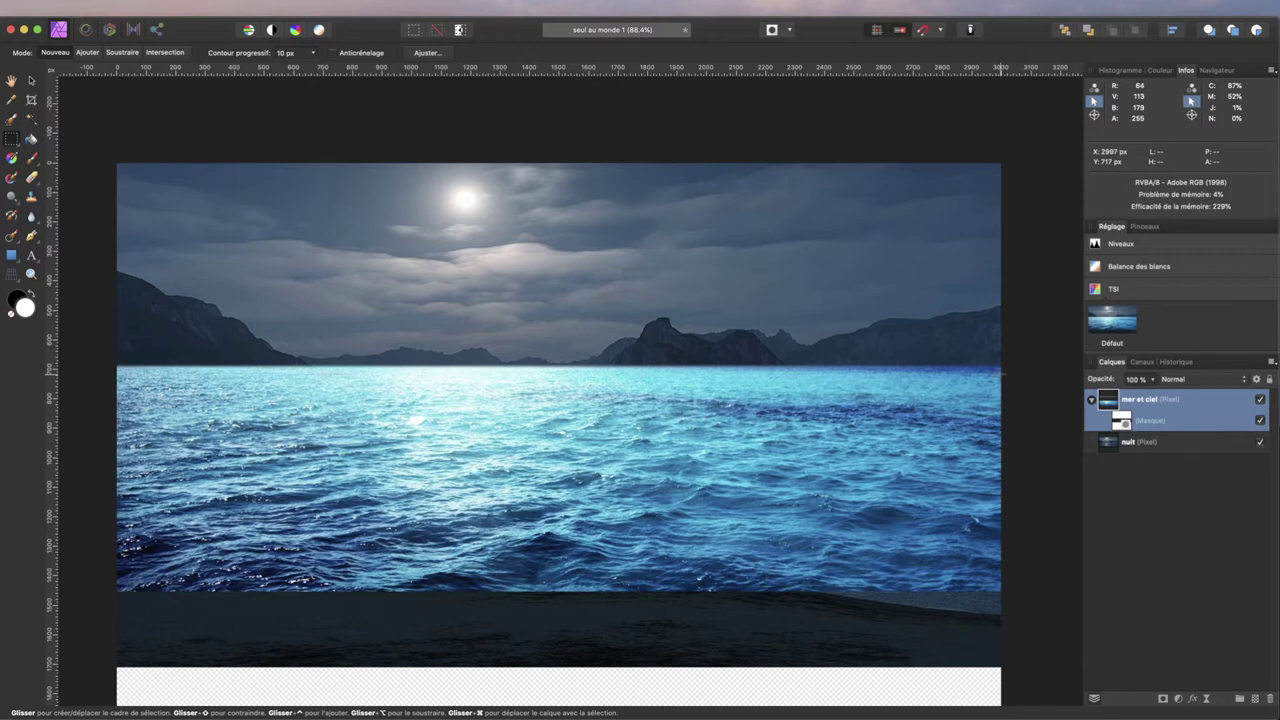
Step: Select the band of sea, adding a thin strip along its bottom edge
{"action": "mouse_move", "coordinate": [1003, 373]}
{"action": "left_mouse_down"}
{"action": "mouse_move", "coordinate": [112, 488]}
{"action": "mouse_move", "coordinate": [112, 590]}
{"action": "left_mouse_up"}
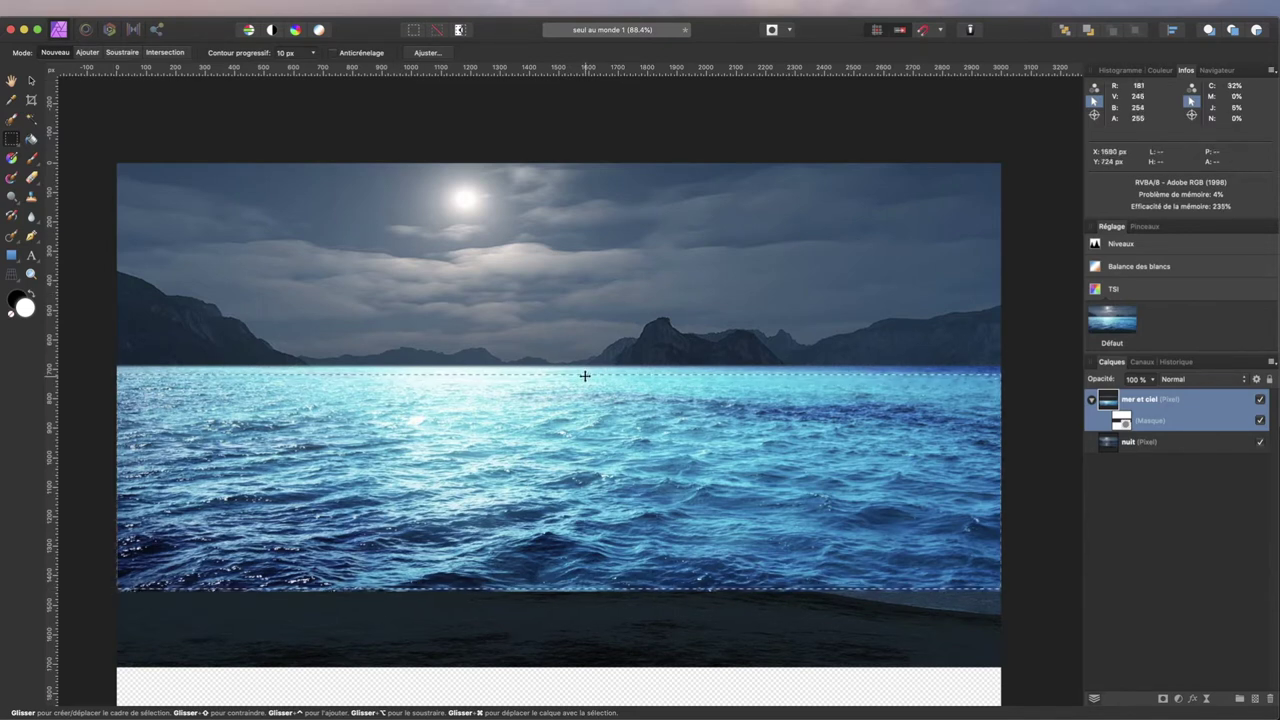
{"action": "left_click_drag", "start_coordinate": [583, 375], "coordinate": [573, 370]}
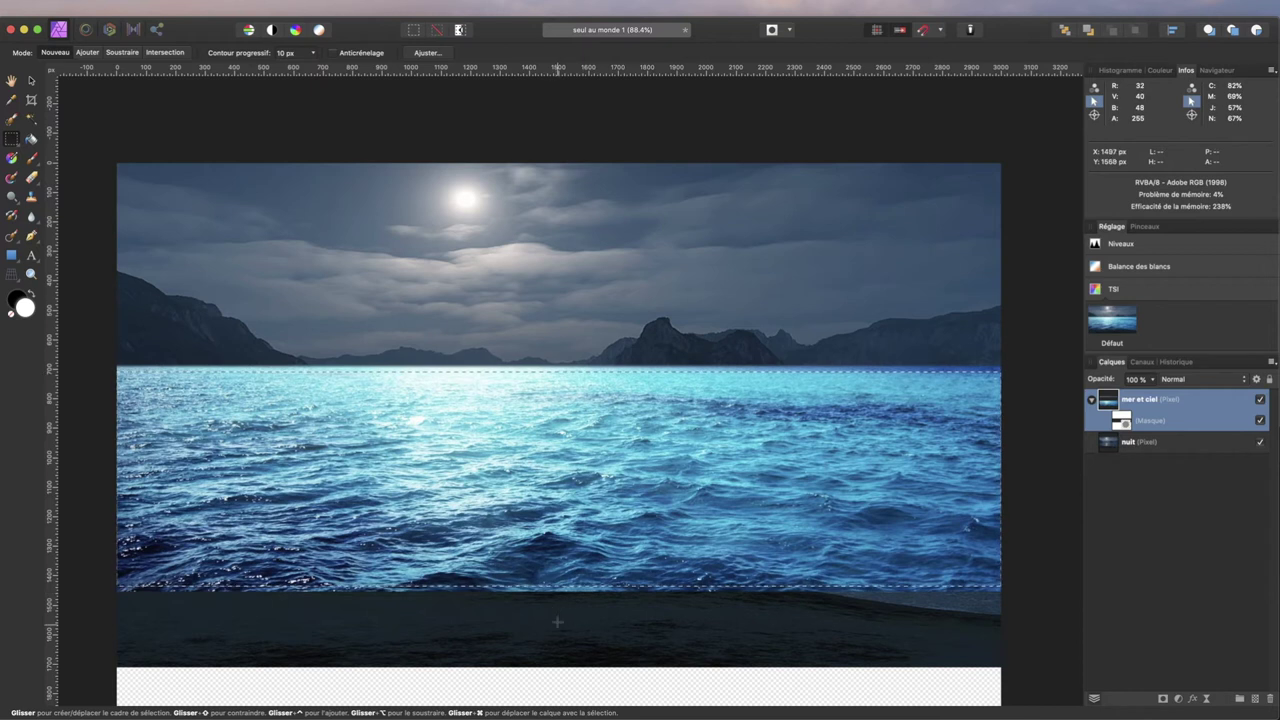
{"action": "left_click", "coordinate": [88, 55]}
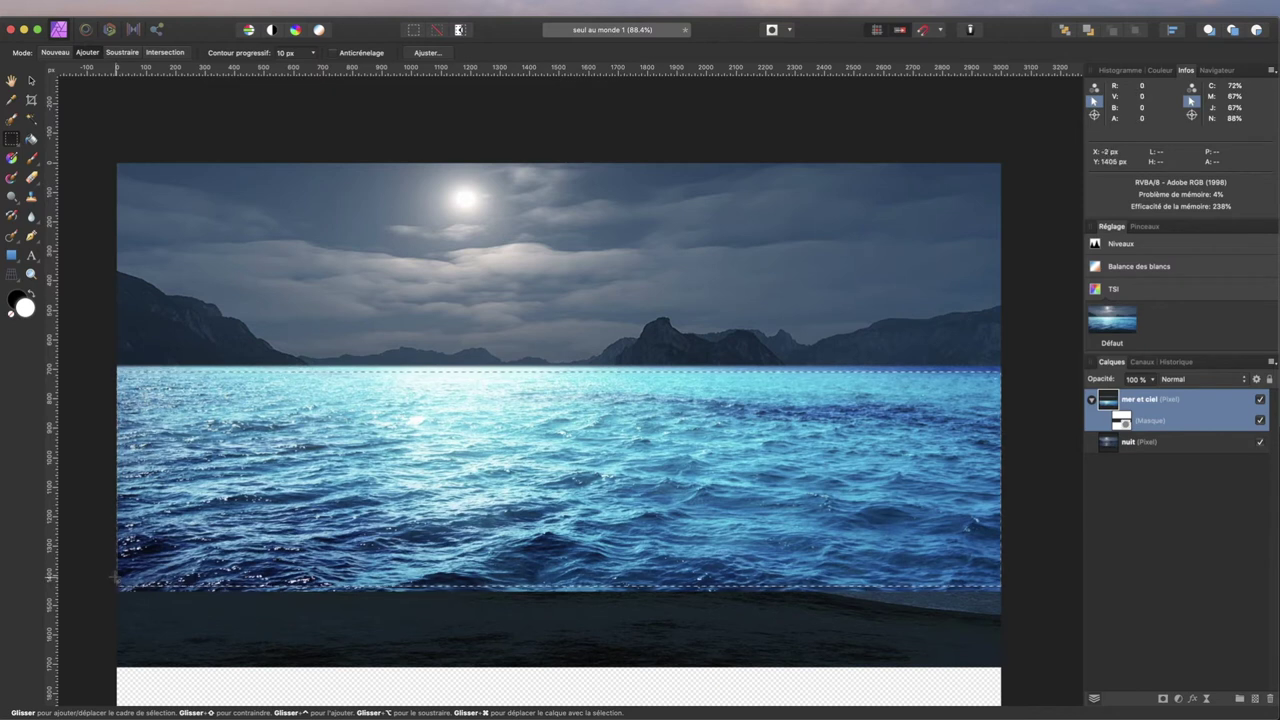
{"action": "left_click_drag", "start_coordinate": [116, 578], "coordinate": [1008, 588]}
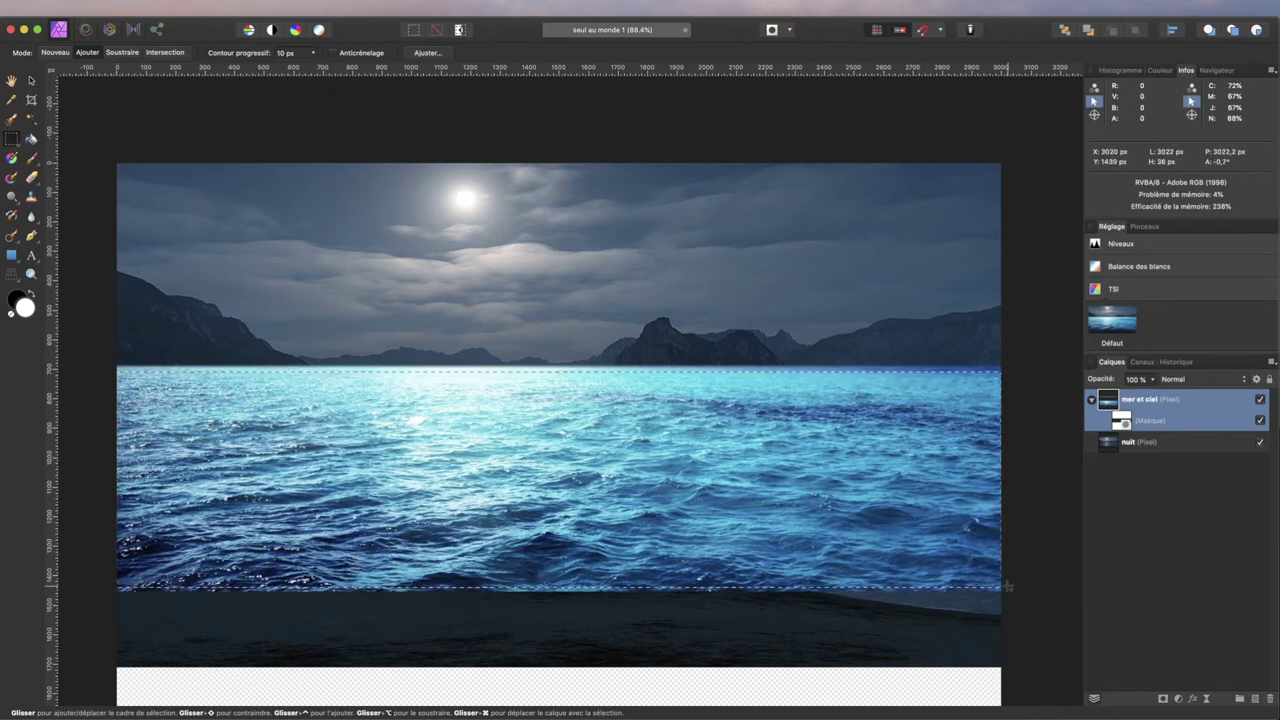
{"action": "left_click_drag", "start_coordinate": [1008, 588], "coordinate": [1008, 588]}
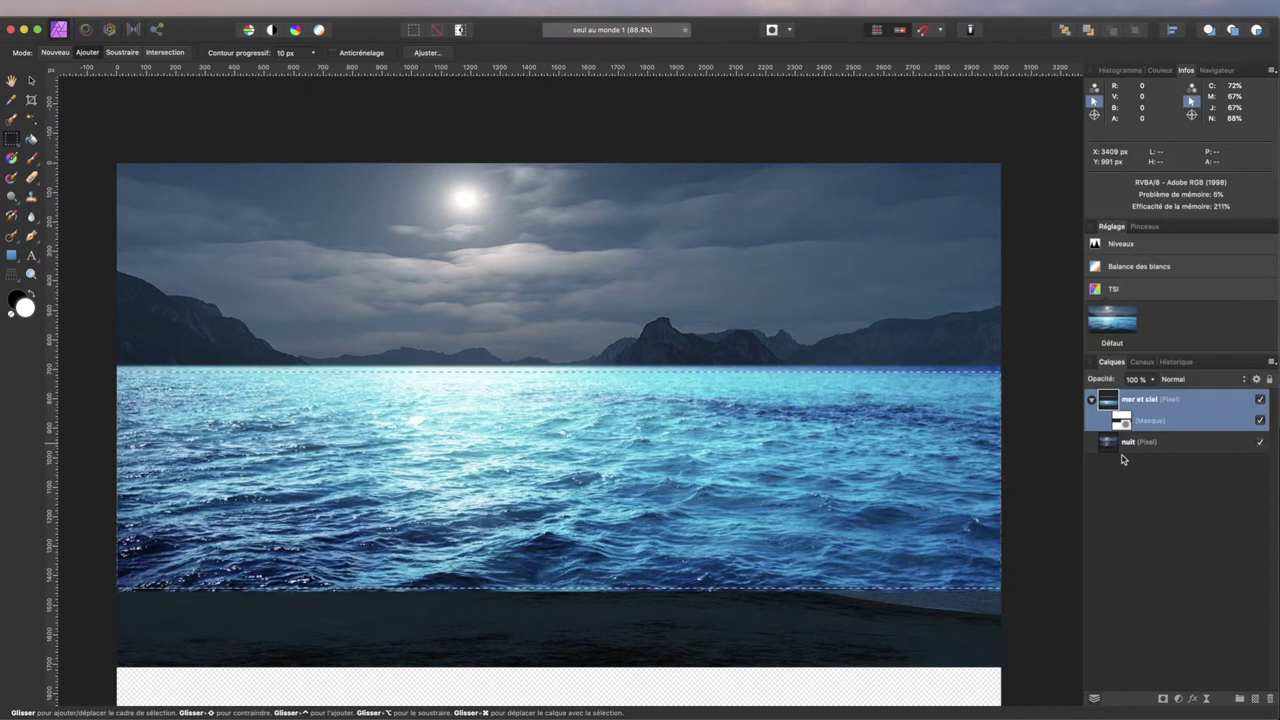
Step: Duplicate the selected sea into a new layer and delete its mask
{"action": "key", "text": "ctrl+j"}
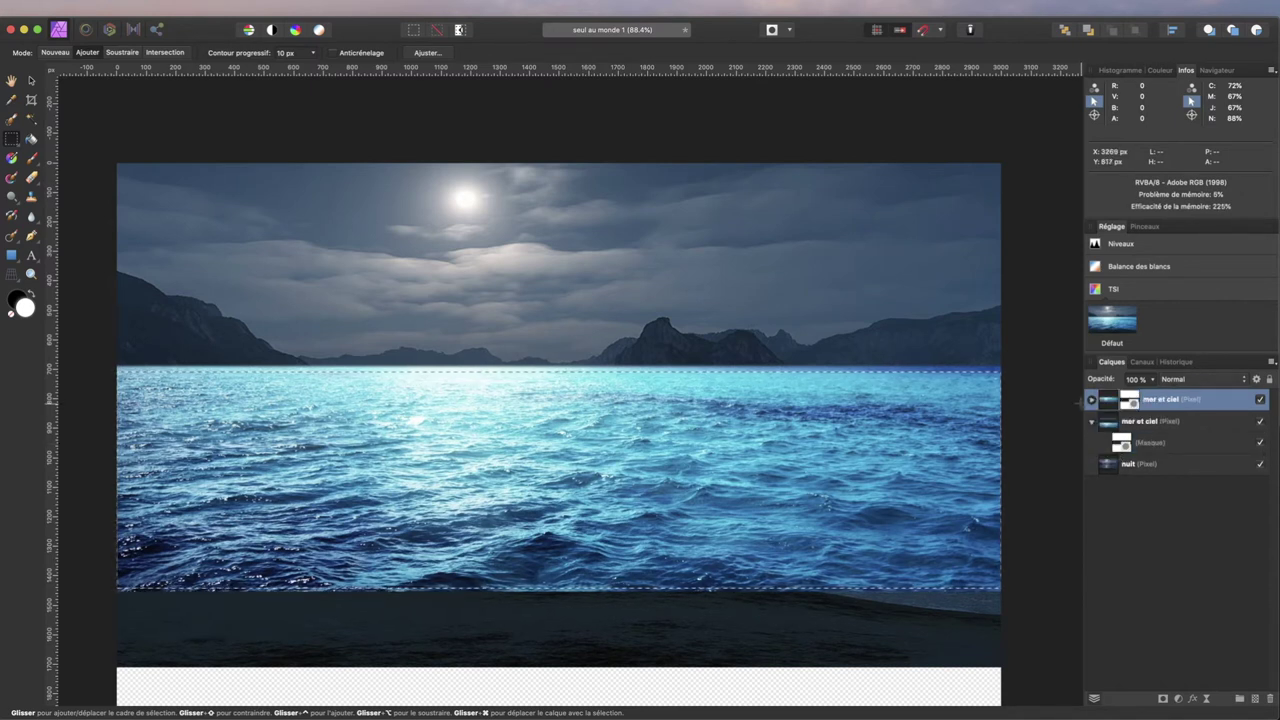
{"action": "left_click", "coordinate": [1093, 421]}
{"action": "left_click", "coordinate": [1133, 403]}
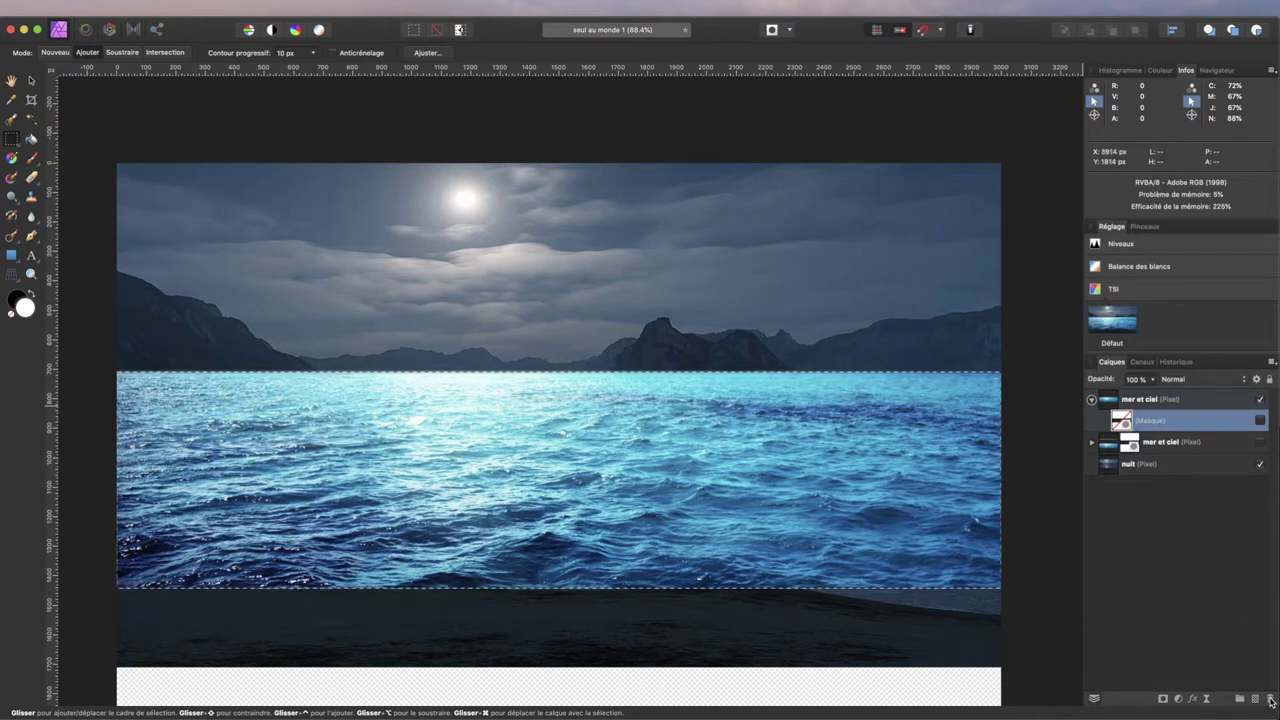
{"action": "left_click", "coordinate": [1271, 702]}
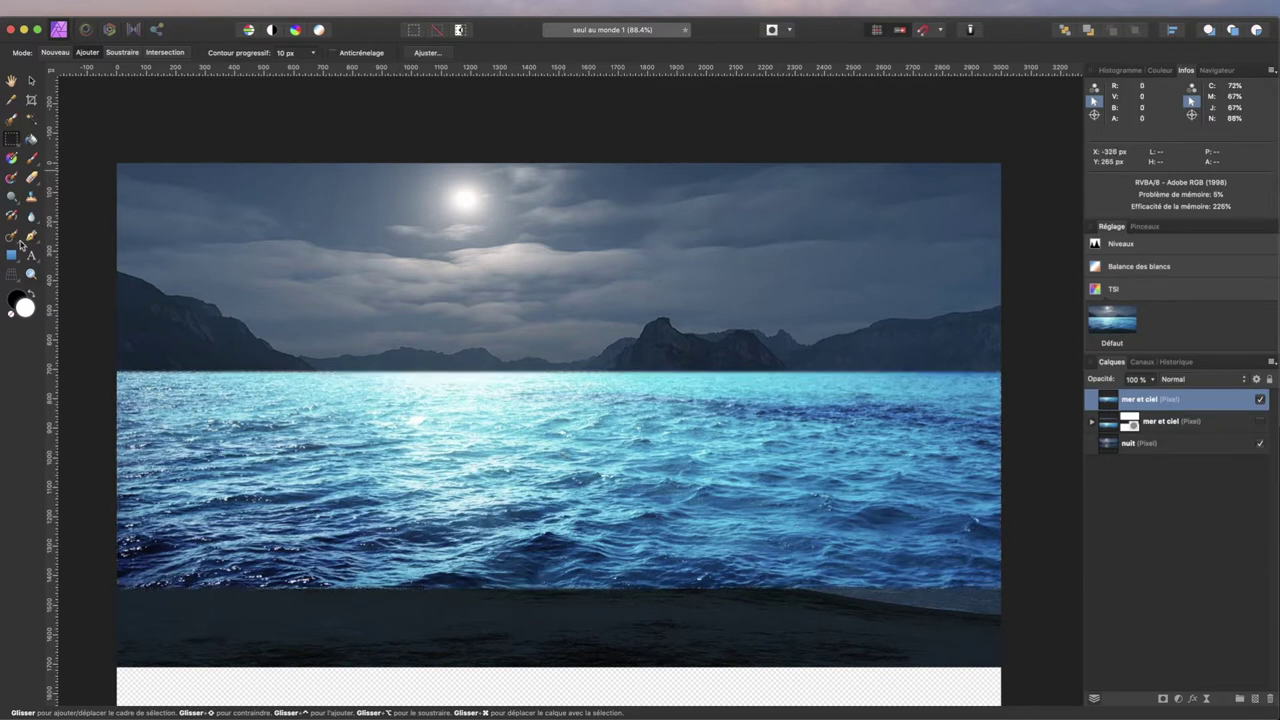
{"action": "left_click", "coordinate": [10, 278]}
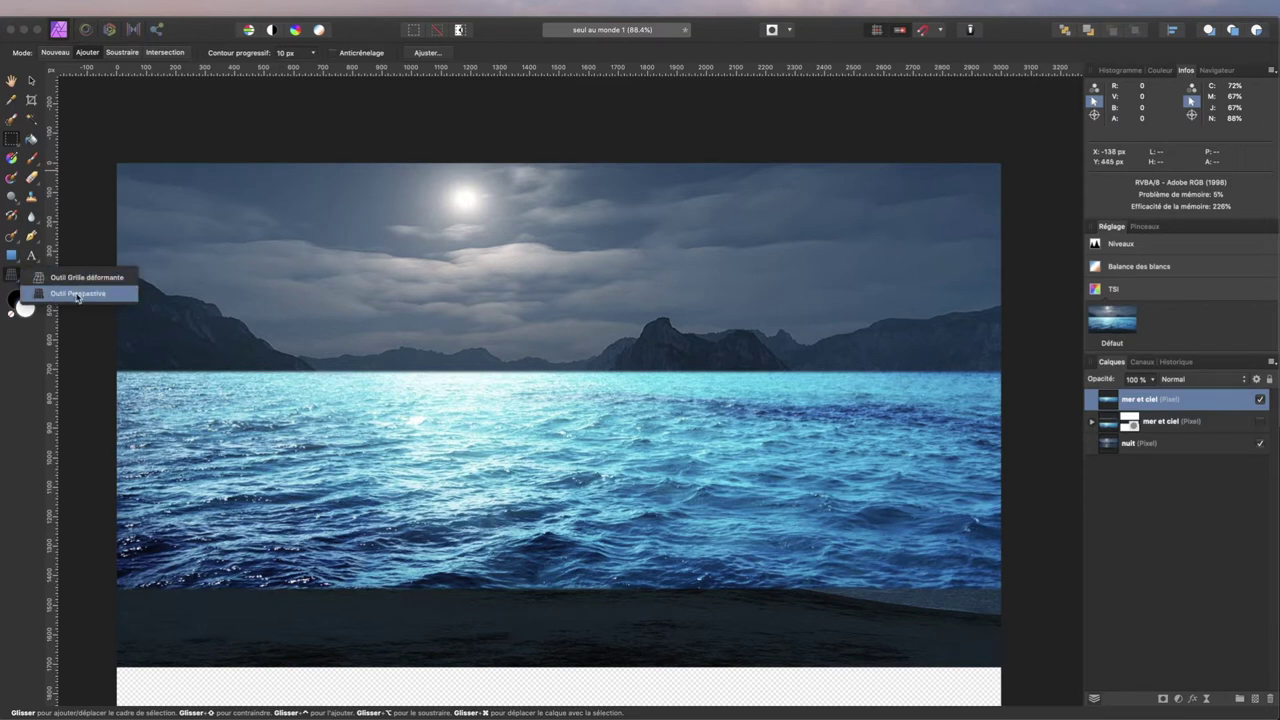
{"action": "left_click", "coordinate": [77, 293]}
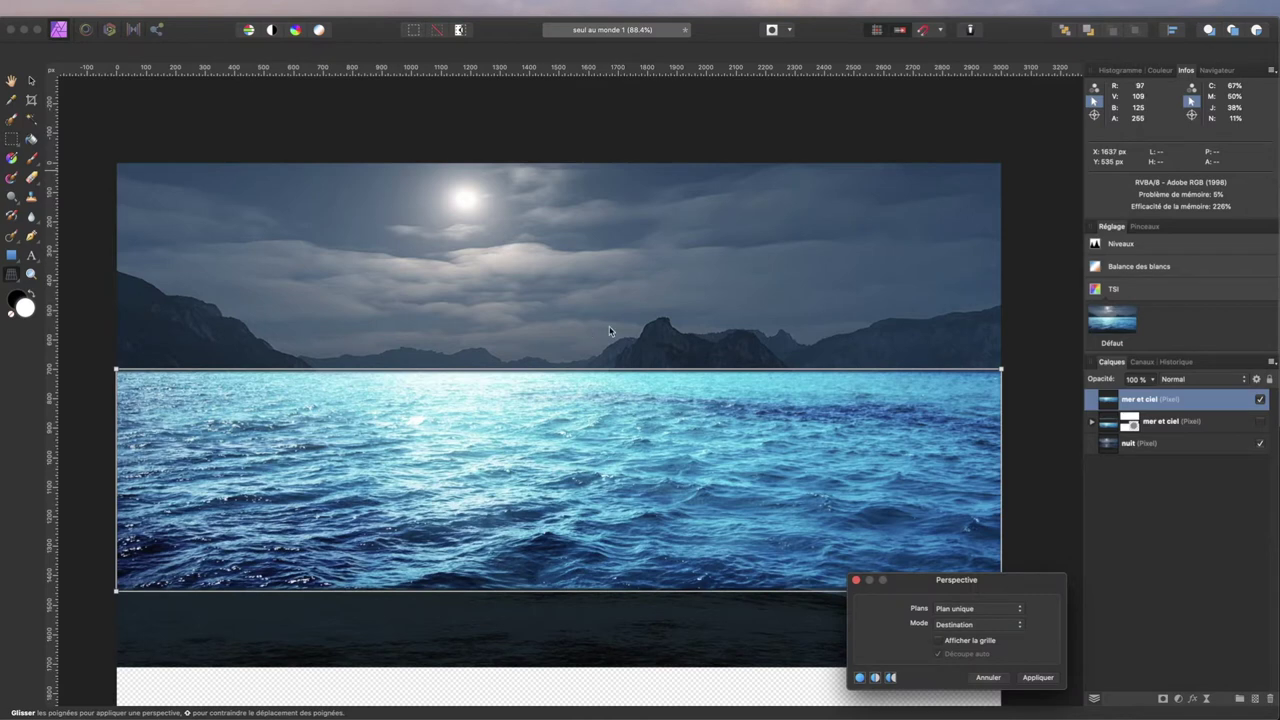
Step: Zoom out and pull the sea's bottom corners outward in perspective
{"action": "left_click_drag", "start_coordinate": [1010, 577], "coordinate": [584, 161]}
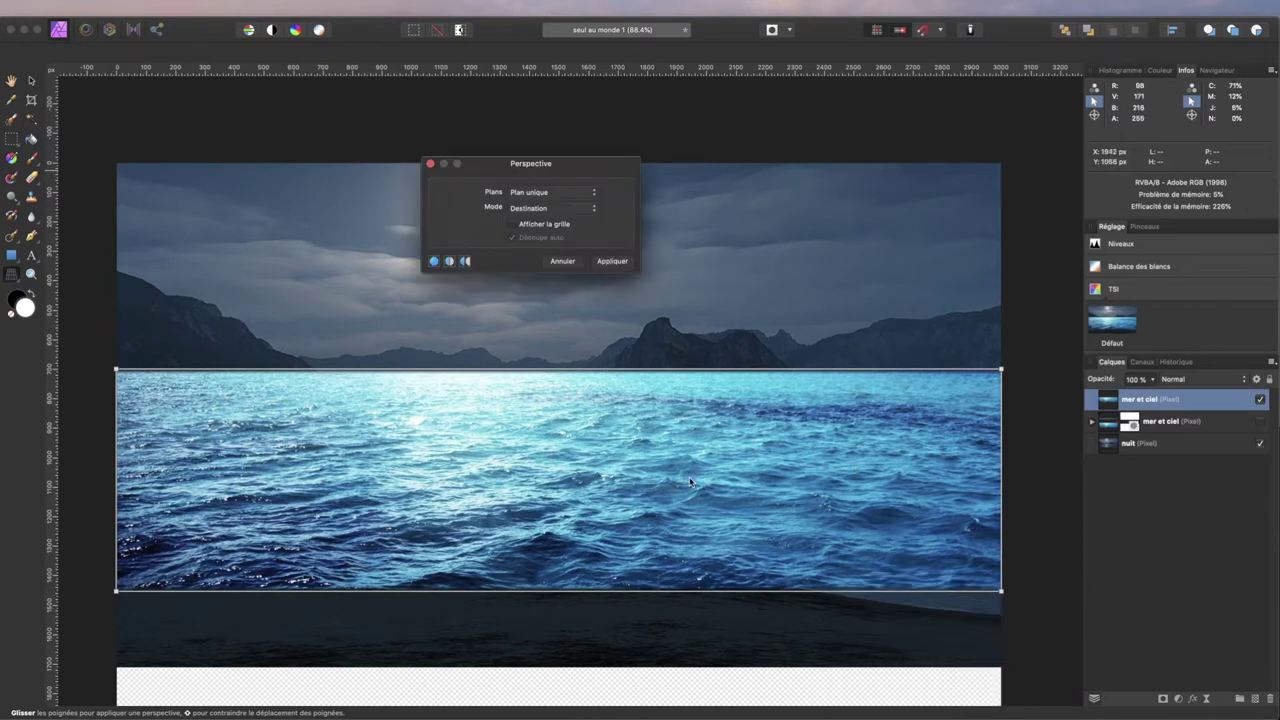
{"action": "scroll", "coordinate": [684, 479], "scroll_direction": "left", "scroll_amount": 2}
{"action": "scroll", "coordinate": [685, 480], "scroll_direction": "down", "scroll_amount": 2}
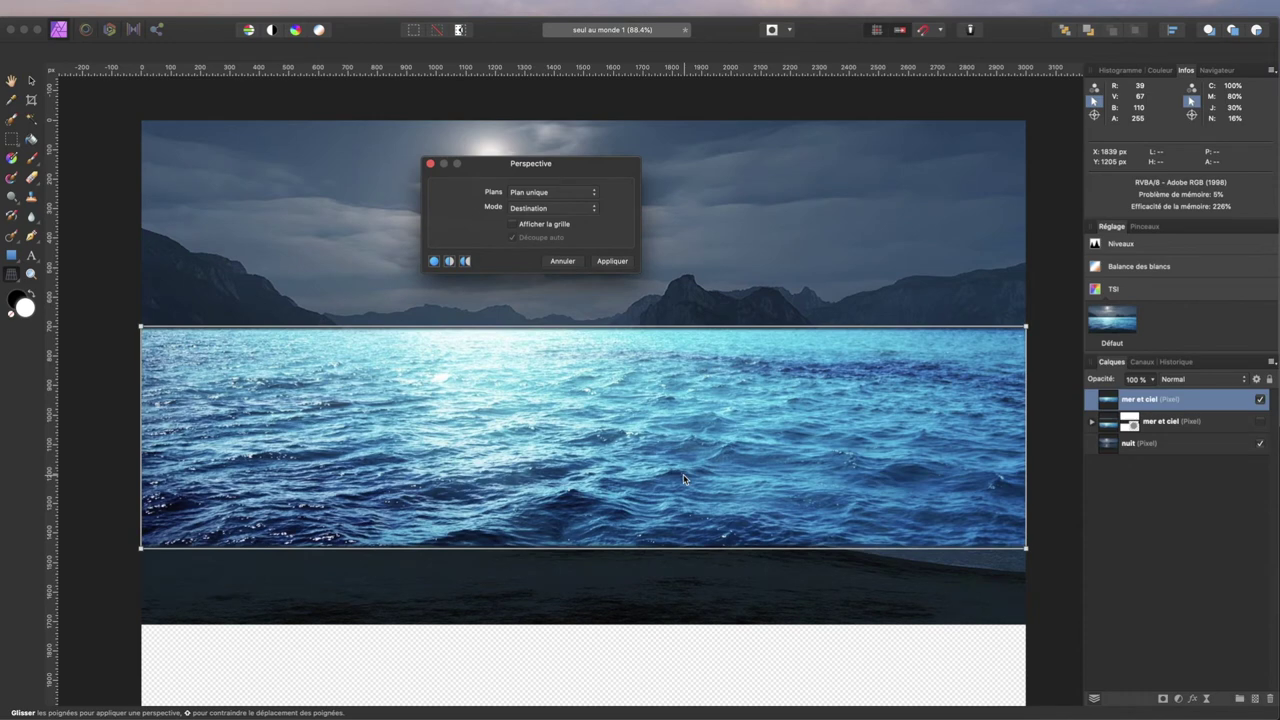
{"action": "key", "text": "super+minus"}
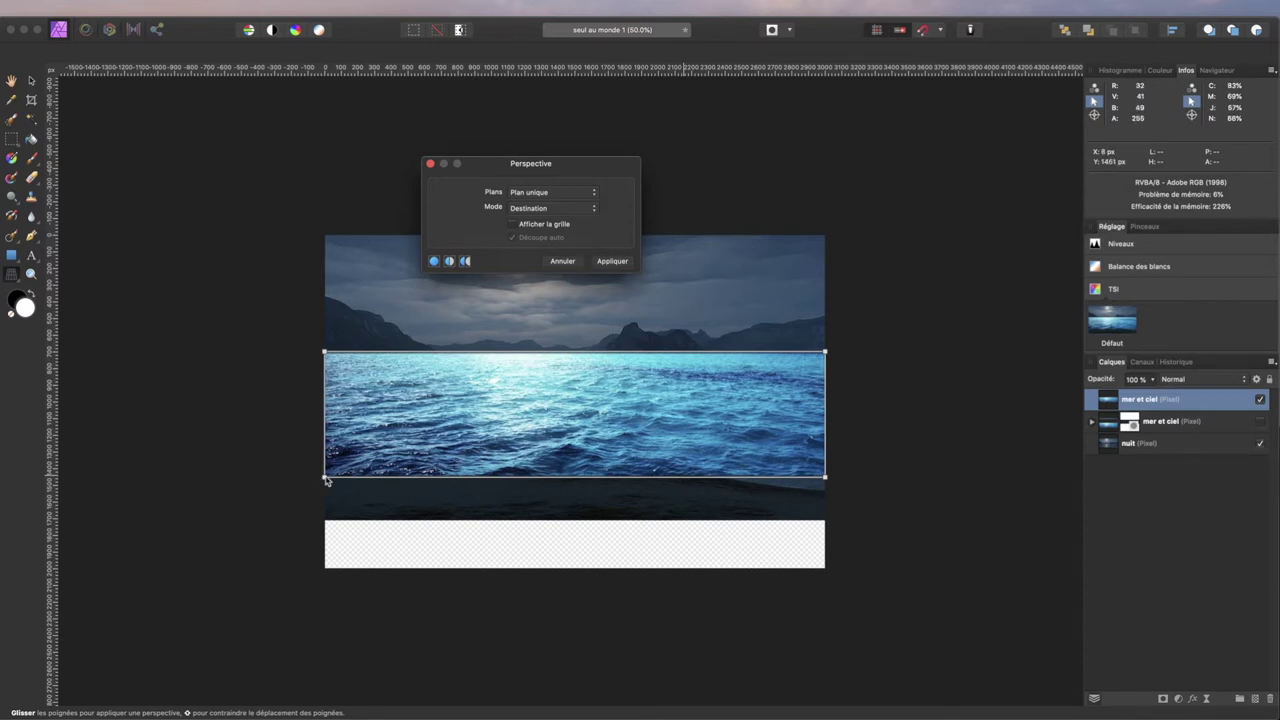
{"action": "mouse_move", "coordinate": [324, 478]}
{"action": "left_mouse_down"}
{"action": "mouse_move", "coordinate": [254, 566]}
{"action": "mouse_move", "coordinate": [178, 581]}
{"action": "left_mouse_up"}
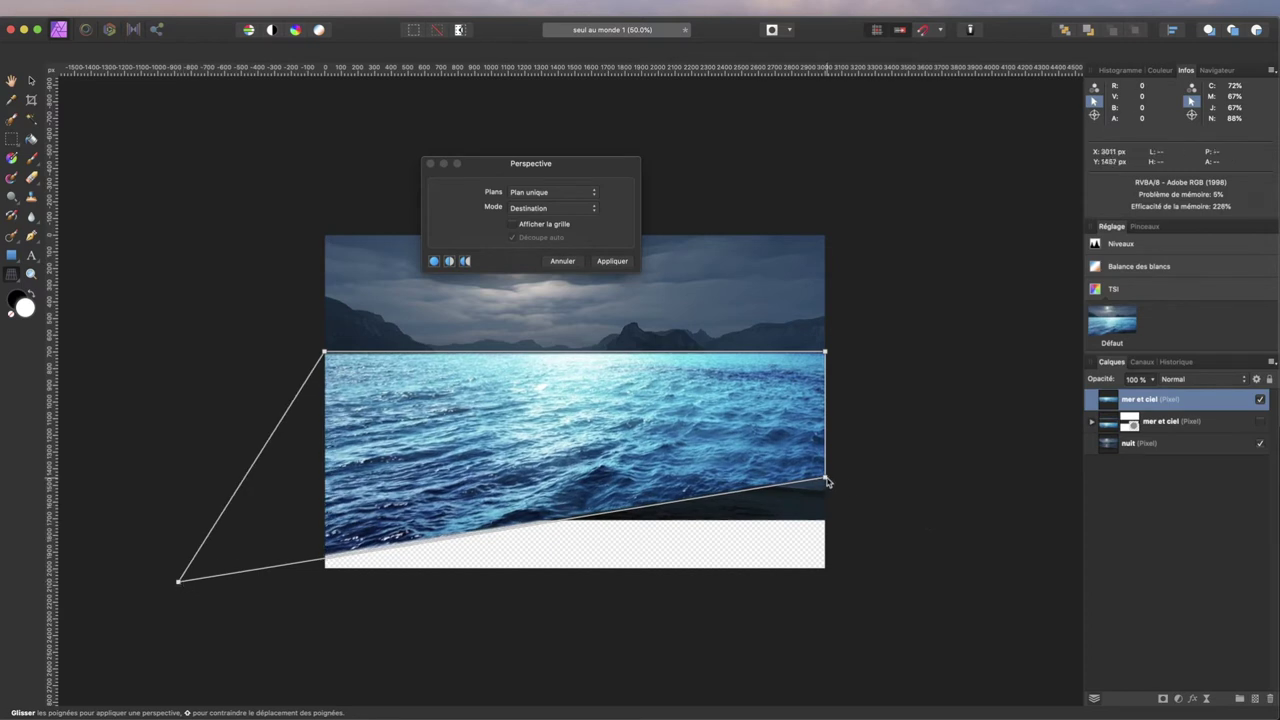
{"action": "mouse_move", "coordinate": [828, 487]}
{"action": "left_mouse_down"}
{"action": "mouse_move", "coordinate": [909, 606]}
{"action": "mouse_move", "coordinate": [988, 575]}
{"action": "left_mouse_up"}
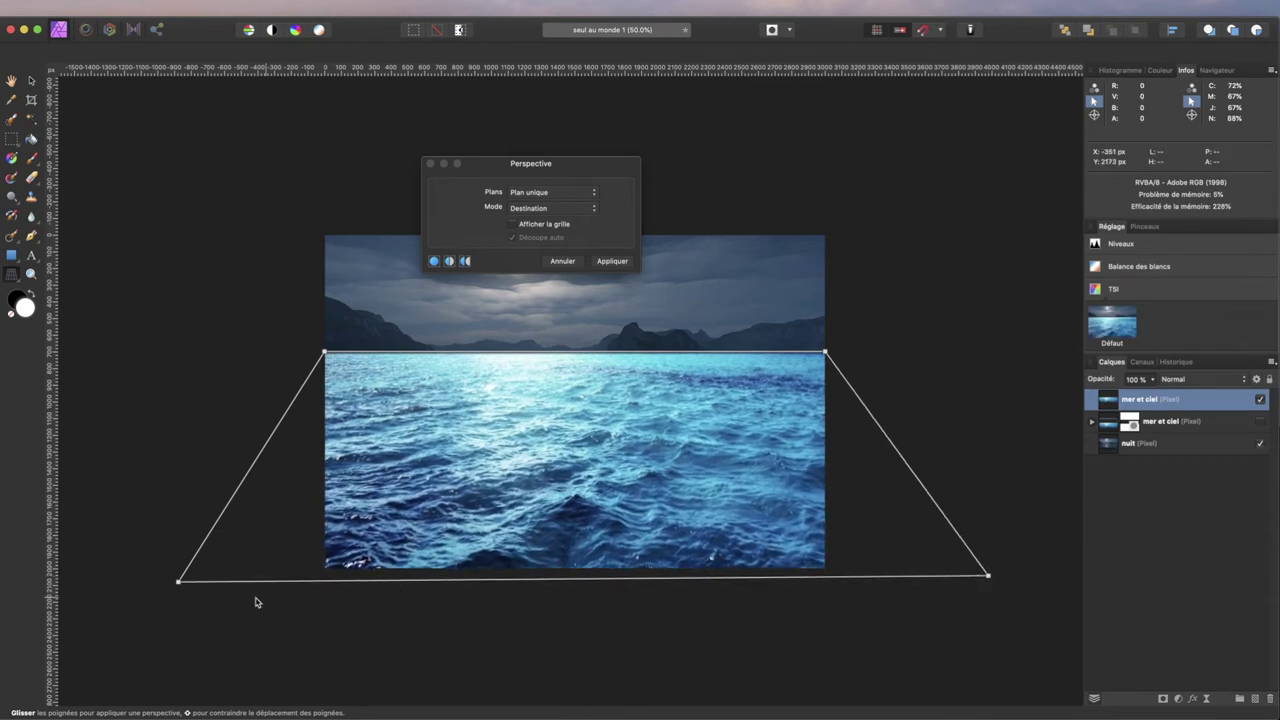
Step: Level the top corners, widen the bottom further, and apply the perspective
{"action": "left_click_drag", "start_coordinate": [181, 587], "coordinate": [168, 577]}
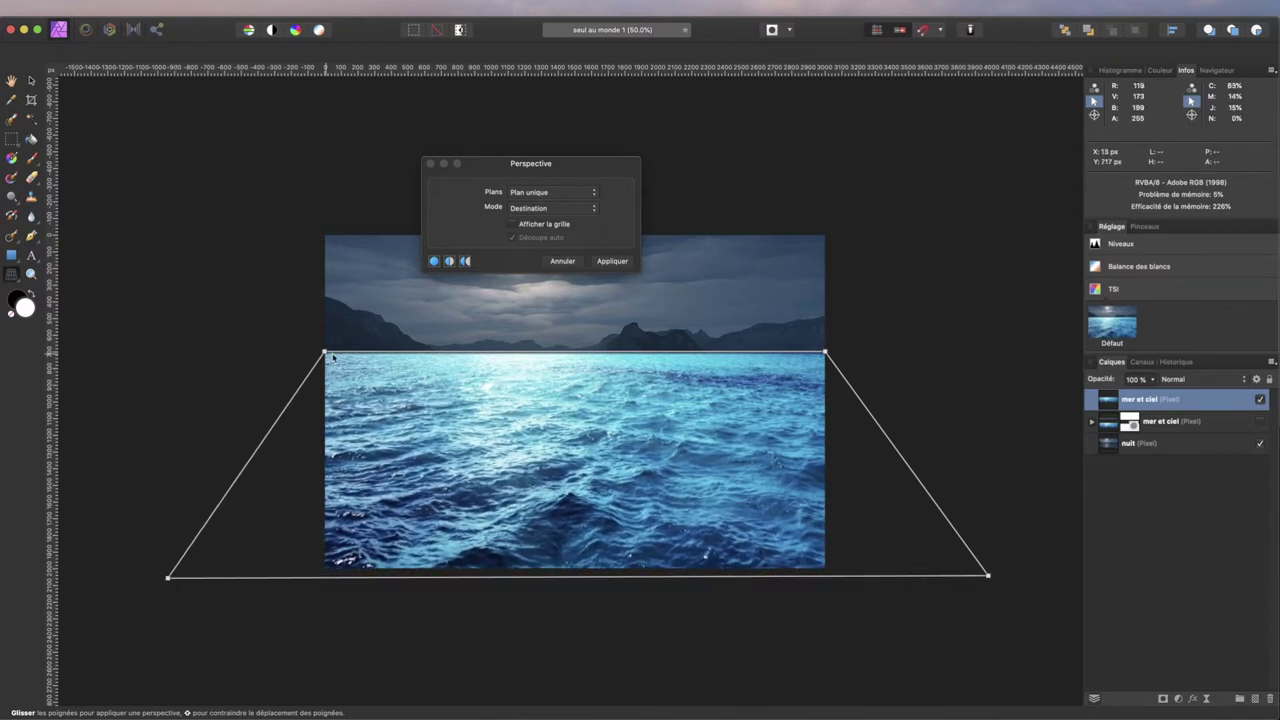
{"action": "mouse_move", "coordinate": [325, 353]}
{"action": "left_mouse_down"}
{"action": "mouse_move", "coordinate": [348, 402]}
{"action": "mouse_move", "coordinate": [335, 367]}
{"action": "left_mouse_up"}
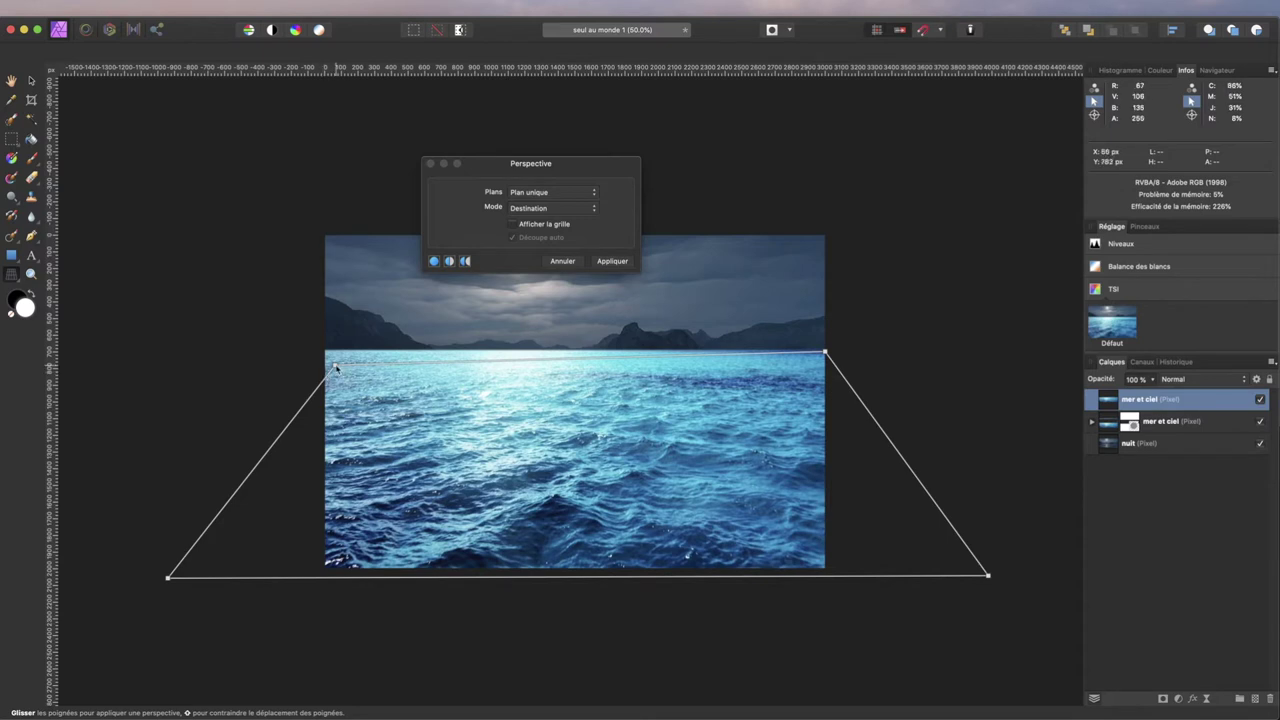
{"action": "left_click_drag", "start_coordinate": [335, 366], "coordinate": [333, 358]}
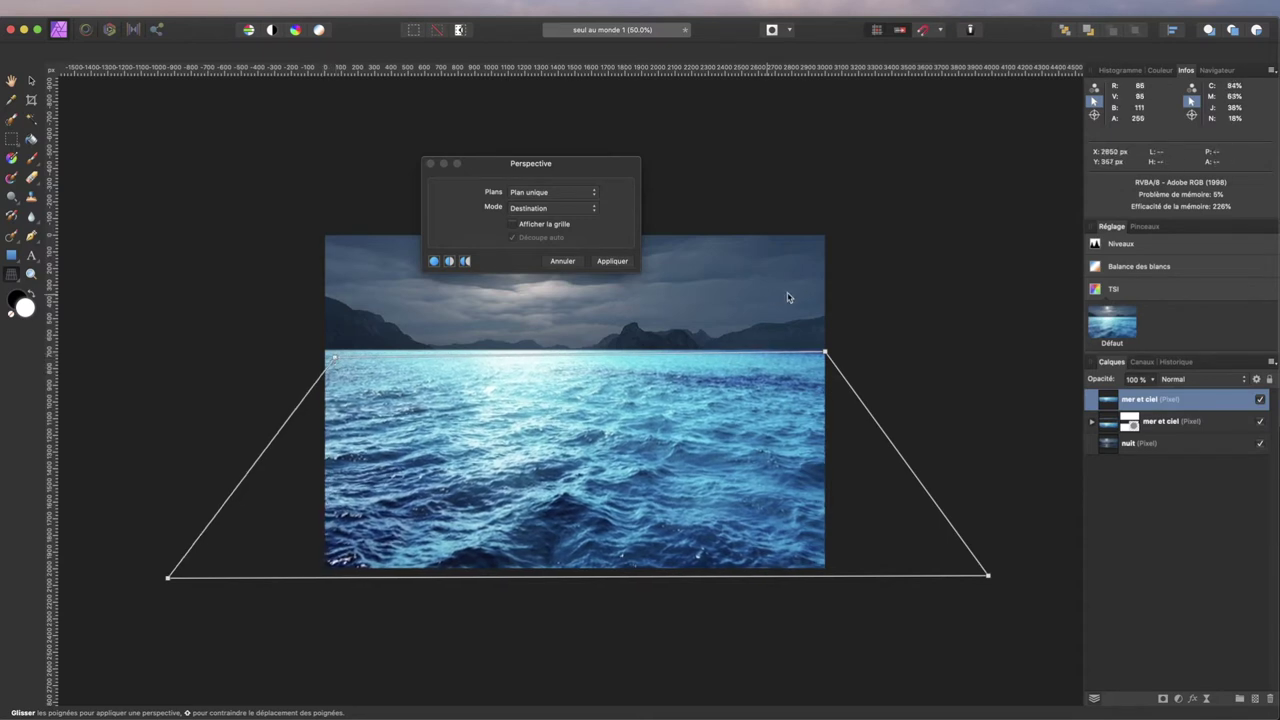
{"action": "left_click_drag", "start_coordinate": [826, 353], "coordinate": [812, 356]}
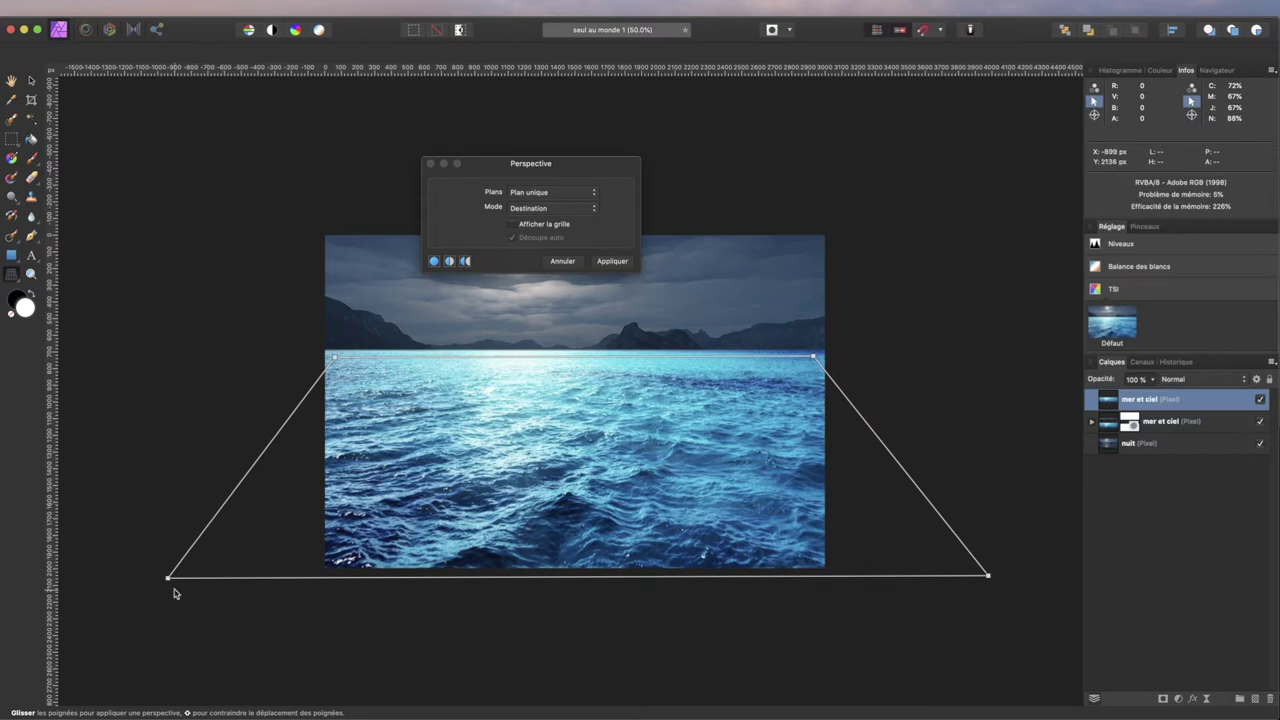
{"action": "left_click_drag", "start_coordinate": [168, 578], "coordinate": [146, 579]}
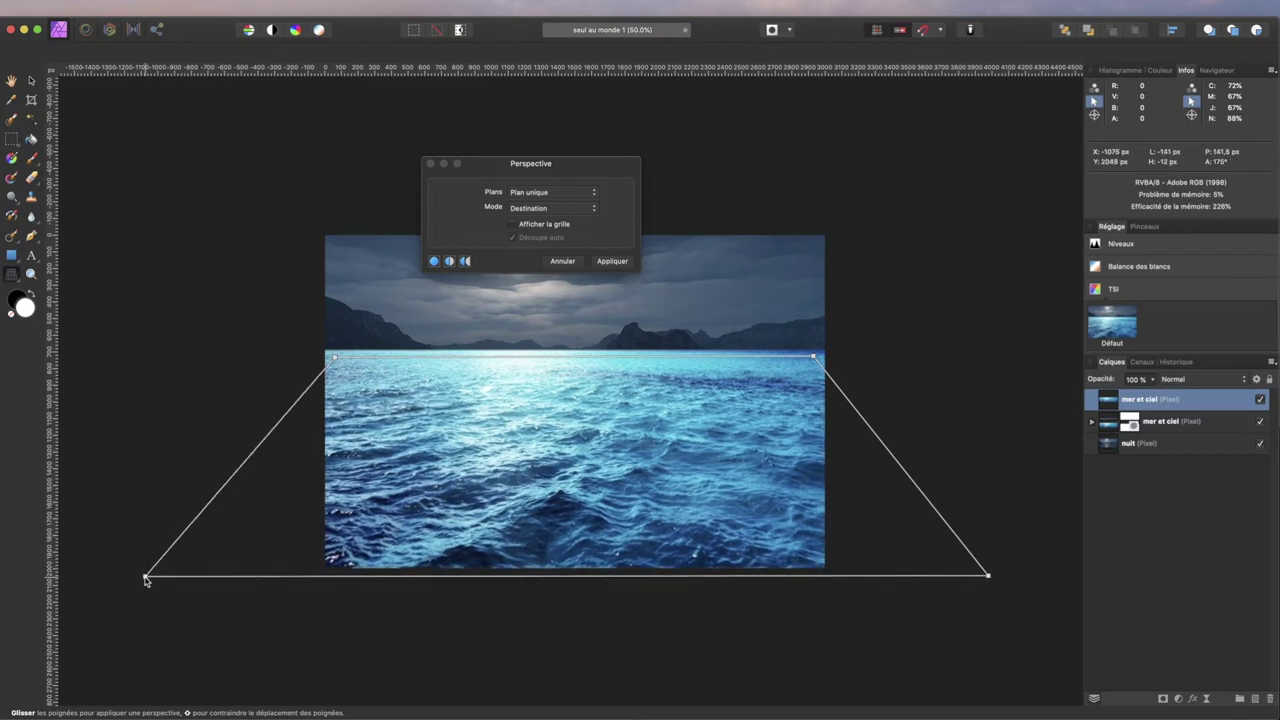
{"action": "left_click_drag", "start_coordinate": [988, 577], "coordinate": [1006, 578]}
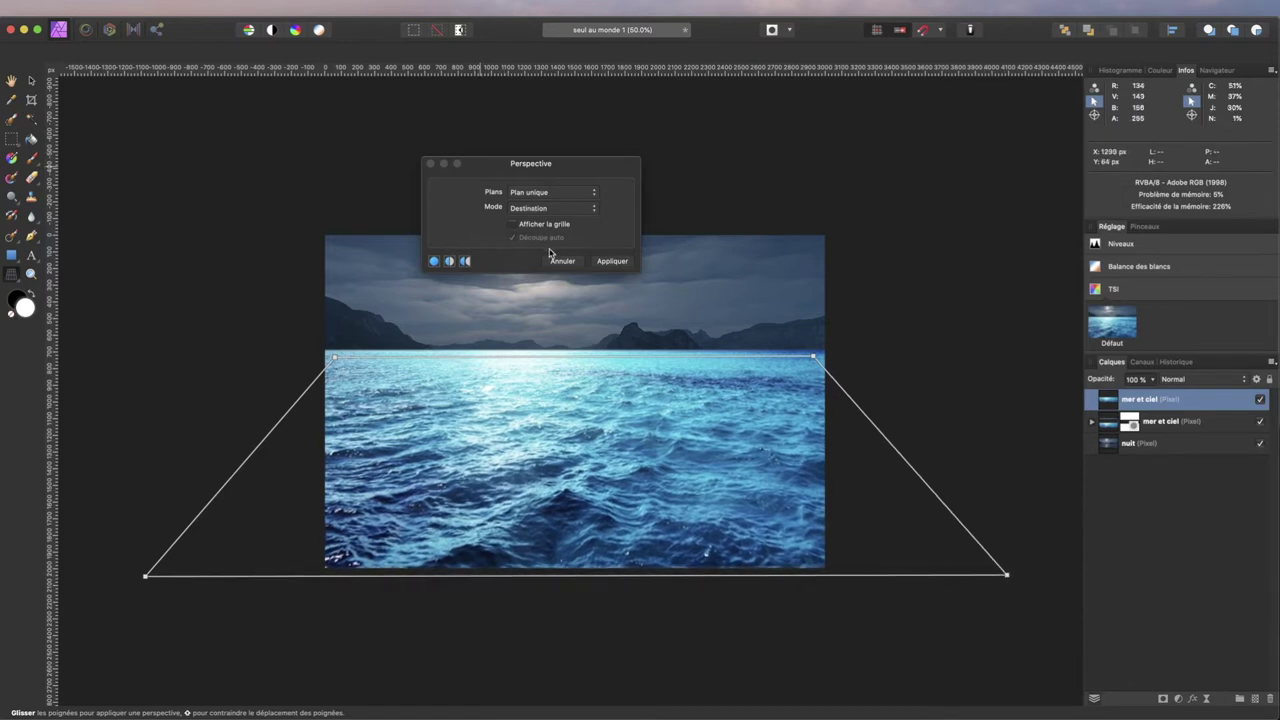
{"action": "left_click", "coordinate": [613, 262]}
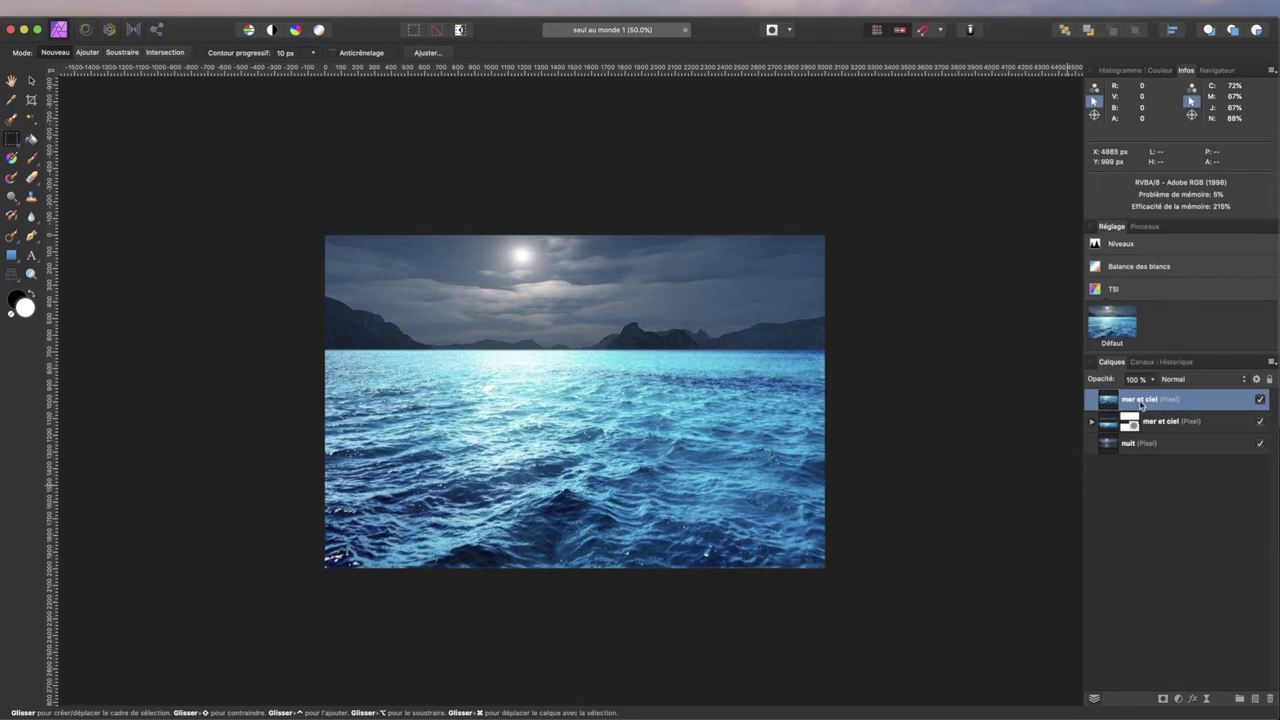
{"action": "double_click", "coordinate": [1141, 400]}
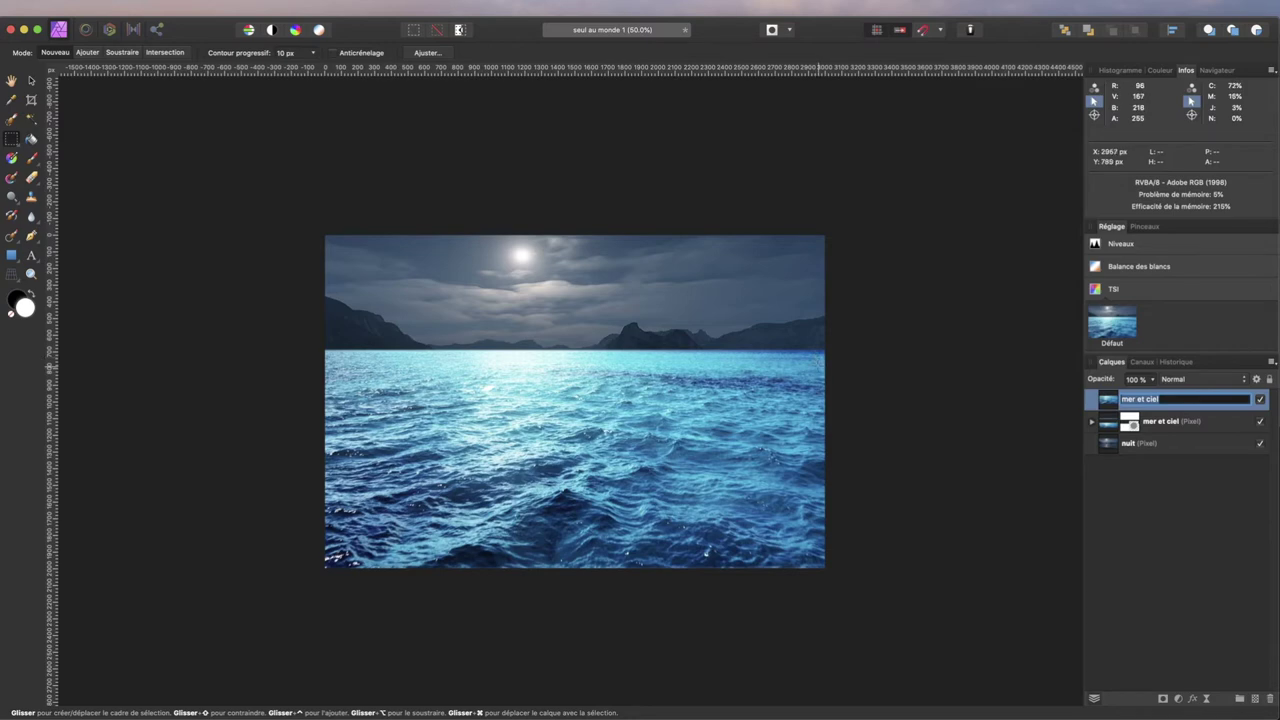
{"action": "scroll", "coordinate": [818, 367], "scroll_direction": "up", "scroll_amount": 2}
{"action": "scroll", "coordinate": [818, 367], "scroll_direction": "up", "scroll_amount": 3}
{"action": "scroll", "coordinate": [818, 367], "scroll_direction": "up", "scroll_amount": 3}
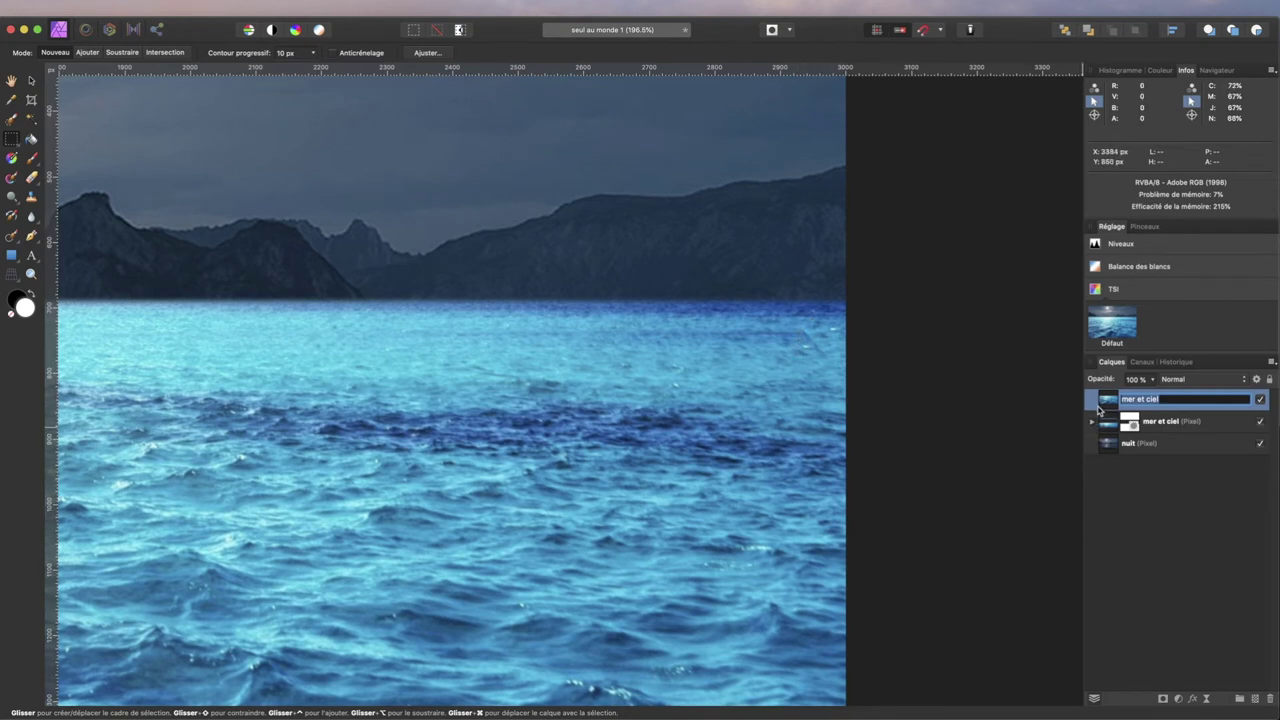
{"action": "left_click", "coordinate": [1162, 699]}
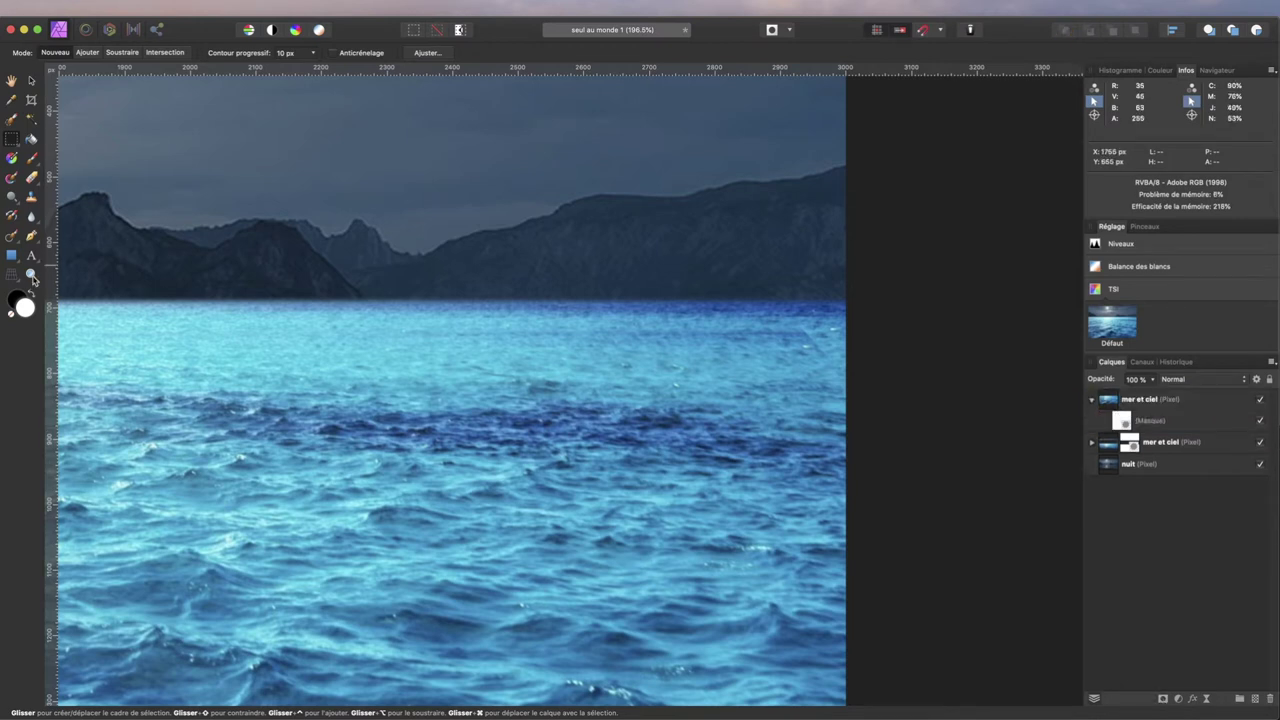
{"action": "left_click", "coordinate": [33, 158]}
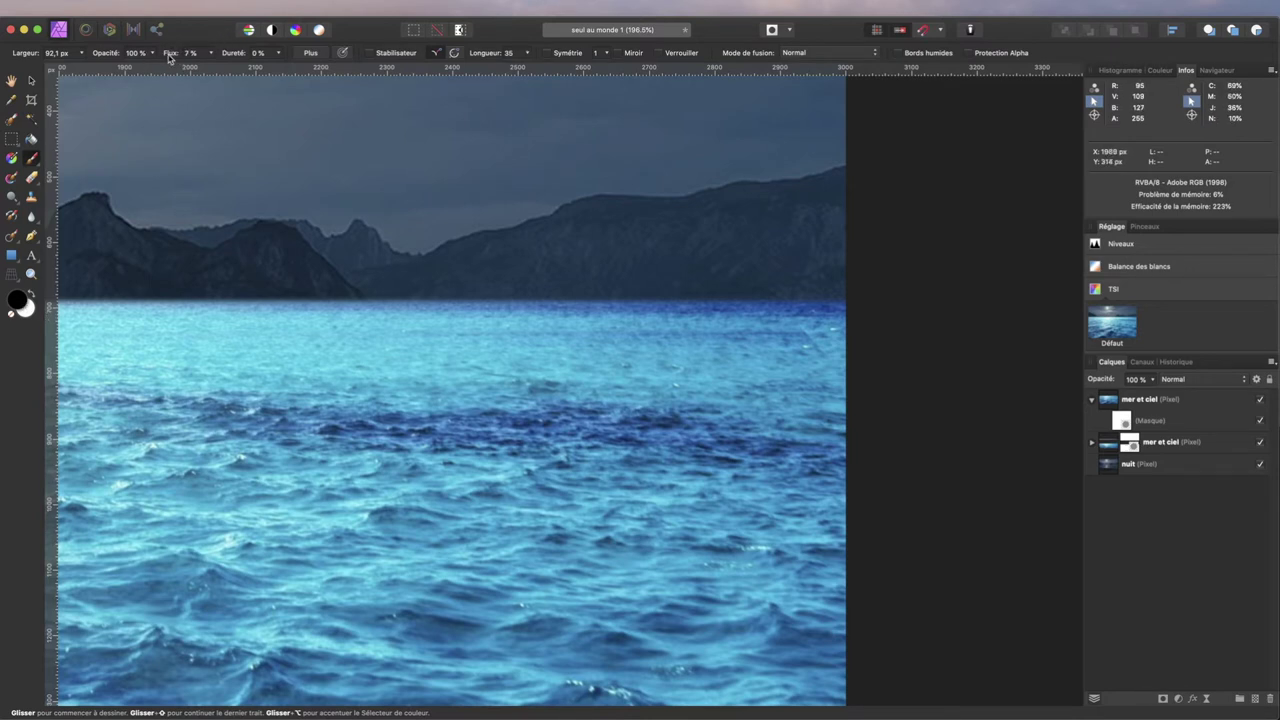
{"action": "left_click_drag", "start_coordinate": [169, 57], "coordinate": [172, 58]}
{"action": "mouse_move", "coordinate": [804, 319]}
{"action": "left_mouse_down"}
{"action": "mouse_move", "coordinate": [816, 360]}
{"action": "mouse_move", "coordinate": [751, 340]}
{"action": "mouse_move", "coordinate": [700, 345]}
{"action": "mouse_move", "coordinate": [645, 315]}
{"action": "mouse_move", "coordinate": [475, 337]}
{"action": "mouse_move", "coordinate": [555, 335]}
{"action": "mouse_move", "coordinate": [535, 320]}
{"action": "mouse_move", "coordinate": [740, 316]}
{"action": "mouse_move", "coordinate": [414, 334]}
{"action": "left_mouse_up"}
{"action": "scroll", "coordinate": [414, 334], "scroll_direction": "left", "scroll_amount": 5}
{"action": "scroll", "coordinate": [412, 334], "scroll_direction": "left", "scroll_amount": 5}
{"action": "scroll", "coordinate": [410, 334], "scroll_direction": "left", "scroll_amount": 5}
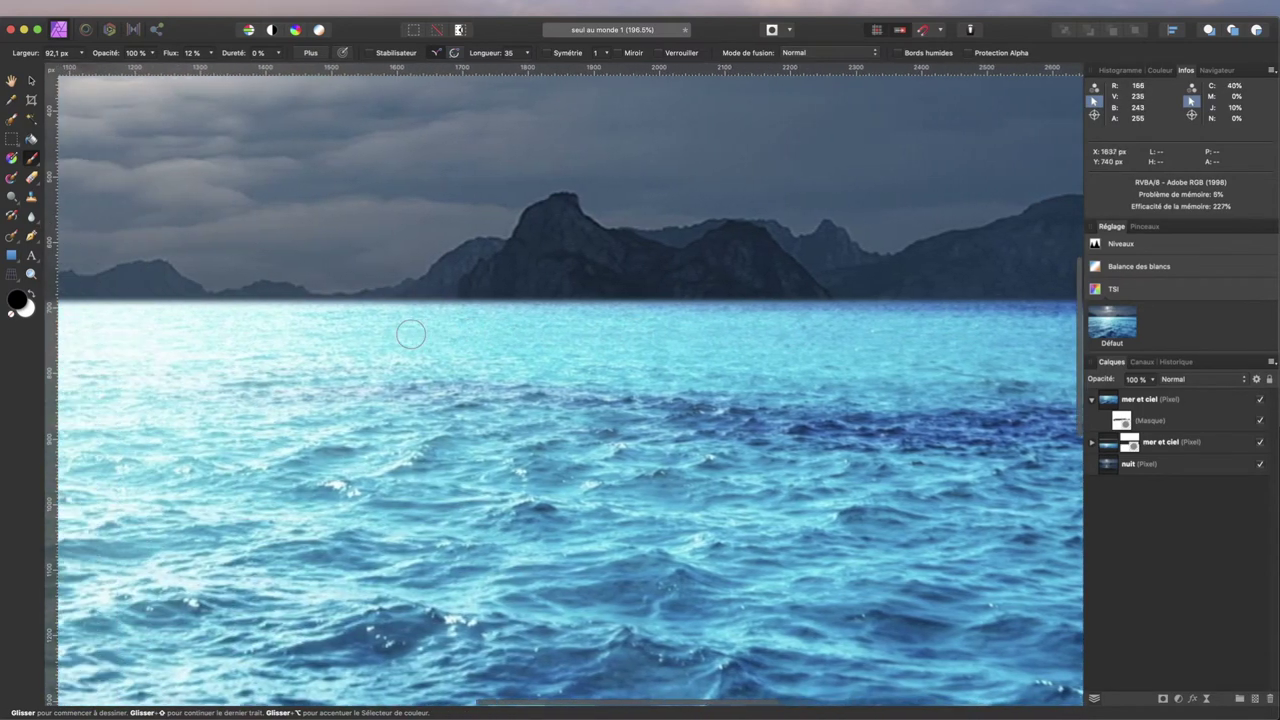
{"action": "scroll", "coordinate": [409, 334], "scroll_direction": "left", "scroll_amount": 5}
{"action": "scroll", "coordinate": [409, 334], "scroll_direction": "left", "scroll_amount": 5}
{"action": "scroll", "coordinate": [409, 334], "scroll_direction": "left", "scroll_amount": 5}
{"action": "scroll", "coordinate": [409, 334], "scroll_direction": "left", "scroll_amount": 5}
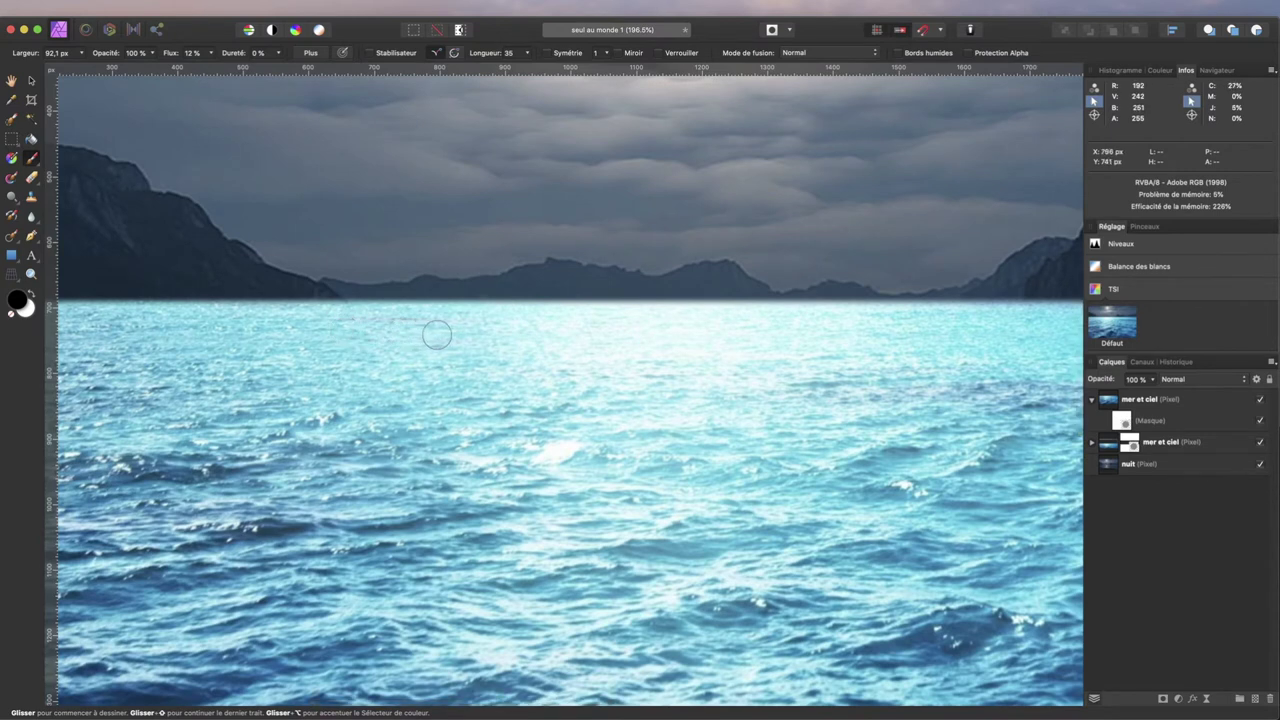
{"action": "scroll", "coordinate": [380, 337], "scroll_direction": "left", "scroll_amount": 3}
{"action": "scroll", "coordinate": [372, 339], "scroll_direction": "left", "scroll_amount": 5}
{"action": "scroll", "coordinate": [368, 340], "scroll_direction": "left", "scroll_amount": 2}
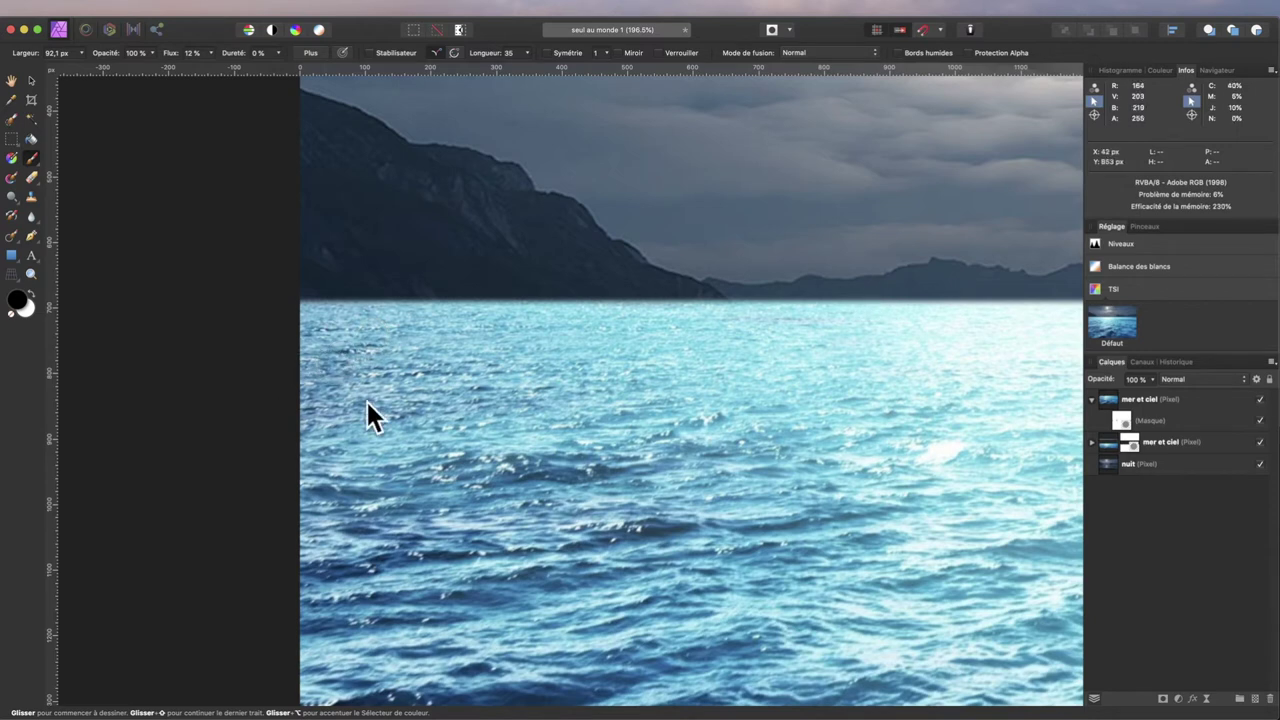
{"action": "scroll", "coordinate": [660, 330], "scroll_direction": "right", "scroll_amount": 5}
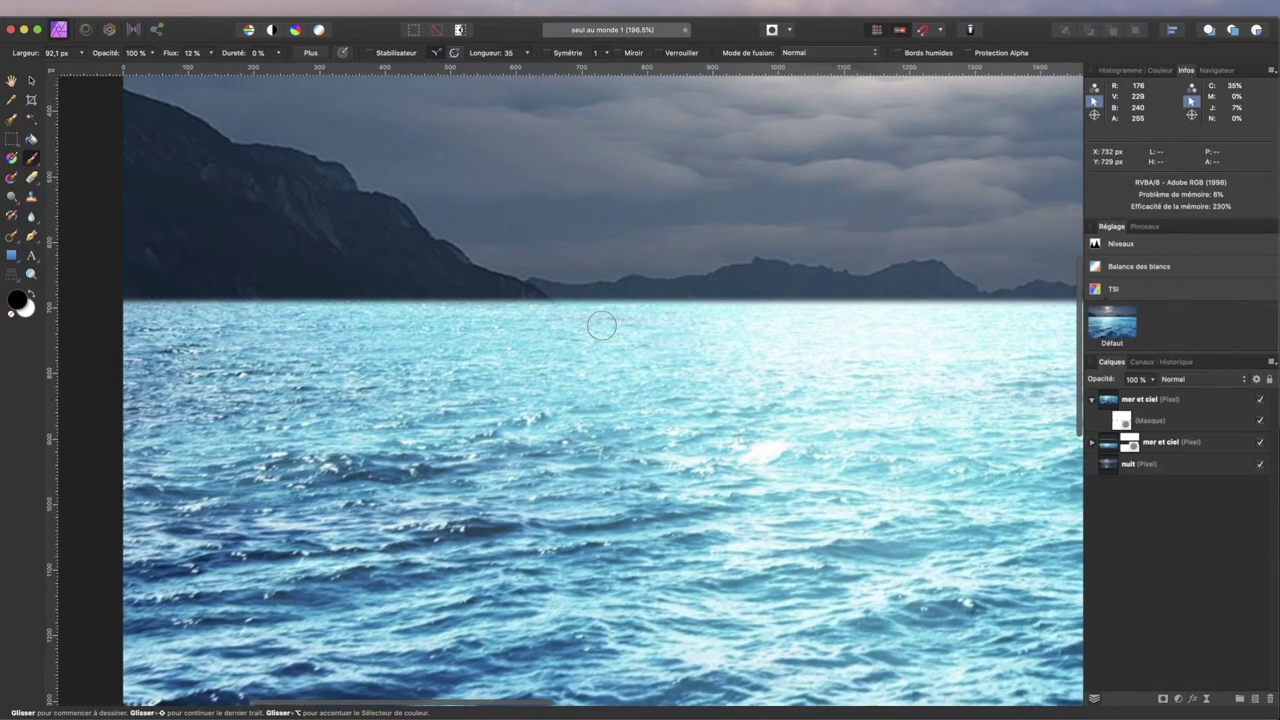
{"action": "scroll", "coordinate": [752, 400], "scroll_direction": "right", "scroll_amount": 7}
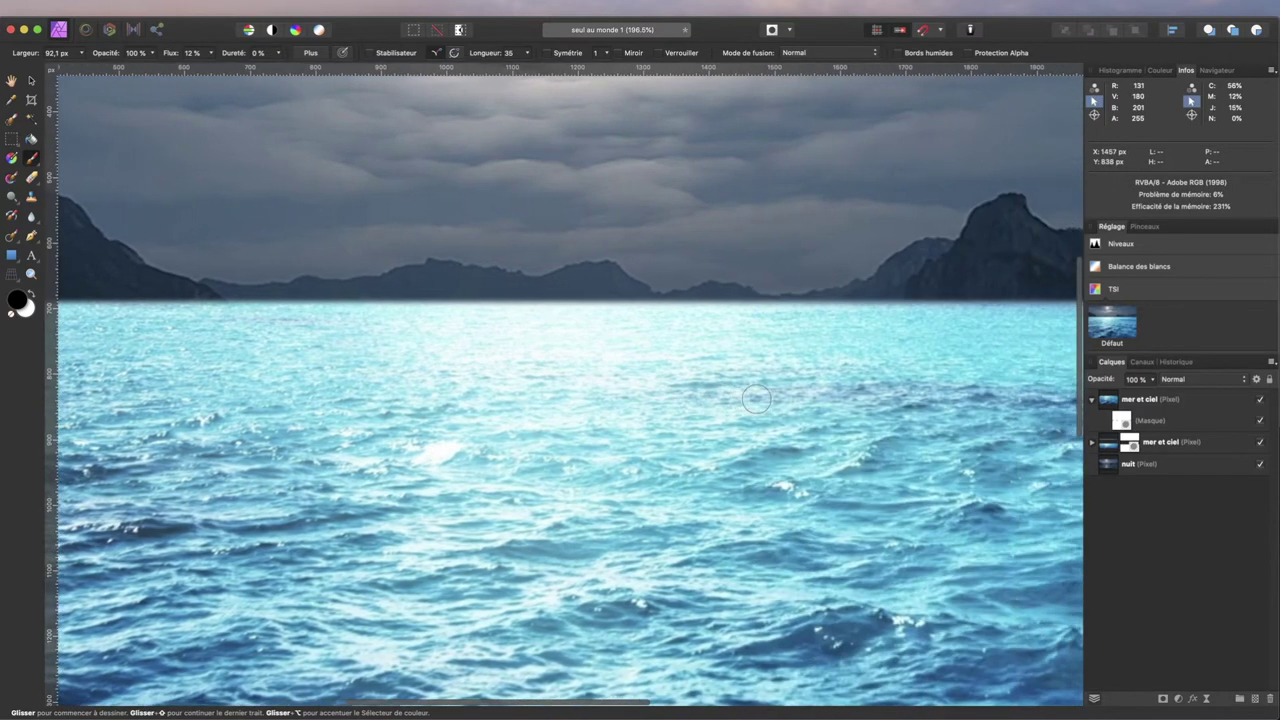
{"action": "scroll", "coordinate": [756, 398], "scroll_direction": "right", "scroll_amount": 3}
{"action": "scroll", "coordinate": [755, 400], "scroll_direction": "right", "scroll_amount": 4}
{"action": "scroll", "coordinate": [755, 400], "scroll_direction": "right", "scroll_amount": 3}
{"action": "scroll", "coordinate": [755, 400], "scroll_direction": "right", "scroll_amount": 3}
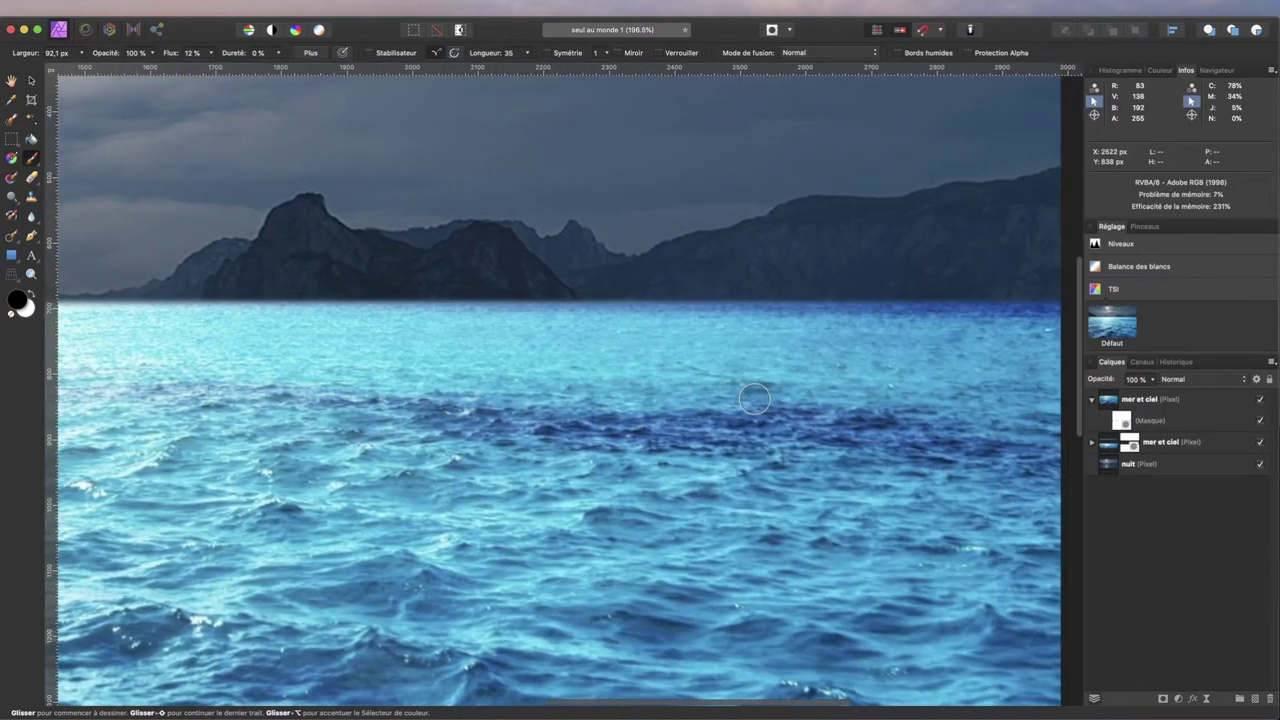
{"action": "scroll", "coordinate": [755, 400], "scroll_direction": "right", "scroll_amount": 1}
{"action": "scroll", "coordinate": [754, 399], "scroll_direction": "left", "scroll_amount": 1}
{"action": "scroll", "coordinate": [754, 399], "scroll_direction": "left", "scroll_amount": 3}
{"action": "scroll", "coordinate": [754, 399], "scroll_direction": "right", "scroll_amount": 1}
{"action": "scroll", "coordinate": [754, 399], "scroll_direction": "left", "scroll_amount": 2}
{"action": "scroll", "coordinate": [754, 399], "scroll_direction": "left", "scroll_amount": 1}
{"action": "scroll", "coordinate": [754, 399], "scroll_direction": "down", "scroll_amount": 1}
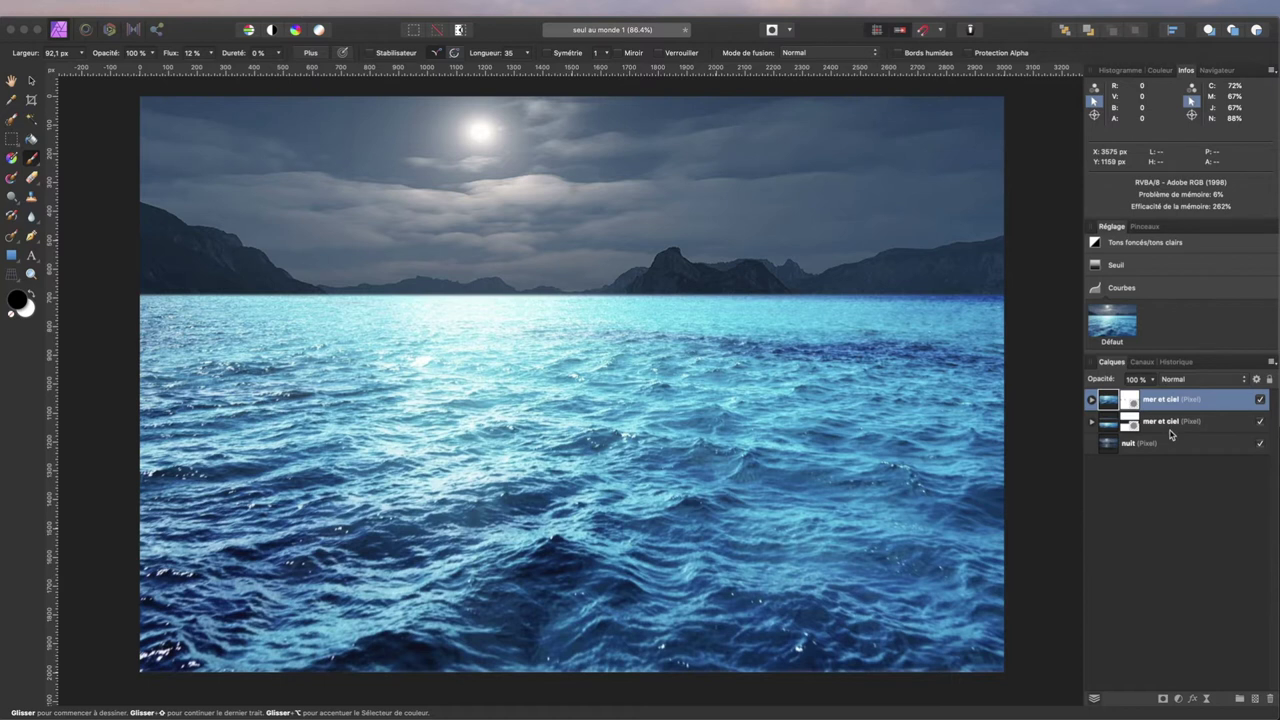
Step: Group both mer et ciel layers, rename the group 'mer', and expand it
{"action": "left_click", "coordinate": [1228, 421], "text": "shift"}
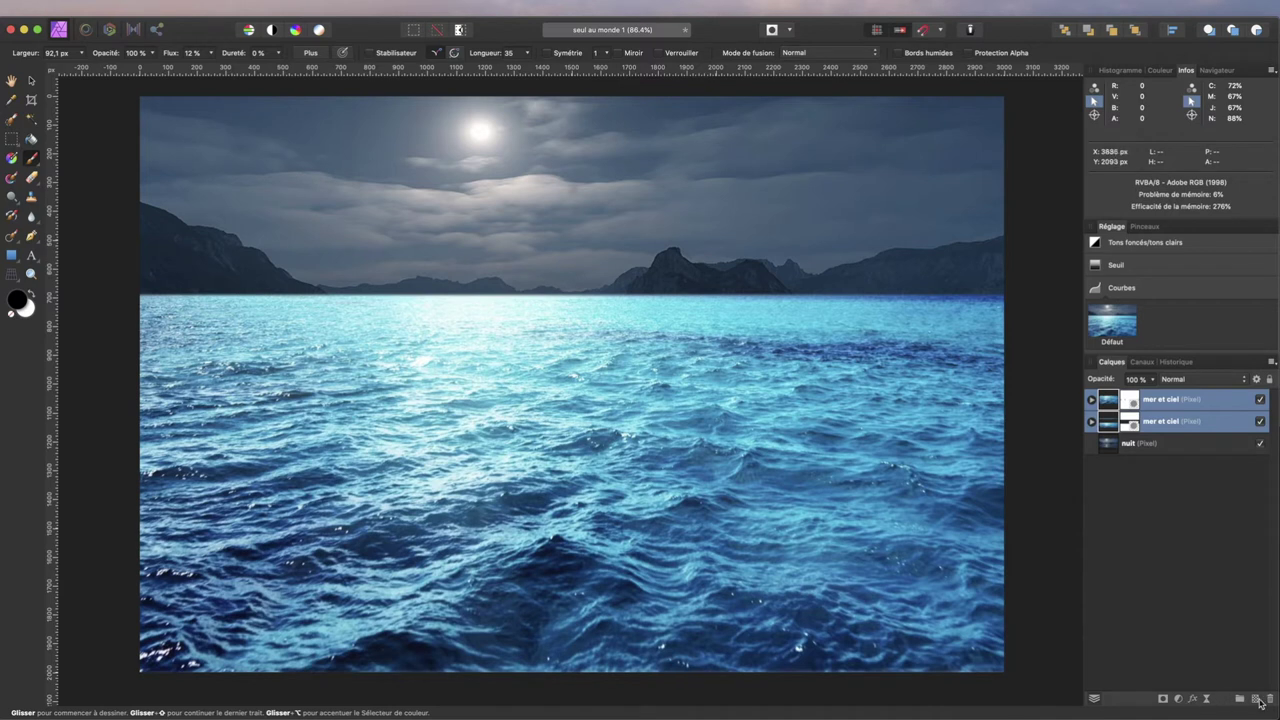
{"action": "left_click", "coordinate": [1241, 699]}
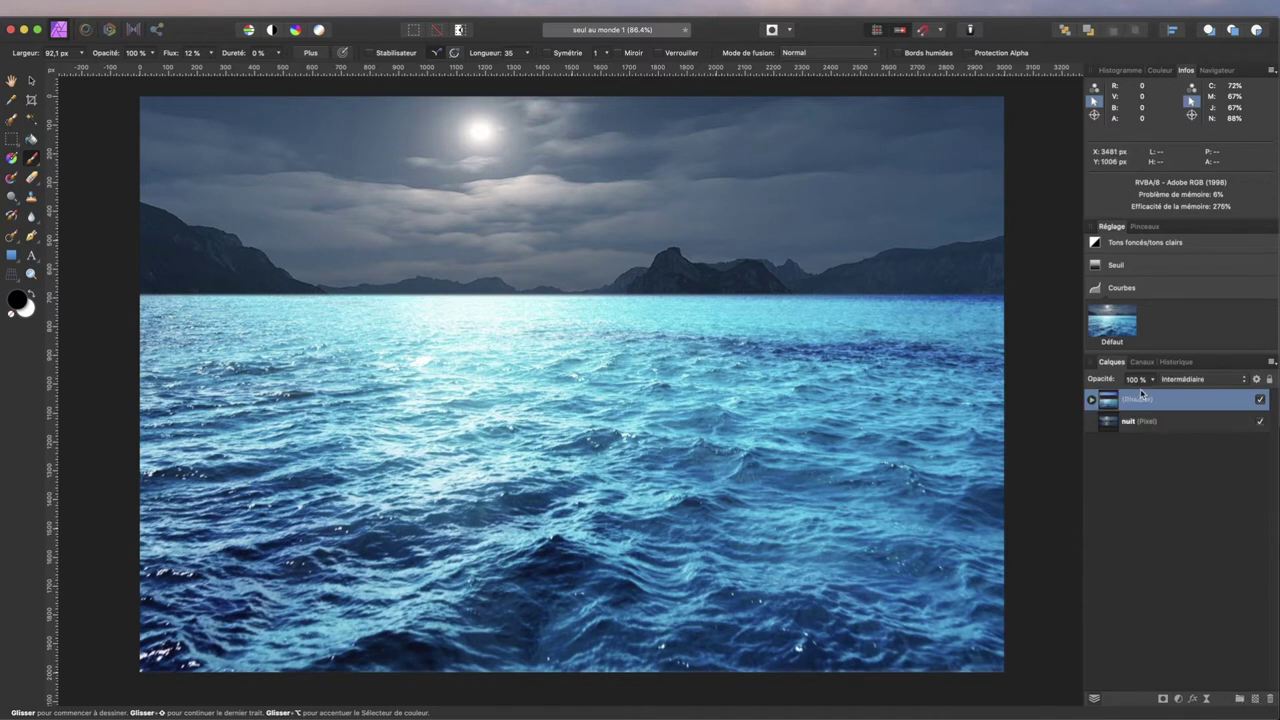
{"action": "double_click", "coordinate": [1136, 399]}
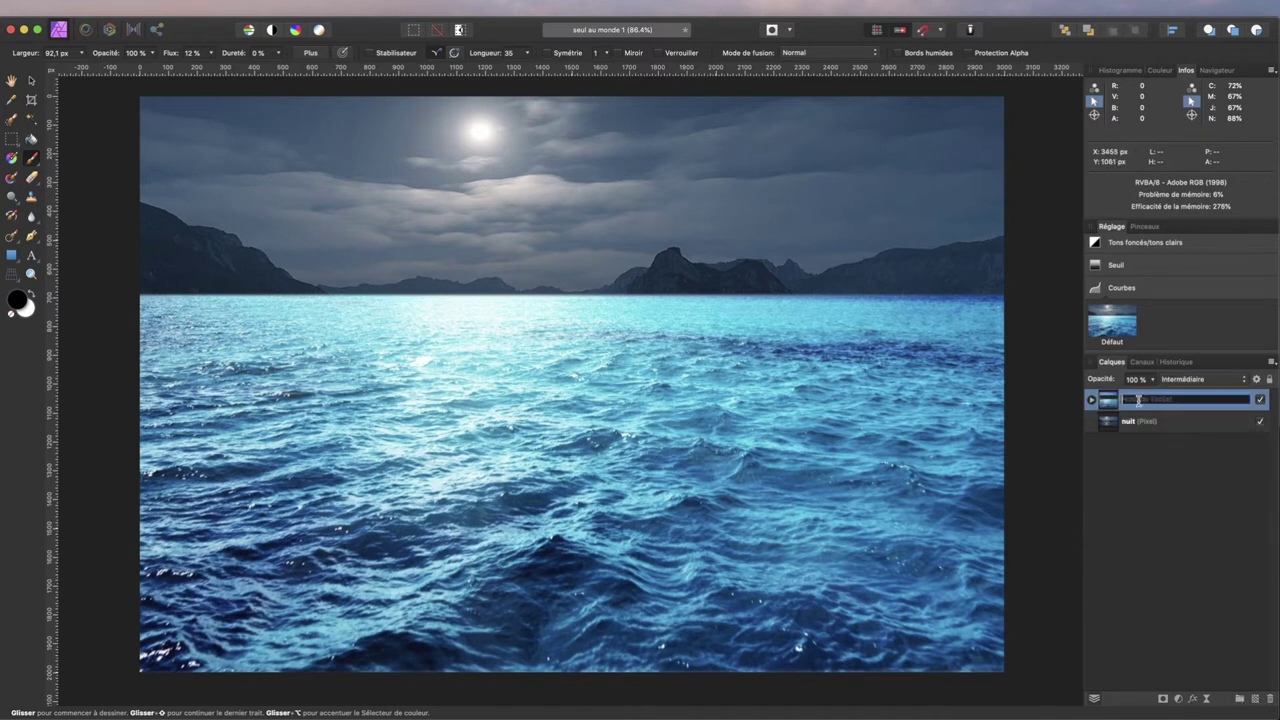
{"action": "type", "text": "mer"}
{"action": "left_click", "coordinate": [1165, 527]}
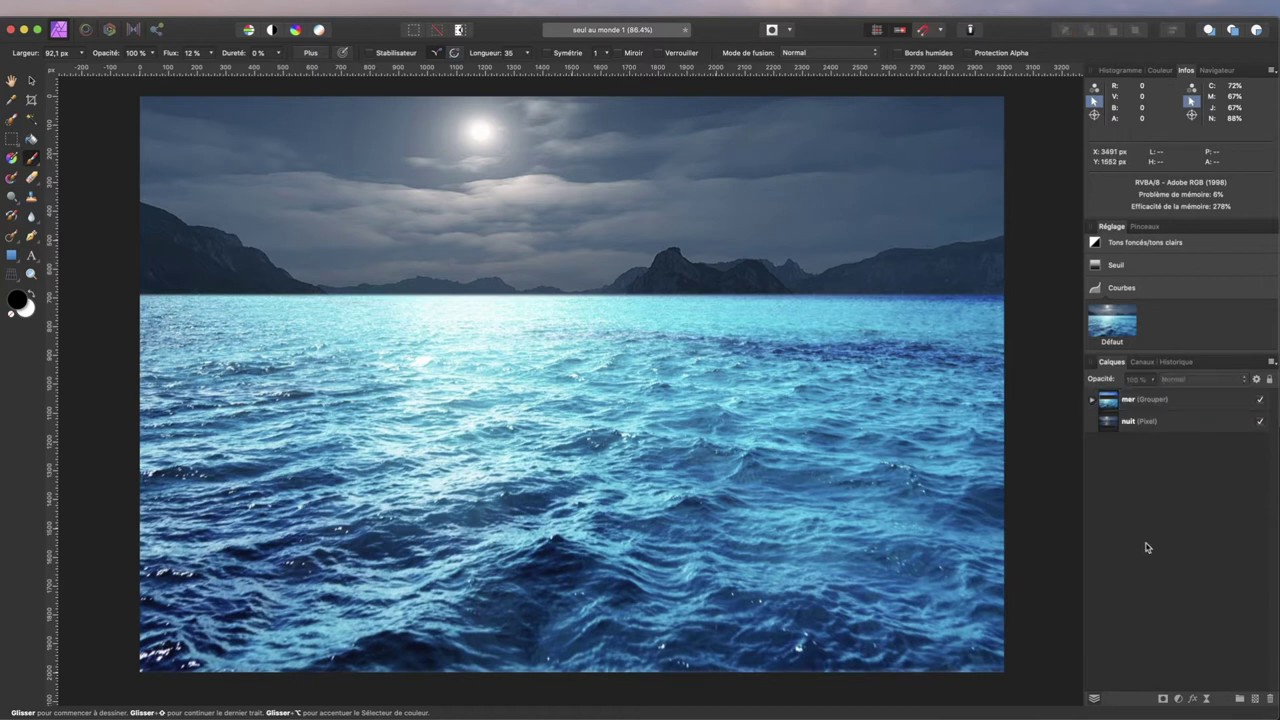
{"action": "left_click", "coordinate": [1136, 402]}
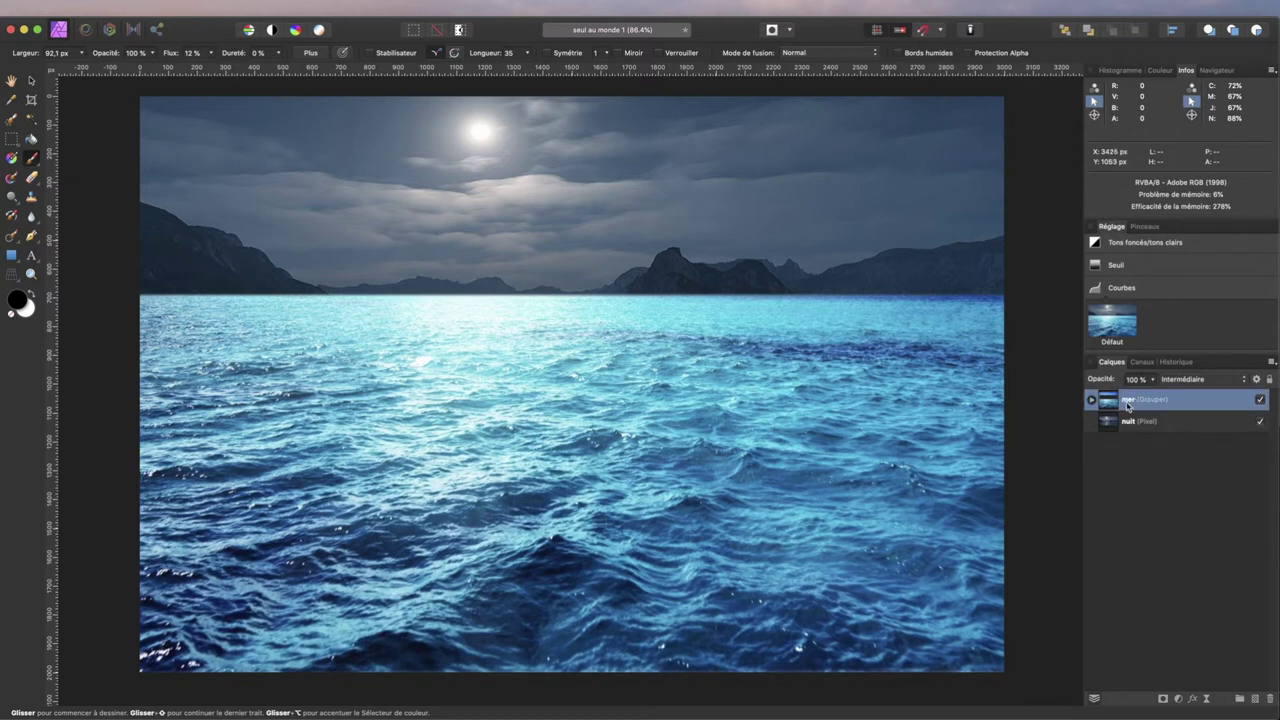
{"action": "left_click", "coordinate": [1091, 401]}
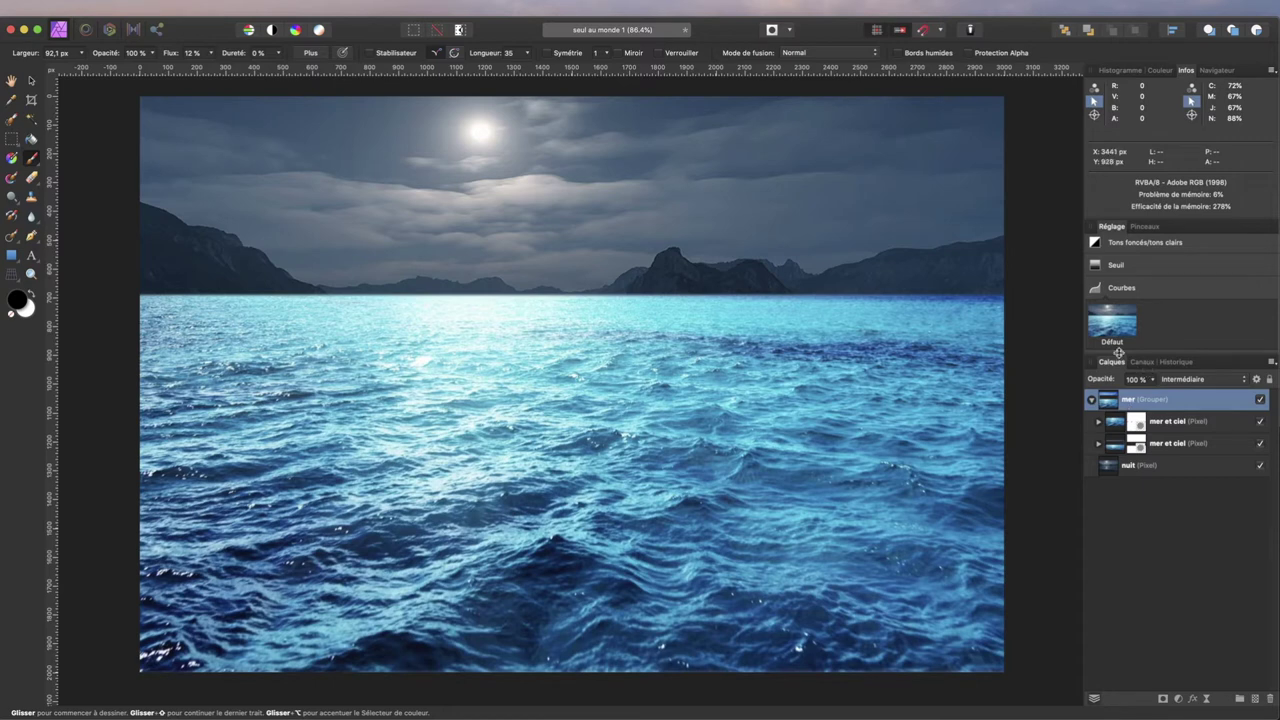
{"action": "left_click", "coordinate": [1110, 322]}
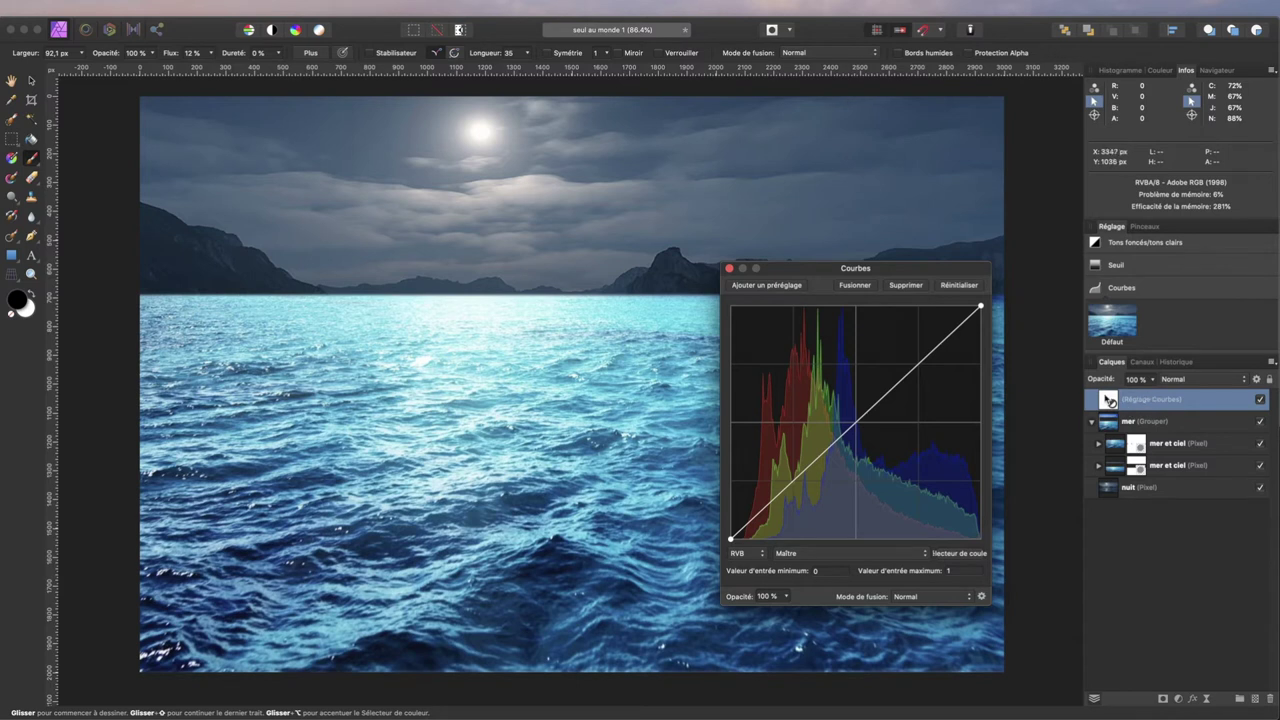
Step: Move Curves into the mer group, lowering its top point and midpoint to darken
{"action": "left_click_drag", "start_coordinate": [1110, 400], "coordinate": [1112, 425]}
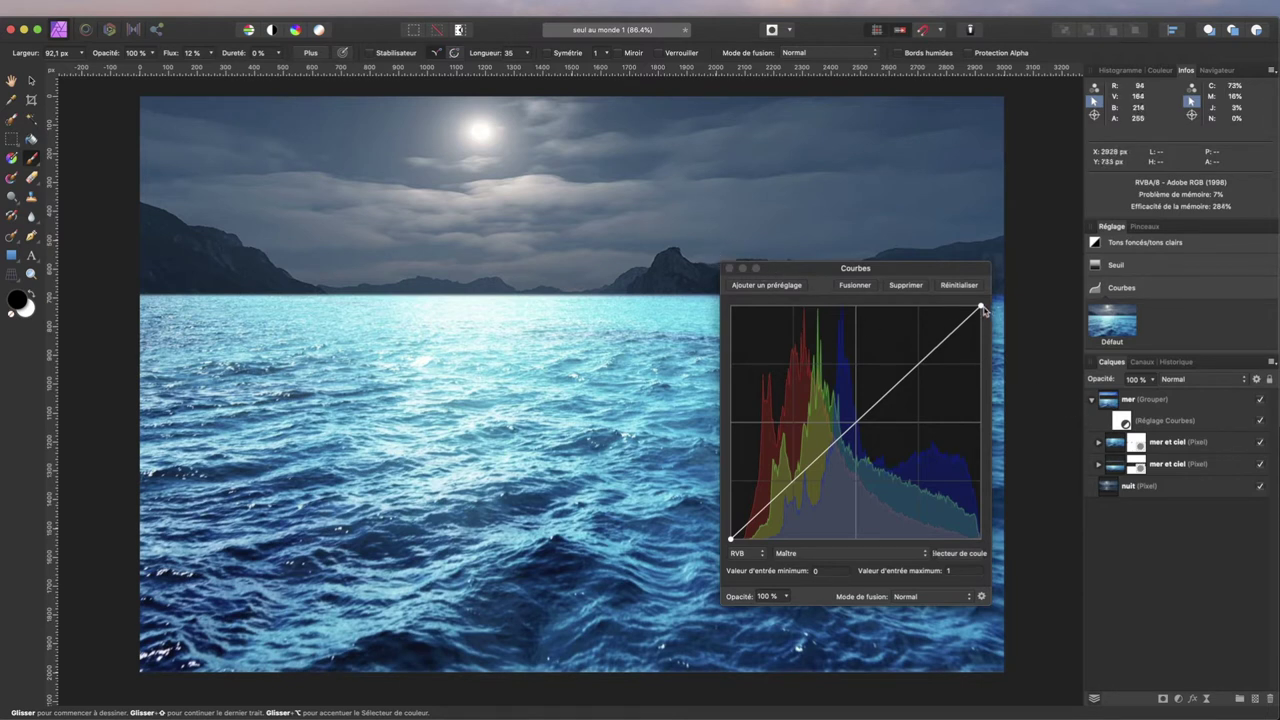
{"action": "left_click_drag", "start_coordinate": [980, 308], "coordinate": [985, 379]}
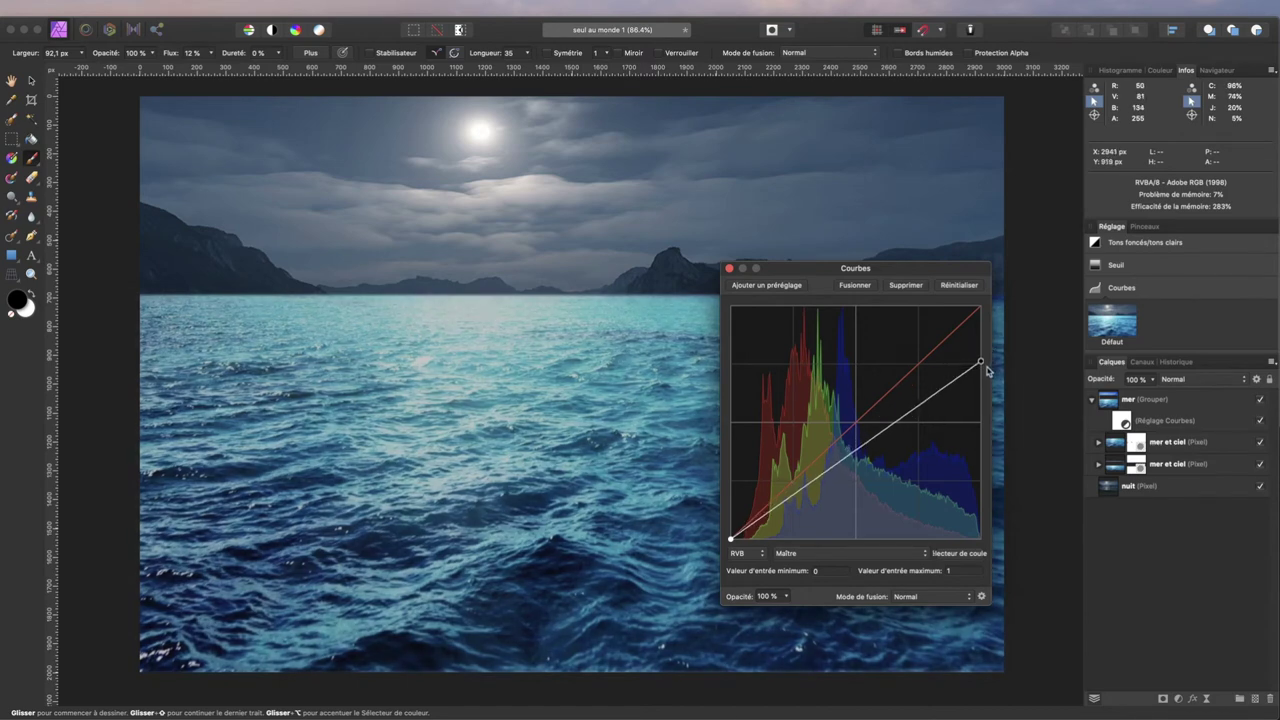
{"action": "left_click_drag", "start_coordinate": [847, 470], "coordinate": [853, 481]}
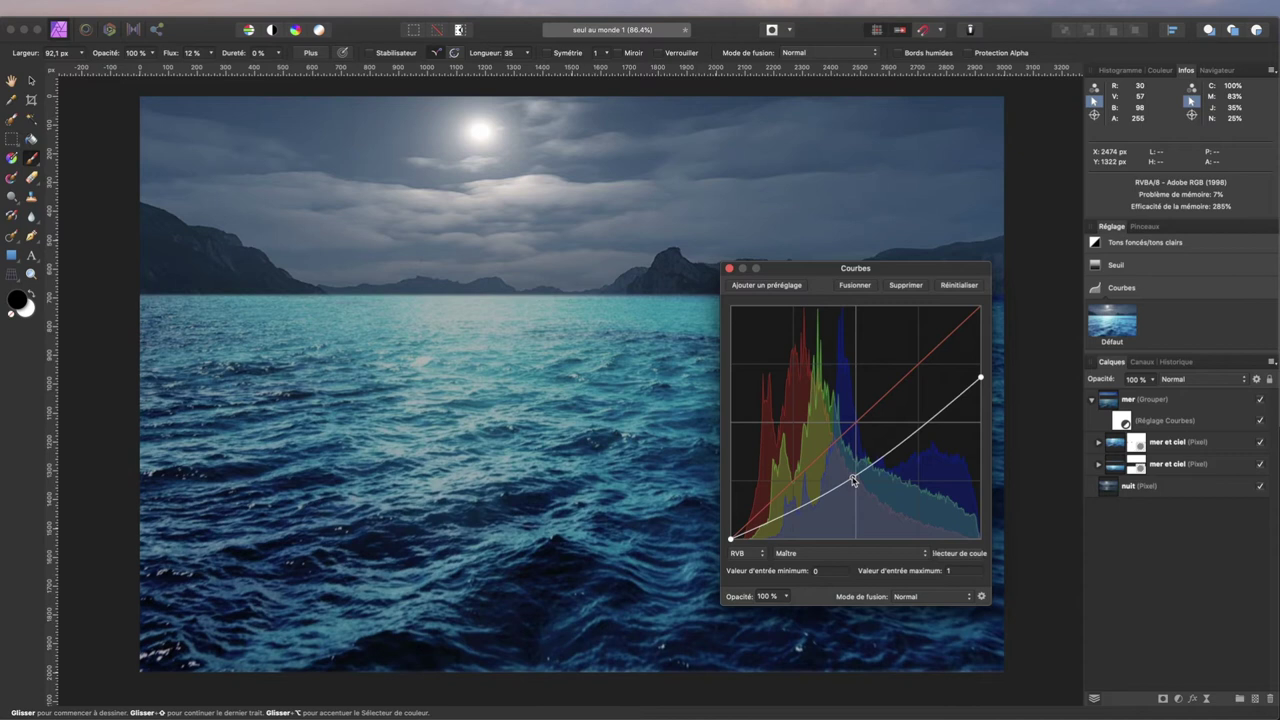
{"action": "left_click_drag", "start_coordinate": [853, 479], "coordinate": [861, 481]}
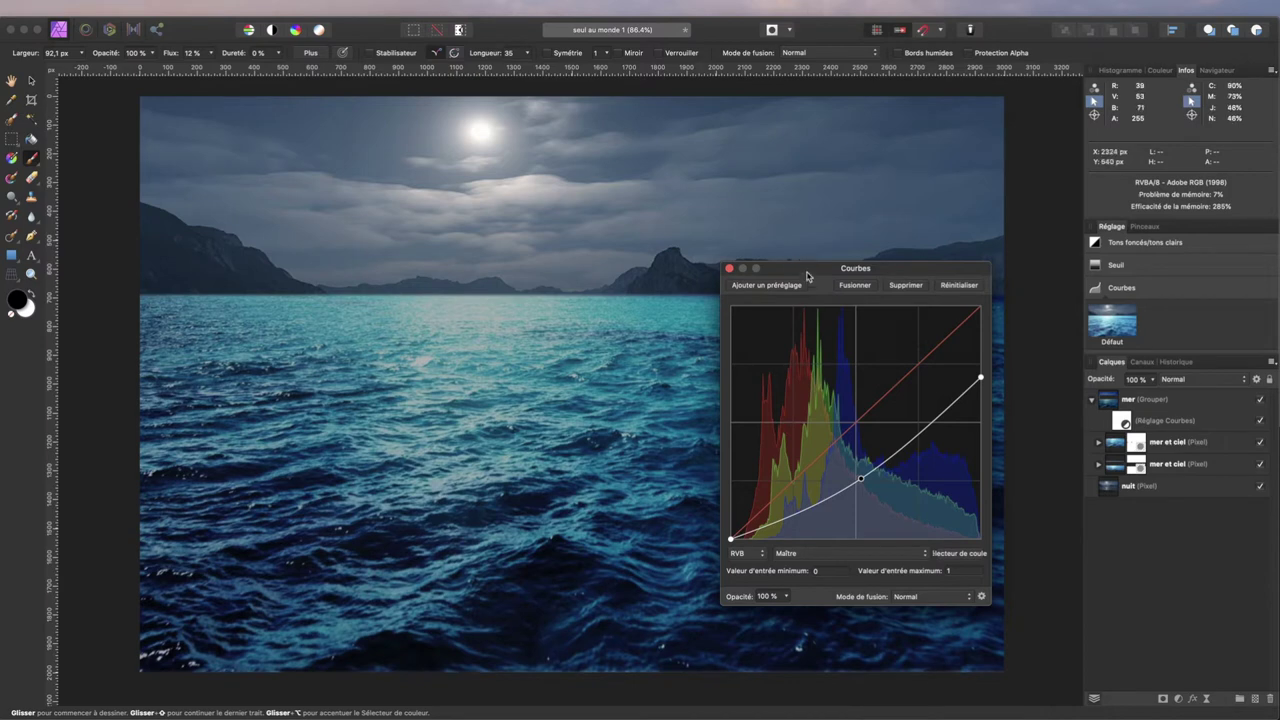
{"action": "mouse_move", "coordinate": [792, 268]}
{"action": "left_mouse_down"}
{"action": "mouse_move", "coordinate": [916, 192]}
{"action": "mouse_move", "coordinate": [536, 157]}
{"action": "mouse_move", "coordinate": [855, 123]}
{"action": "left_mouse_up"}
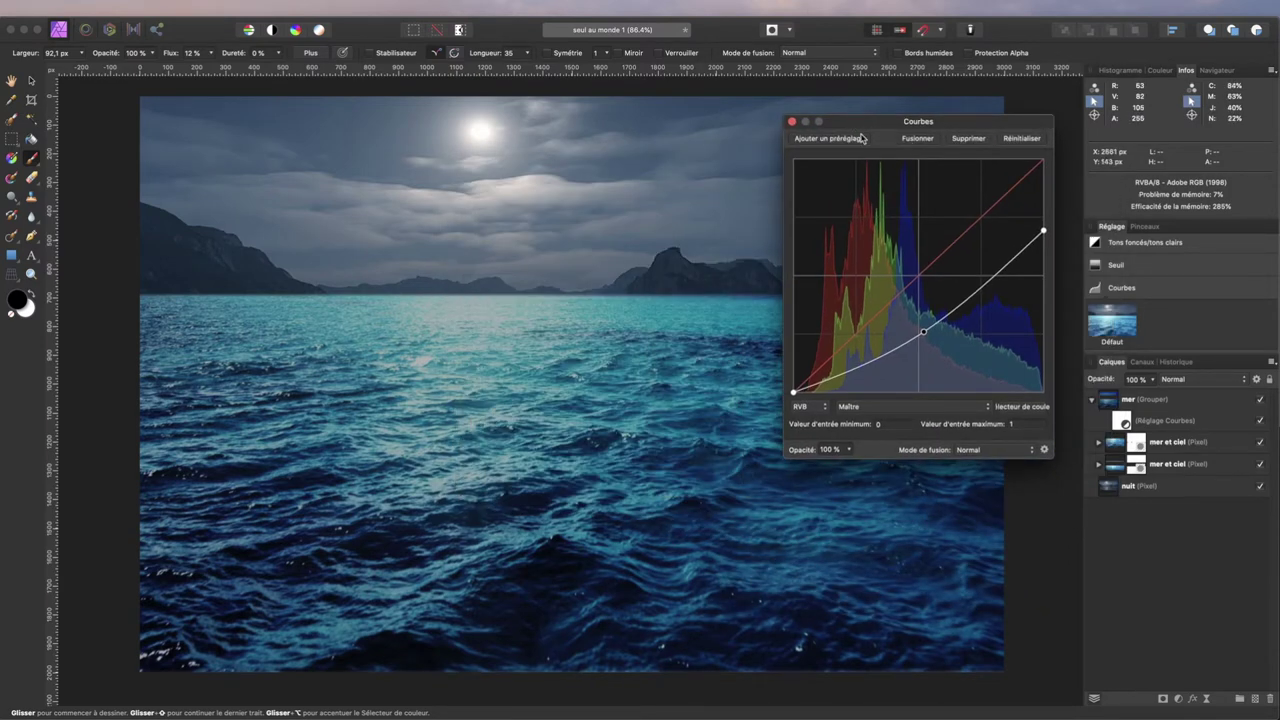
{"action": "left_click", "coordinate": [791, 122]}
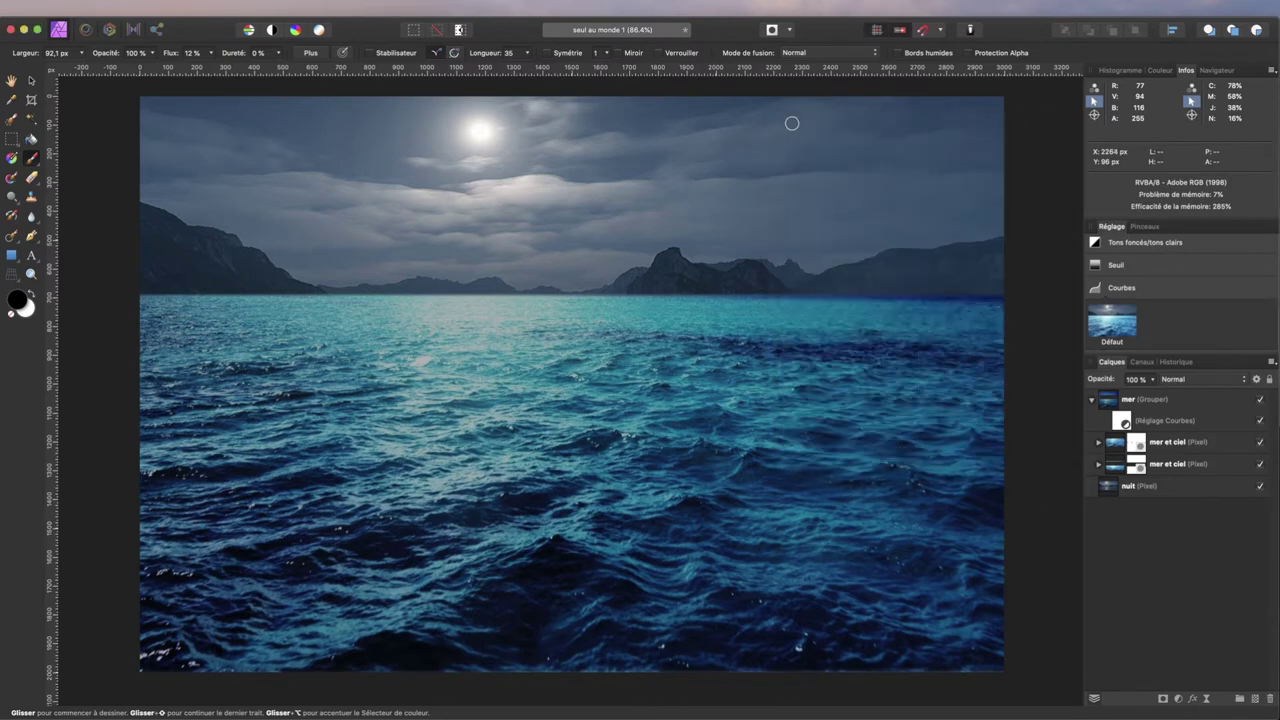
Step: Add an HSL adjustment and place it inside the mer group
{"action": "scroll", "coordinate": [1134, 290], "scroll_direction": "up", "scroll_amount": 2}
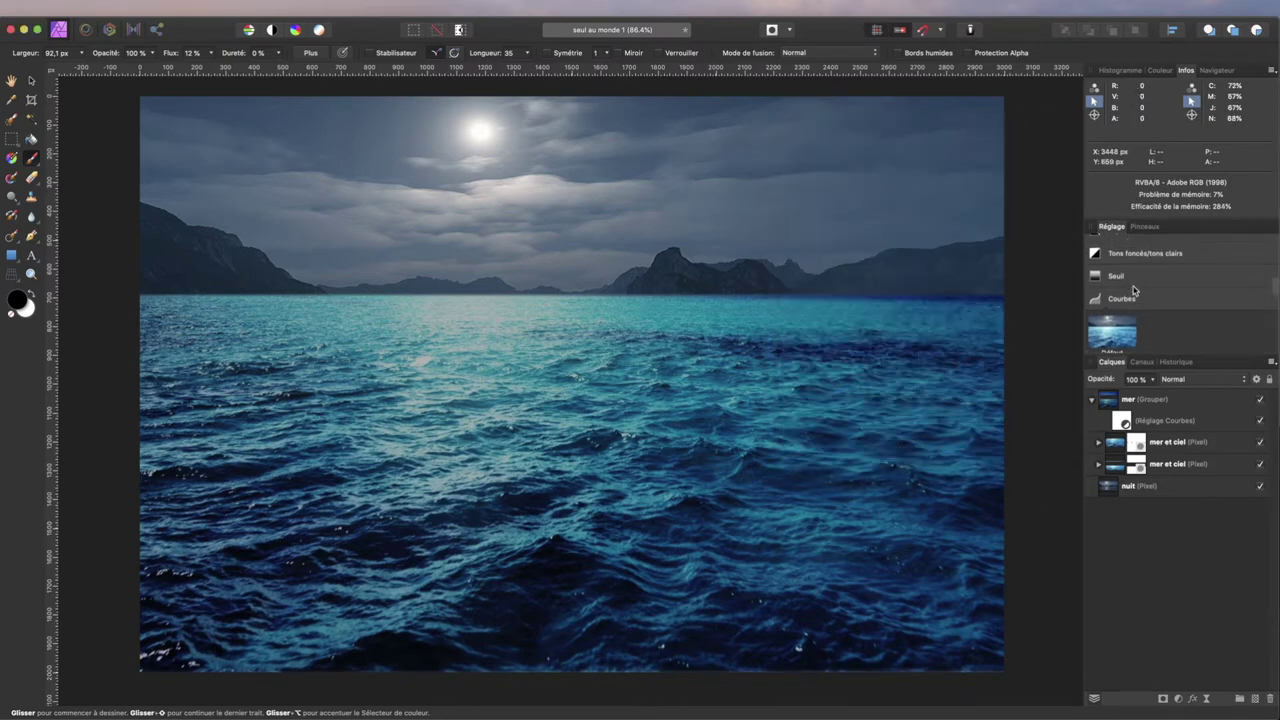
{"action": "scroll", "coordinate": [1134, 290], "scroll_direction": "up", "scroll_amount": 2}
{"action": "scroll", "coordinate": [1134, 290], "scroll_direction": "up", "scroll_amount": 2}
{"action": "scroll", "coordinate": [1134, 290], "scroll_direction": "up", "scroll_amount": 2}
{"action": "scroll", "coordinate": [1134, 290], "scroll_direction": "up", "scroll_amount": 2}
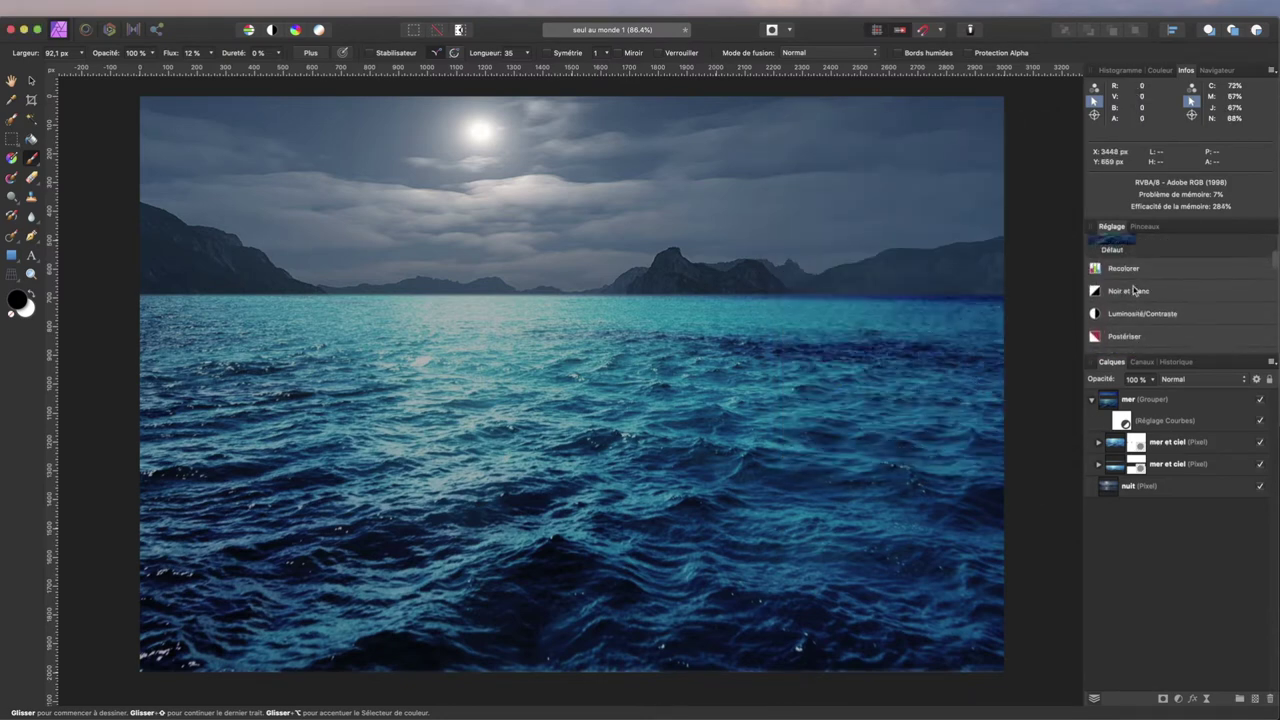
{"action": "scroll", "coordinate": [1134, 290], "scroll_direction": "up", "scroll_amount": 2}
{"action": "scroll", "coordinate": [1115, 310], "scroll_direction": "up", "scroll_amount": 2}
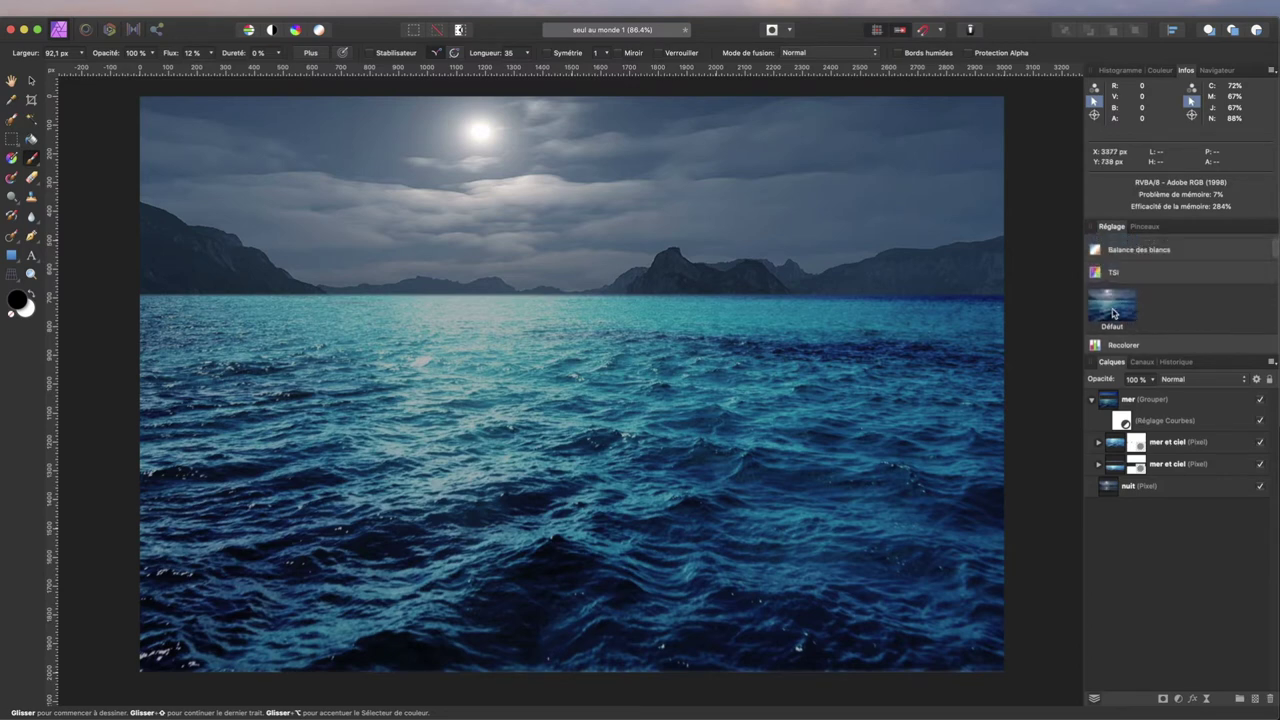
{"action": "left_click", "coordinate": [1113, 310]}
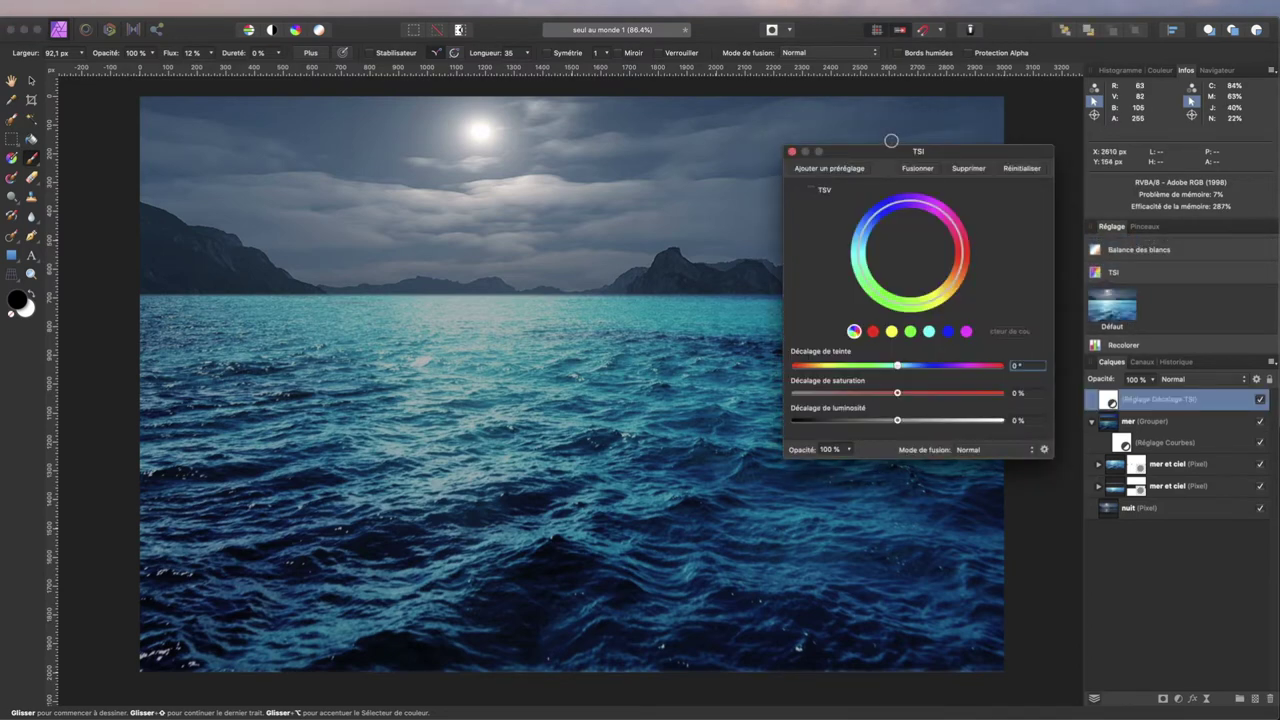
{"action": "left_click_drag", "start_coordinate": [886, 151], "coordinate": [833, 143]}
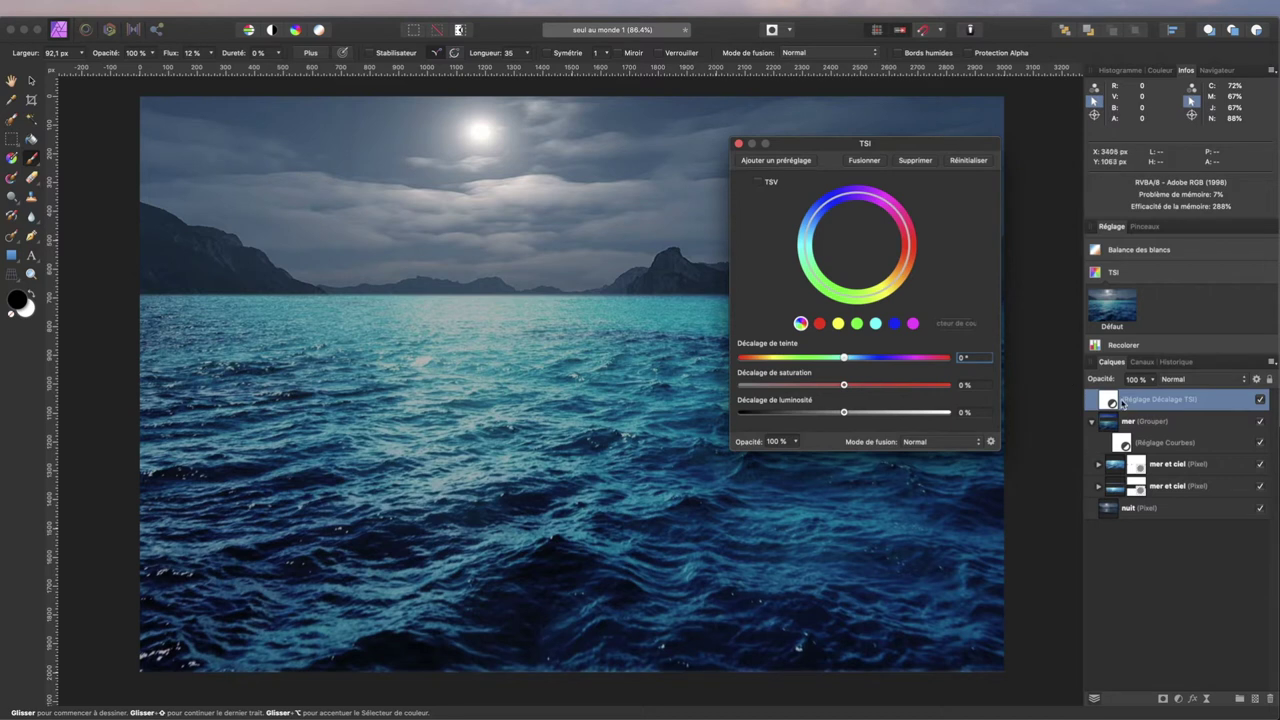
{"action": "left_click_drag", "start_coordinate": [1122, 402], "coordinate": [1112, 430]}
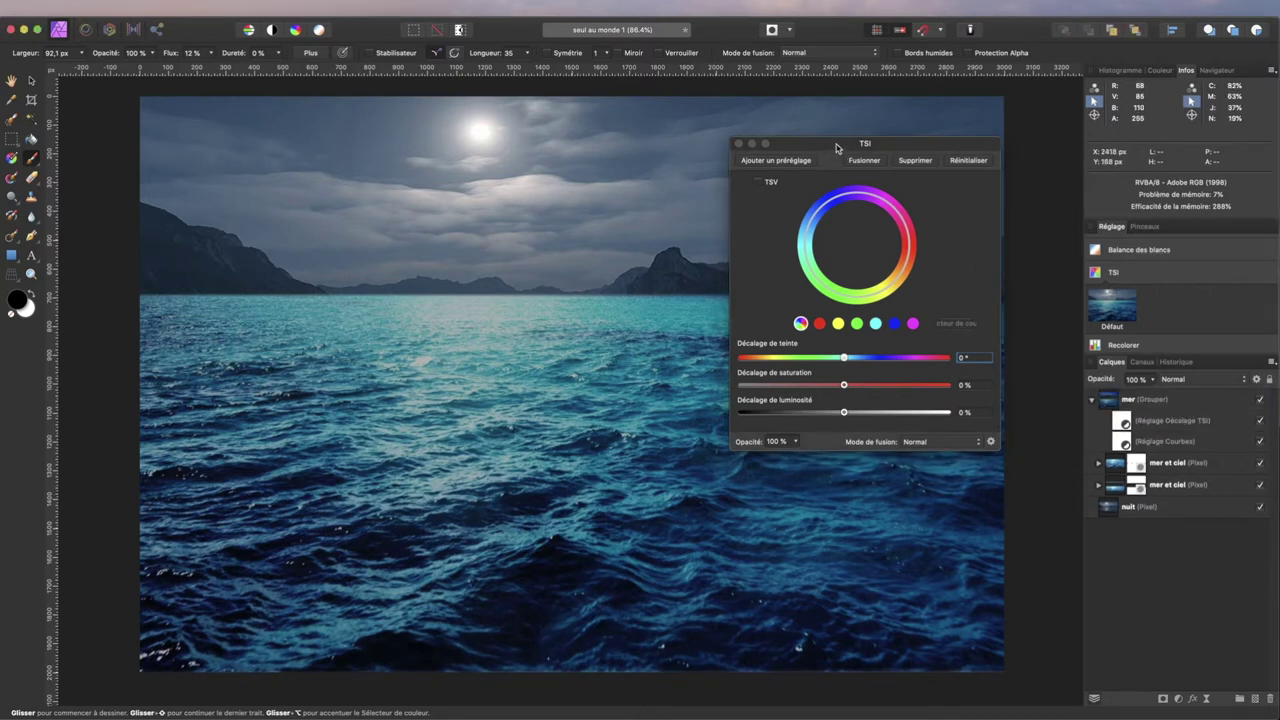
{"action": "left_click_drag", "start_coordinate": [824, 152], "coordinate": [858, 141]}
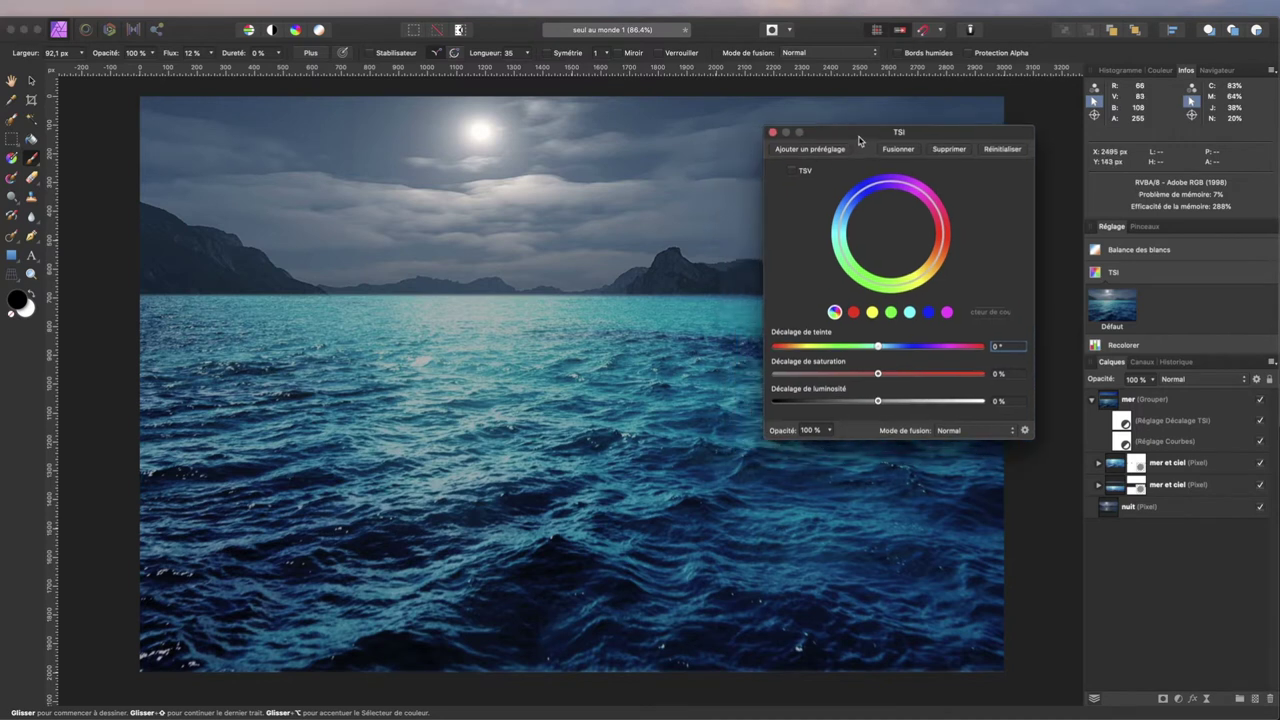
Step: Set HSL saturation to -47% and hue to about -9.6°
{"action": "left_click_drag", "start_coordinate": [878, 375], "coordinate": [831, 375]}
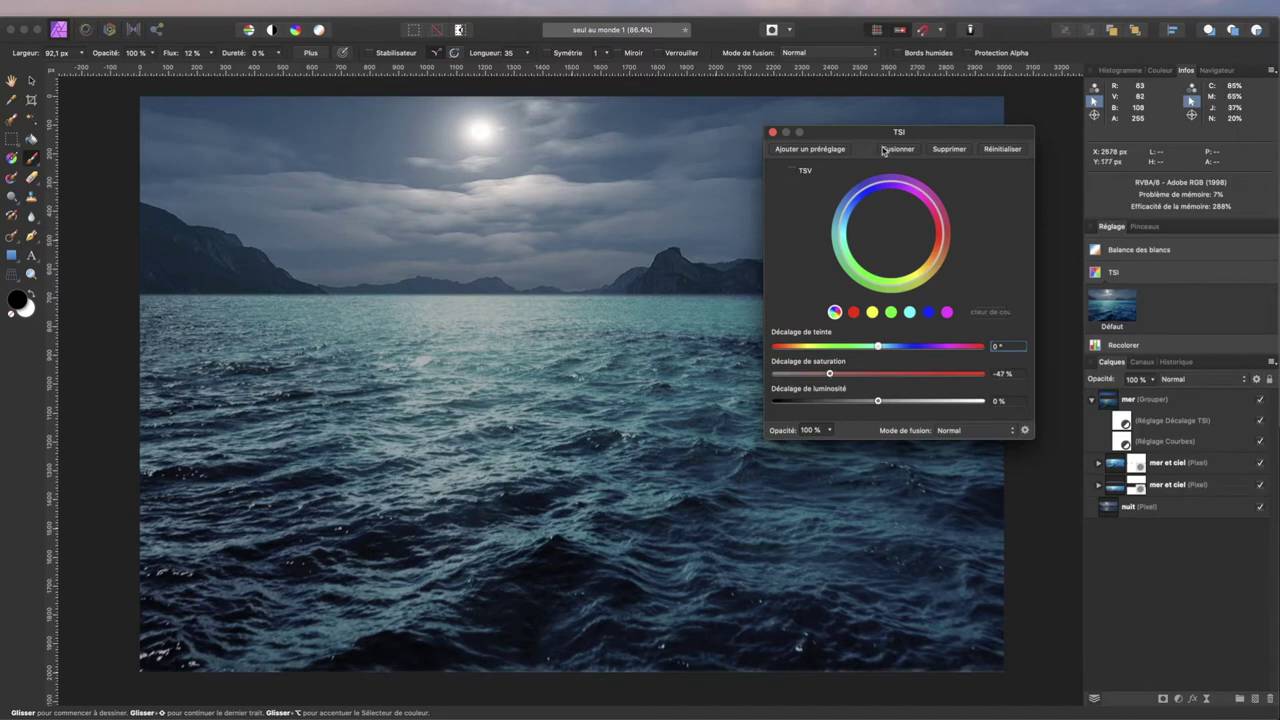
{"action": "mouse_move", "coordinate": [855, 134]}
{"action": "left_mouse_down"}
{"action": "mouse_move", "coordinate": [1245, 127]}
{"action": "mouse_move", "coordinate": [1046, 104]}
{"action": "mouse_move", "coordinate": [776, 166]}
{"action": "left_mouse_up"}
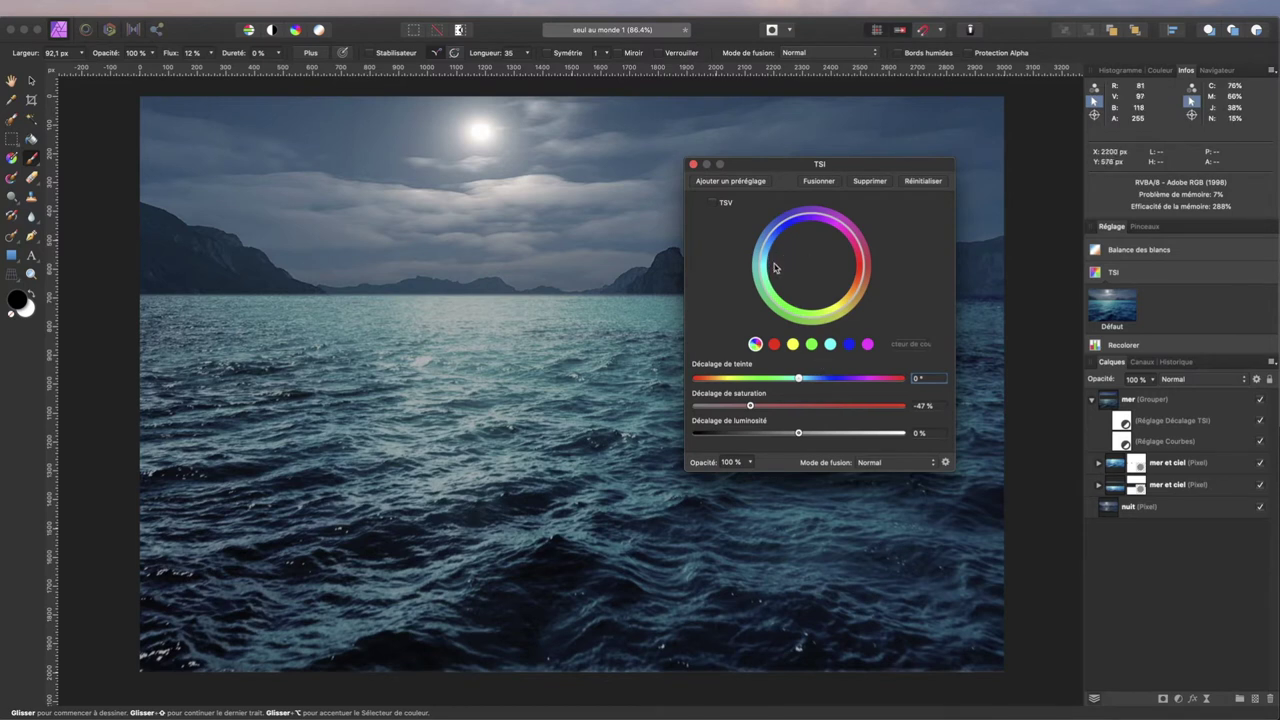
{"action": "left_click_drag", "start_coordinate": [798, 379], "coordinate": [794, 383]}
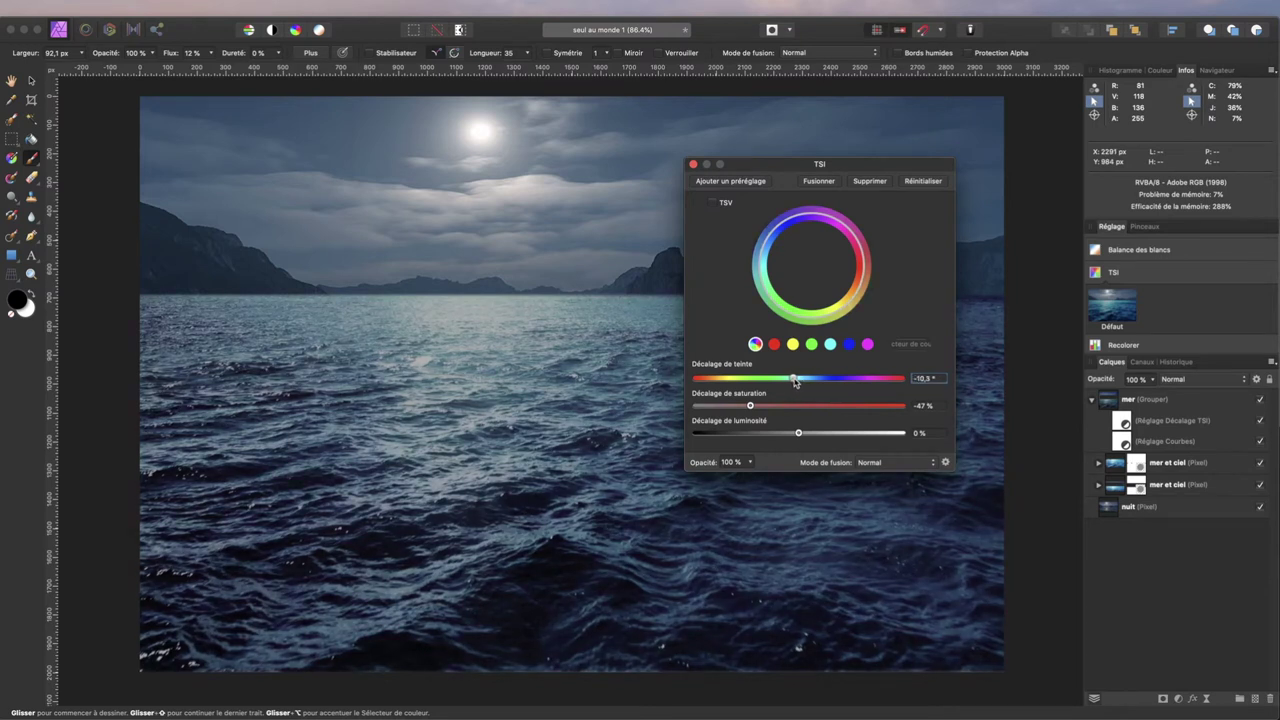
{"action": "left_click_drag", "start_coordinate": [790, 381], "coordinate": [794, 382]}
{"action": "left_click", "coordinate": [694, 165]}
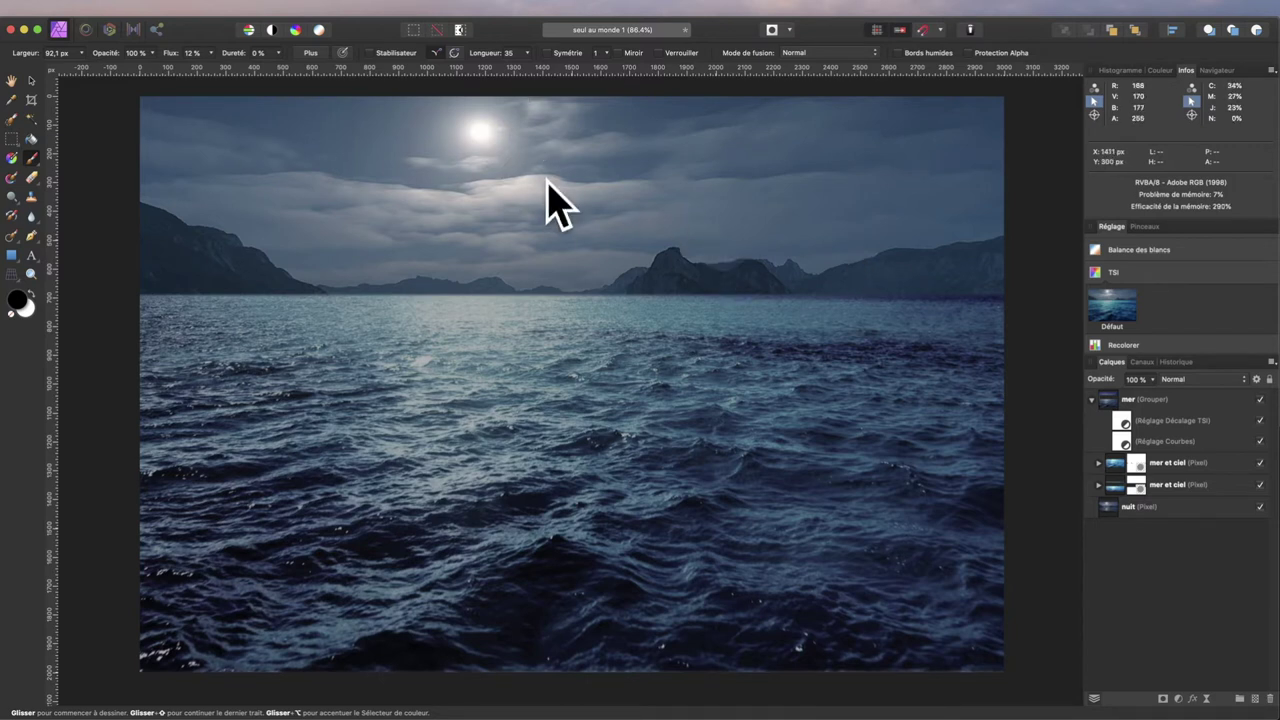
Step: Add a default Curves adjustment above the nuit layer and bend the master curve into a contrasting S-shape
{"action": "left_click", "coordinate": [1158, 512]}
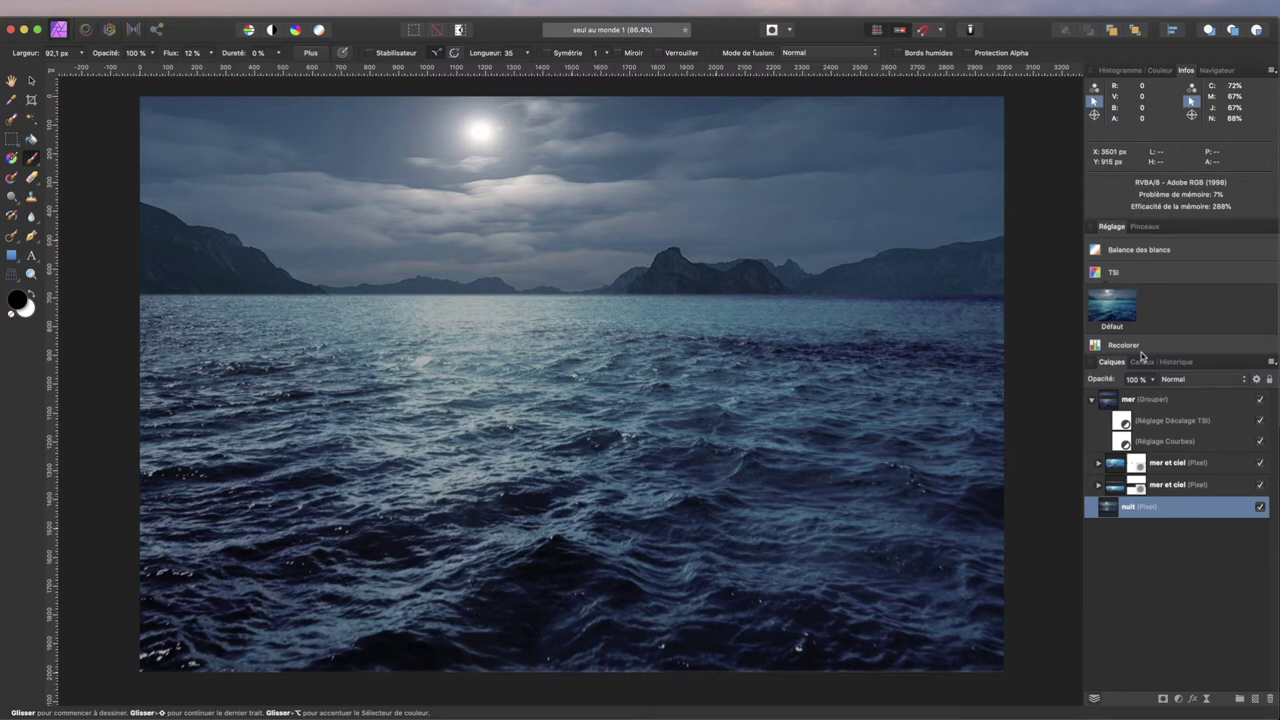
{"action": "scroll", "coordinate": [1133, 263], "scroll_direction": "down", "scroll_amount": 2}
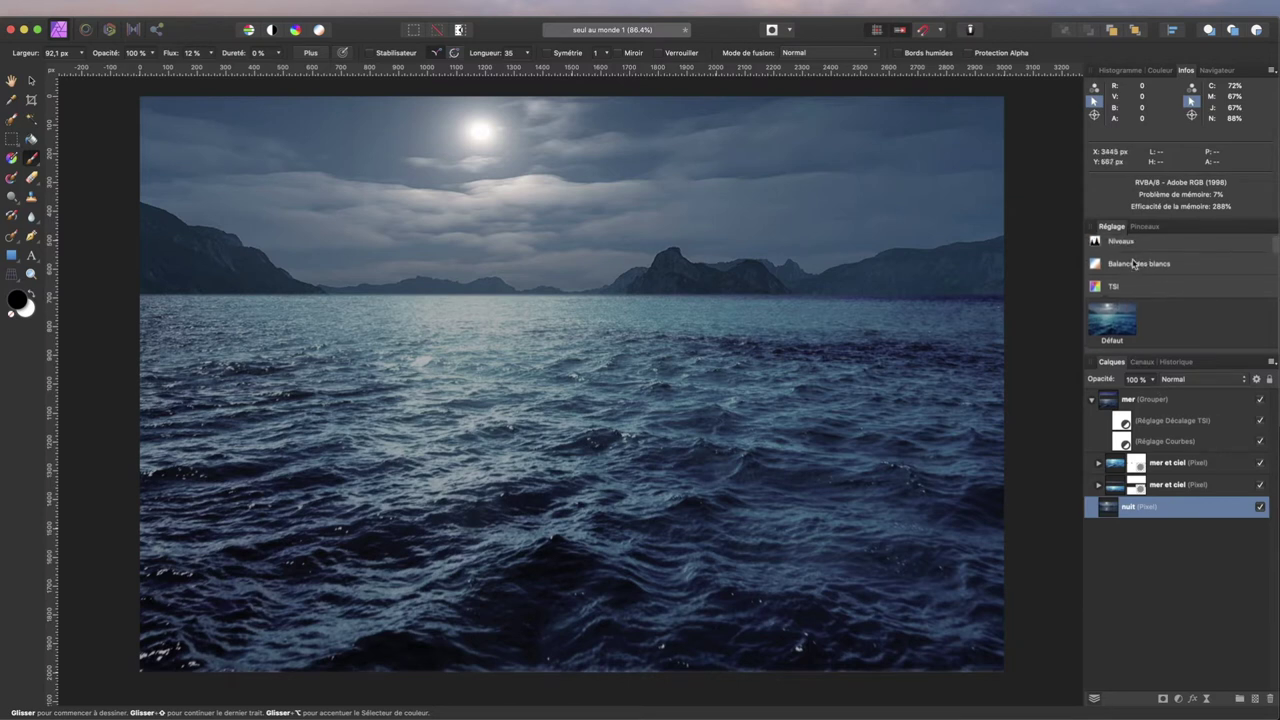
{"action": "scroll", "coordinate": [1133, 263], "scroll_direction": "down", "scroll_amount": 1}
{"action": "scroll", "coordinate": [1133, 263], "scroll_direction": "down", "scroll_amount": 2}
{"action": "scroll", "coordinate": [1133, 263], "scroll_direction": "down", "scroll_amount": 2}
{"action": "scroll", "coordinate": [1133, 263], "scroll_direction": "down", "scroll_amount": 1}
{"action": "scroll", "coordinate": [1133, 263], "scroll_direction": "down", "scroll_amount": 2}
{"action": "scroll", "coordinate": [1133, 263], "scroll_direction": "down", "scroll_amount": 1}
{"action": "scroll", "coordinate": [1133, 263], "scroll_direction": "down", "scroll_amount": 2}
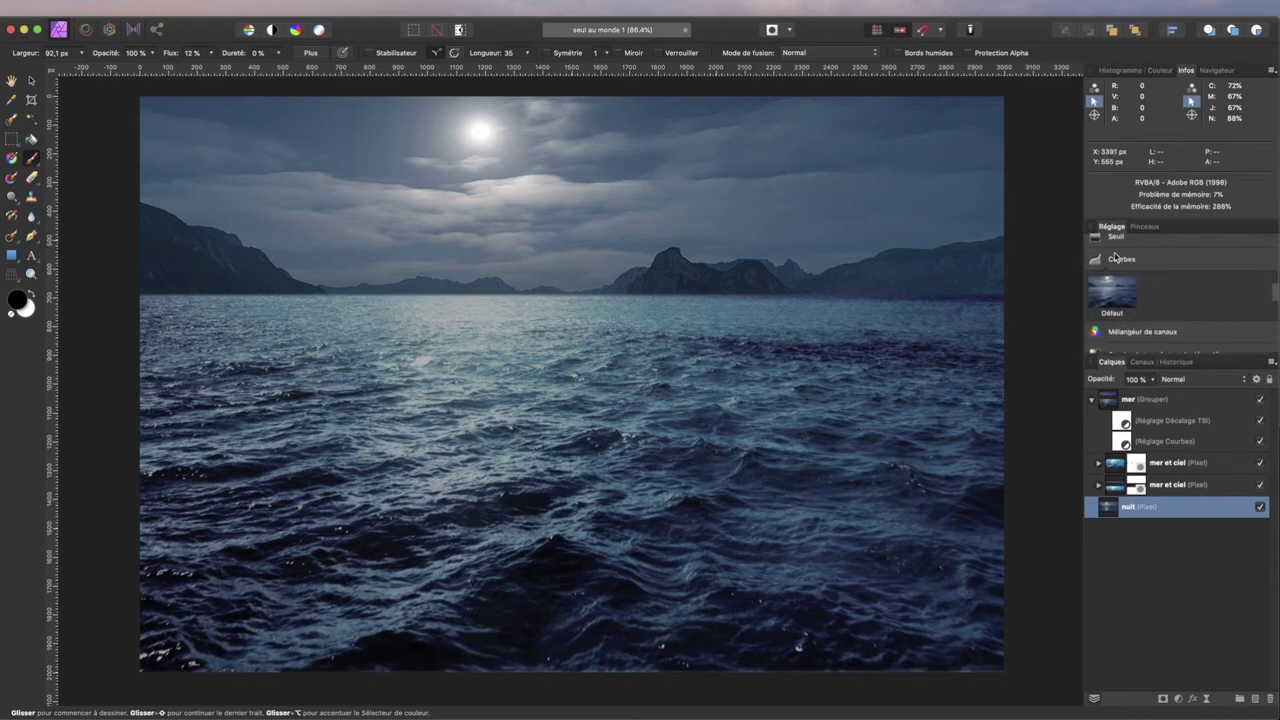
{"action": "left_click", "coordinate": [1127, 299]}
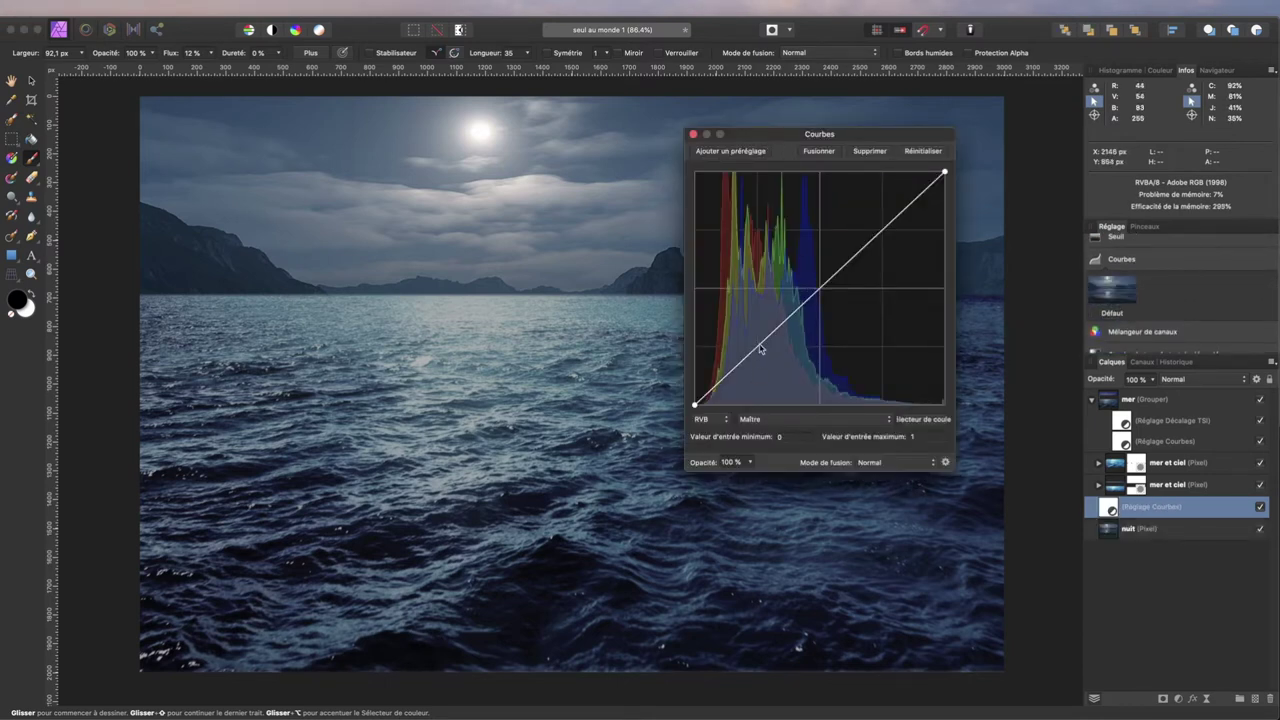
{"action": "left_click_drag", "start_coordinate": [770, 345], "coordinate": [773, 348]}
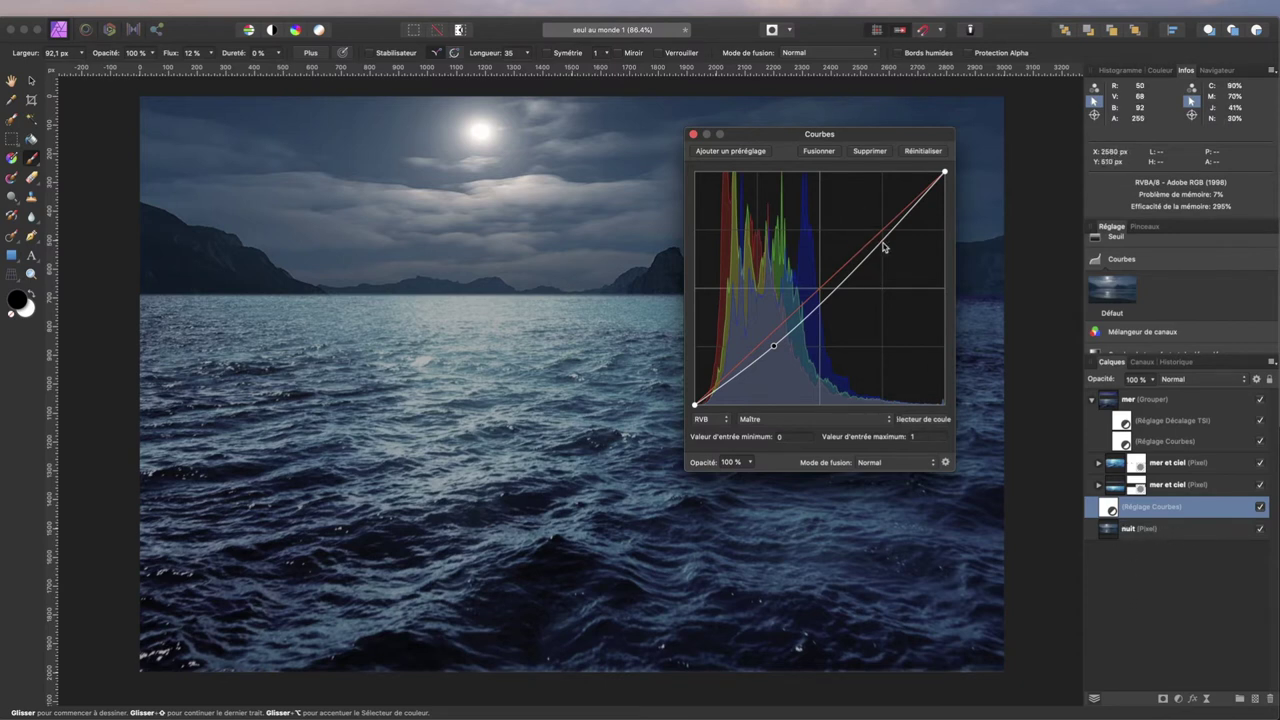
{"action": "left_click_drag", "start_coordinate": [882, 246], "coordinate": [876, 232]}
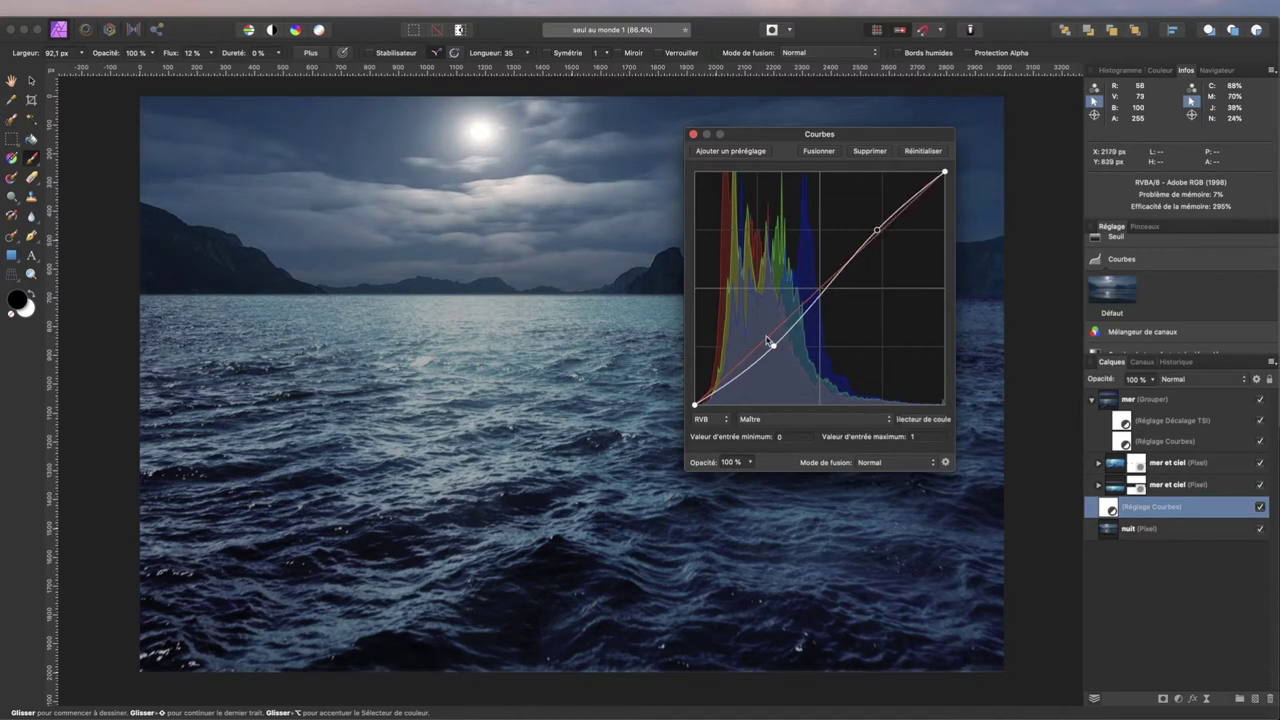
{"action": "left_click_drag", "start_coordinate": [772, 351], "coordinate": [776, 352]}
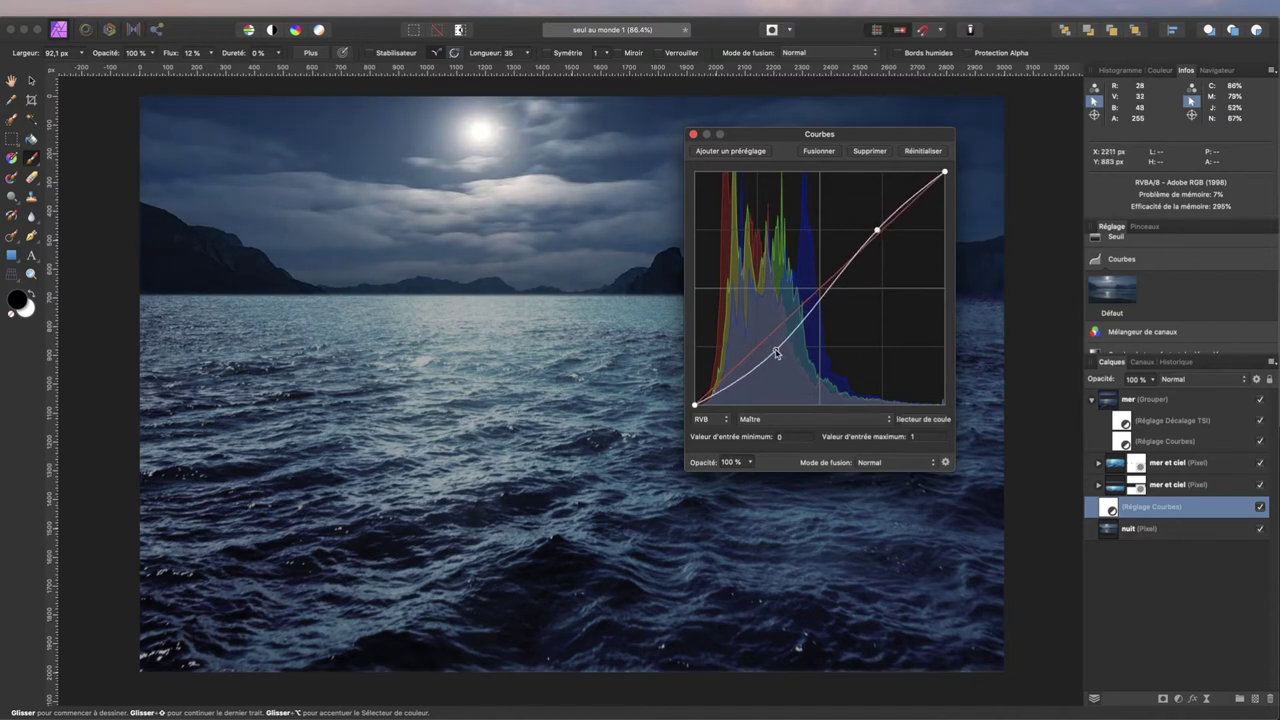
{"action": "left_click_drag", "start_coordinate": [877, 232], "coordinate": [881, 214]}
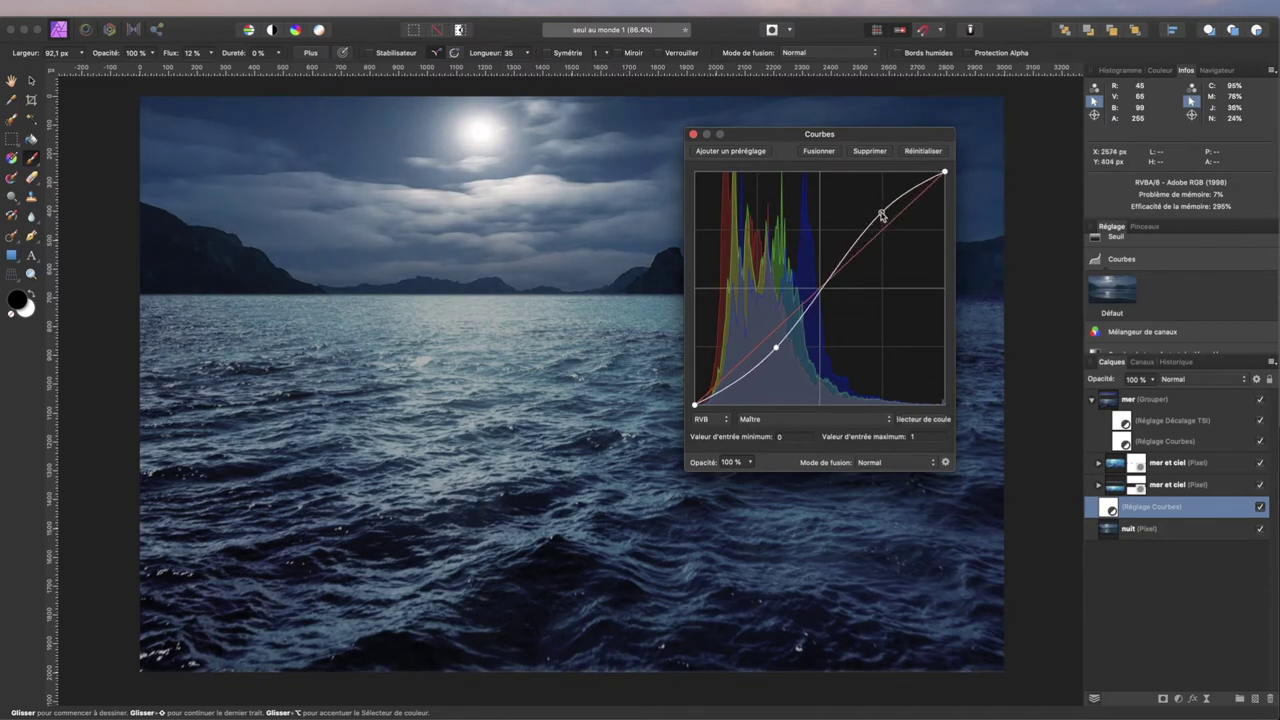
Step: Switch the curve to the Bleu channel and pull the blue curve down into an S-shape
{"action": "left_click", "coordinate": [792, 419]}
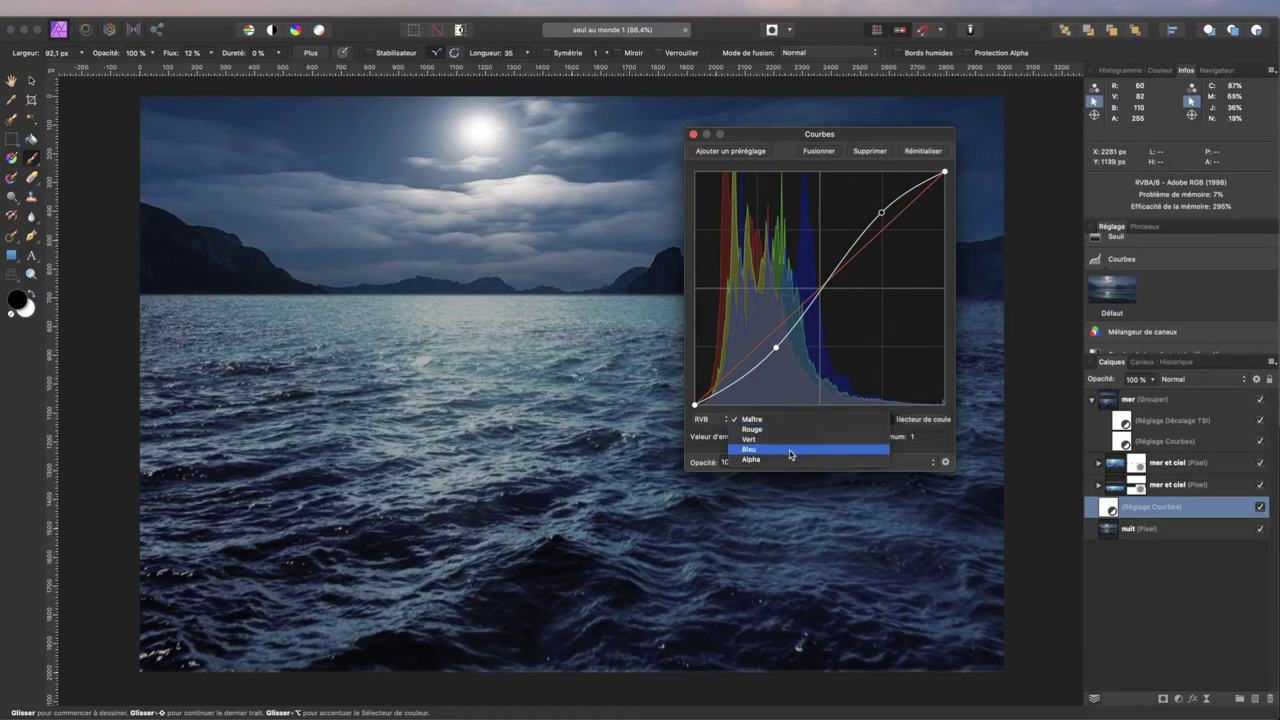
{"action": "left_click", "coordinate": [790, 450]}
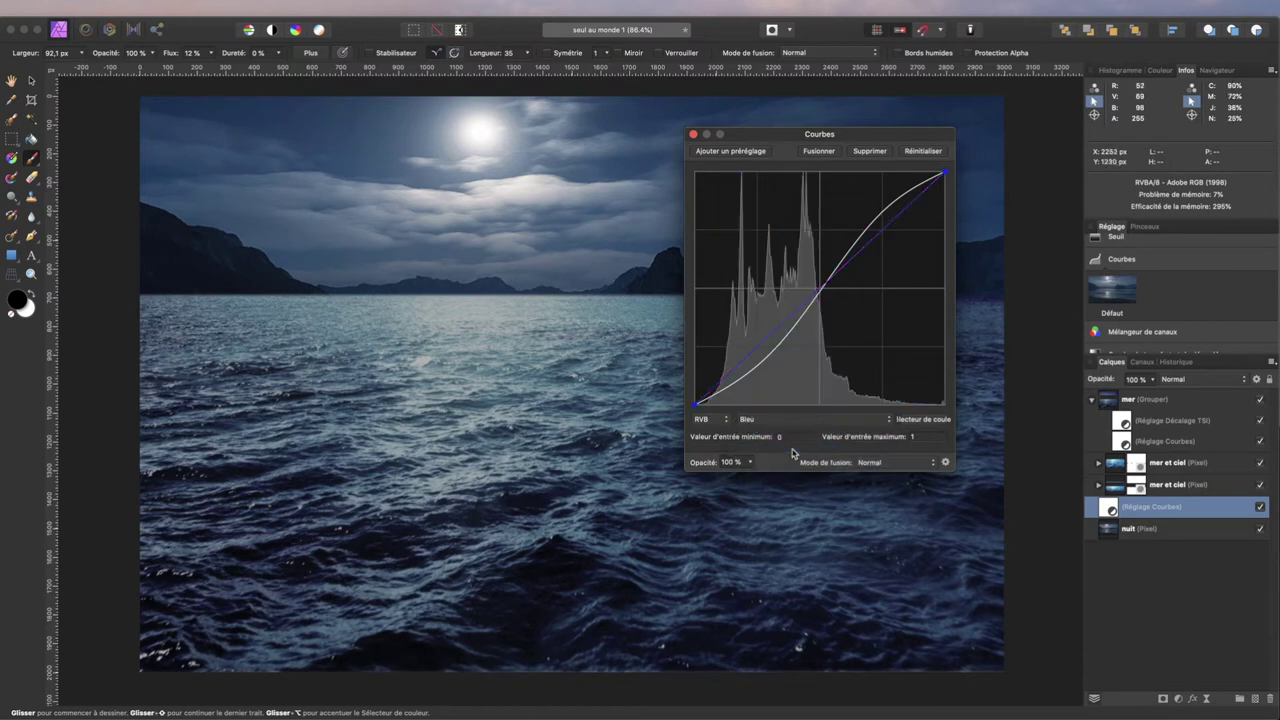
{"action": "left_click", "coordinate": [888, 228]}
{"action": "left_click_drag", "start_coordinate": [763, 354], "coordinate": [762, 350]}
{"action": "left_click_drag", "start_coordinate": [760, 342], "coordinate": [762, 348]}
{"action": "left_click_drag", "start_coordinate": [762, 348], "coordinate": [771, 354]}
{"action": "left_click_drag", "start_coordinate": [895, 219], "coordinate": [898, 227]}
{"action": "left_click", "coordinate": [694, 135]}
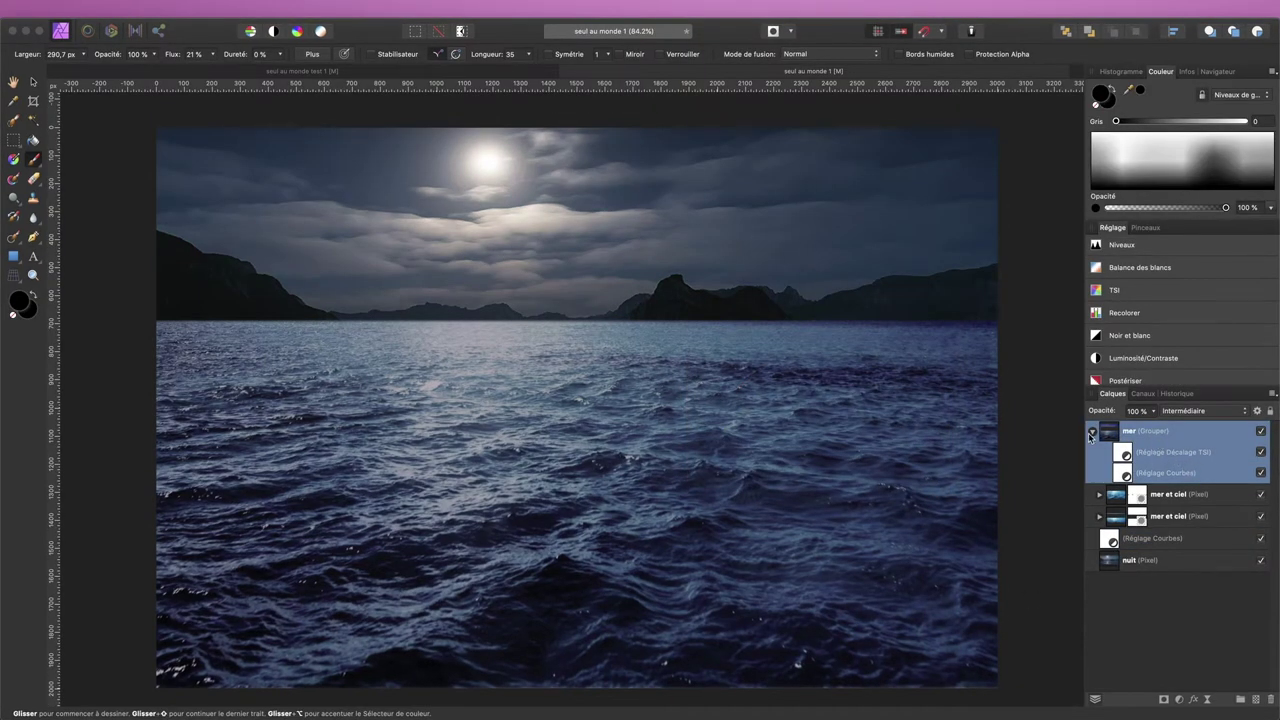
Step: Collapse the mer group and insert canoe.png into the document
{"action": "left_click", "coordinate": [1093, 433]}
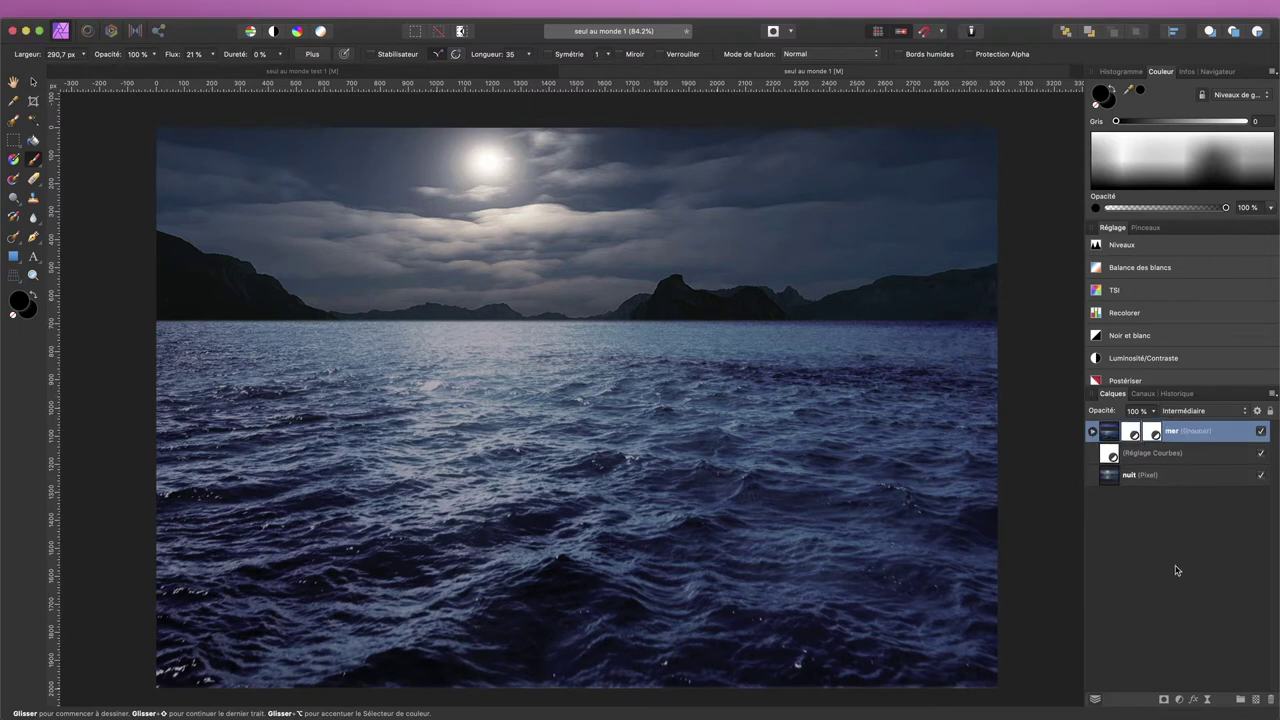
{"action": "mouse_move", "coordinate": [134, 6]}
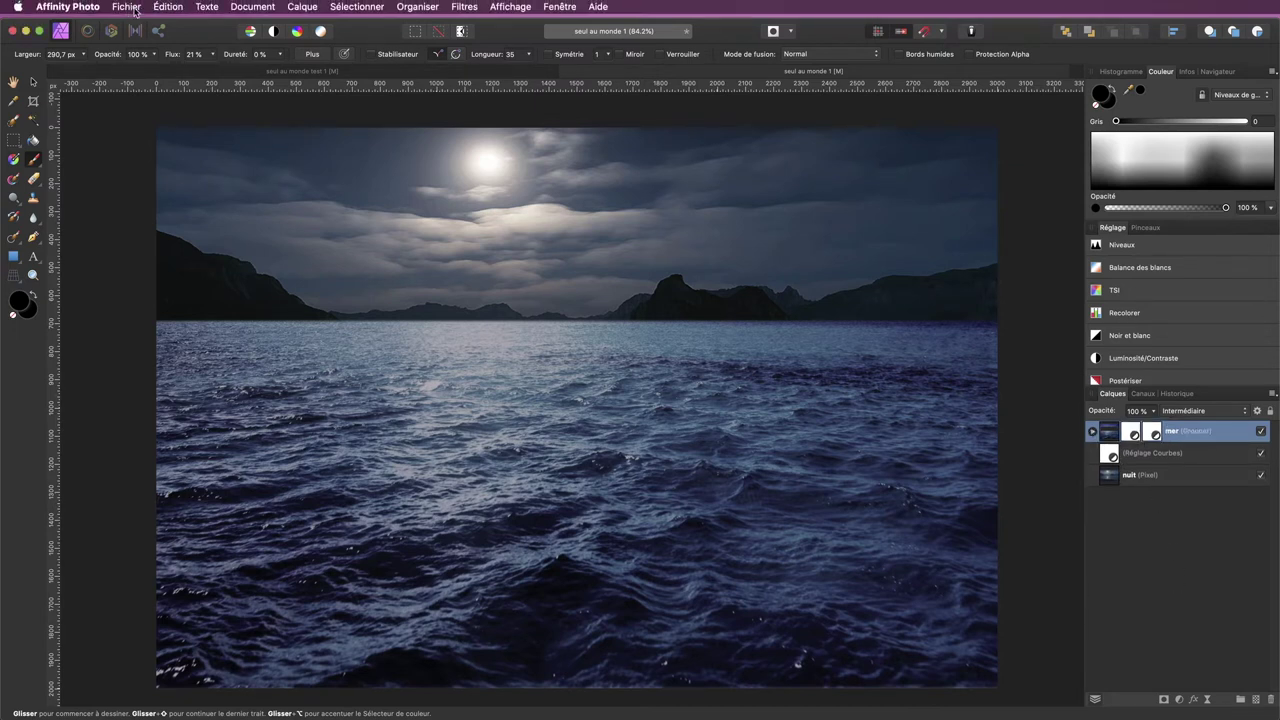
{"action": "left_click", "coordinate": [135, 11]}
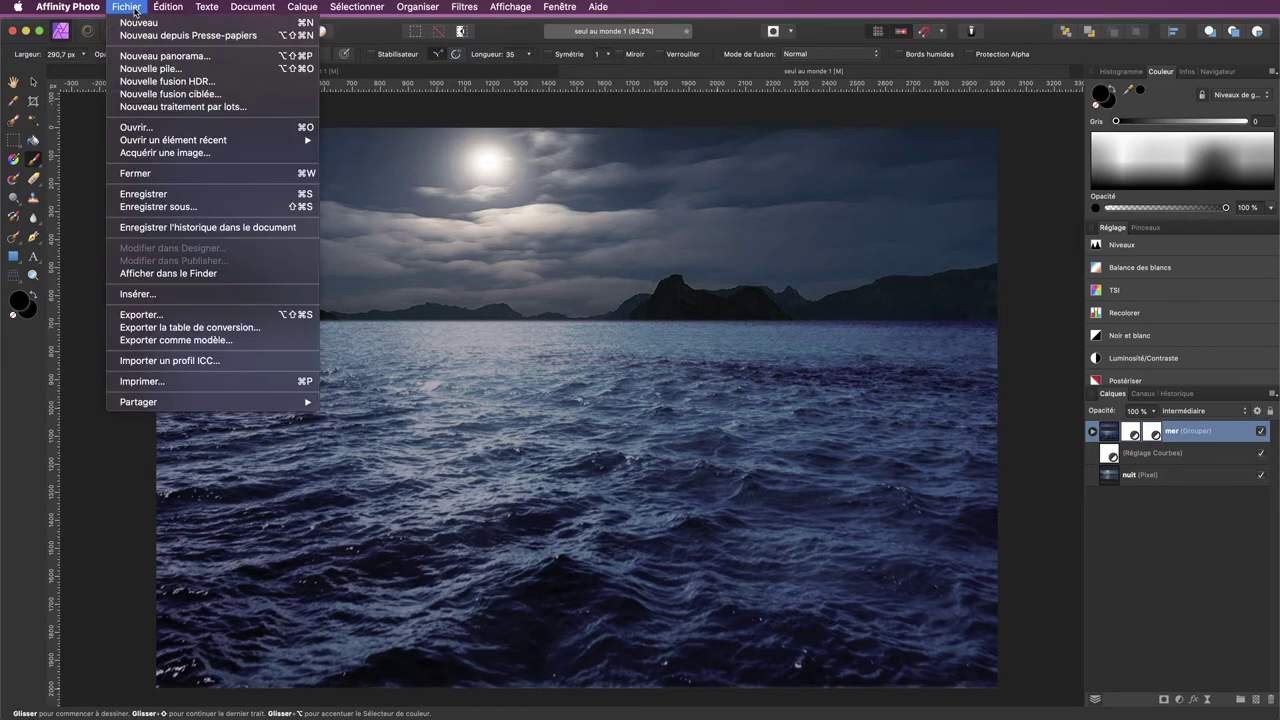
{"action": "left_click", "coordinate": [151, 297]}
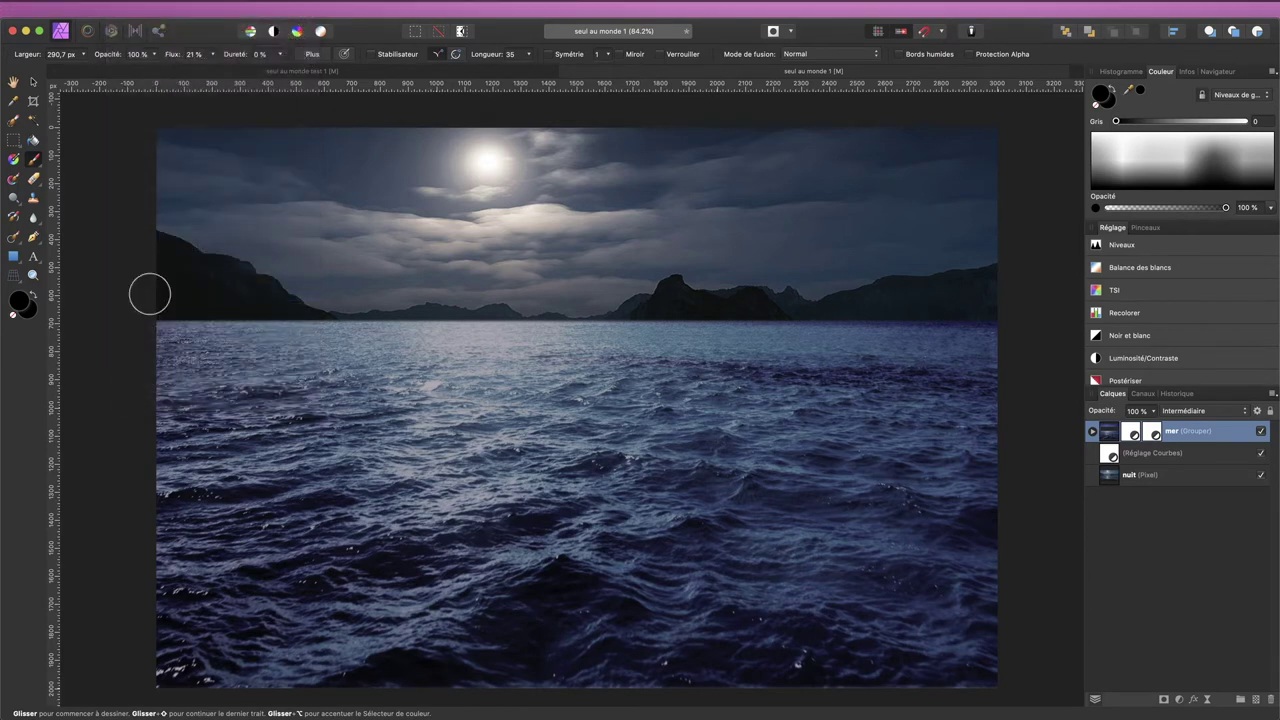
{"action": "left_click", "coordinate": [668, 113]}
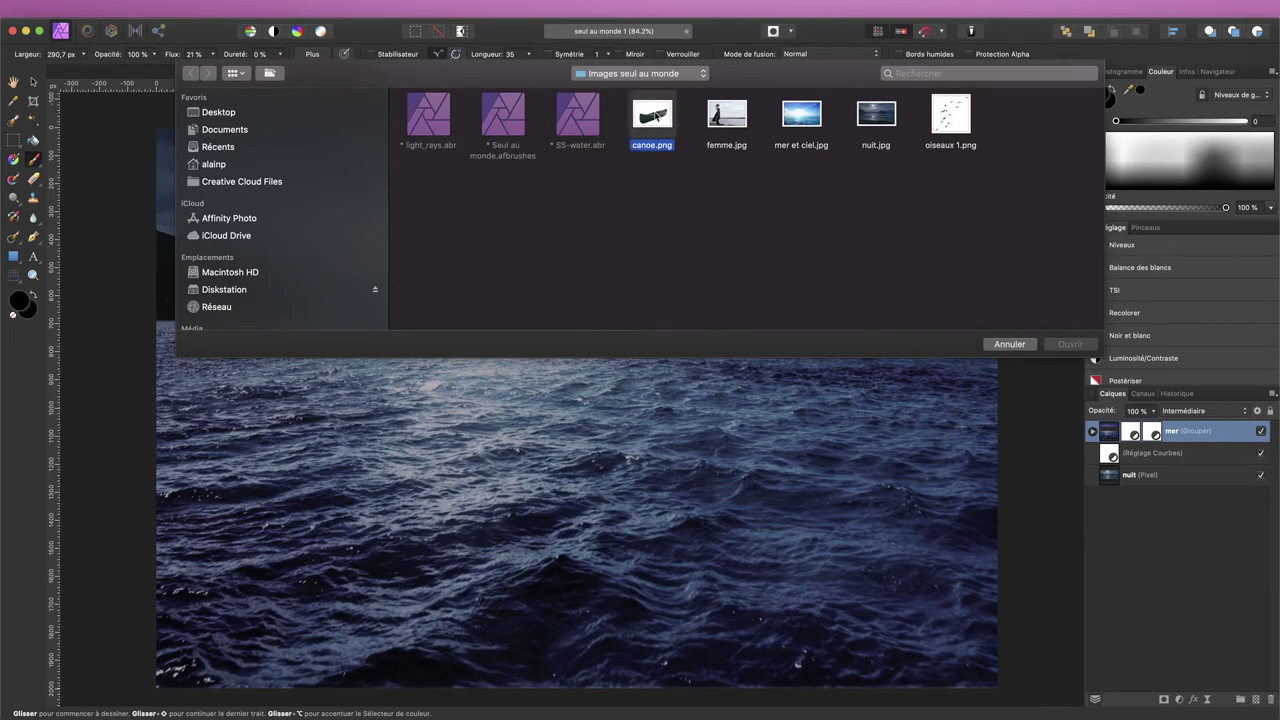
{"action": "left_click", "coordinate": [1070, 346]}
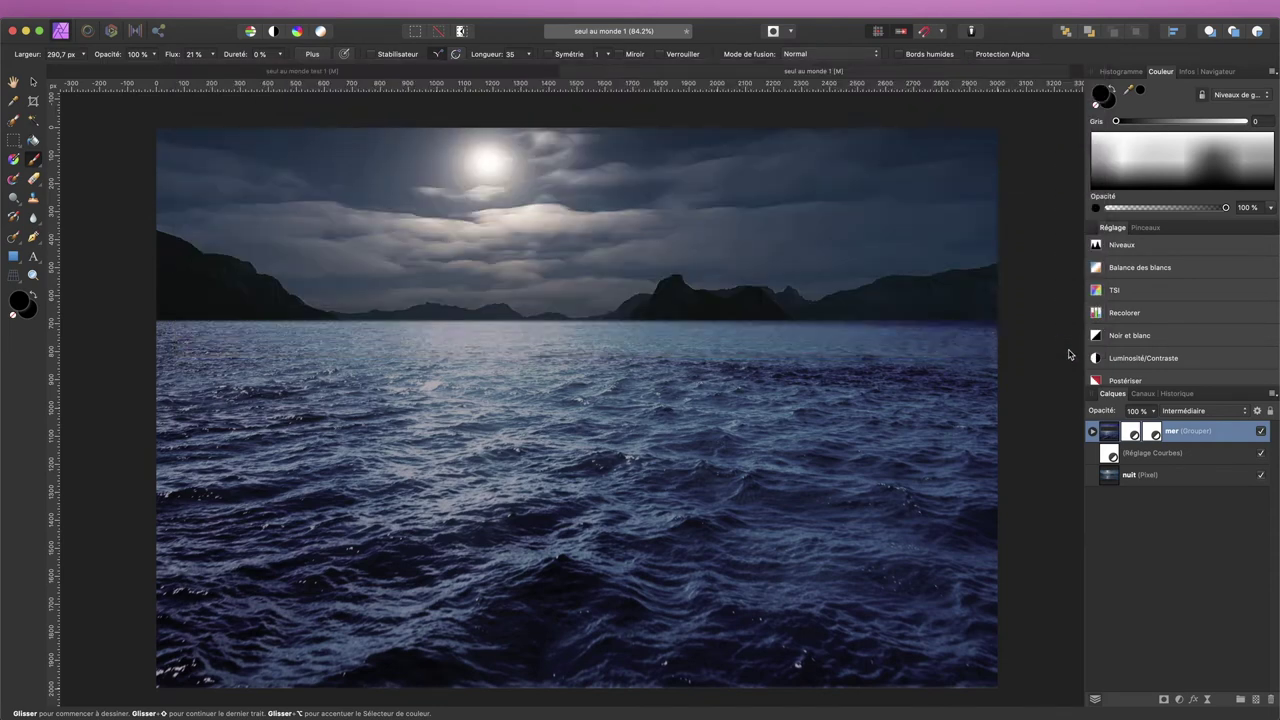
Step: Place the canoe on the sea below the moon, shrinking and nudging it into position
{"action": "left_click_drag", "start_coordinate": [368, 391], "coordinate": [759, 646]}
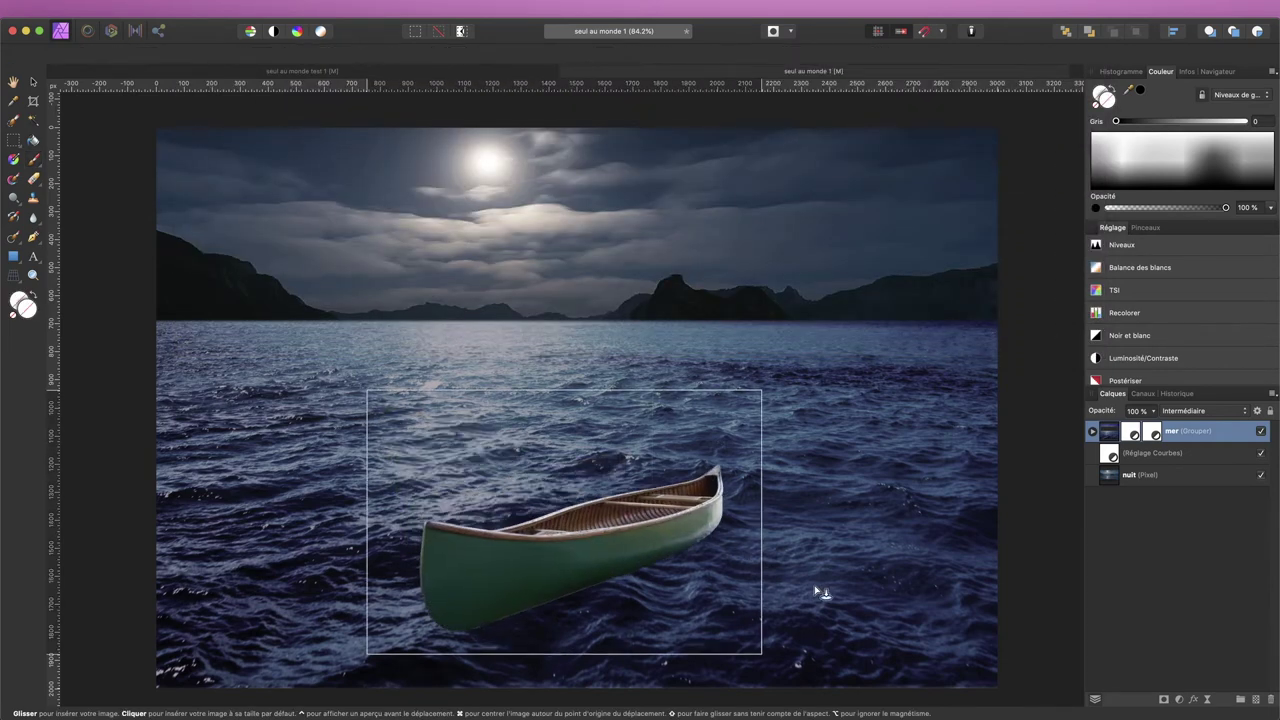
{"action": "left_click_drag", "start_coordinate": [559, 532], "coordinate": [530, 473]}
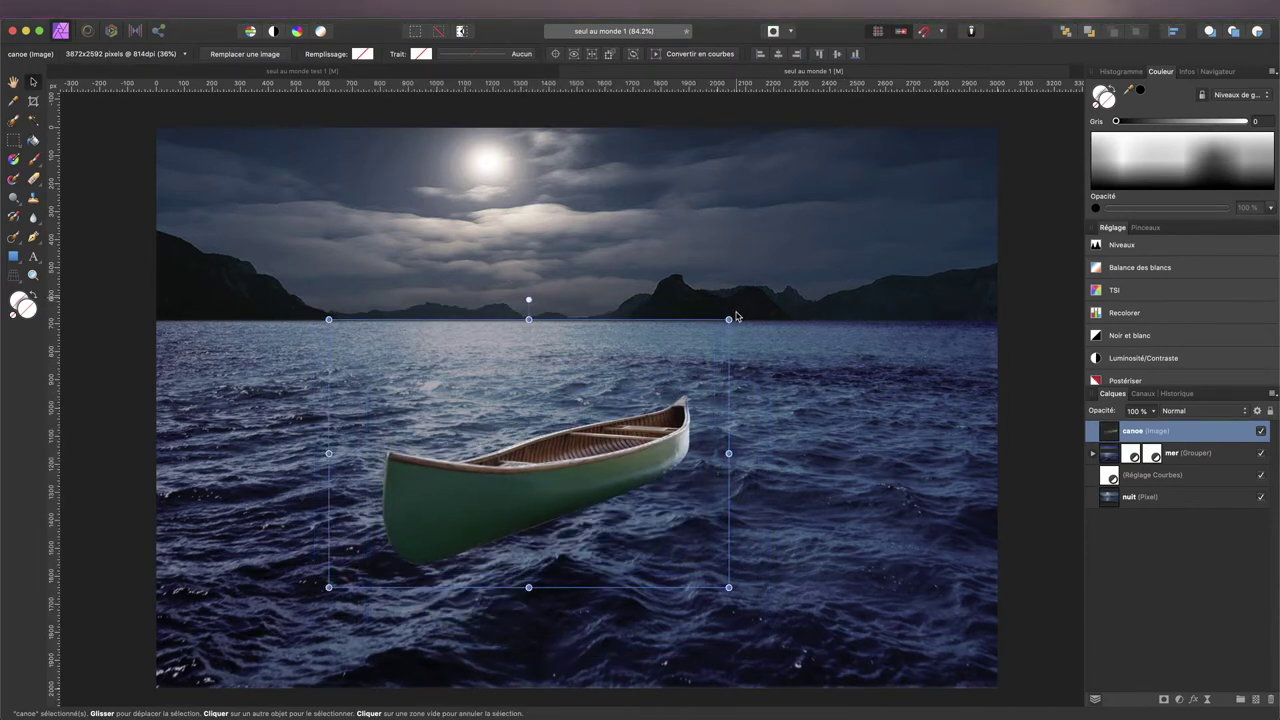
{"action": "left_click_drag", "start_coordinate": [729, 320], "coordinate": [718, 310]}
{"action": "left_click_drag", "start_coordinate": [578, 452], "coordinate": [601, 466]}
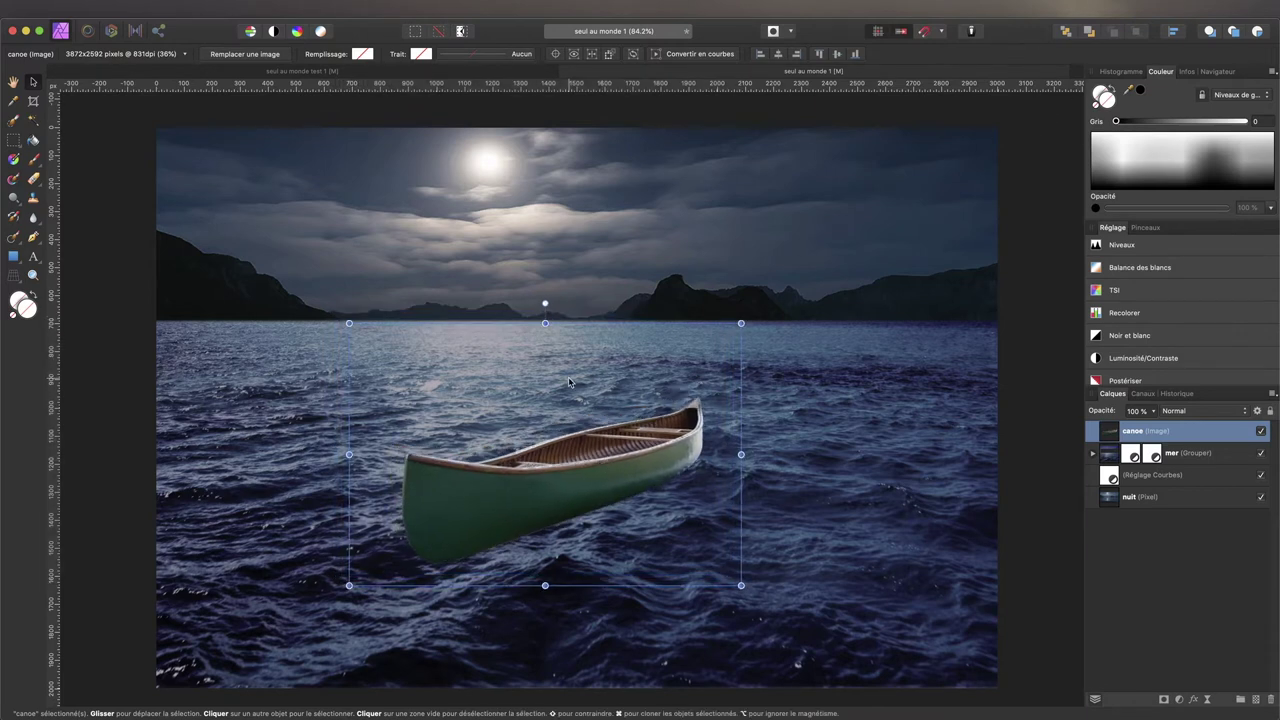
{"action": "left_click_drag", "start_coordinate": [551, 476], "coordinate": [547, 469]}
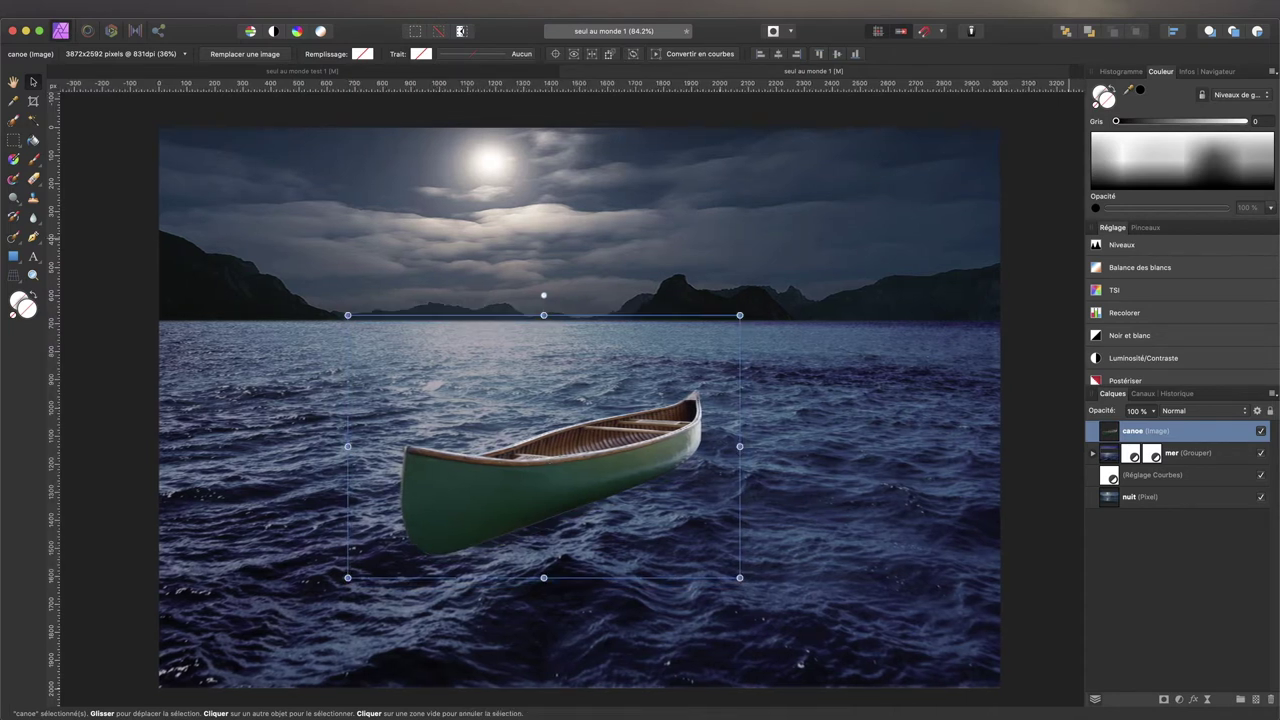
Step: Rasterise and trim the canoe layer, then add a mask to it
{"action": "right_click", "coordinate": [1190, 437]}
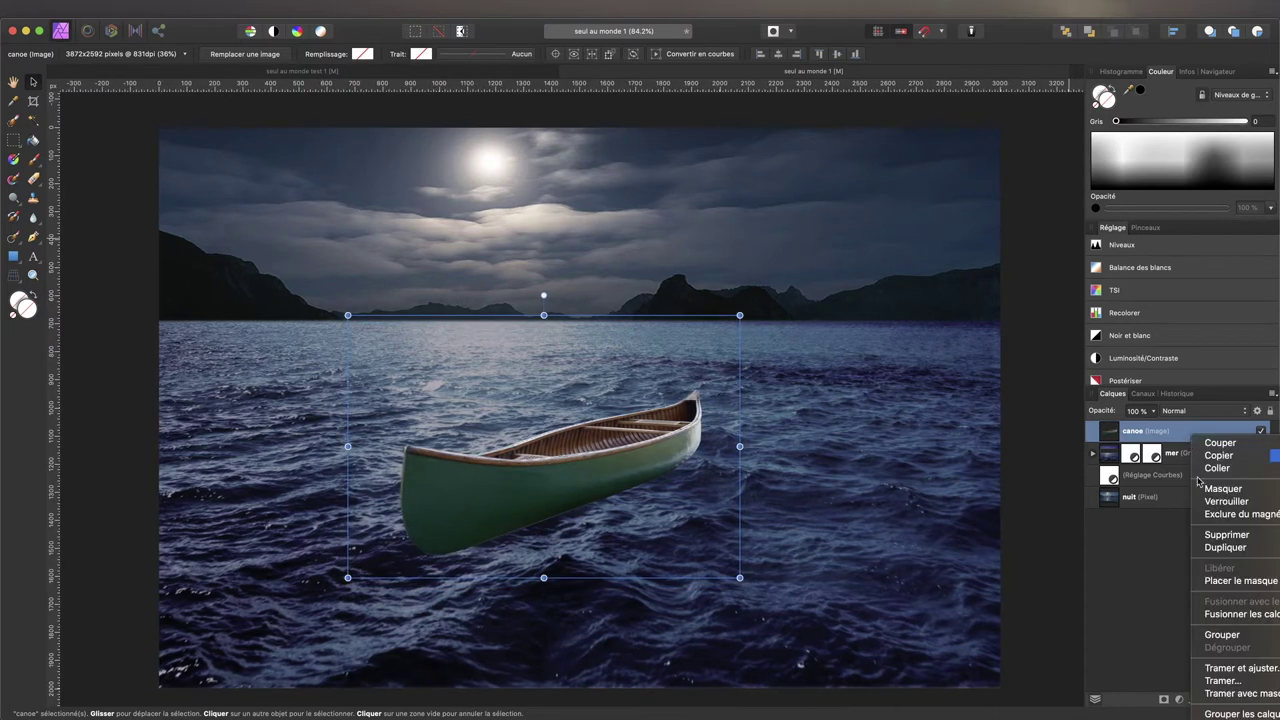
{"action": "left_click", "coordinate": [1219, 682]}
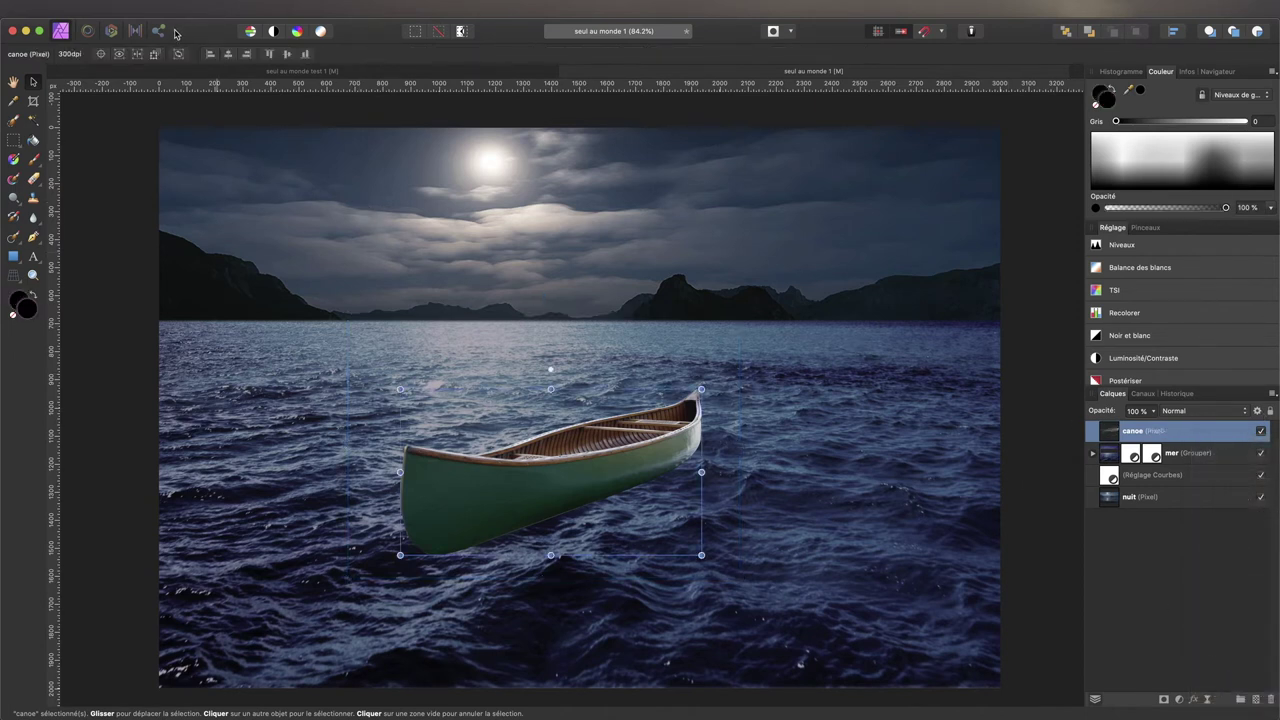
{"action": "left_click", "coordinate": [1164, 700]}
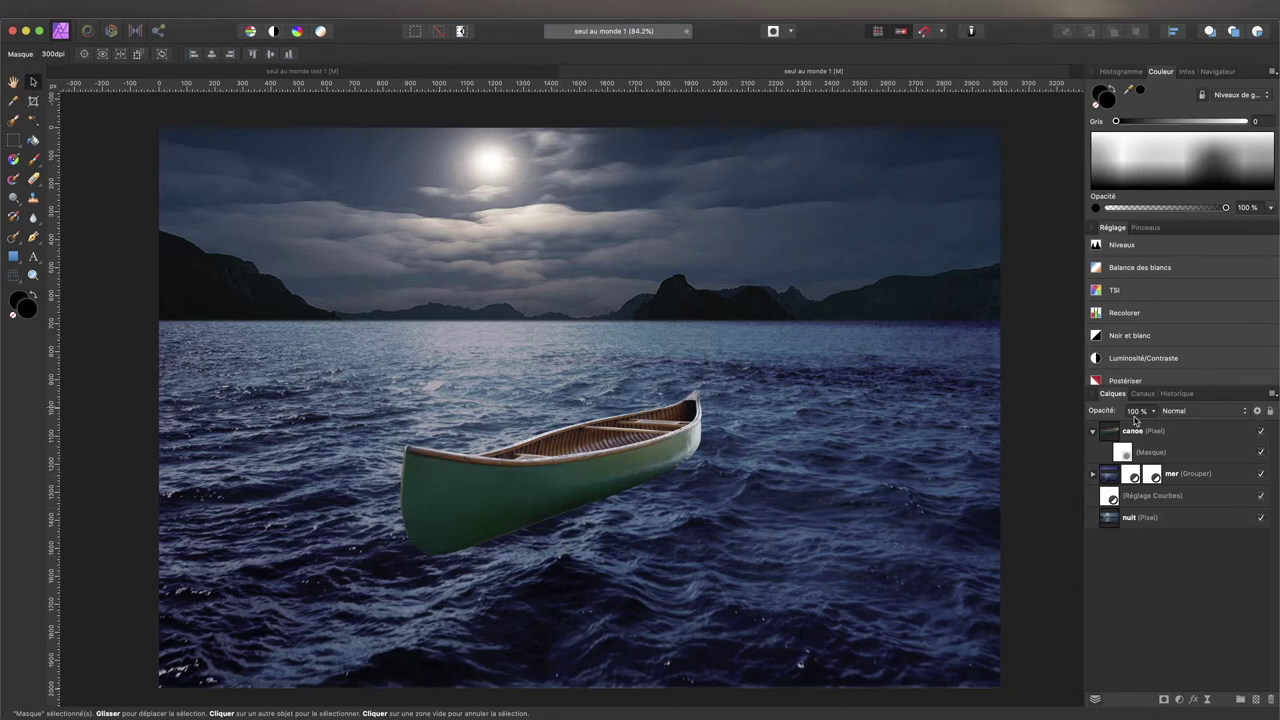
Step: Paint black on the canoe's mask along the bottom of the hull so it sinks into the waves
{"action": "left_click", "coordinate": [1127, 458]}
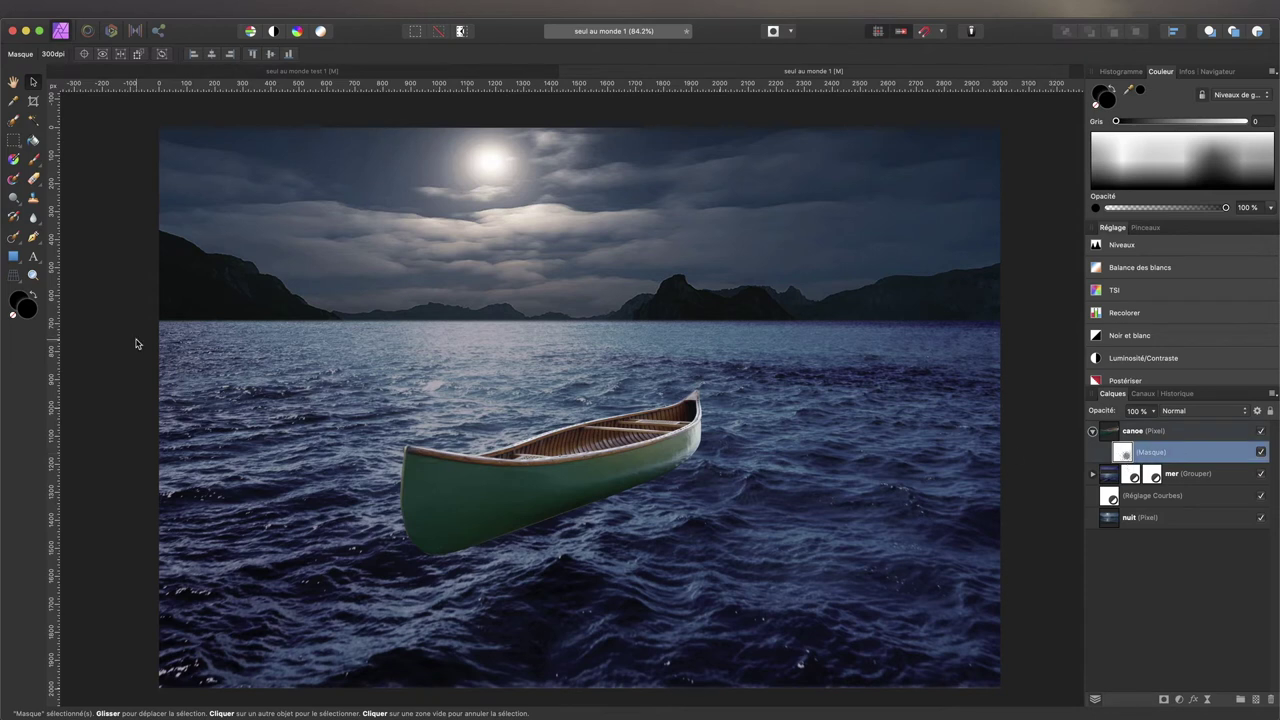
{"action": "left_click", "coordinate": [33, 159]}
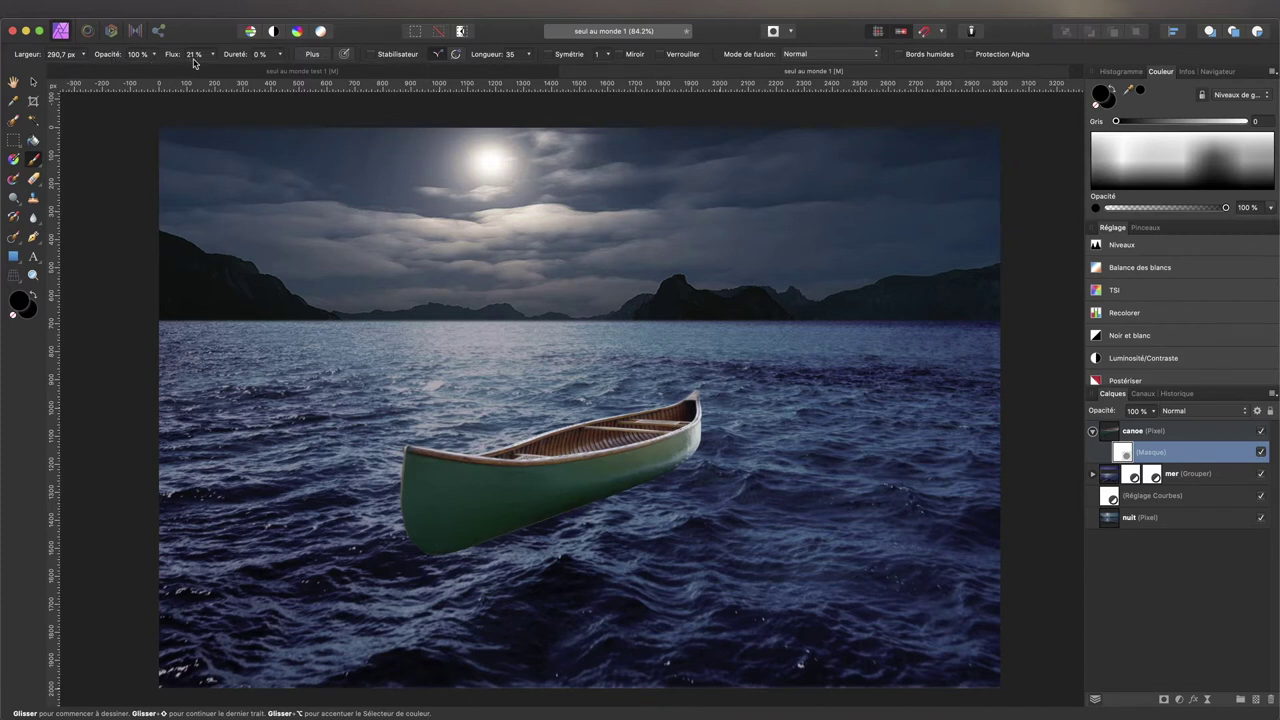
{"action": "mouse_move", "coordinate": [423, 553]}
{"action": "left_mouse_down"}
{"action": "mouse_move", "coordinate": [514, 551]}
{"action": "mouse_move", "coordinate": [502, 548]}
{"action": "mouse_move", "coordinate": [703, 466]}
{"action": "left_mouse_up"}
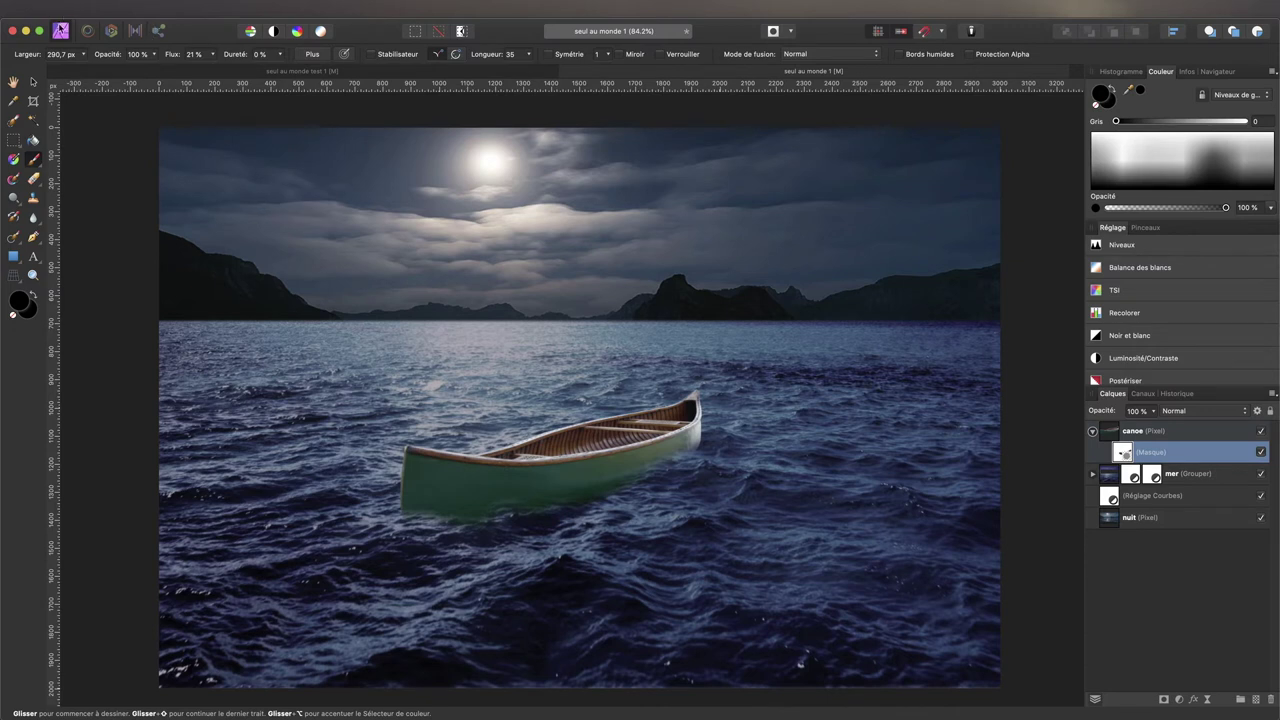
{"action": "left_click", "coordinate": [1220, 432]}
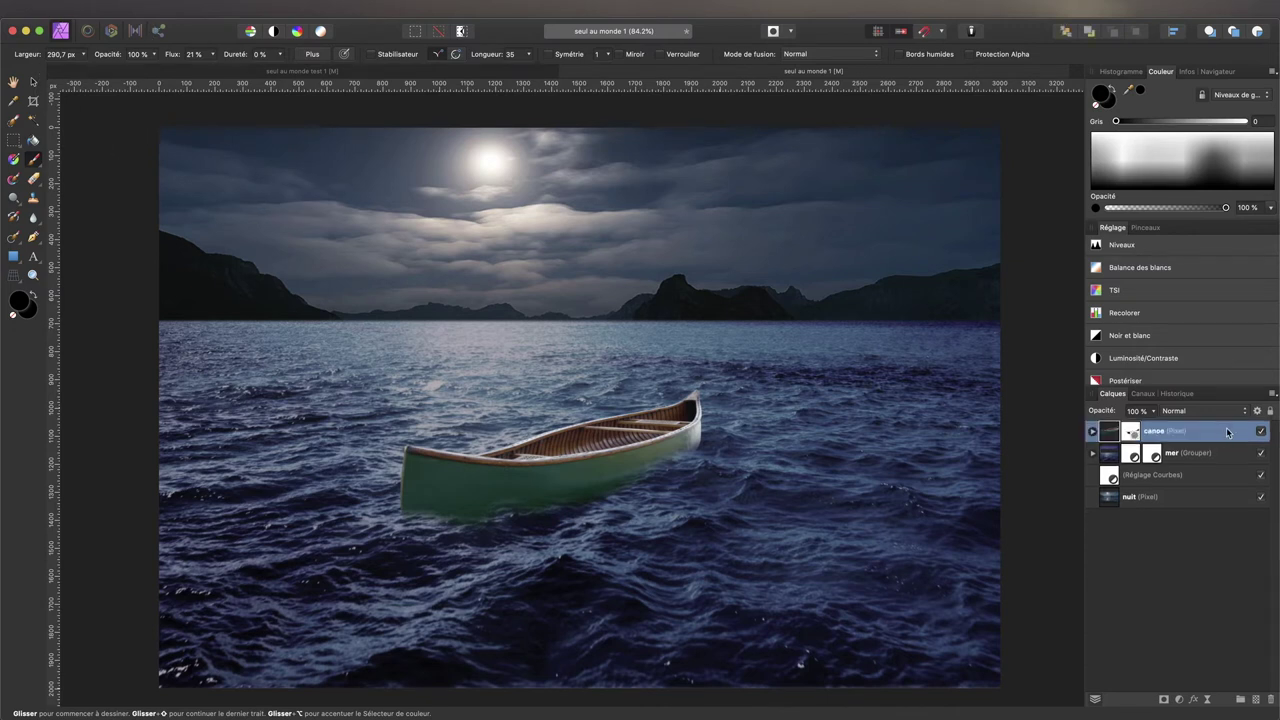
Step: Create a new pixel layer named ombre and move it beneath the canoe
{"action": "left_click", "coordinate": [1256, 700]}
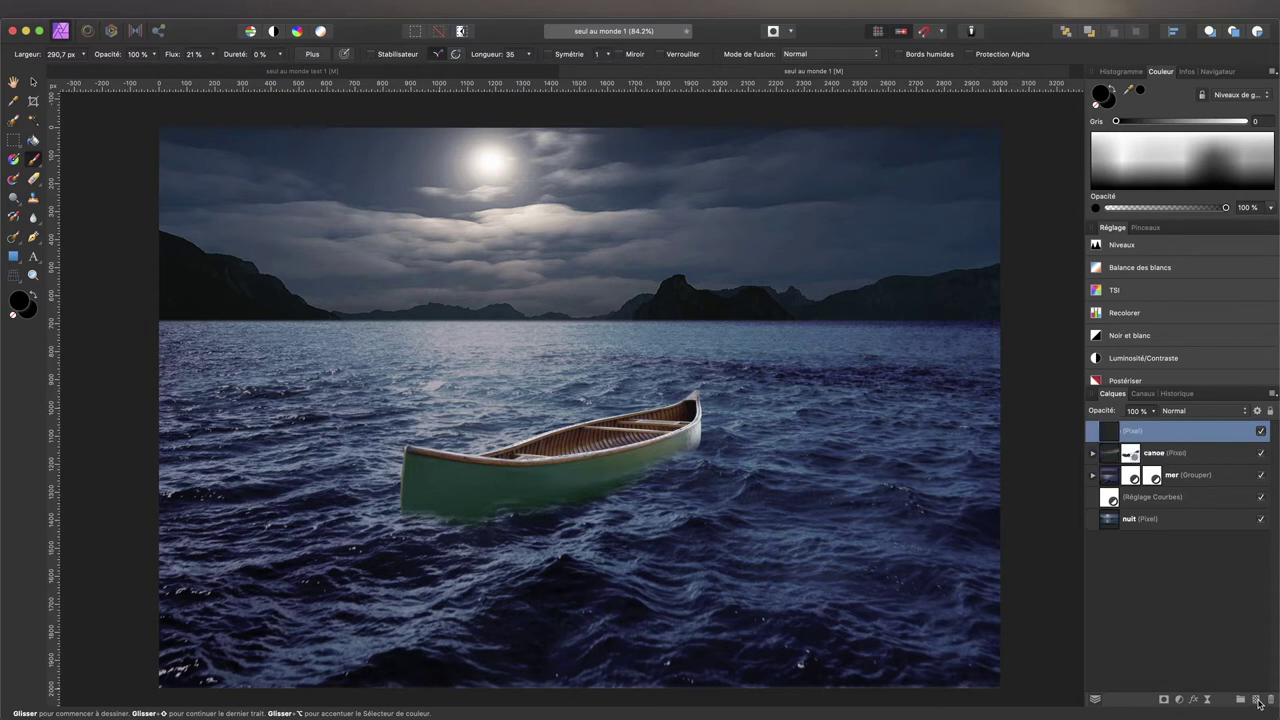
{"action": "double_click", "coordinate": [1136, 431]}
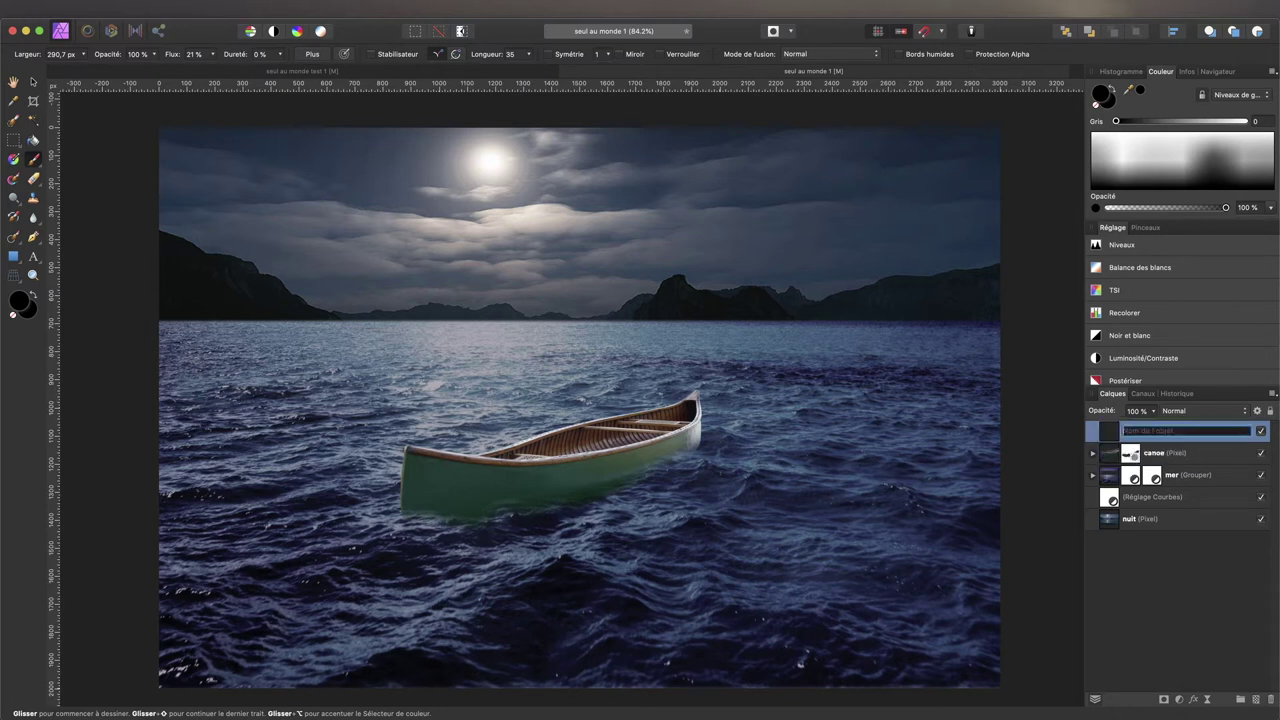
{"action": "type", "text": "o"}
{"action": "left_click", "coordinate": [1192, 642]}
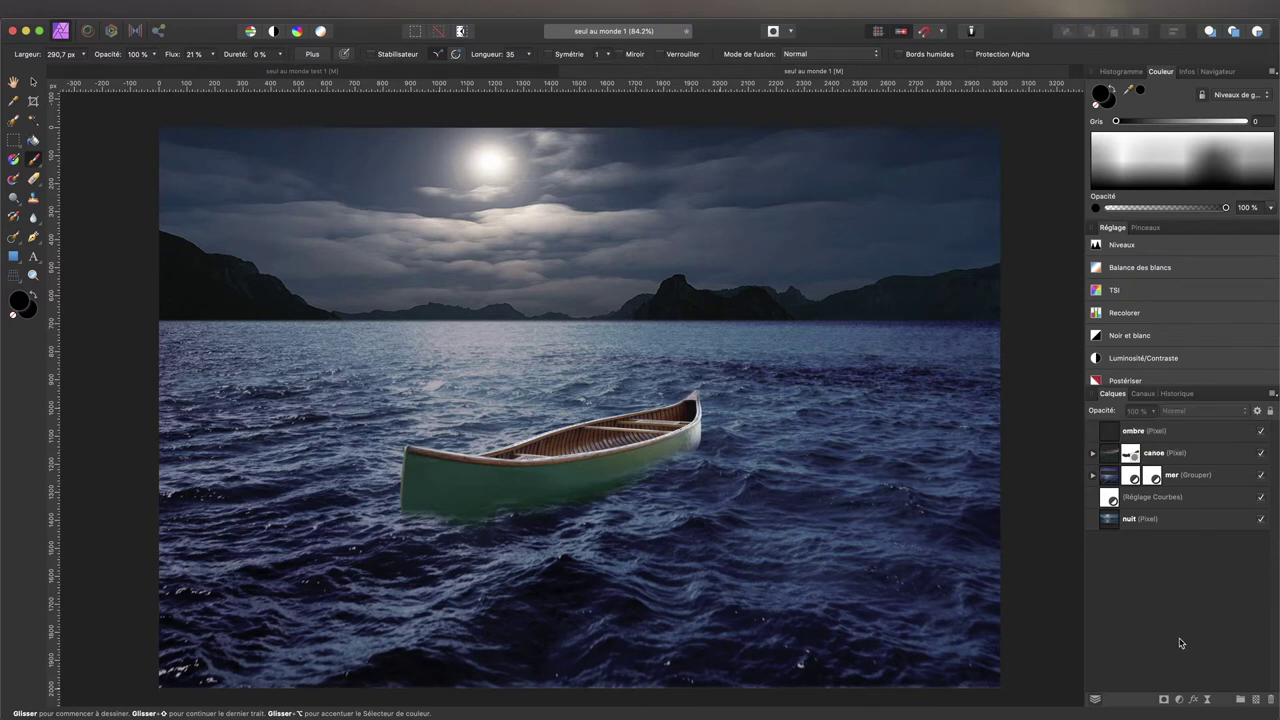
{"action": "left_click", "coordinate": [1110, 432]}
{"action": "left_click_drag", "start_coordinate": [1110, 440], "coordinate": [1101, 474]}
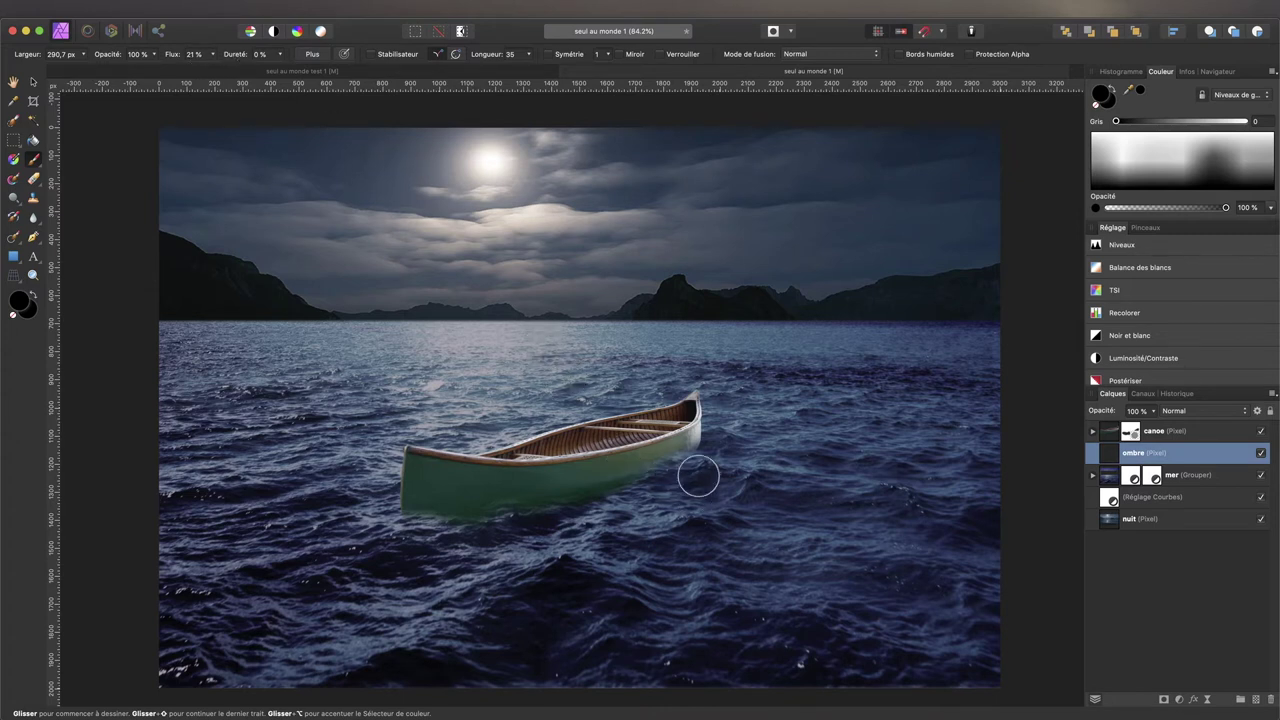
Step: Brush a soft black shadow on the water under the canoe, redoing one stroke
{"action": "mouse_move", "coordinate": [714, 457]}
{"action": "left_mouse_down"}
{"action": "mouse_move", "coordinate": [674, 489]}
{"action": "mouse_move", "coordinate": [584, 511]}
{"action": "mouse_move", "coordinate": [406, 514]}
{"action": "mouse_move", "coordinate": [491, 514]}
{"action": "mouse_move", "coordinate": [473, 502]}
{"action": "left_mouse_up"}
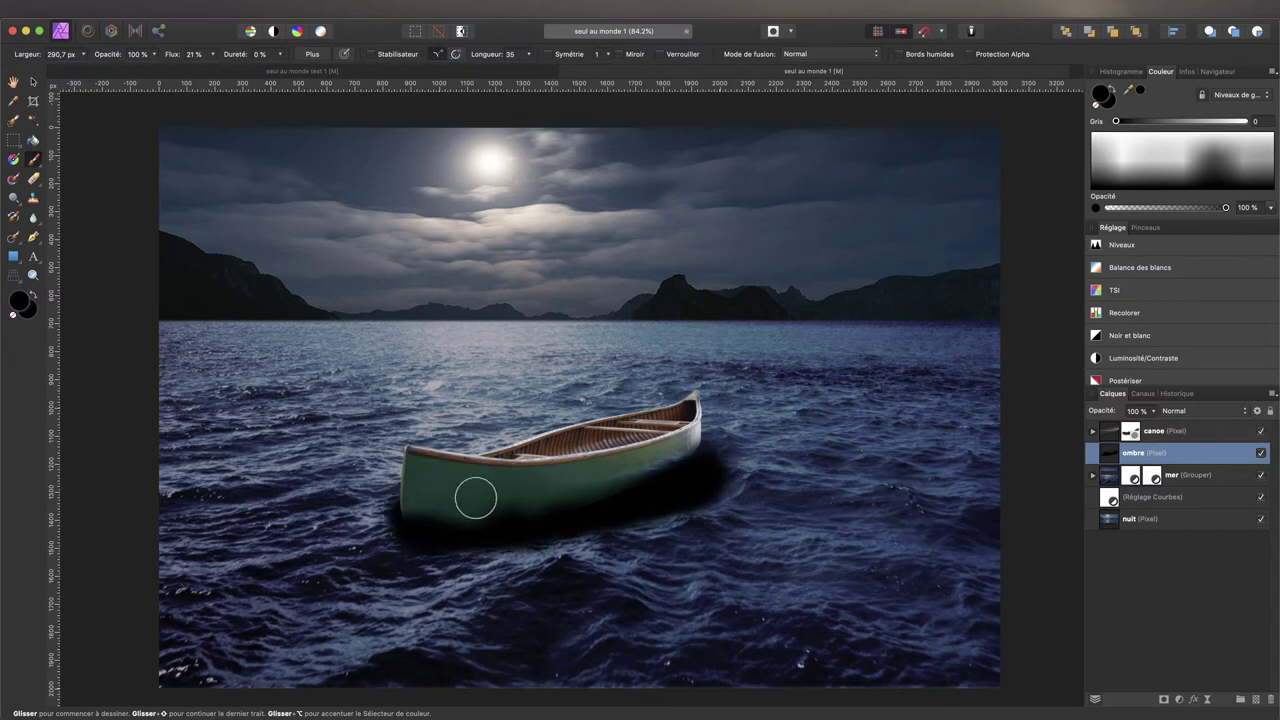
{"action": "key", "text": "ctrl+z"}
{"action": "mouse_move", "coordinate": [682, 465]}
{"action": "left_mouse_down"}
{"action": "mouse_move", "coordinate": [654, 489]}
{"action": "mouse_move", "coordinate": [564, 514]}
{"action": "mouse_move", "coordinate": [426, 526]}
{"action": "mouse_move", "coordinate": [560, 546]}
{"action": "mouse_move", "coordinate": [654, 517]}
{"action": "left_mouse_up"}
{"action": "left_click_drag", "start_coordinate": [441, 566], "coordinate": [449, 566]}
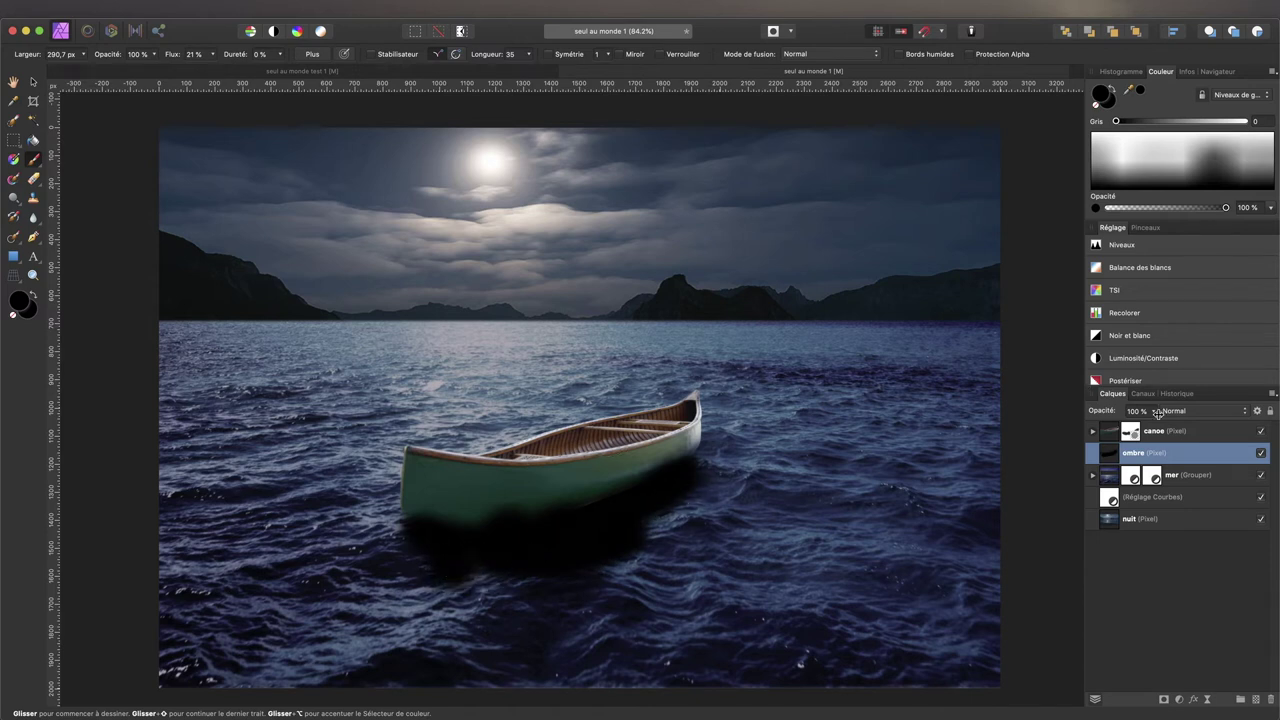
{"action": "left_click", "coordinate": [1188, 410]}
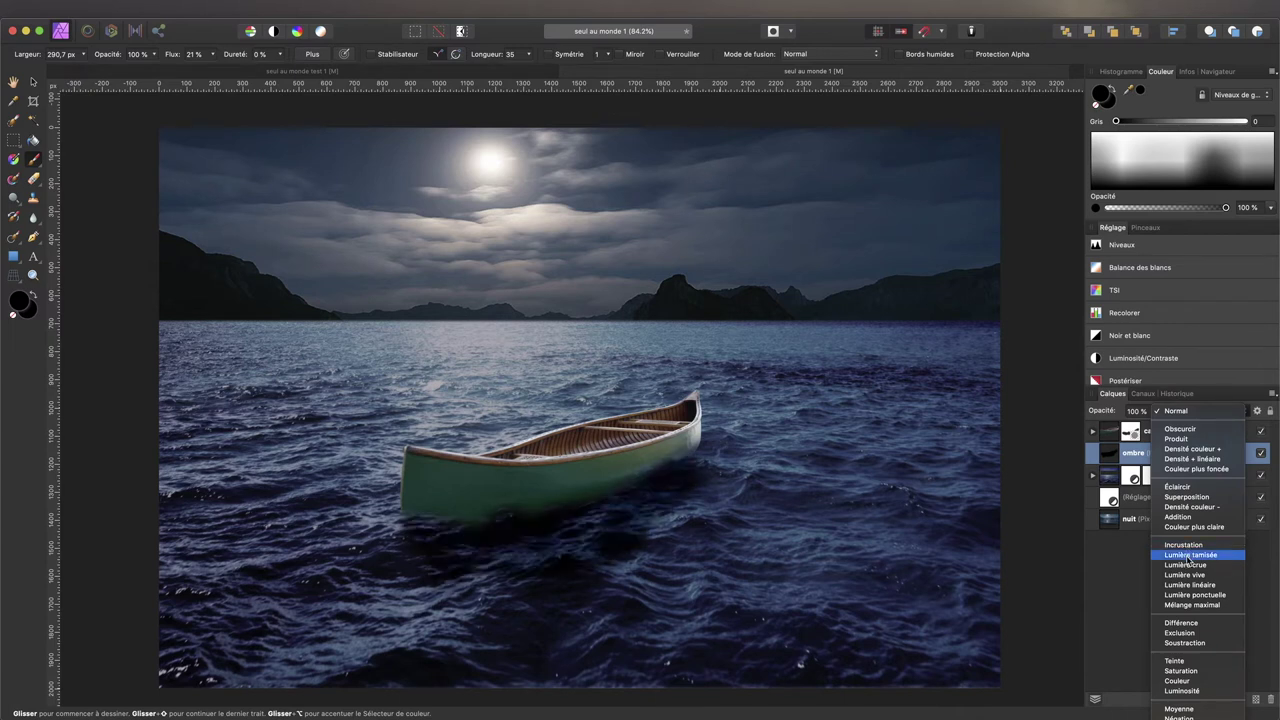
Step: Set the ombre layer to Lumière tamisée blending at about 92% opacity
{"action": "left_click", "coordinate": [1188, 556]}
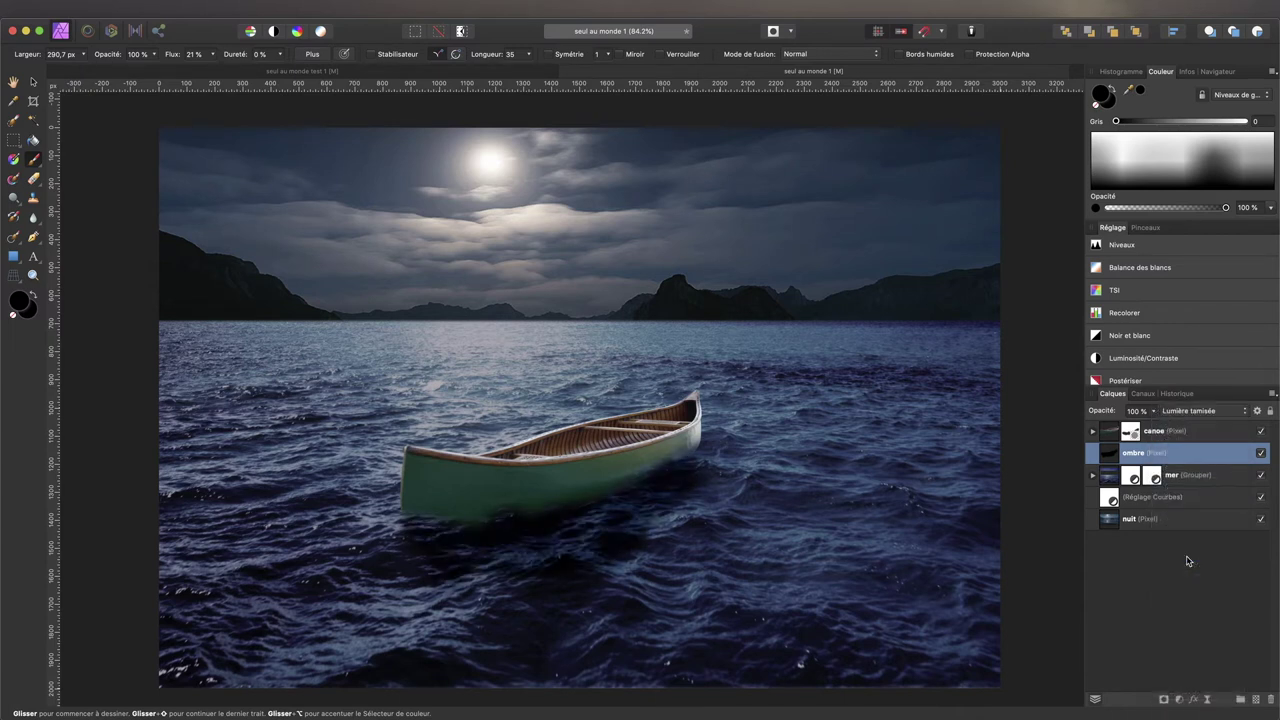
{"action": "left_click_drag", "start_coordinate": [1128, 414], "coordinate": [1101, 418]}
{"action": "left_click_drag", "start_coordinate": [1101, 418], "coordinate": [1100, 418]}
Step: Switch to the Erase Brush at 372 px to trim the shadow's excess
{"action": "left_click", "coordinate": [34, 179]}
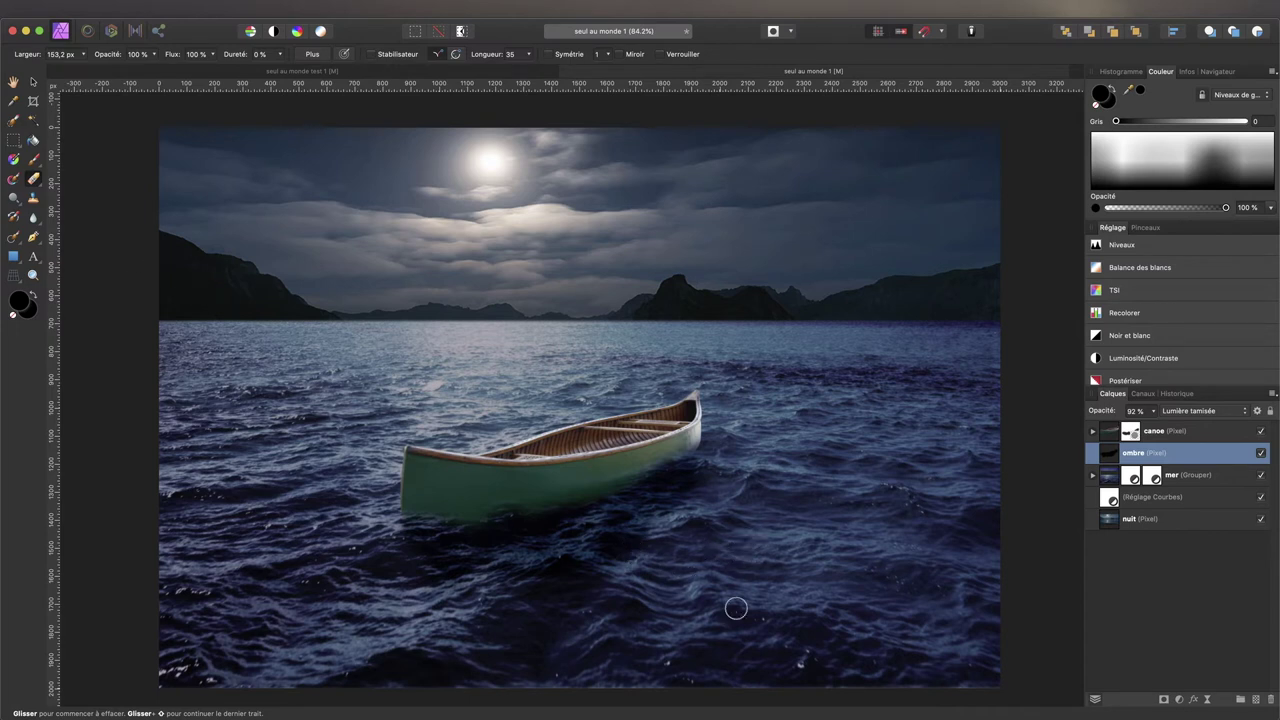
{"action": "left_click_drag", "start_coordinate": [731, 611], "coordinate": [840, 611]}
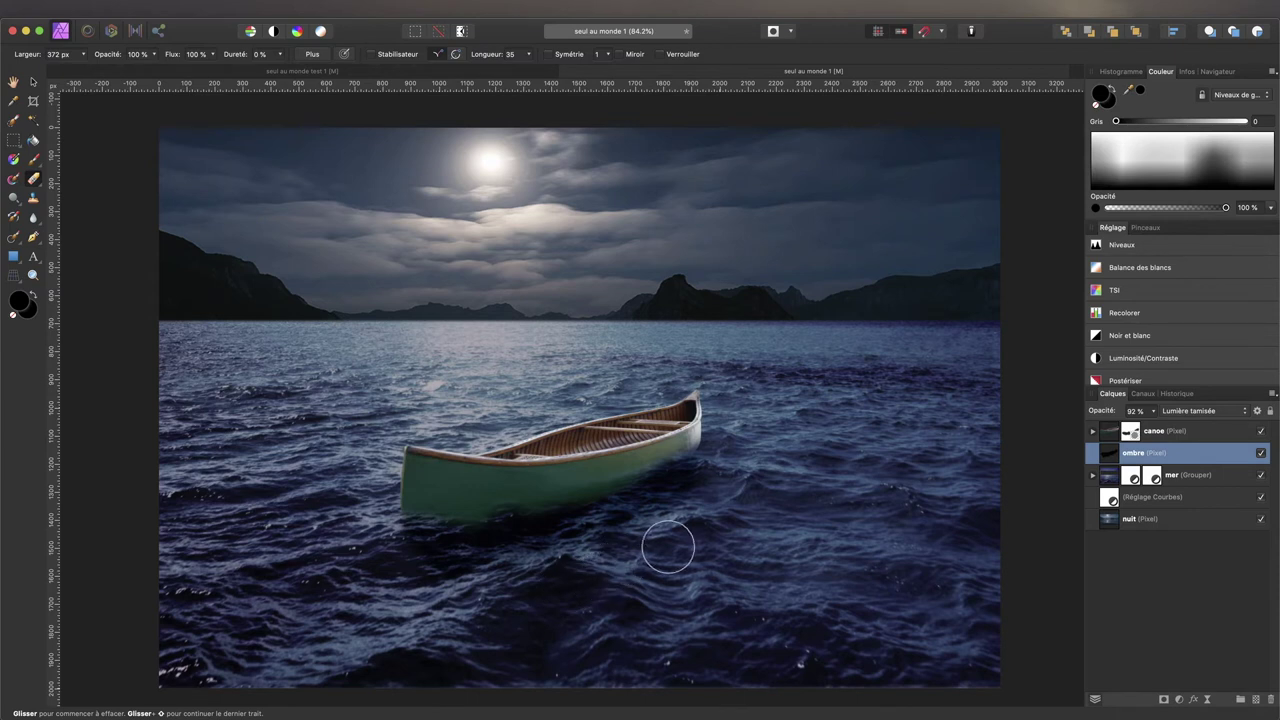
{"action": "left_click", "coordinate": [1180, 431]}
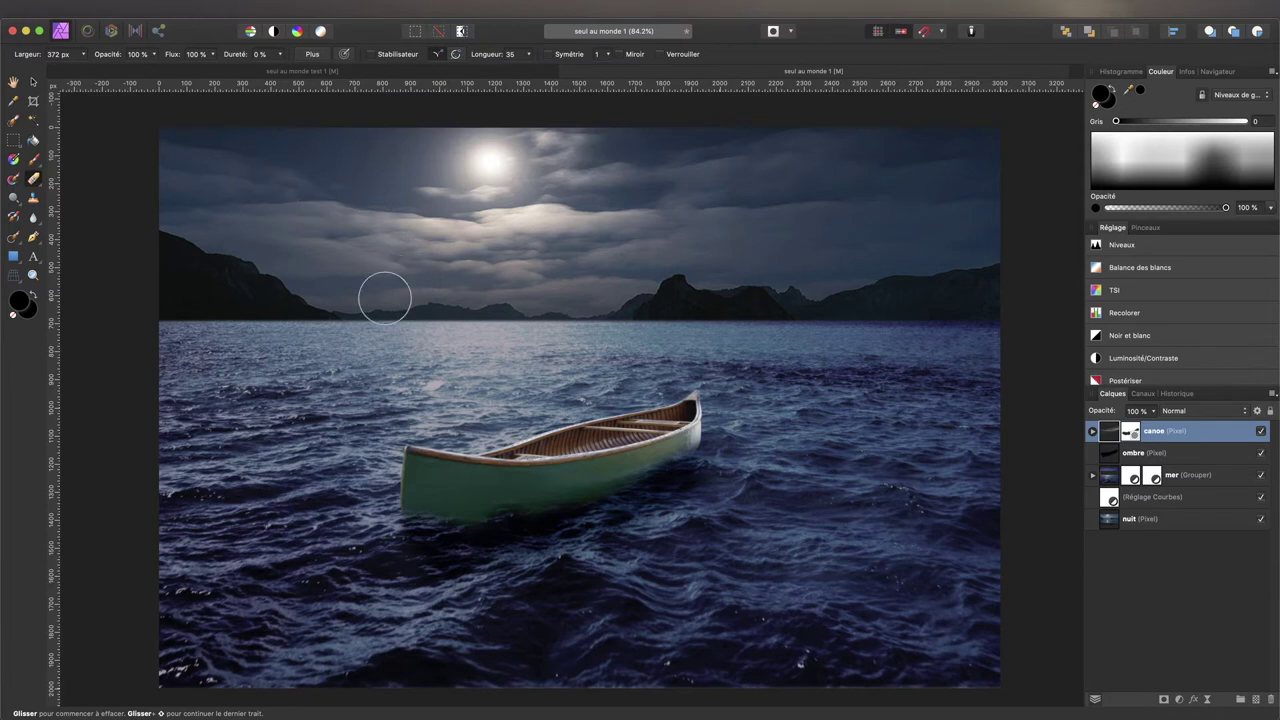
{"action": "mouse_move", "coordinate": [300, 6]}
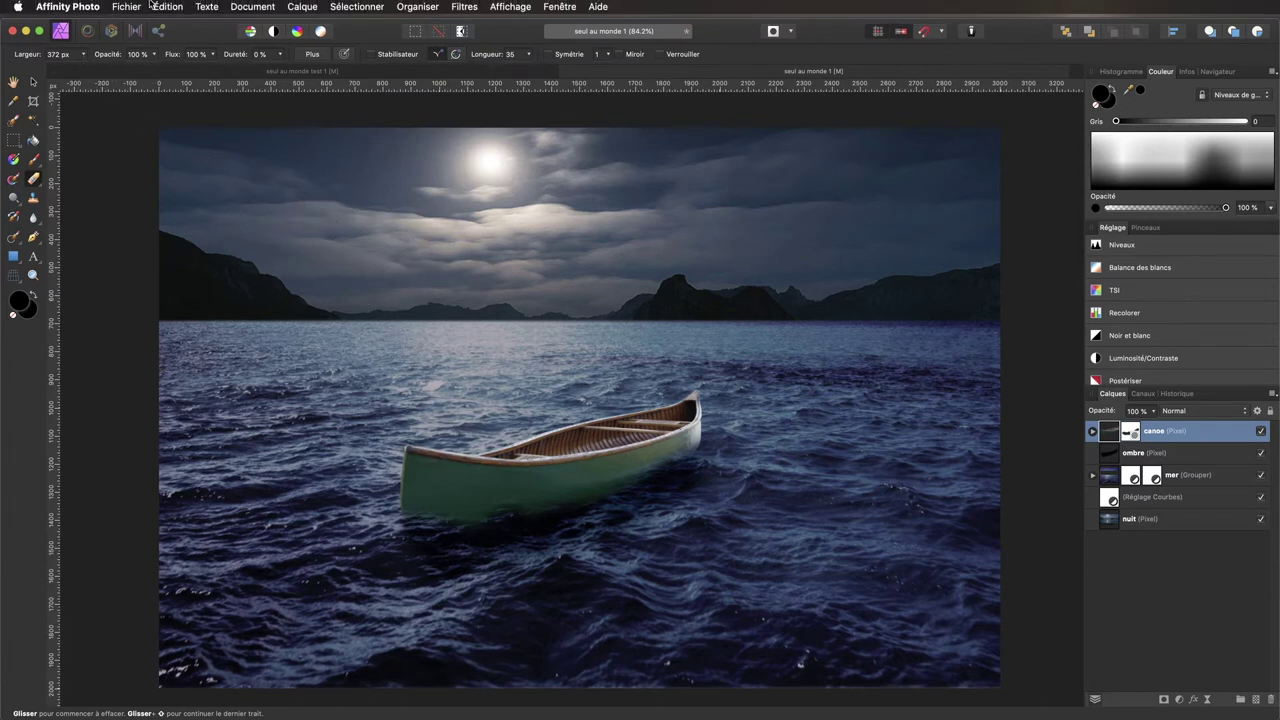
Step: Add a fill layer clipped inside the canoe, blended Lumière crue at about 51% opacity
{"action": "left_click", "coordinate": [300, 8]}
{"action": "left_click", "coordinate": [318, 110]}
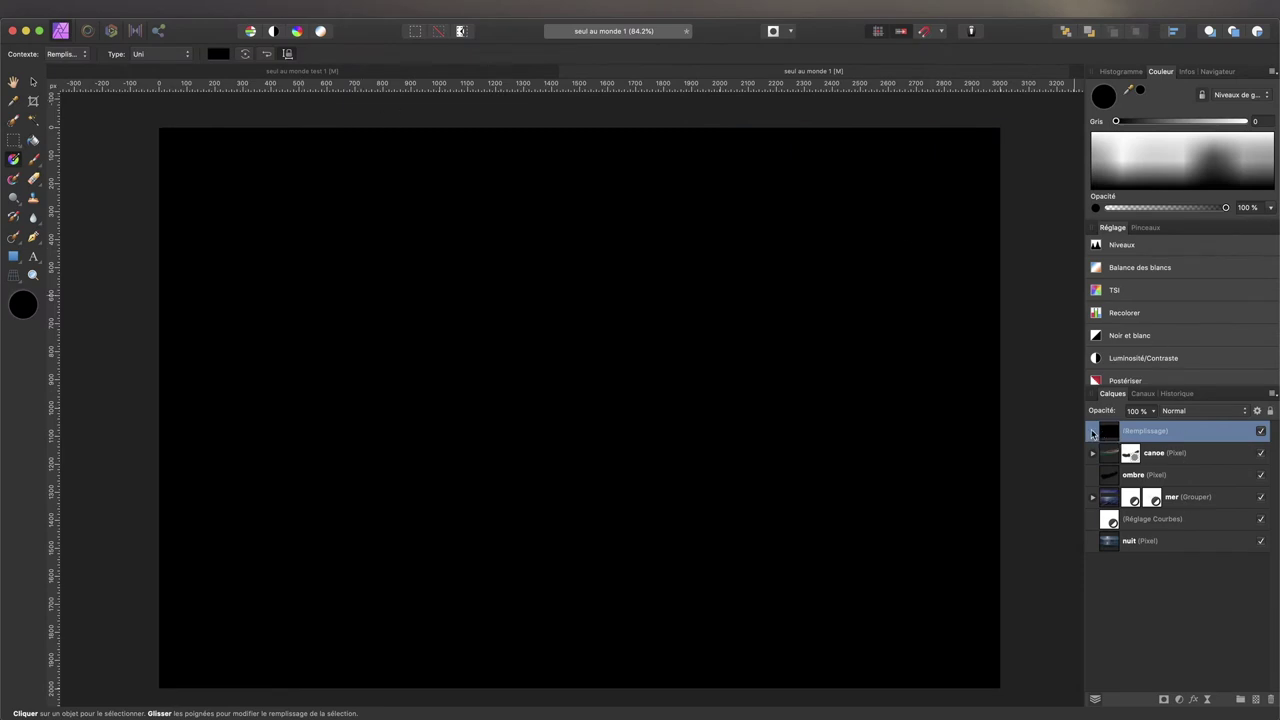
{"action": "left_click_drag", "start_coordinate": [1093, 436], "coordinate": [1133, 467]}
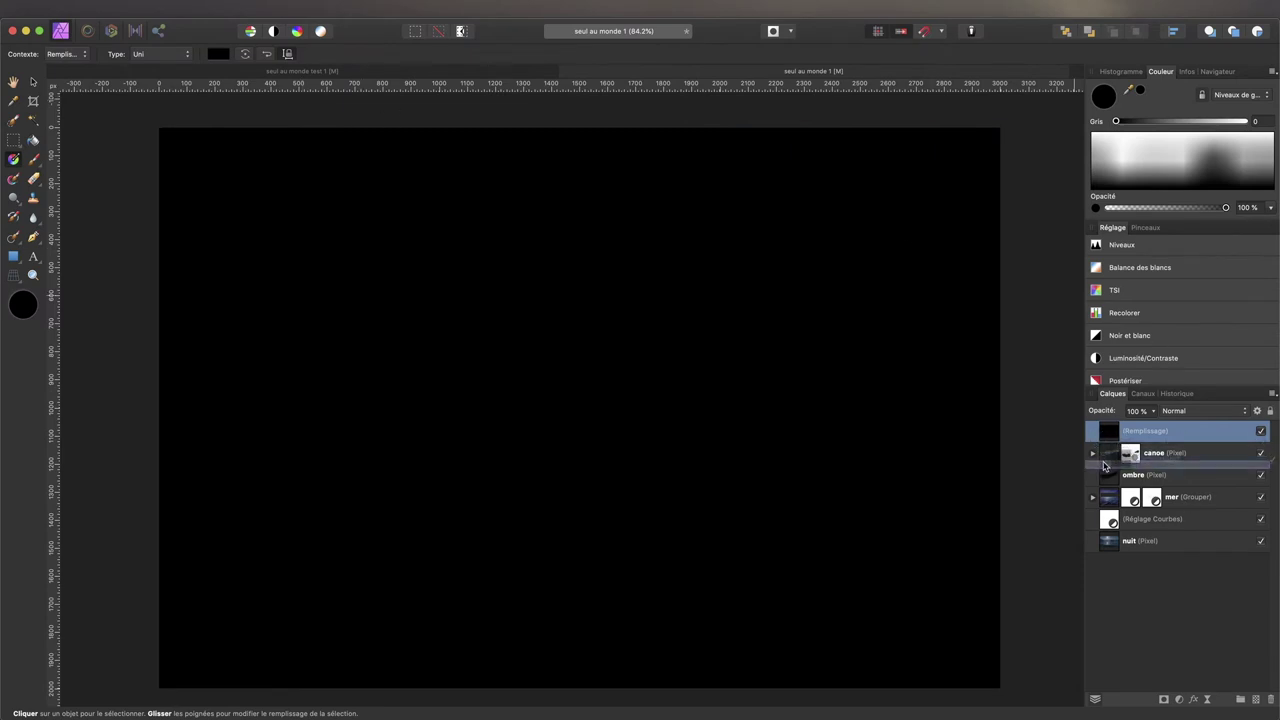
{"action": "left_click_drag", "start_coordinate": [1133, 467], "coordinate": [1134, 469]}
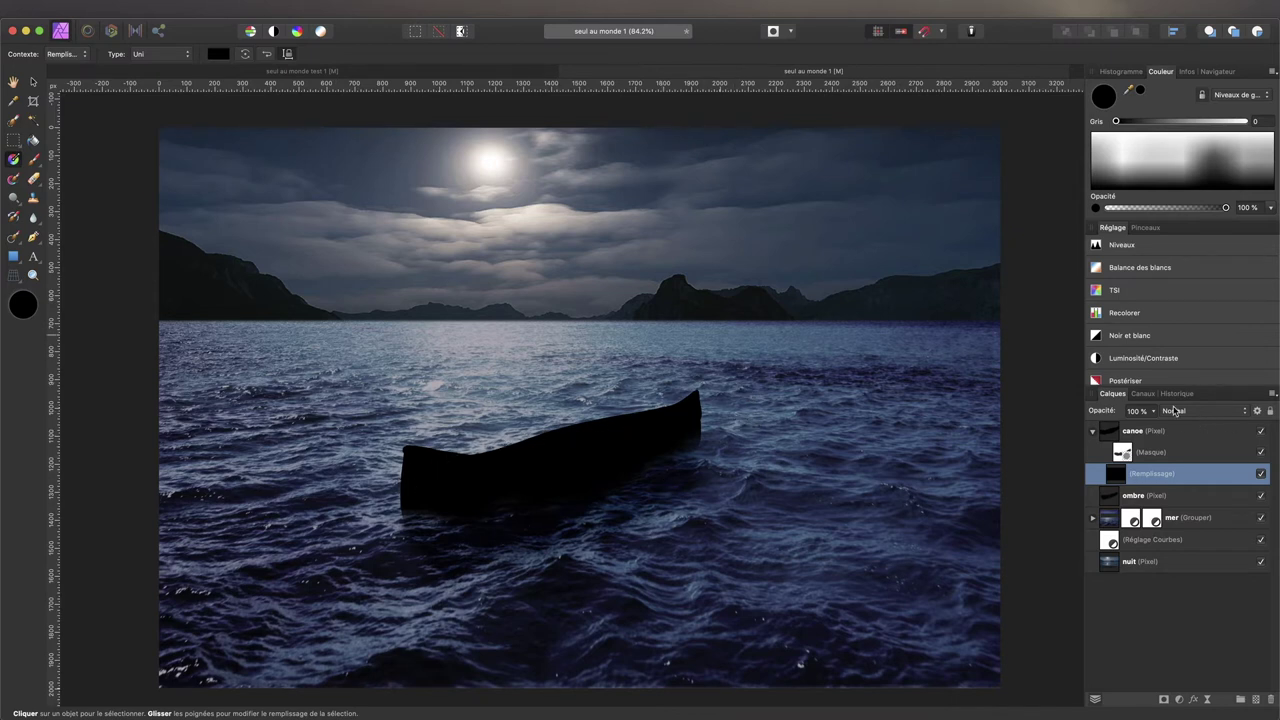
{"action": "left_click", "coordinate": [1220, 411]}
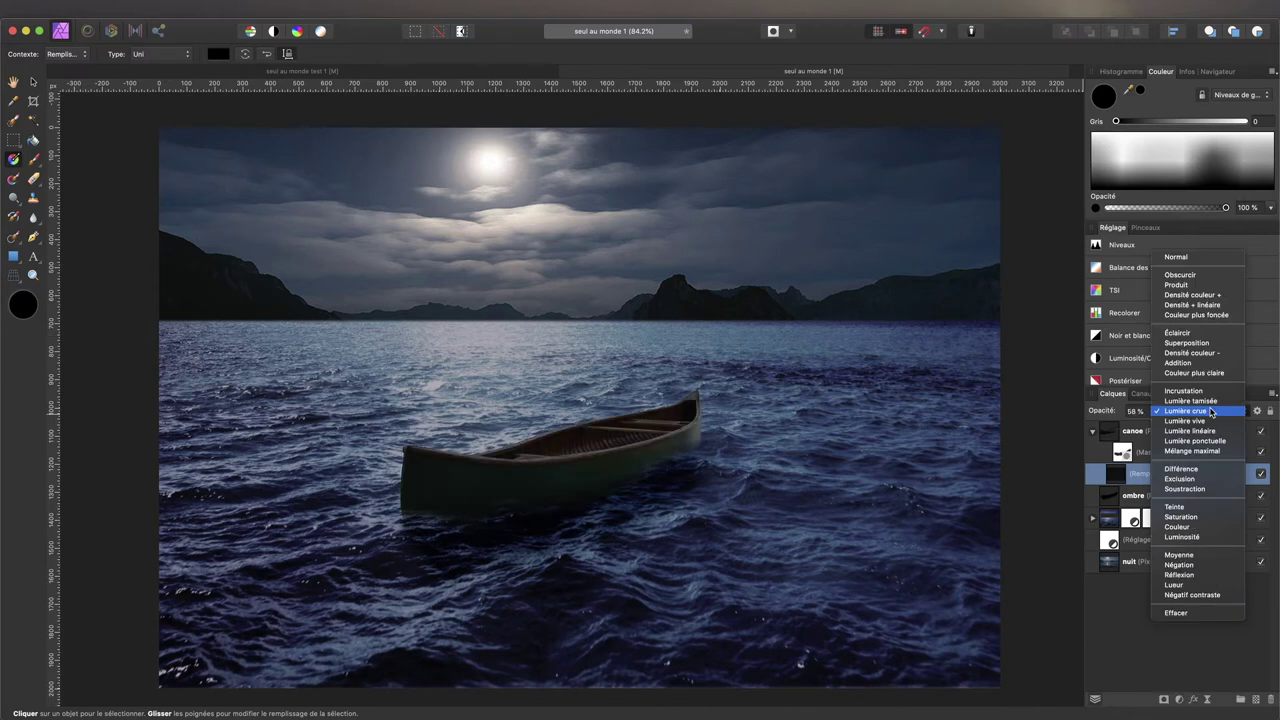
{"action": "left_click", "coordinate": [1211, 411]}
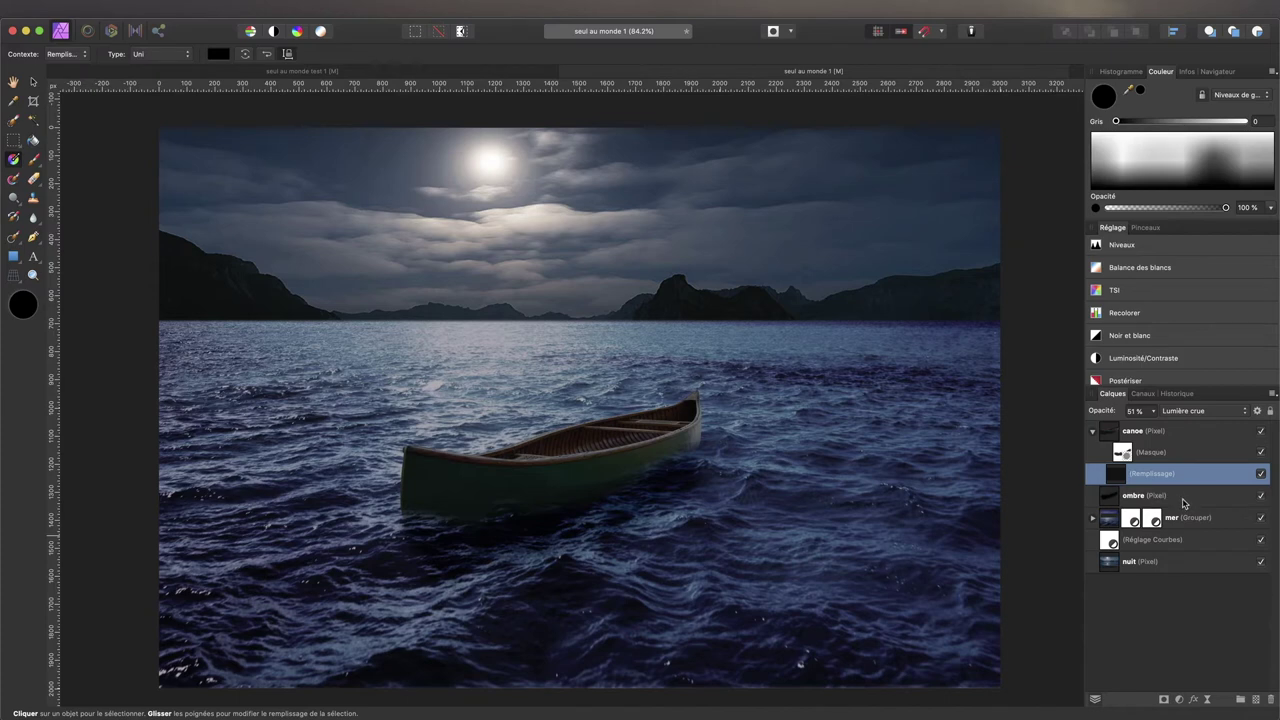
{"action": "left_click", "coordinate": [1186, 503]}
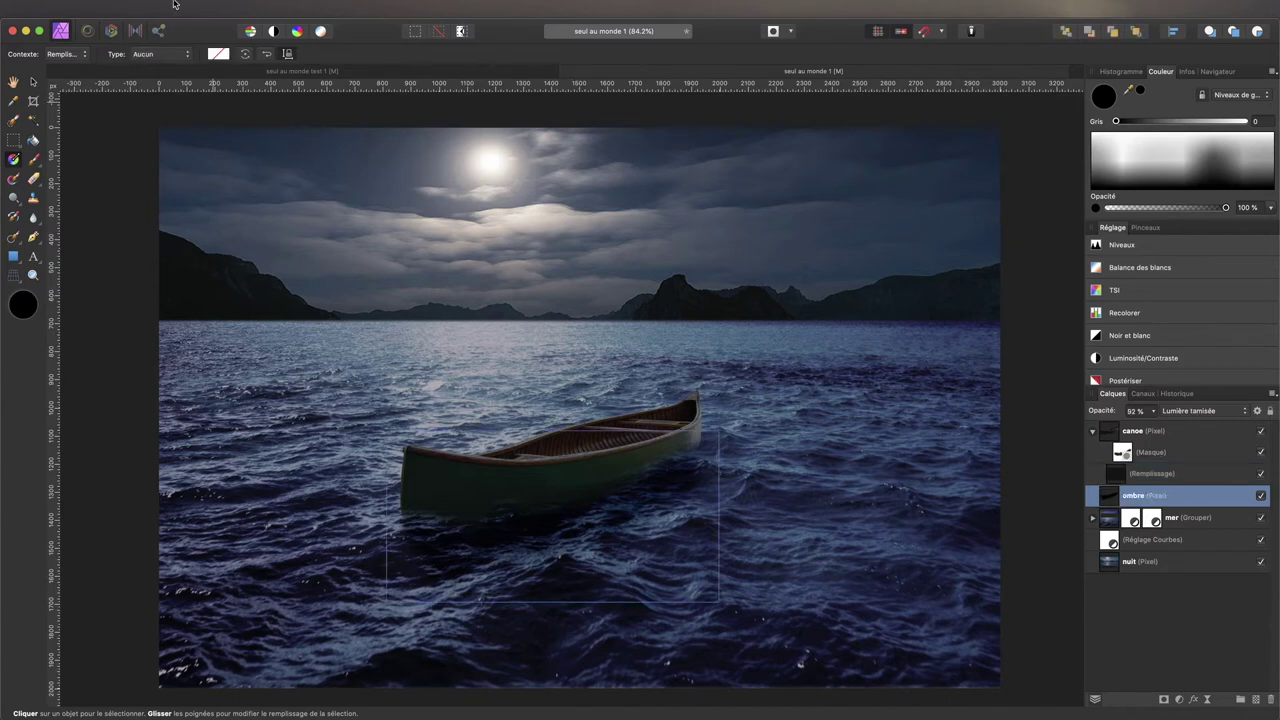
Step: Add a second fill layer and clip it inside the canoe layer
{"action": "left_click", "coordinate": [302, 7]}
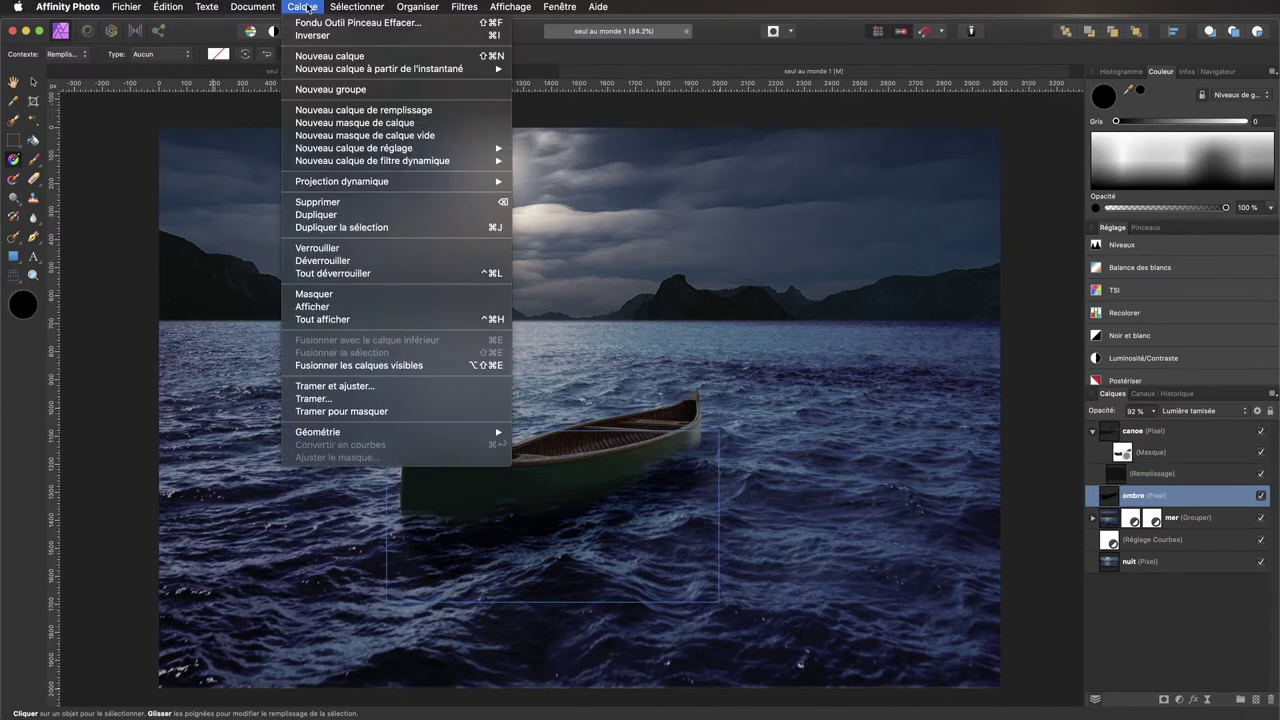
{"action": "left_click", "coordinate": [334, 111]}
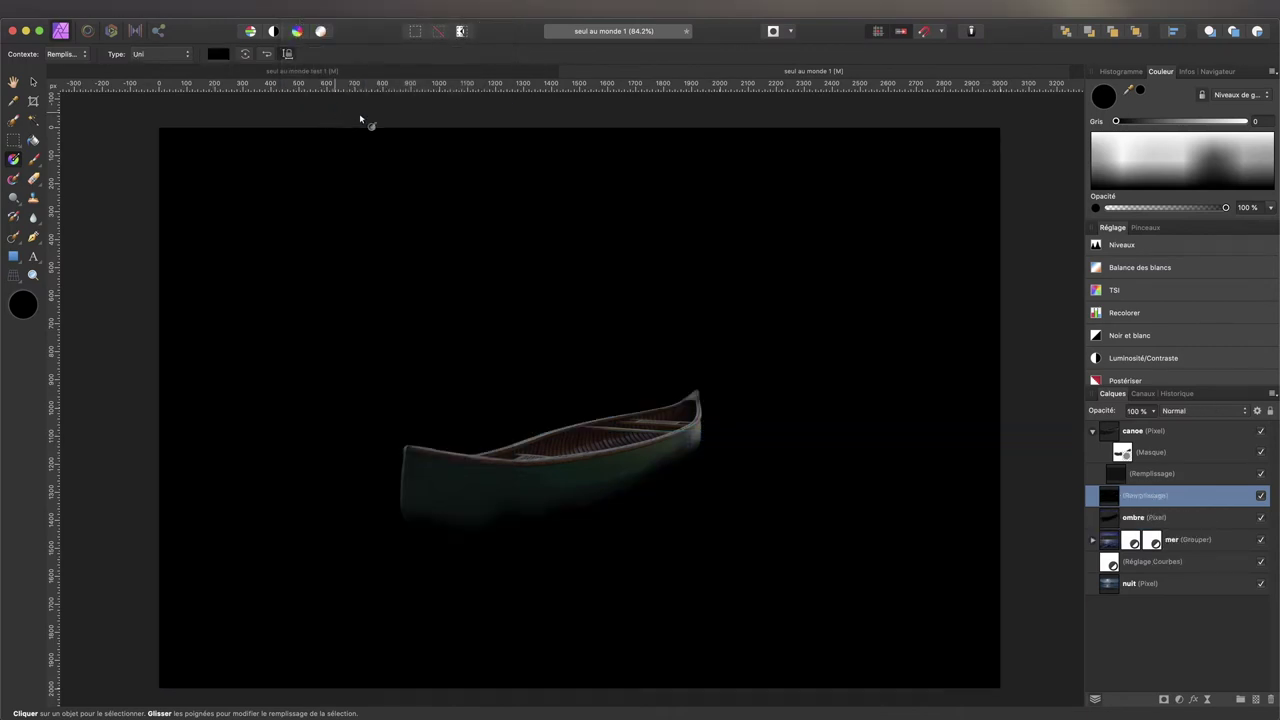
{"action": "mouse_move", "coordinate": [1110, 495]}
{"action": "left_mouse_down"}
{"action": "mouse_move", "coordinate": [1122, 510]}
{"action": "mouse_move", "coordinate": [1120, 488]}
{"action": "left_mouse_up"}
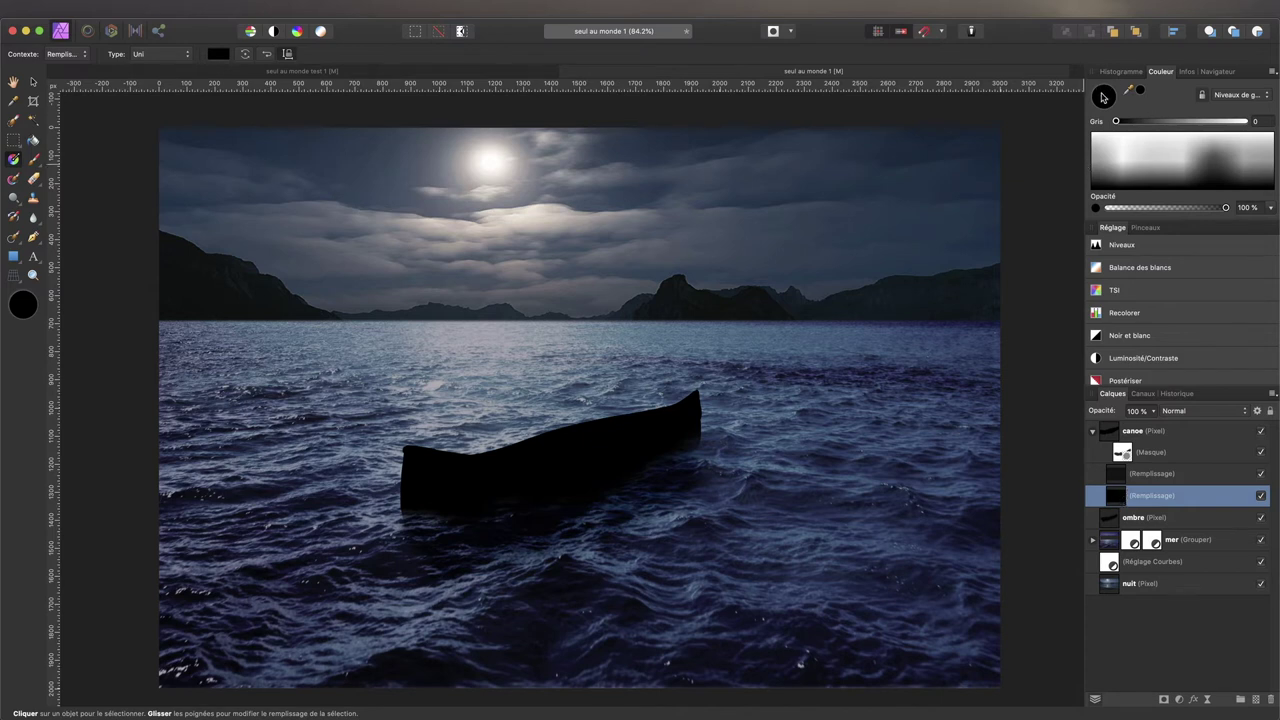
Step: Colour the new fill dark blue using RGB hex value 093465
{"action": "left_click", "coordinate": [1247, 97]}
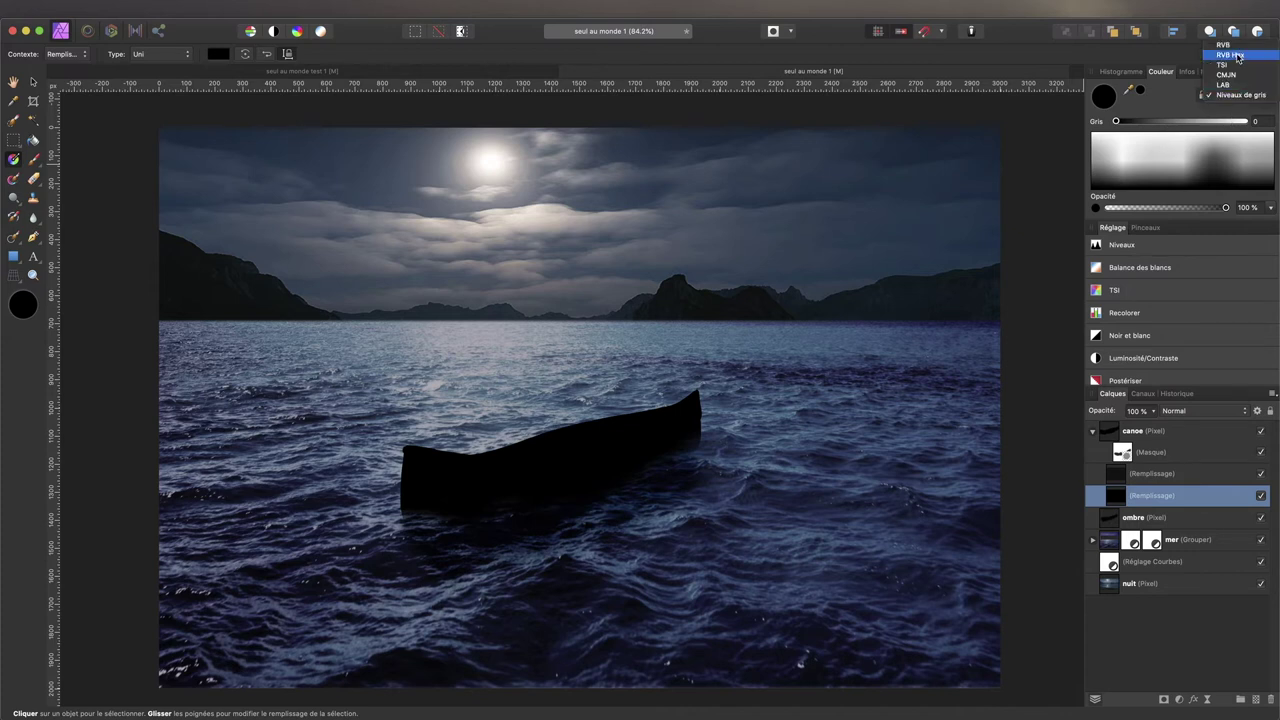
{"action": "left_click", "coordinate": [1237, 56]}
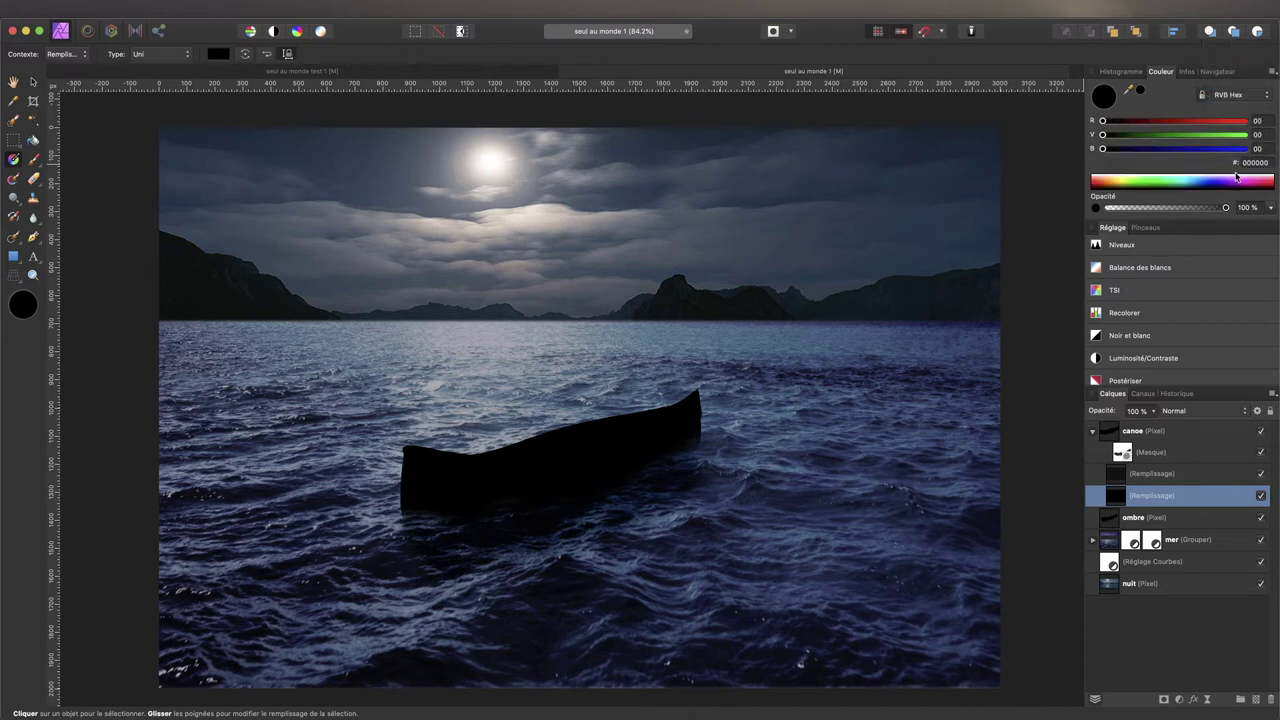
{"action": "left_click", "coordinate": [1268, 163]}
{"action": "type", "text": "093465"}
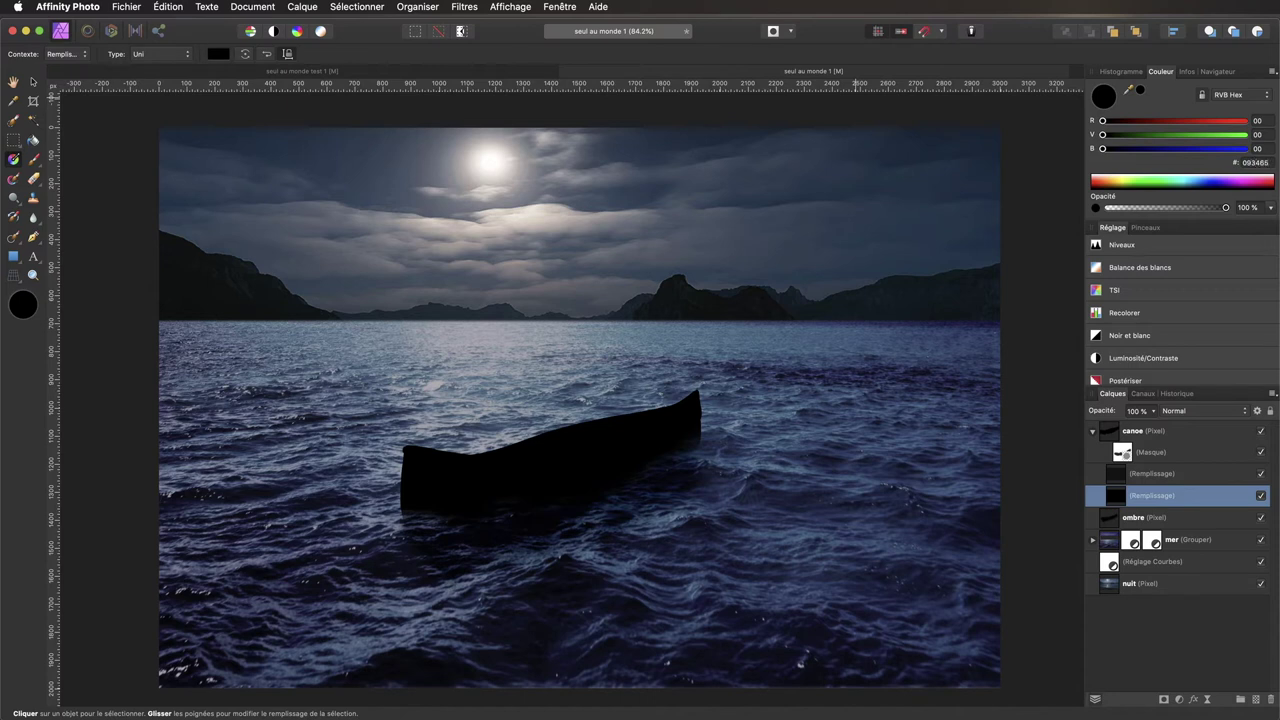
{"action": "key", "text": "Return"}
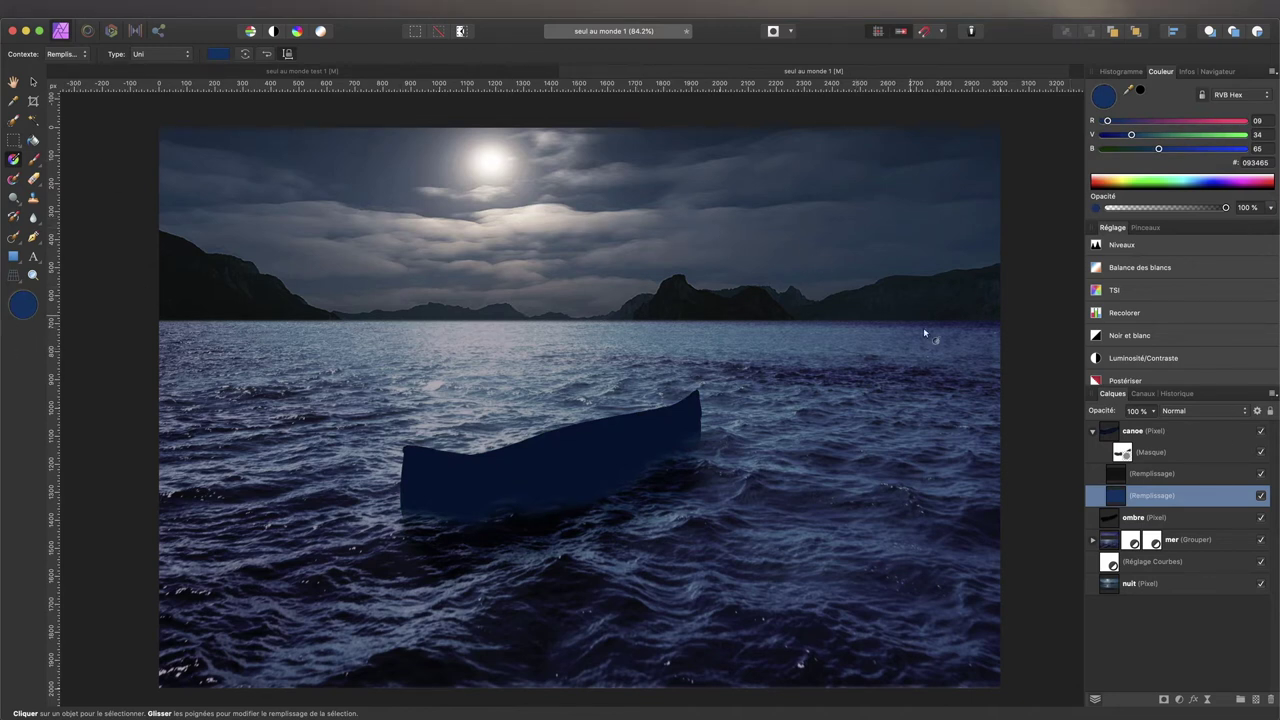
{"action": "left_click", "coordinate": [1205, 411]}
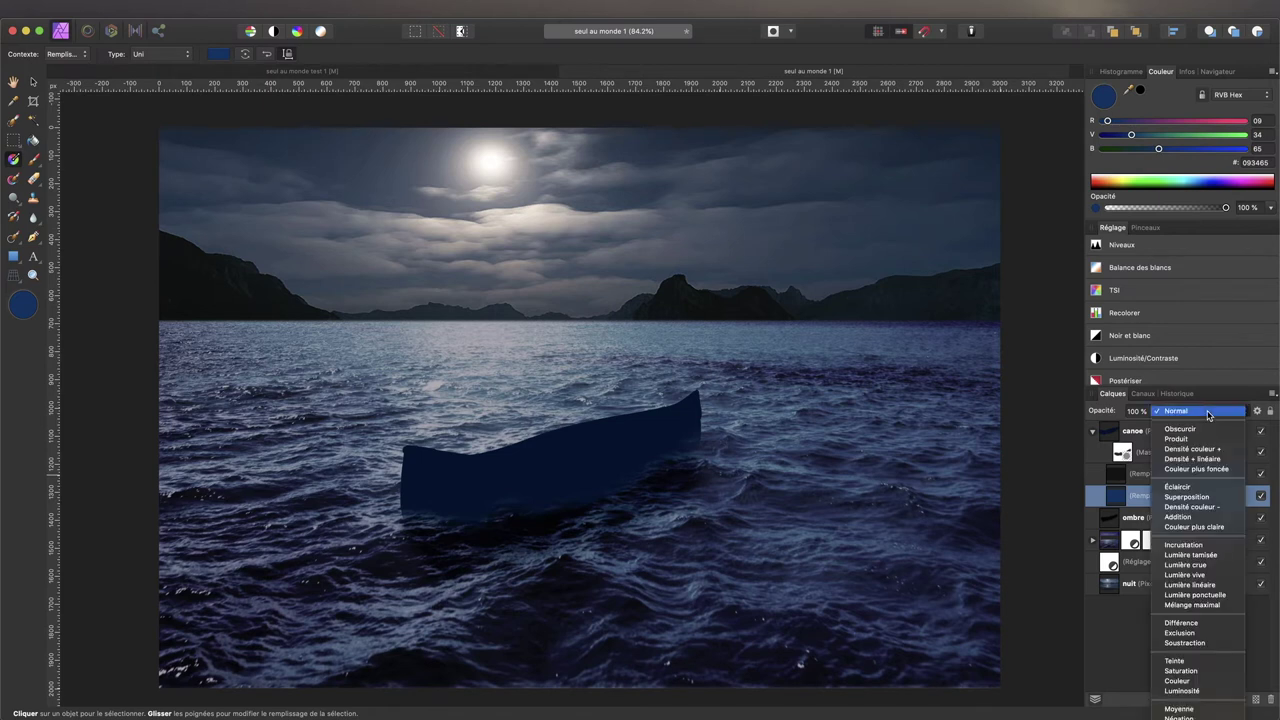
Step: Set the blue fill to Lumière tamisée and toggle both fills' visibility to compare the canoe
{"action": "left_click", "coordinate": [1201, 556]}
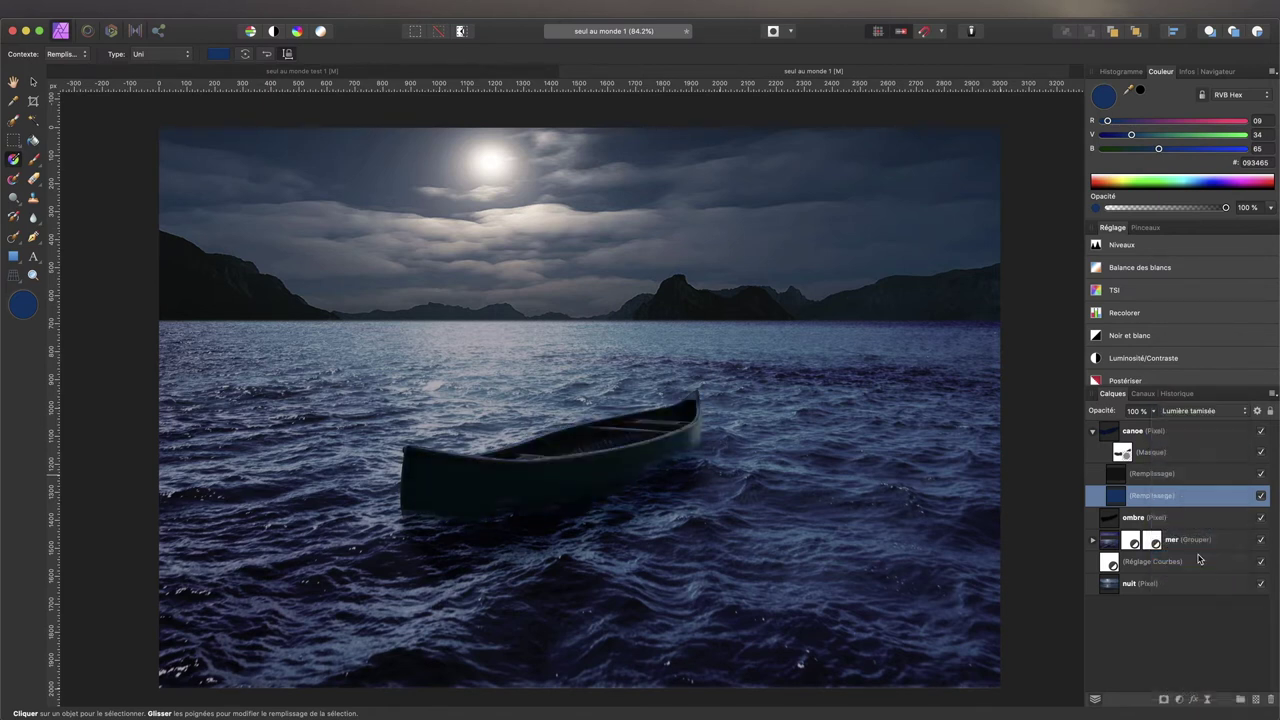
{"action": "left_click", "coordinate": [1261, 497]}
{"action": "left_click", "coordinate": [1263, 474]}
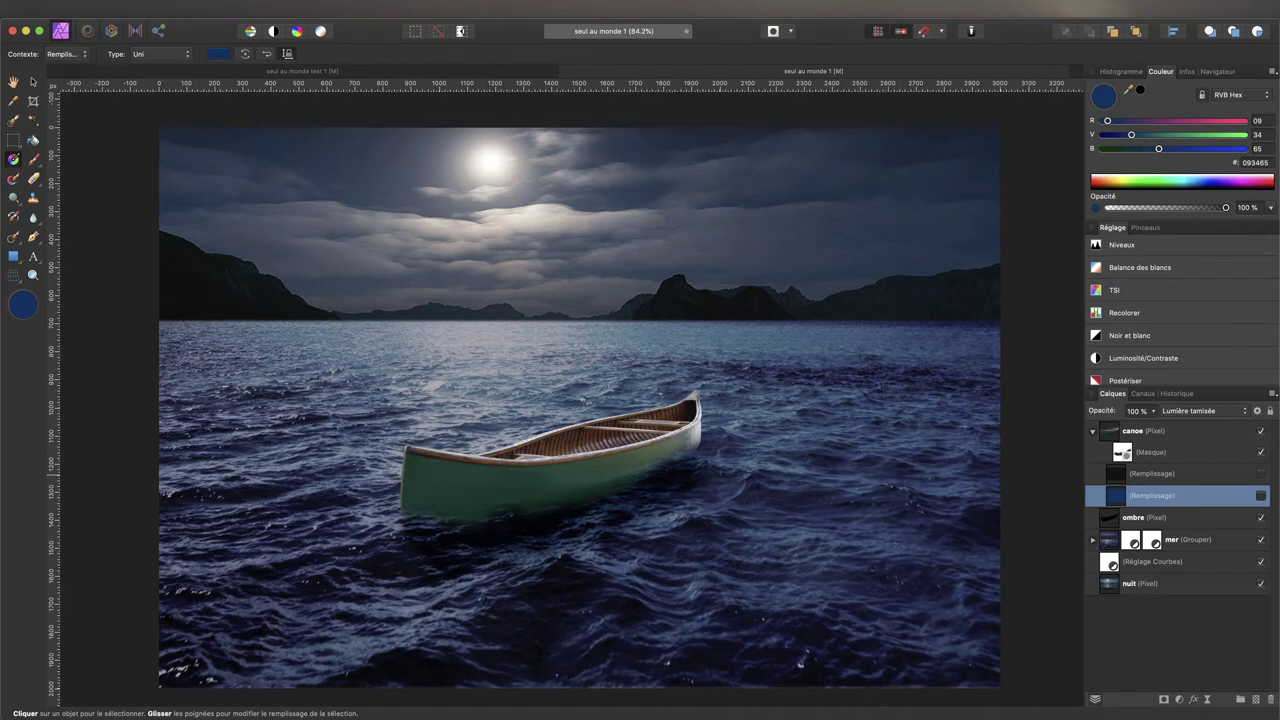
{"action": "left_click", "coordinate": [1261, 474]}
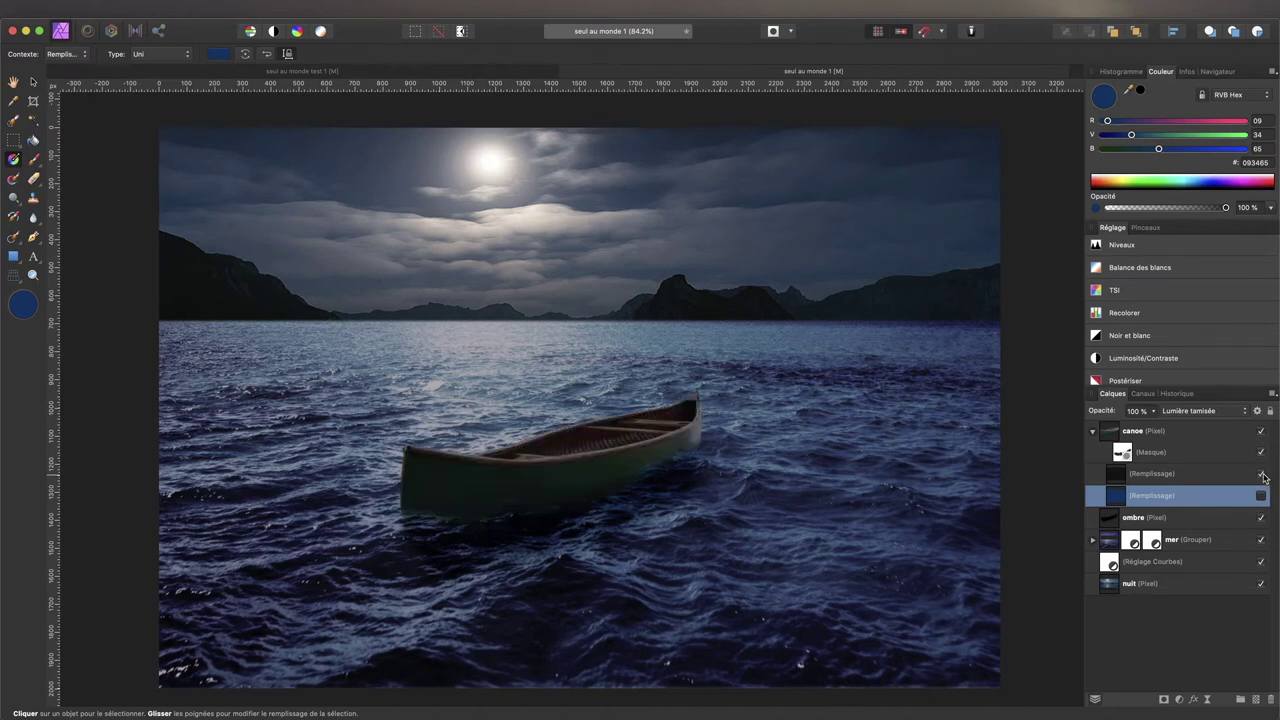
{"action": "left_click", "coordinate": [1261, 496]}
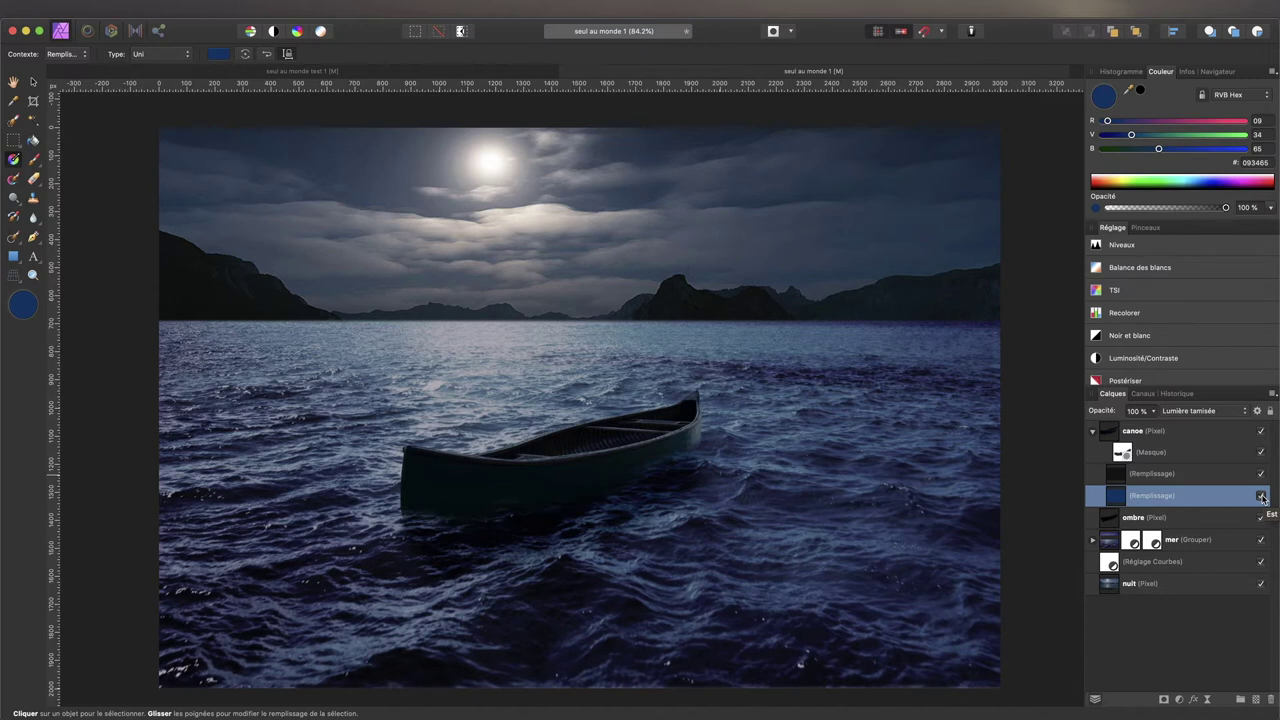
{"action": "left_click", "coordinate": [1261, 474]}
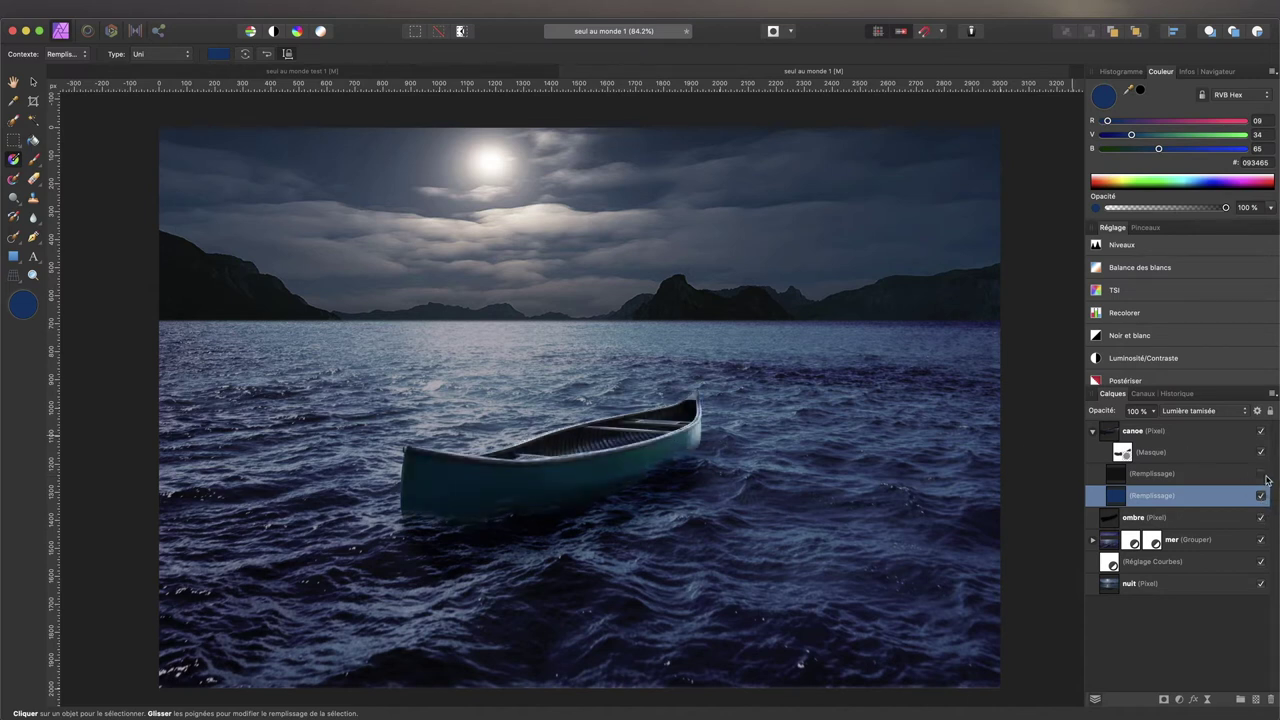
{"action": "left_click", "coordinate": [1262, 475]}
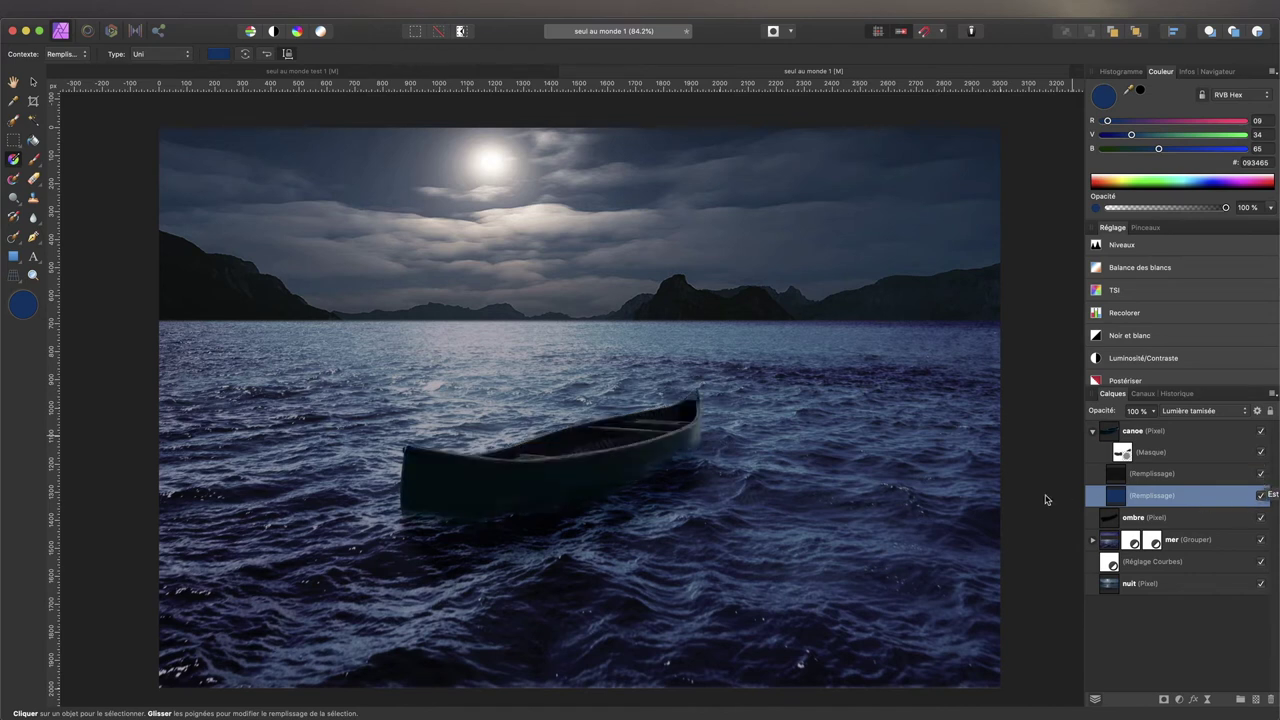
Step: Lower the blue fill's opacity to 80% and the black fill's to 35%
{"action": "left_click", "coordinate": [1205, 476]}
{"action": "left_click_drag", "start_coordinate": [1107, 414], "coordinate": [1103, 414]}
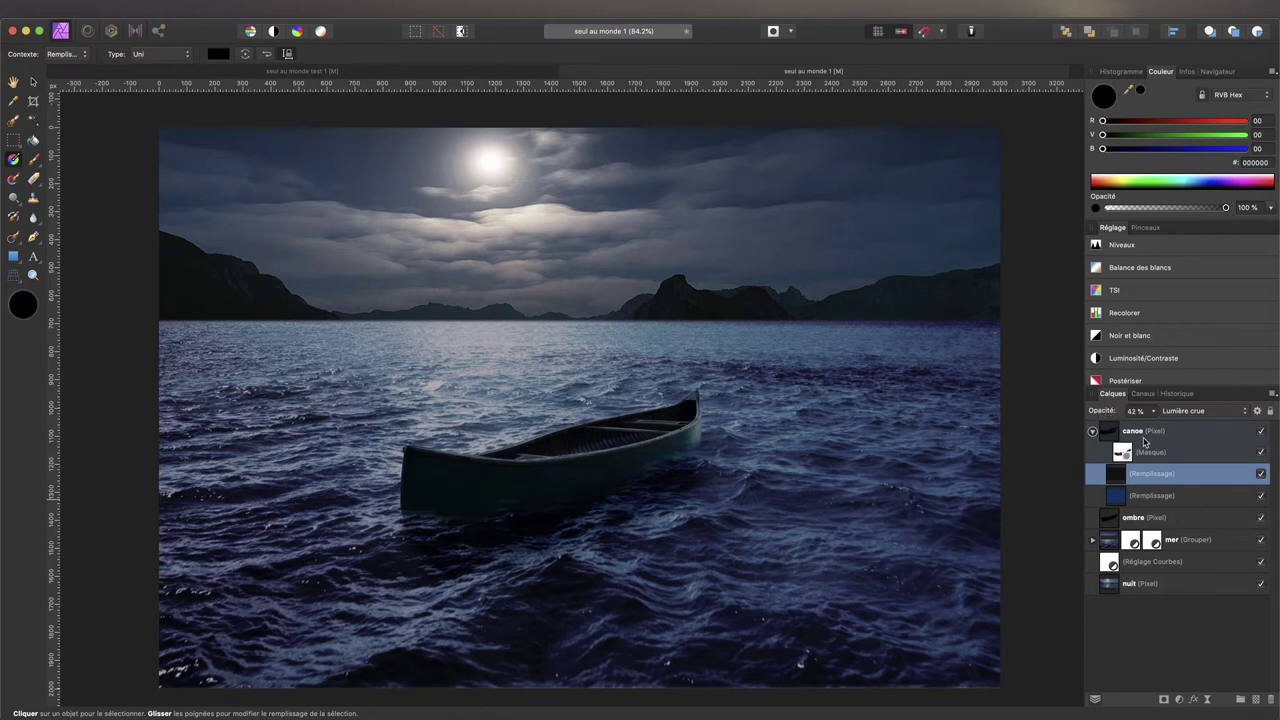
{"action": "left_click", "coordinate": [1190, 494]}
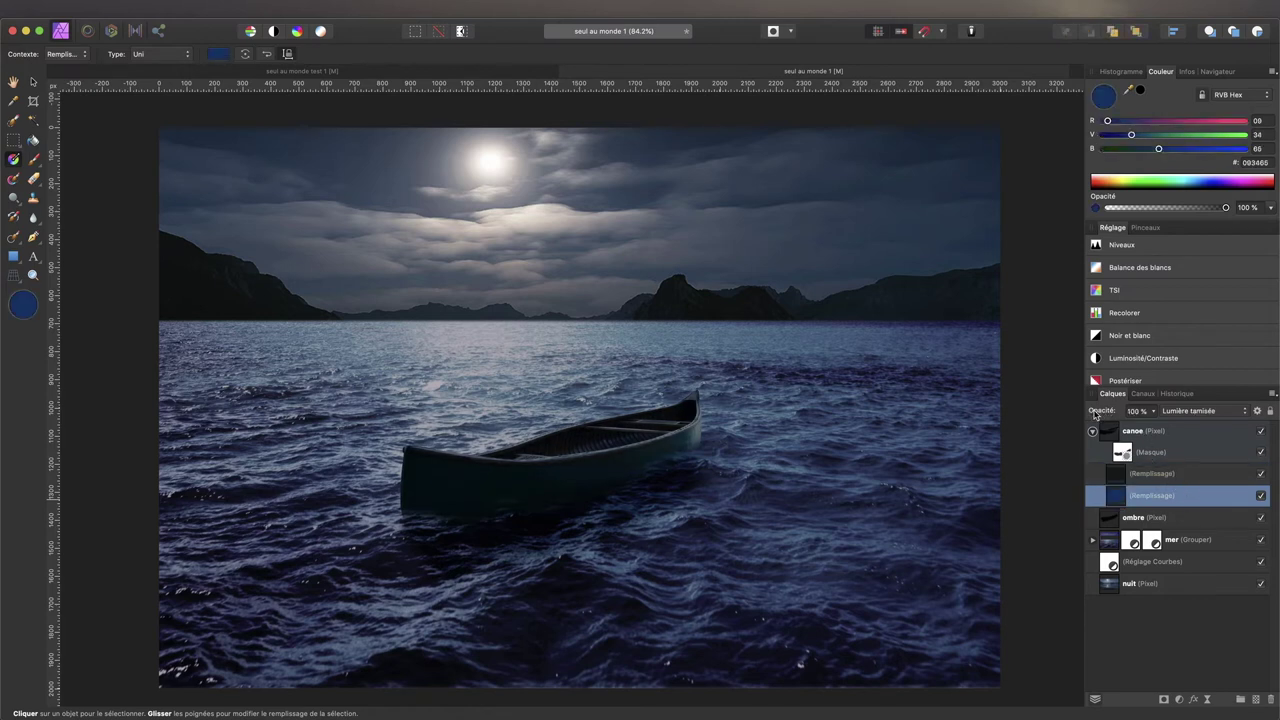
{"action": "left_click_drag", "start_coordinate": [1107, 414], "coordinate": [1095, 416]}
{"action": "left_click", "coordinate": [1261, 497]}
{"action": "left_click", "coordinate": [1186, 478]}
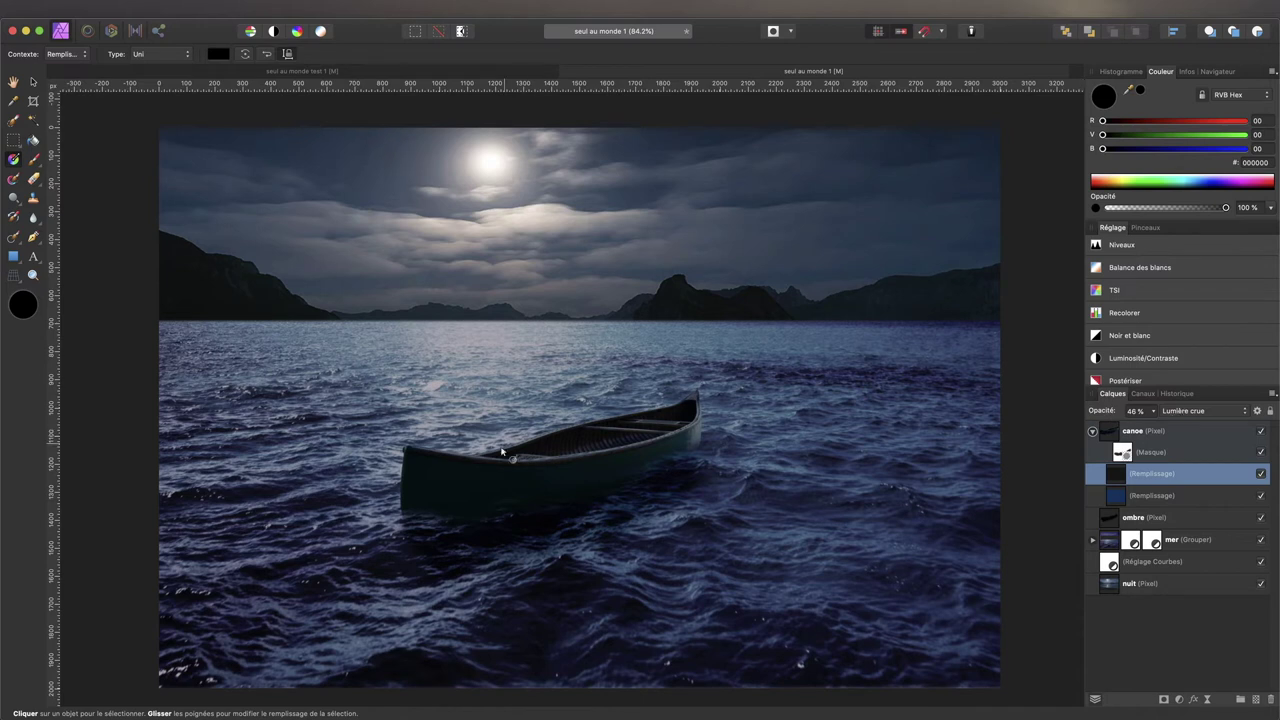
{"action": "left_click_drag", "start_coordinate": [1106, 417], "coordinate": [1097, 418]}
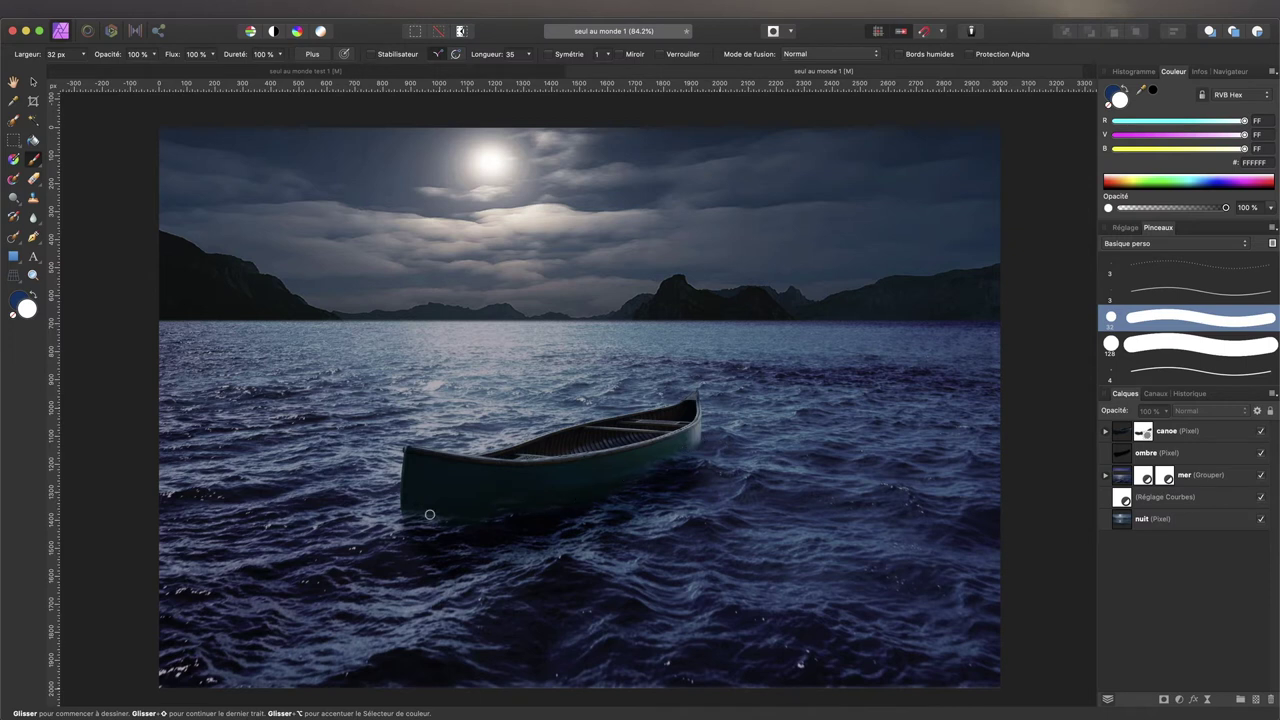
Step: Add a pixel layer named clapots above the canoe, then browse for brush files to import
{"action": "left_click", "coordinate": [1194, 432]}
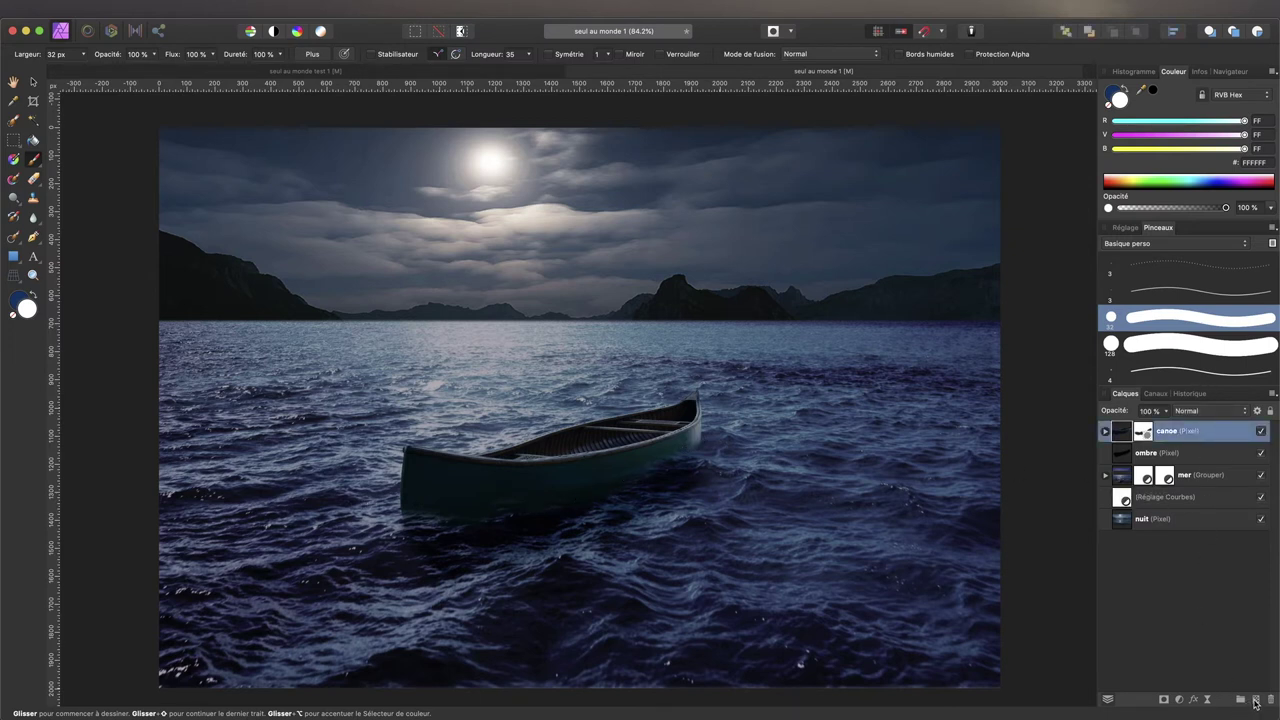
{"action": "left_click", "coordinate": [1256, 700]}
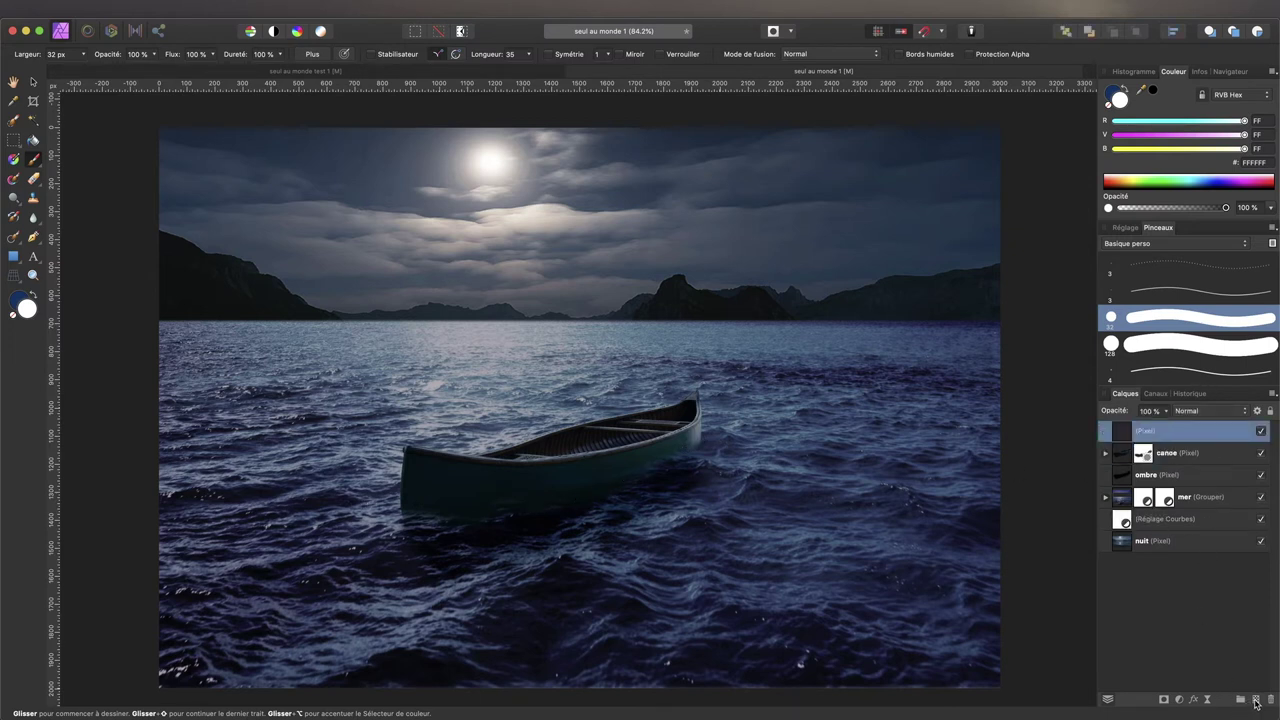
{"action": "double_click", "coordinate": [1145, 432]}
{"action": "type", "text": "clapots"}
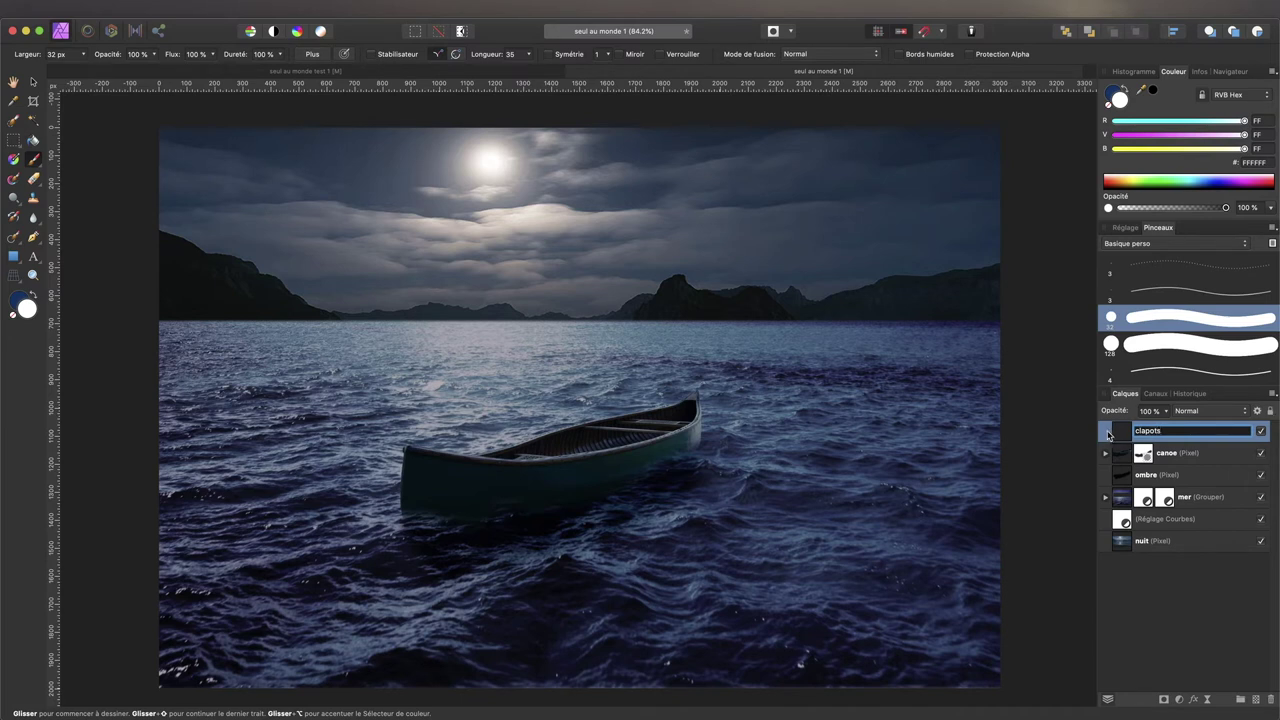
{"action": "key", "text": "Return"}
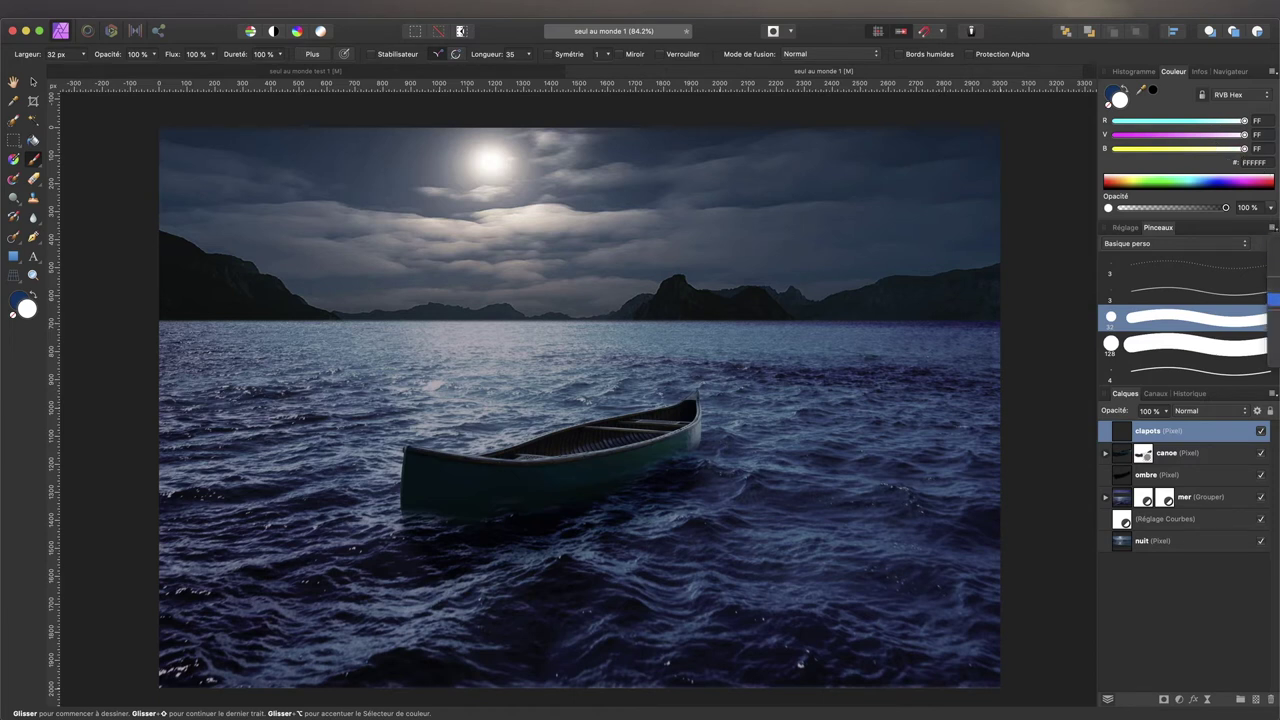
{"action": "left_click", "coordinate": [1272, 243]}
{"action": "left_click", "coordinate": [1190, 330]}
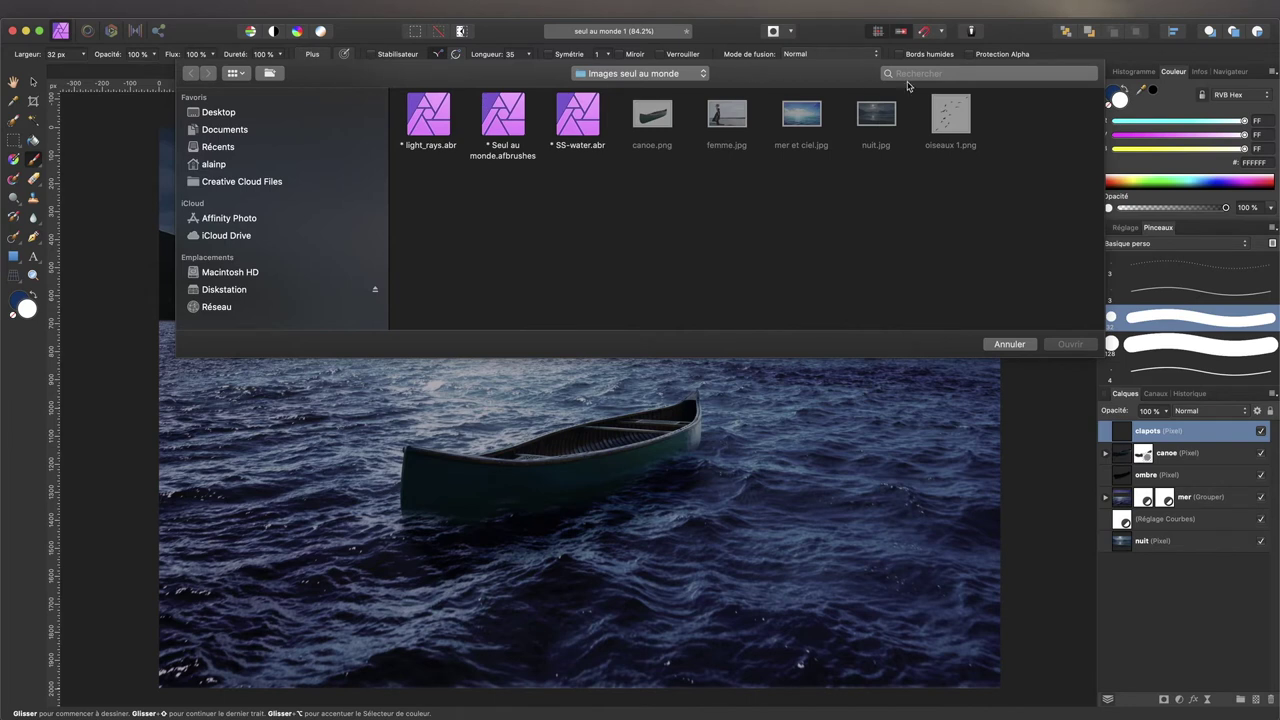
Step: Cancel the brush import and switch the brush library to the Seul au monde category
{"action": "left_click", "coordinate": [1014, 346]}
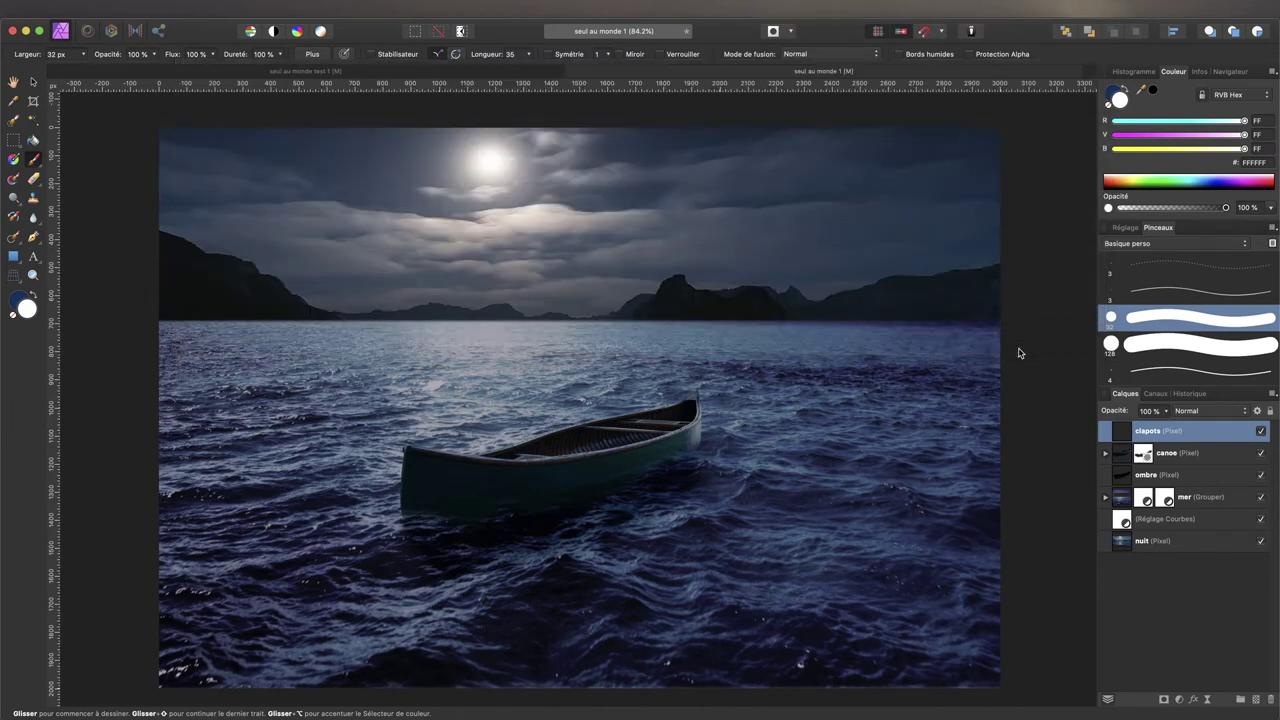
{"action": "left_click", "coordinate": [1164, 246]}
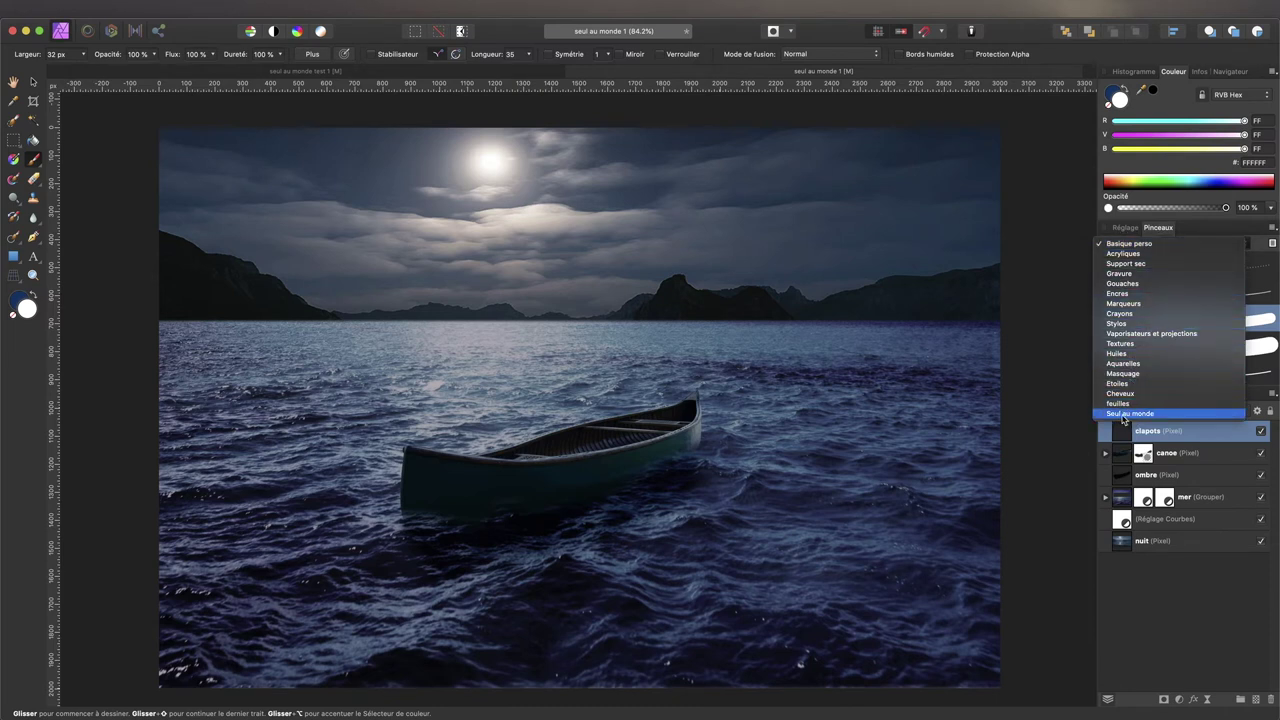
{"action": "left_click", "coordinate": [1120, 414]}
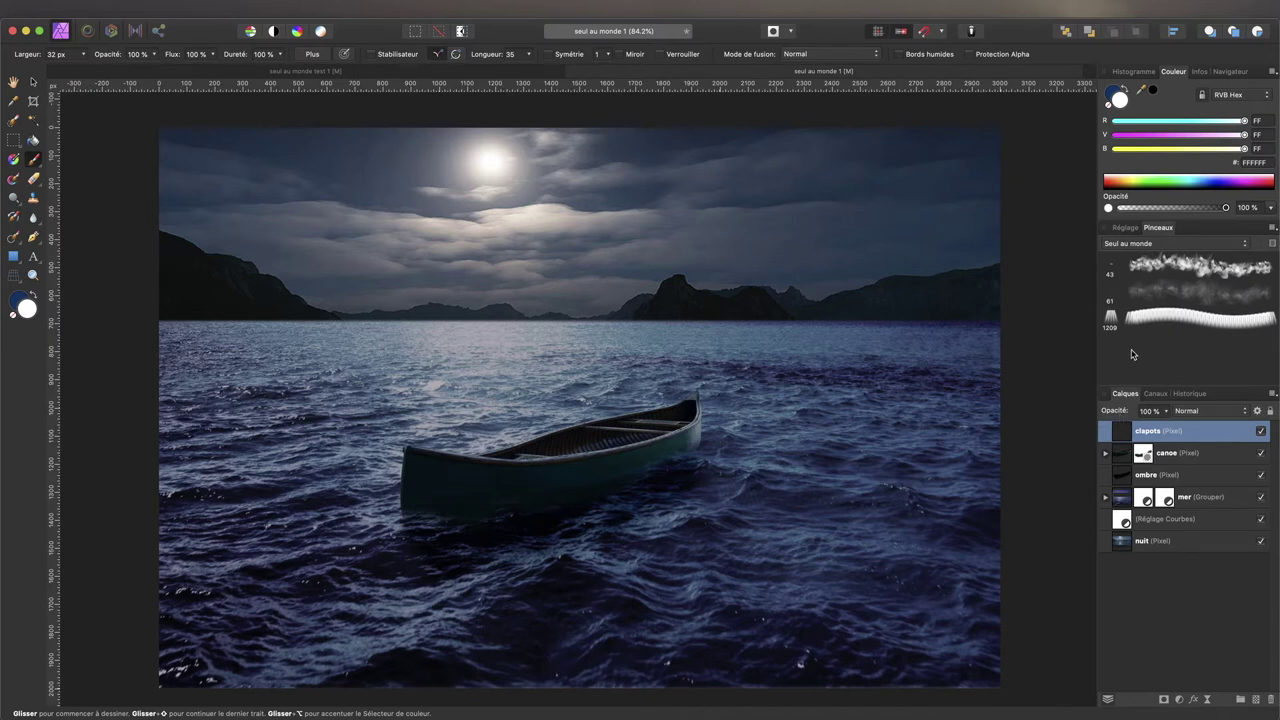
Step: Test foam splashes below the canoe with wave1 at about 197 px, then the 61 px brush
{"action": "left_click", "coordinate": [1117, 271]}
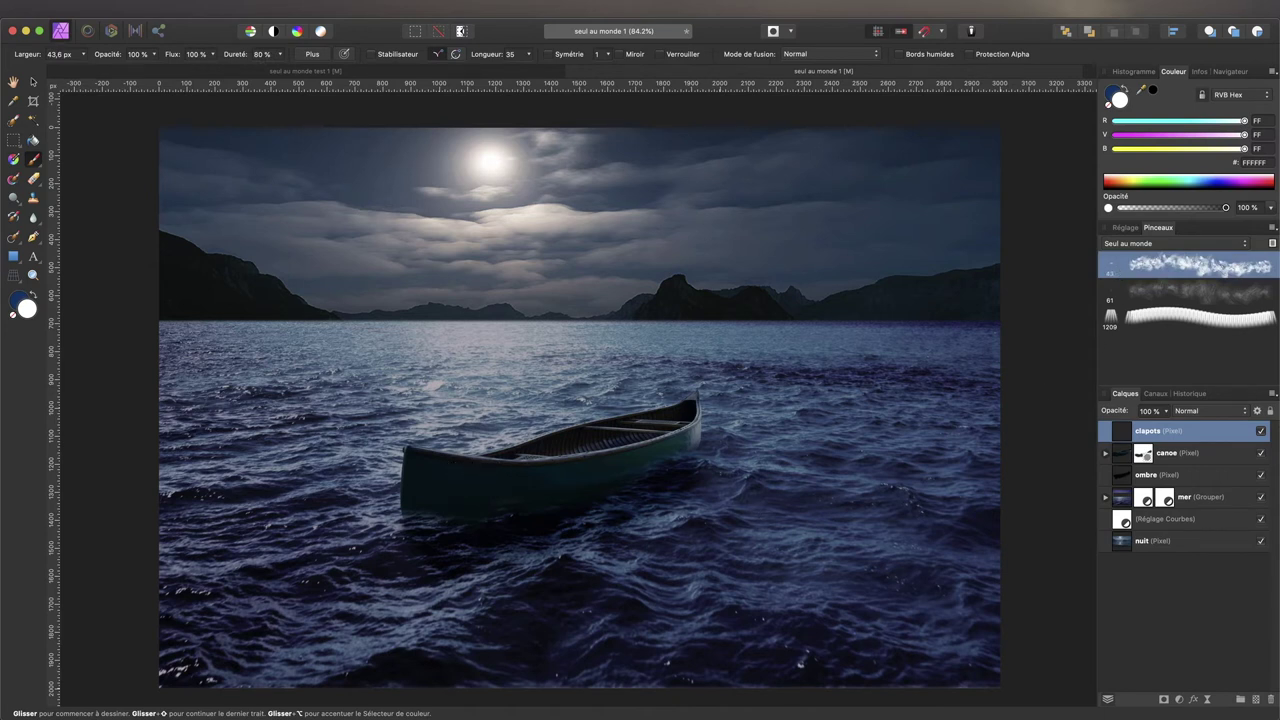
{"action": "left_click_drag", "start_coordinate": [466, 474], "coordinate": [483, 563]}
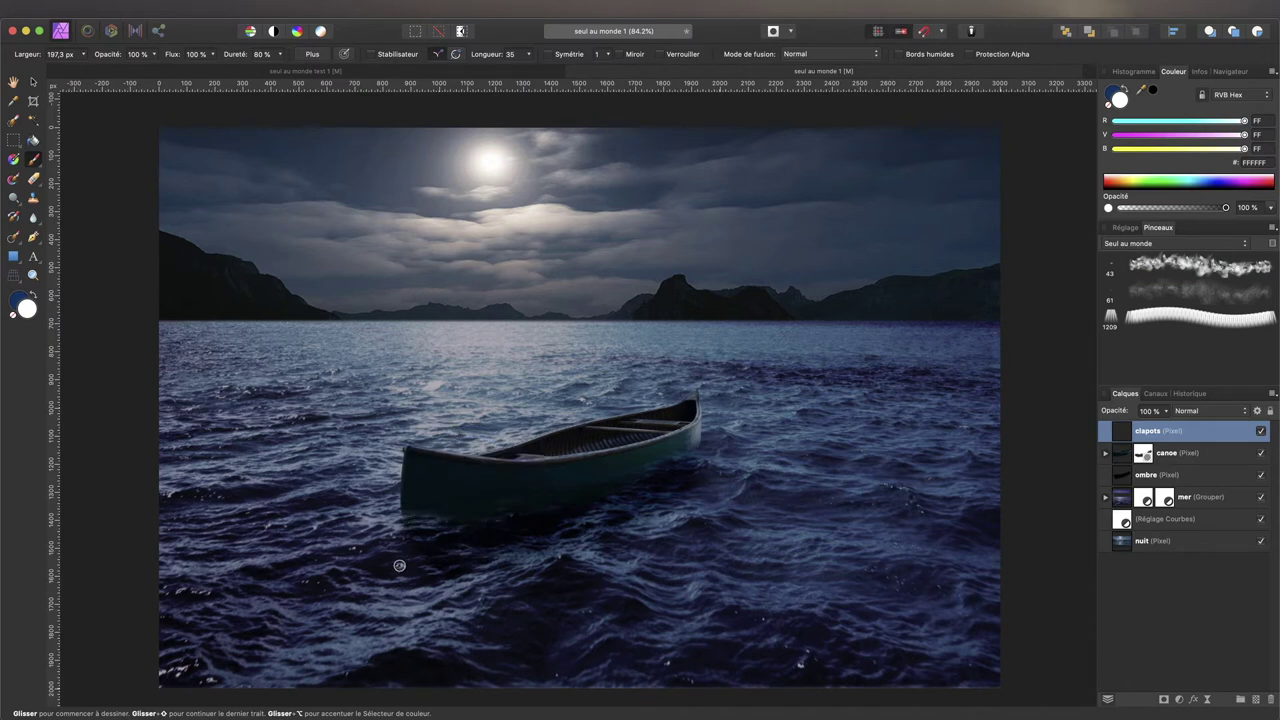
{"action": "left_click_drag", "start_coordinate": [399, 565], "coordinate": [462, 585]}
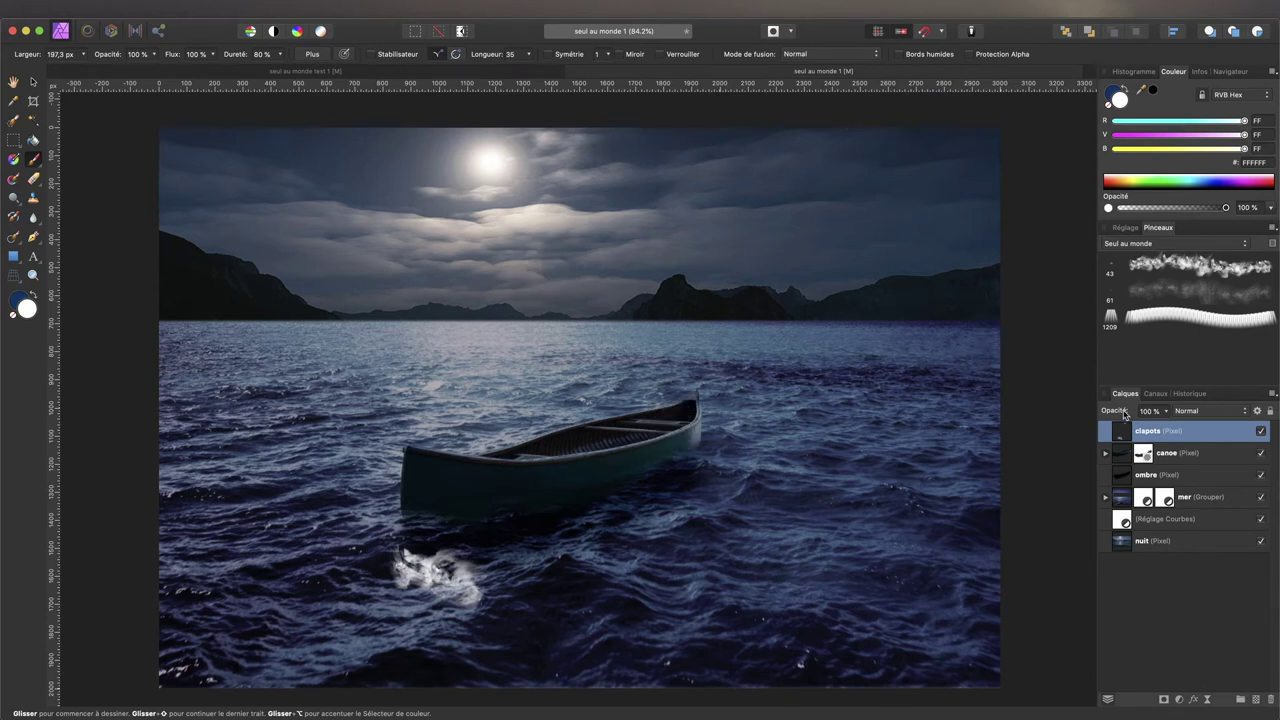
{"action": "left_click", "coordinate": [1134, 292]}
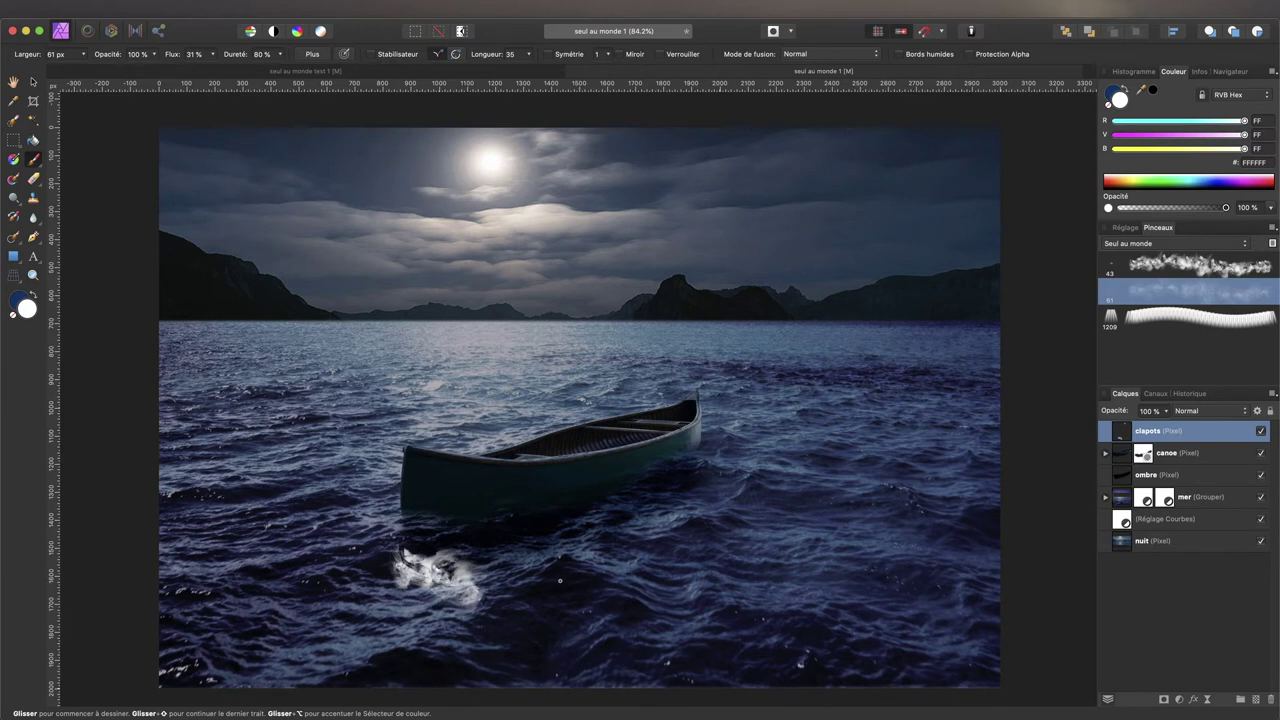
{"action": "left_click_drag", "start_coordinate": [560, 580], "coordinate": [722, 581]}
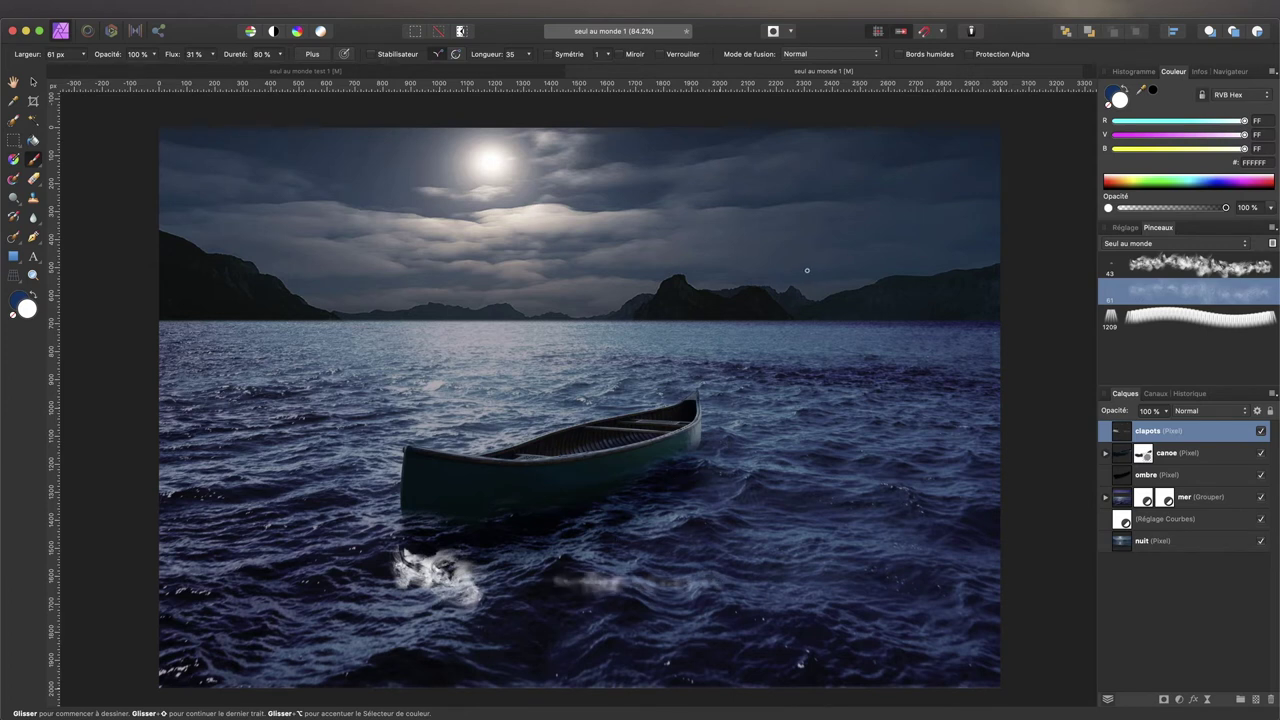
Step: Undo the test foam strokes and reopen the wave1 brush's settings
{"action": "key", "text": "ctrl+z"}
{"action": "key", "text": "ctrl+z"}
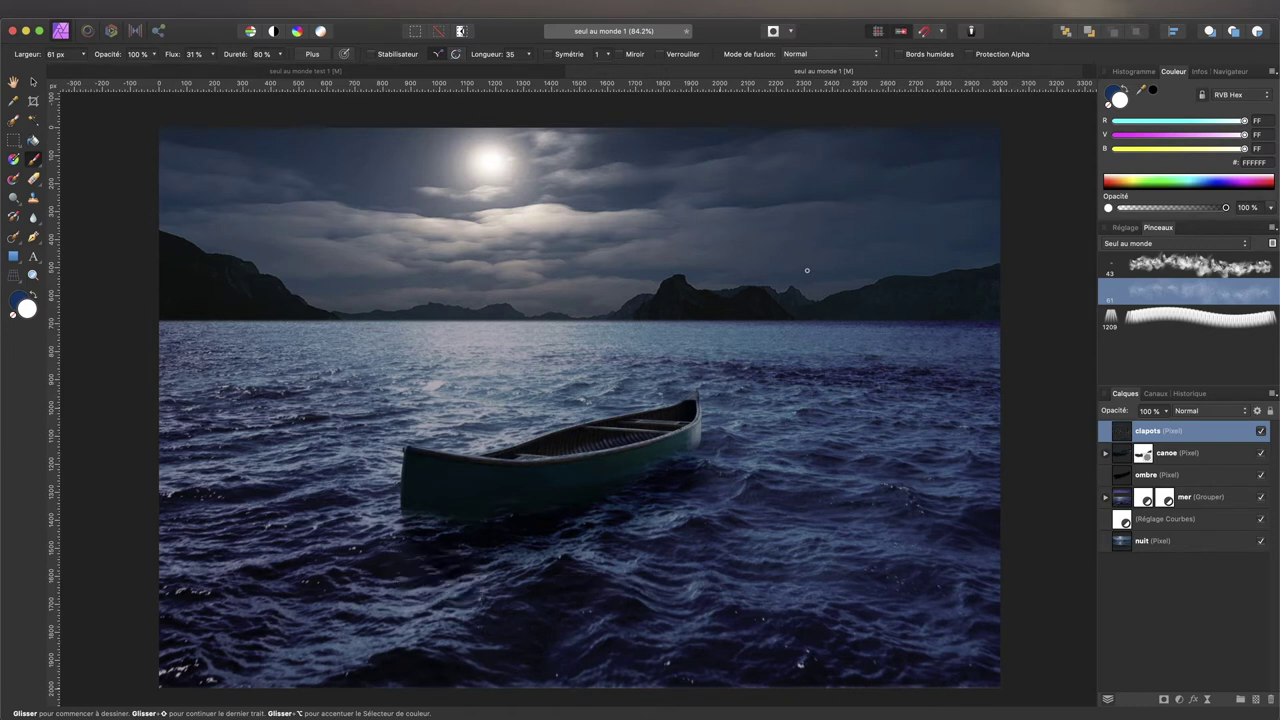
{"action": "left_click", "coordinate": [1209, 272]}
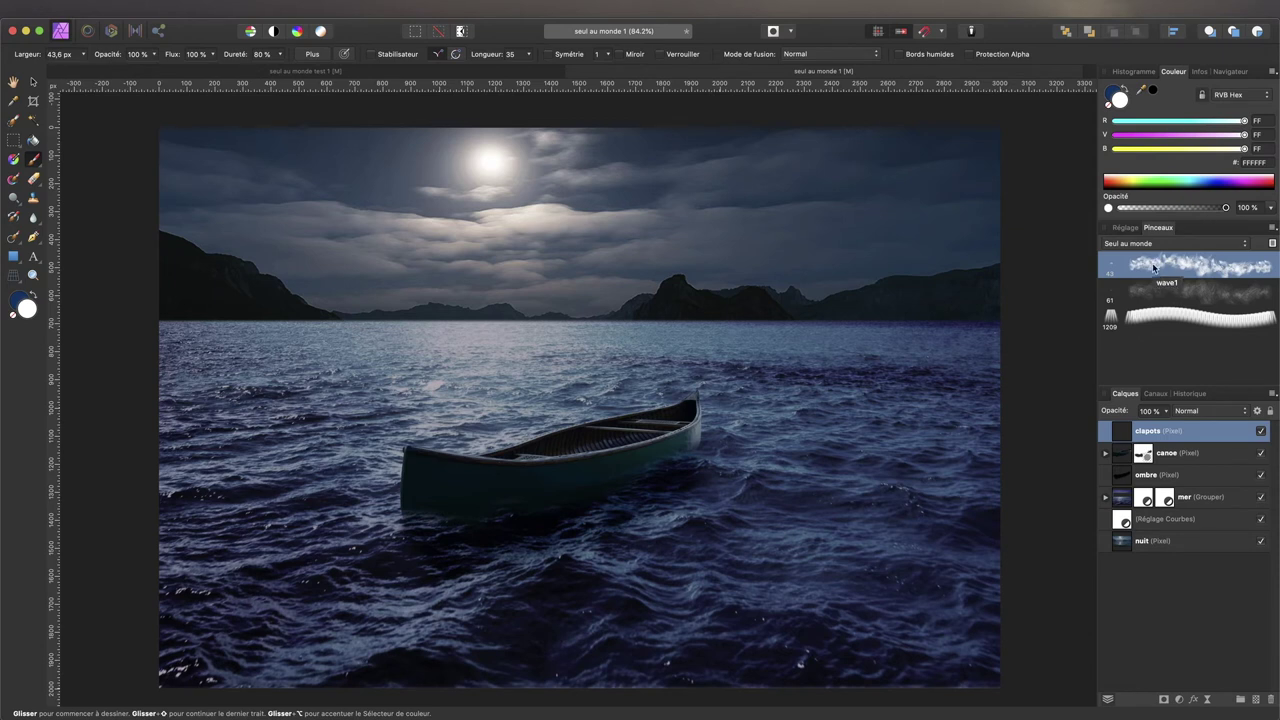
{"action": "double_click", "coordinate": [1114, 269]}
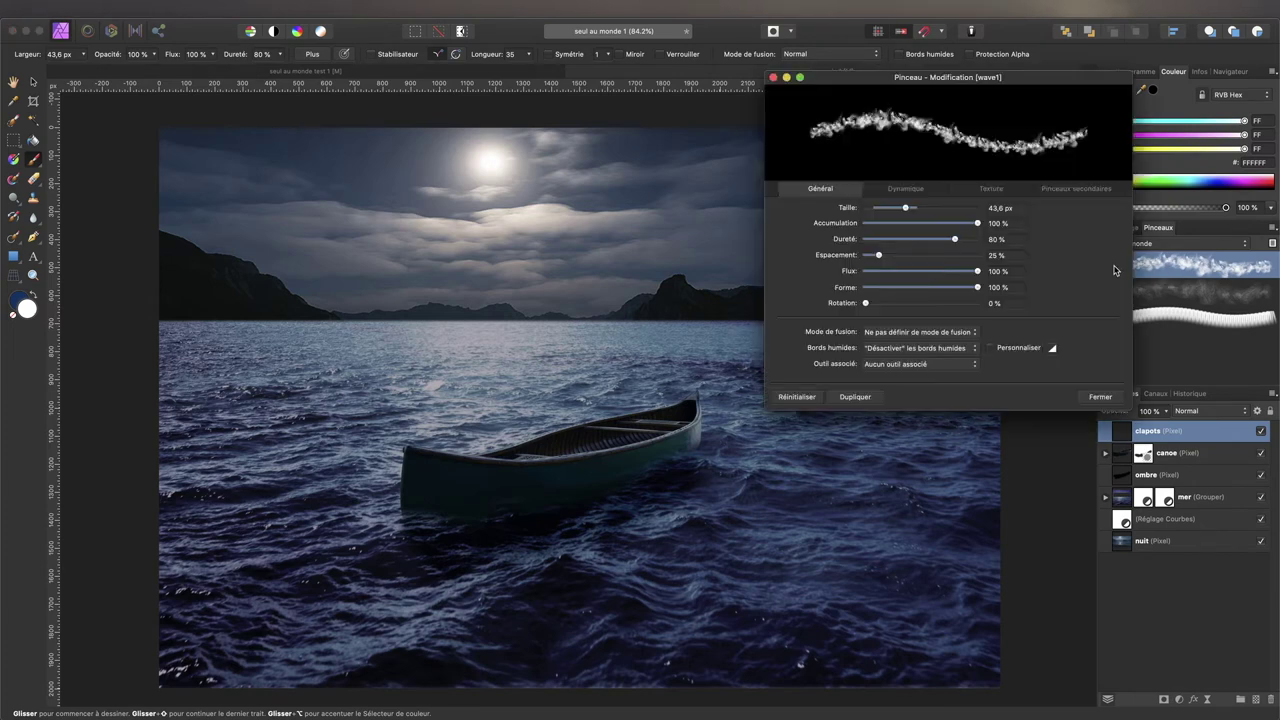
Step: Review wave1's Dynamics, then set its General rotation to about 18 %
{"action": "left_click_drag", "start_coordinate": [858, 84], "coordinate": [834, 94]}
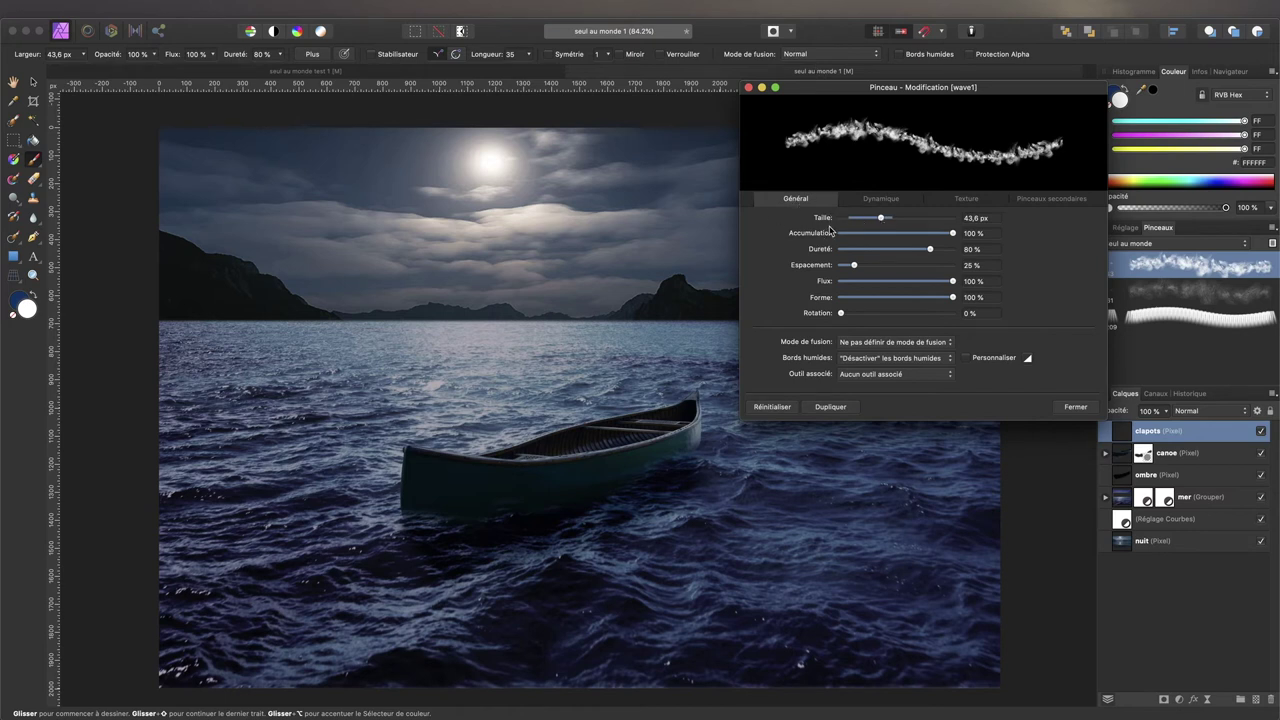
{"action": "left_click", "coordinate": [890, 199]}
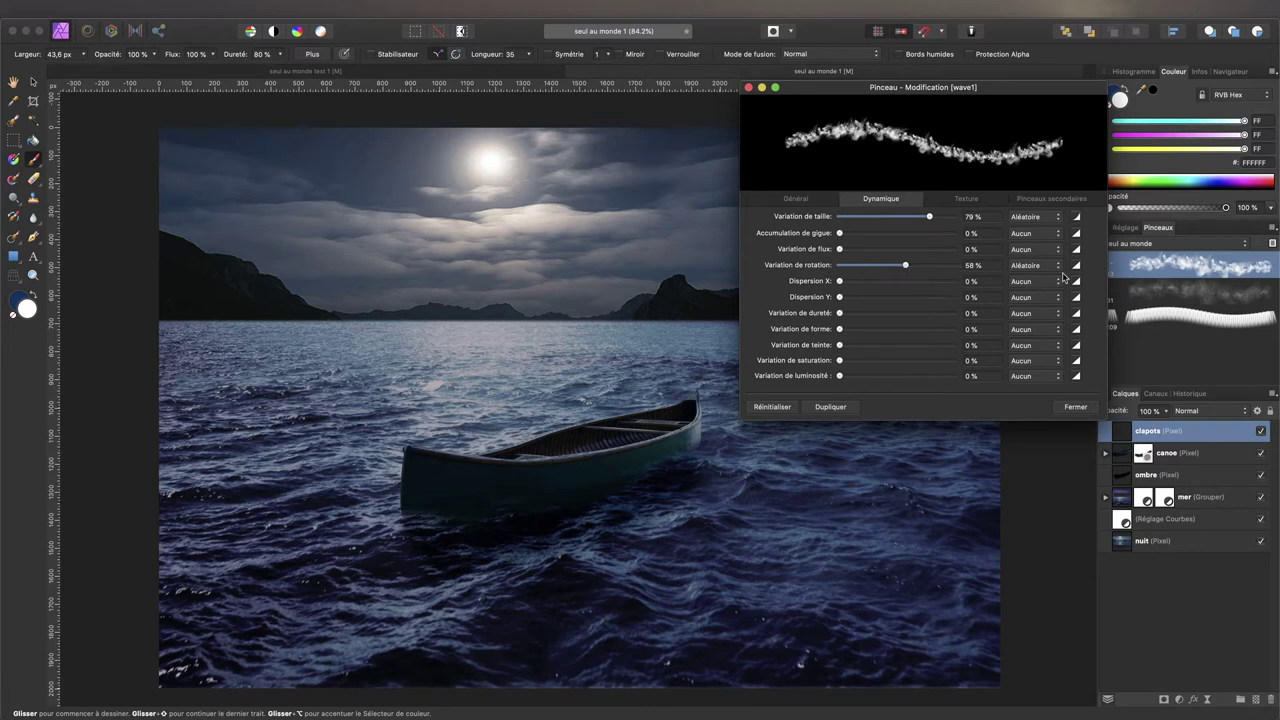
{"action": "left_click", "coordinate": [794, 199]}
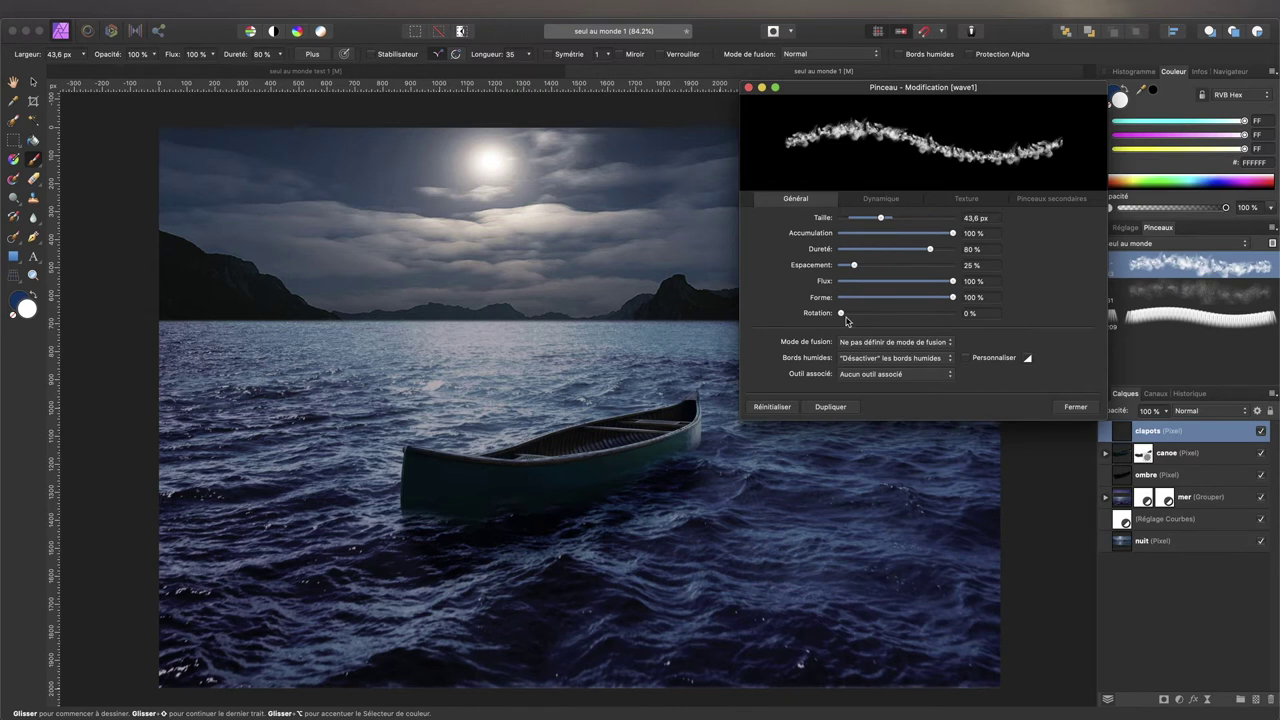
{"action": "left_click_drag", "start_coordinate": [843, 318], "coordinate": [895, 325]}
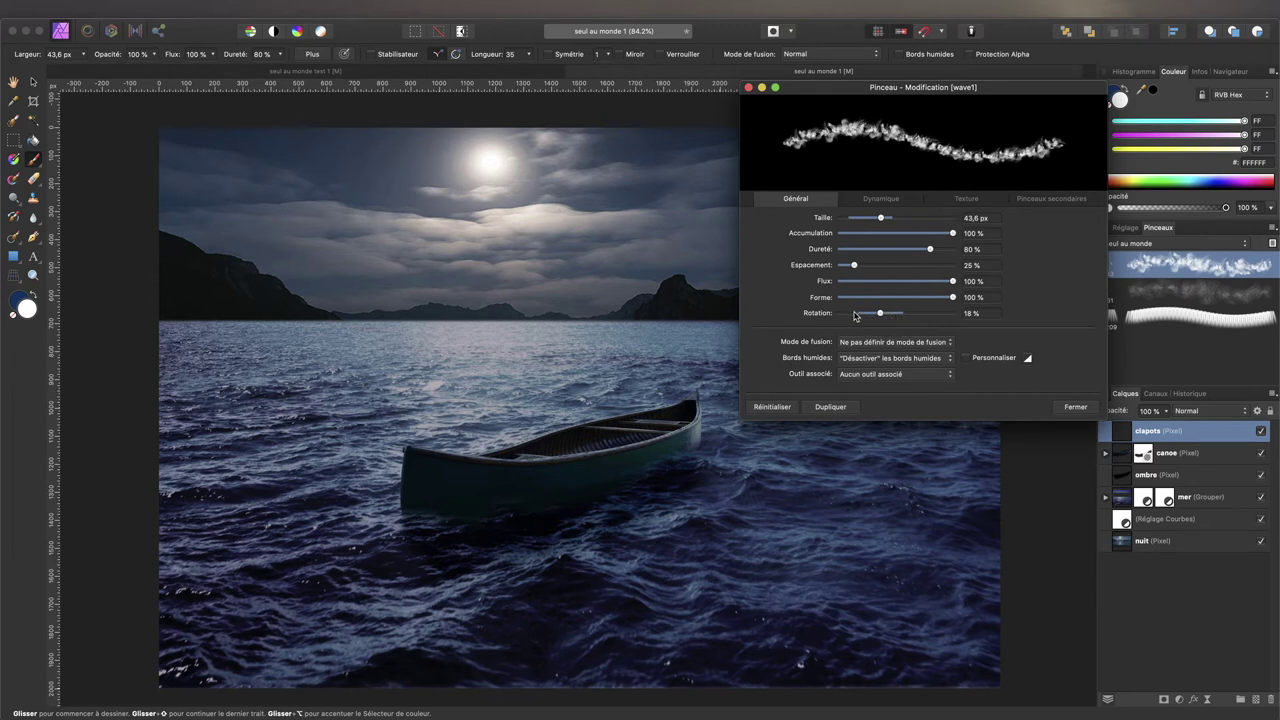
{"action": "left_click_drag", "start_coordinate": [882, 315], "coordinate": [895, 316]}
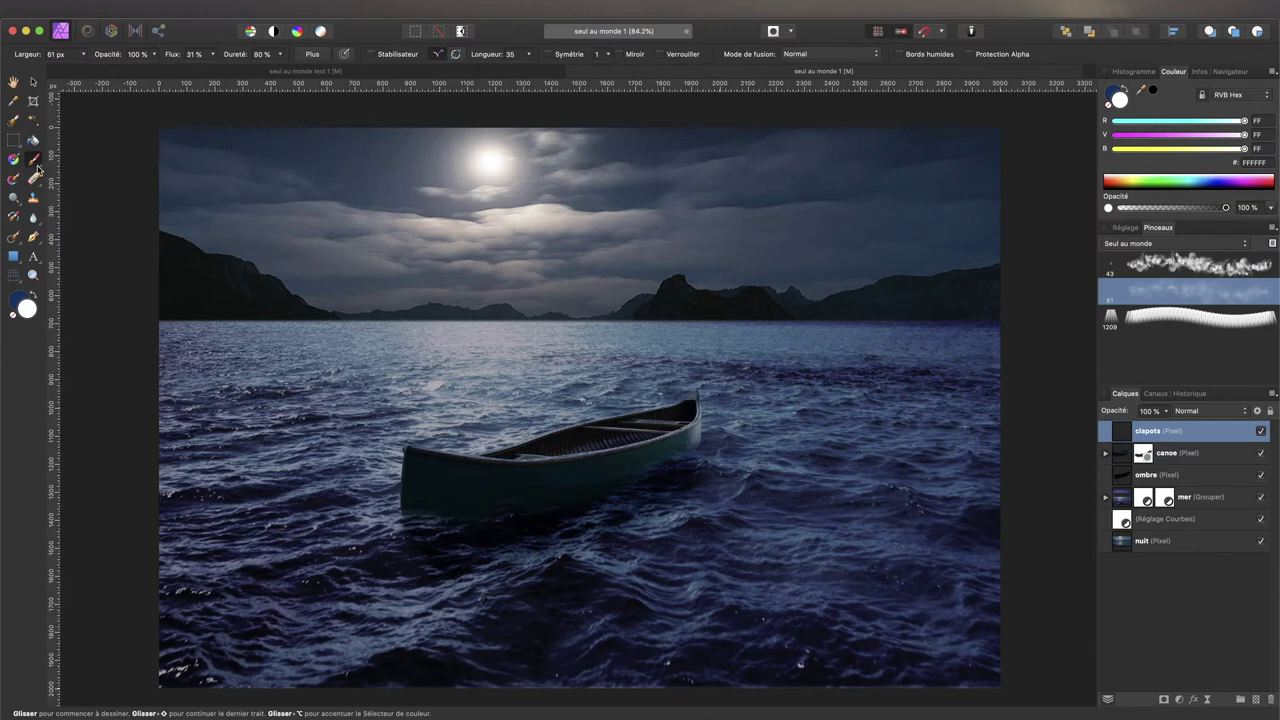
Step: Lower the brush flow and paint light 33 px white foam along the canoe's lower edge
{"action": "left_click_drag", "start_coordinate": [173, 58], "coordinate": [224, 58]}
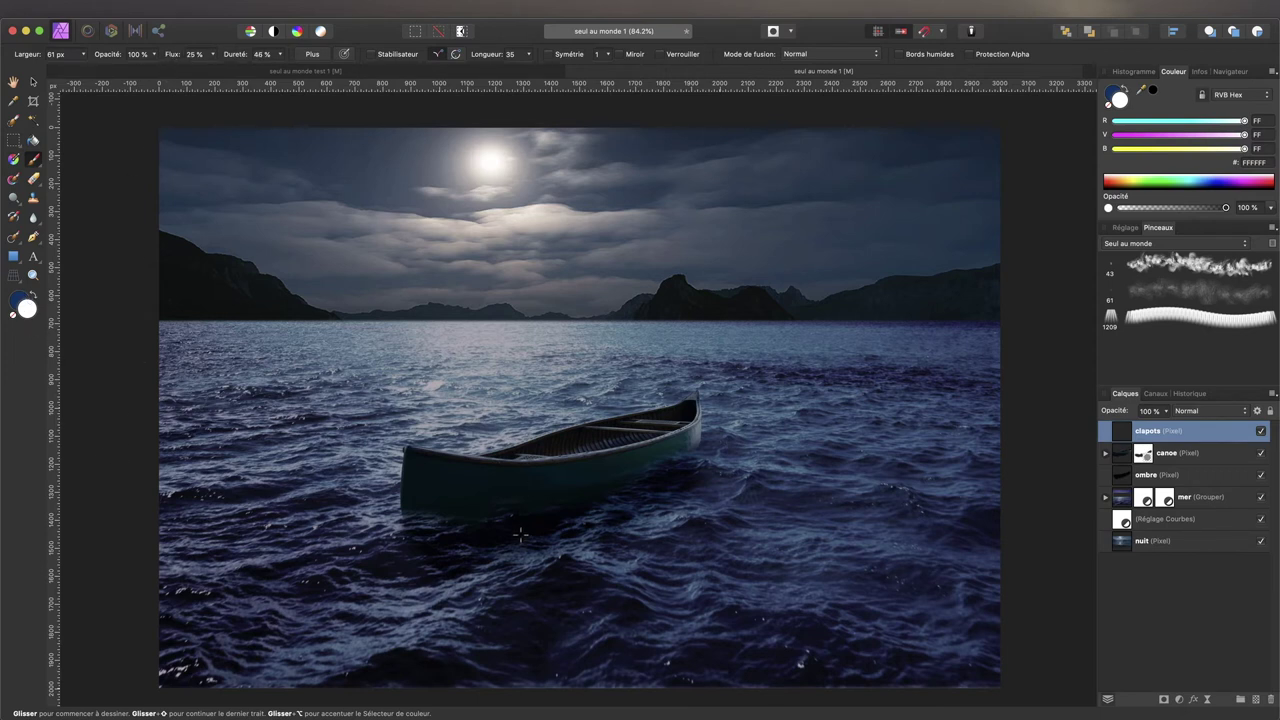
{"action": "left_click_drag", "start_coordinate": [446, 533], "coordinate": [446, 531]}
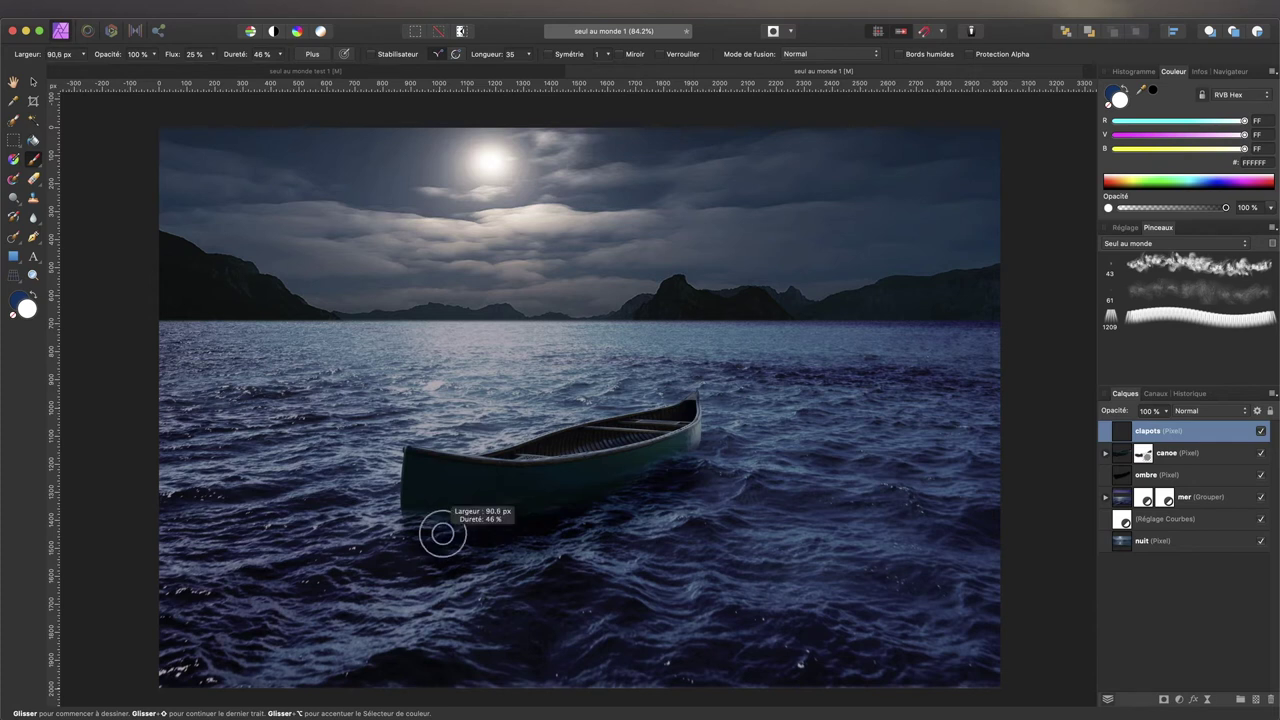
{"action": "mouse_move", "coordinate": [418, 511]}
{"action": "left_mouse_down"}
{"action": "mouse_move", "coordinate": [440, 514]}
{"action": "mouse_move", "coordinate": [405, 517]}
{"action": "mouse_move", "coordinate": [474, 506]}
{"action": "mouse_move", "coordinate": [540, 520]}
{"action": "left_mouse_up"}
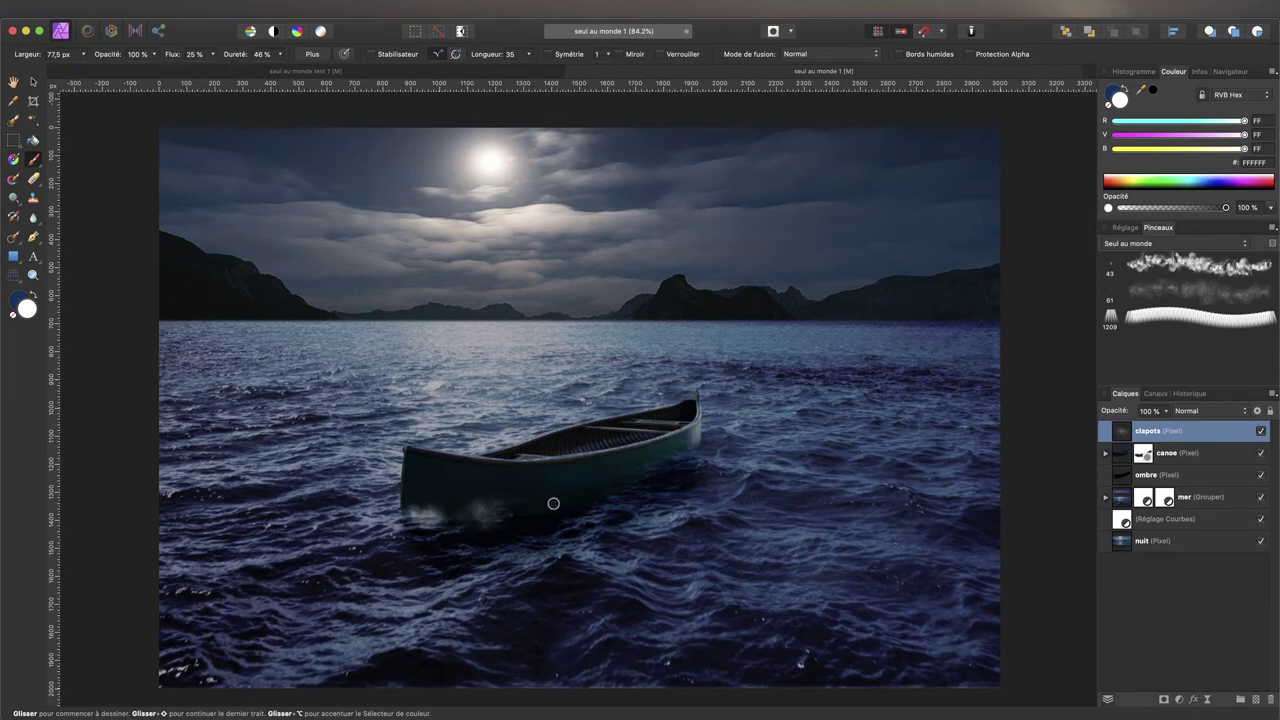
{"action": "key", "text": "super+z"}
{"action": "key", "text": "super+z"}
{"action": "key", "text": "super+z"}
{"action": "key", "text": "super+z"}
{"action": "key", "text": "super+z"}
{"action": "left_click_drag", "start_coordinate": [532, 530], "coordinate": [527, 530]}
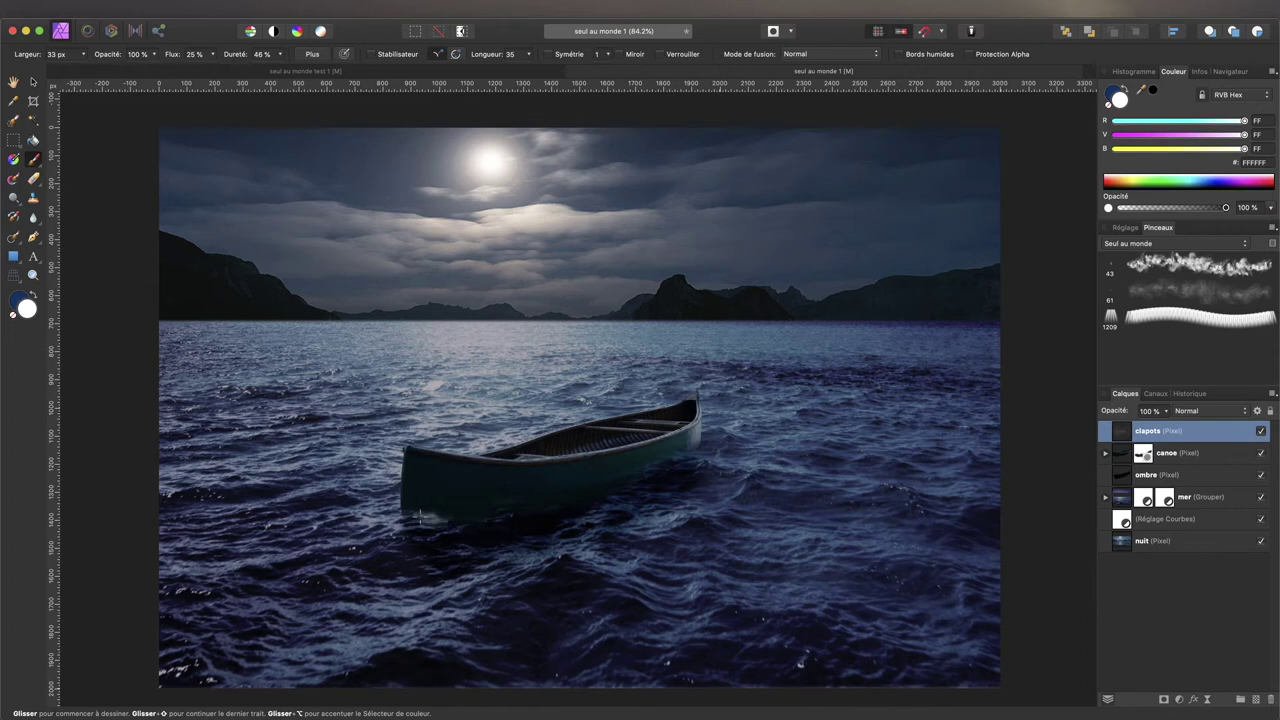
{"action": "mouse_move", "coordinate": [452, 518]}
{"action": "left_mouse_down"}
{"action": "mouse_move", "coordinate": [572, 508]}
{"action": "mouse_move", "coordinate": [595, 499]}
{"action": "mouse_move", "coordinate": [548, 500]}
{"action": "mouse_move", "coordinate": [671, 459]}
{"action": "left_mouse_up"}
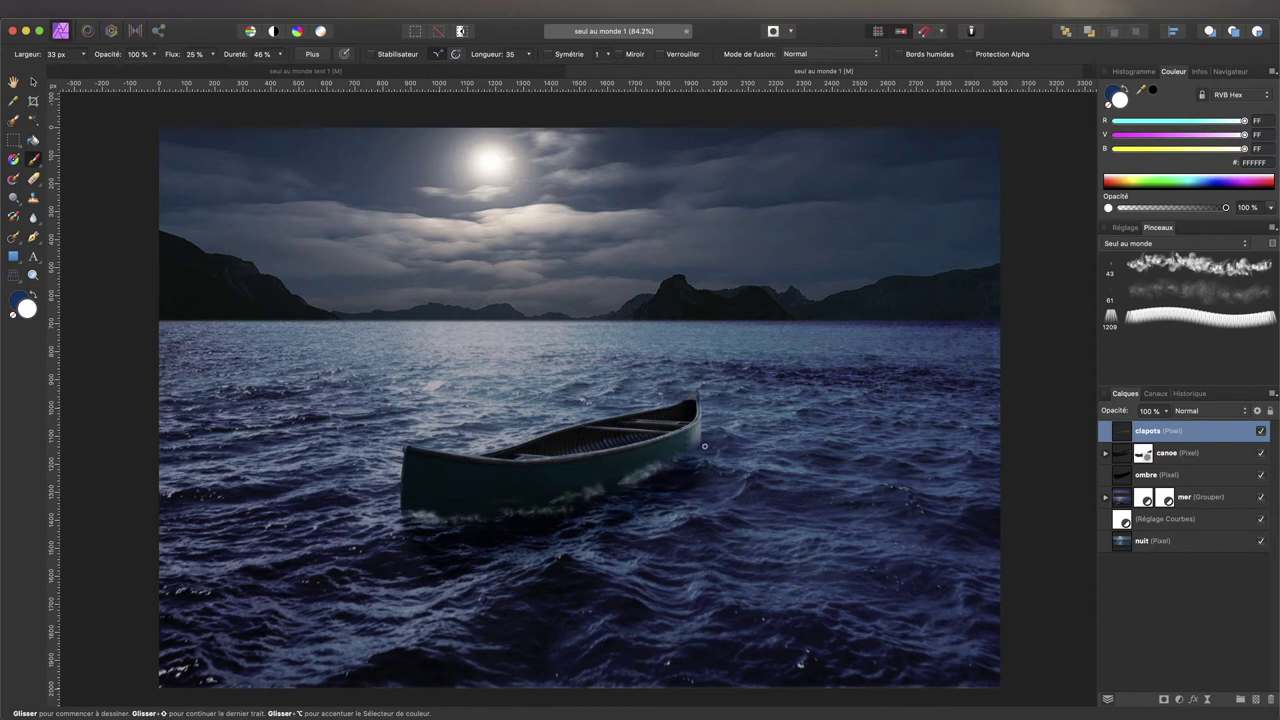
Step: Spray 130 px white foam trailing off the canoe's right end
{"action": "left_click_drag", "start_coordinate": [737, 431], "coordinate": [717, 439]}
{"action": "left_click_drag", "start_coordinate": [744, 484], "coordinate": [755, 475]}
{"action": "left_click_drag", "start_coordinate": [728, 432], "coordinate": [756, 423]}
{"action": "left_click_drag", "start_coordinate": [714, 438], "coordinate": [796, 409]}
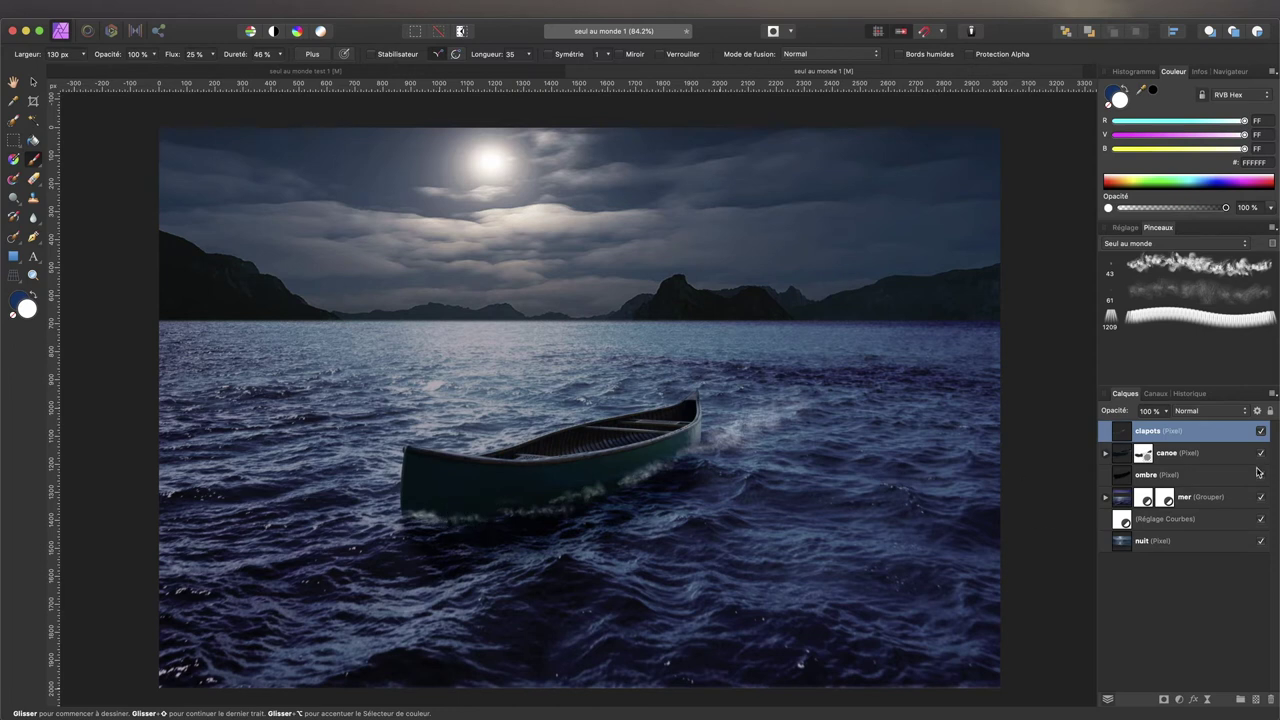
{"action": "left_click", "coordinate": [1147, 289]}
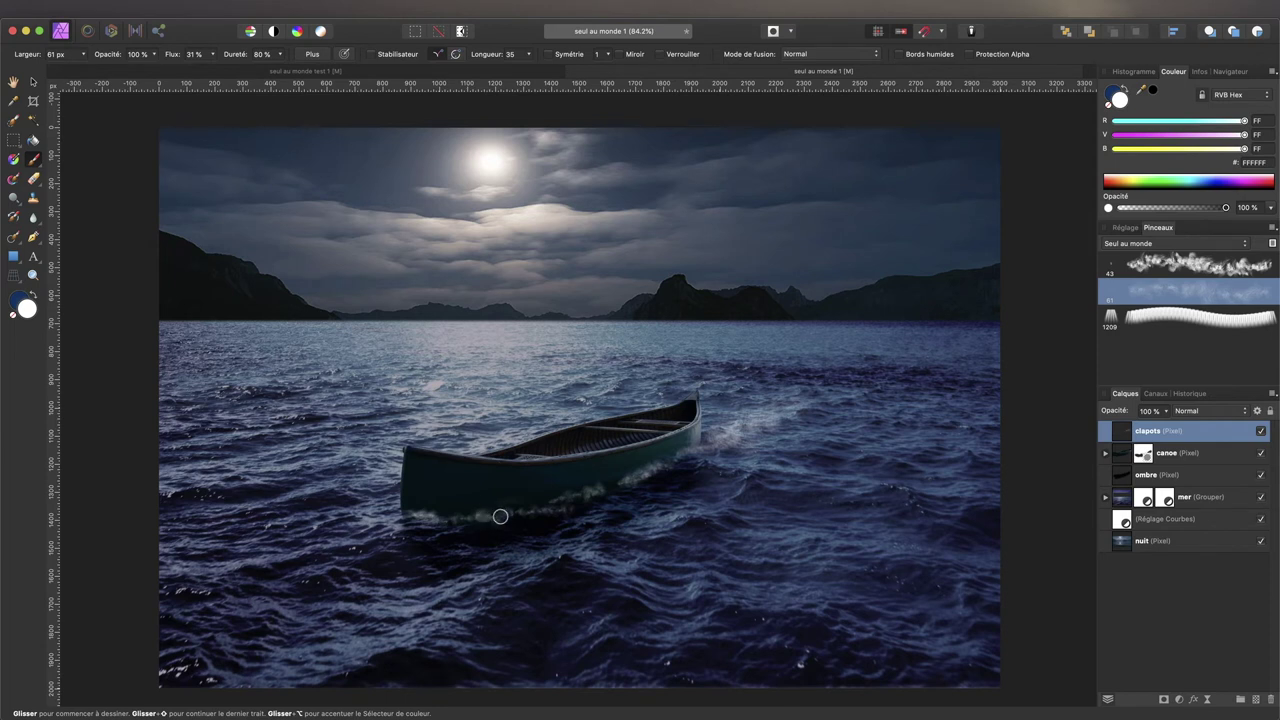
Step: Add wave1 foam along the canoe's bottom edge and fade clapots to about 60 % opacity
{"action": "left_click", "coordinate": [1120, 266]}
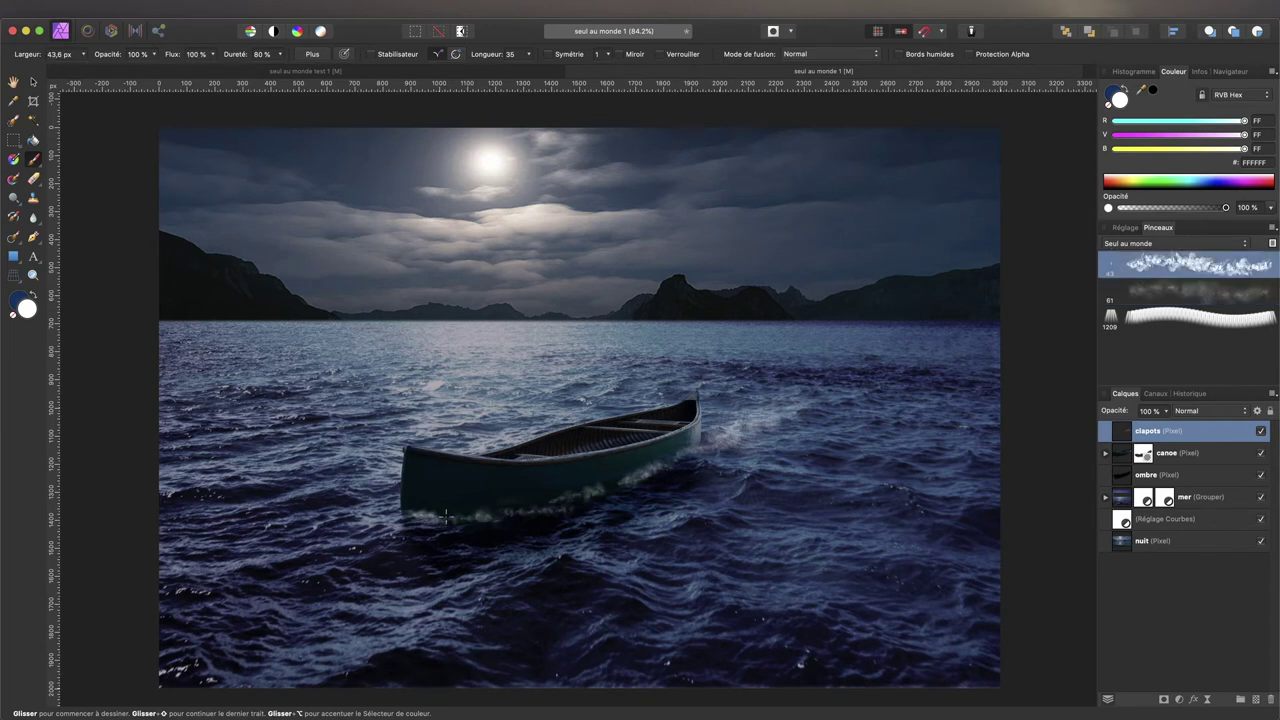
{"action": "left_click_drag", "start_coordinate": [446, 515], "coordinate": [464, 517]}
{"action": "left_click_drag", "start_coordinate": [621, 486], "coordinate": [611, 487]}
{"action": "left_click_drag", "start_coordinate": [1125, 415], "coordinate": [1098, 414]}
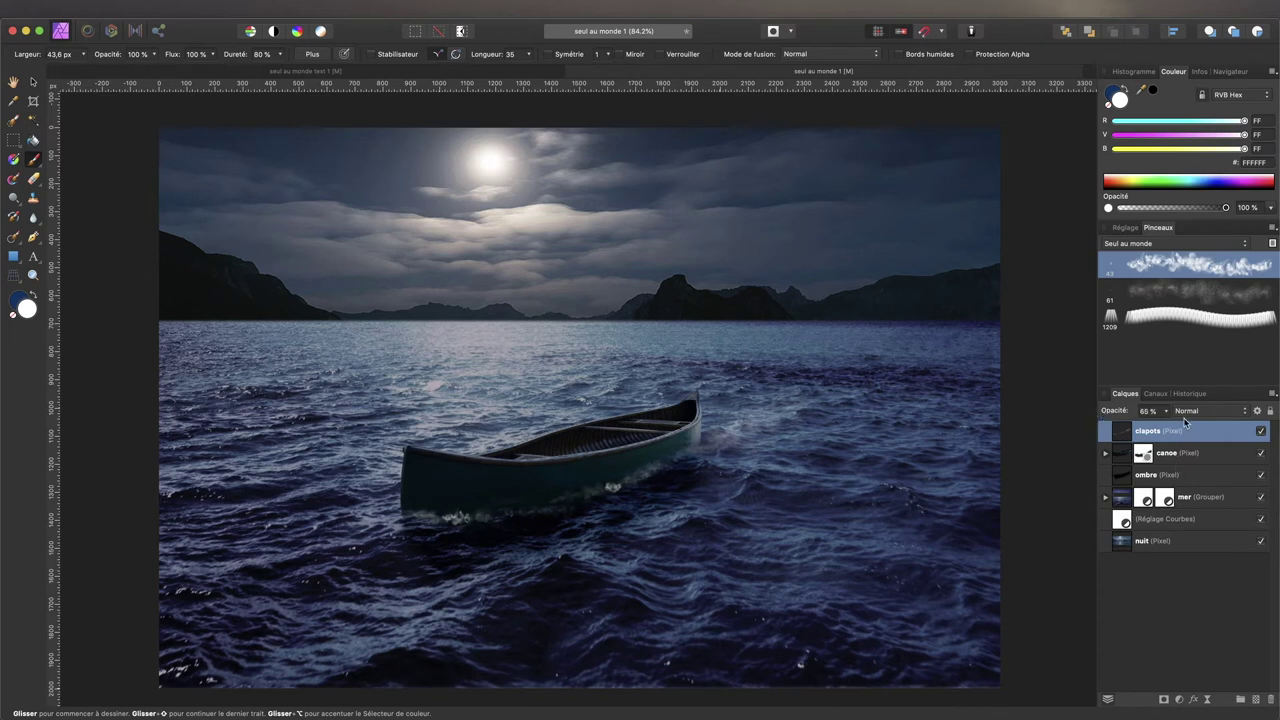
Step: Blend clapots with Lumière crue and add canoe and ombre to the selection
{"action": "left_click", "coordinate": [1214, 411]}
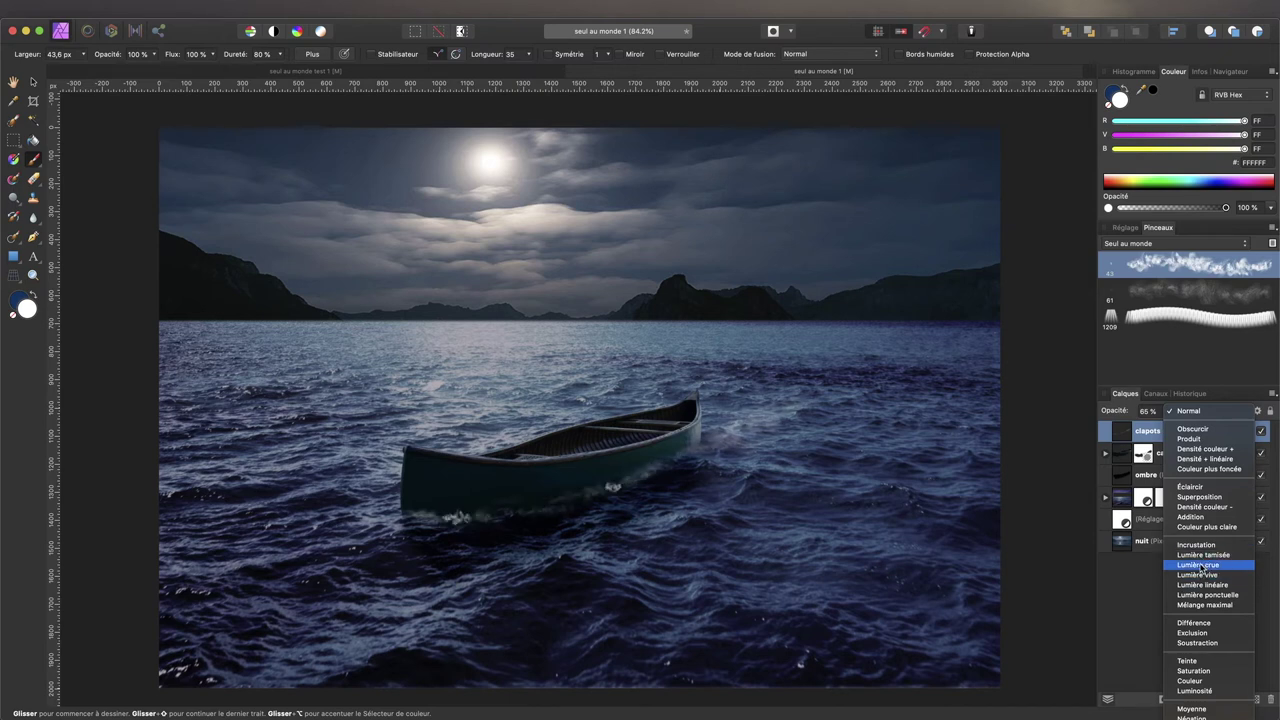
{"action": "left_click", "coordinate": [1200, 565]}
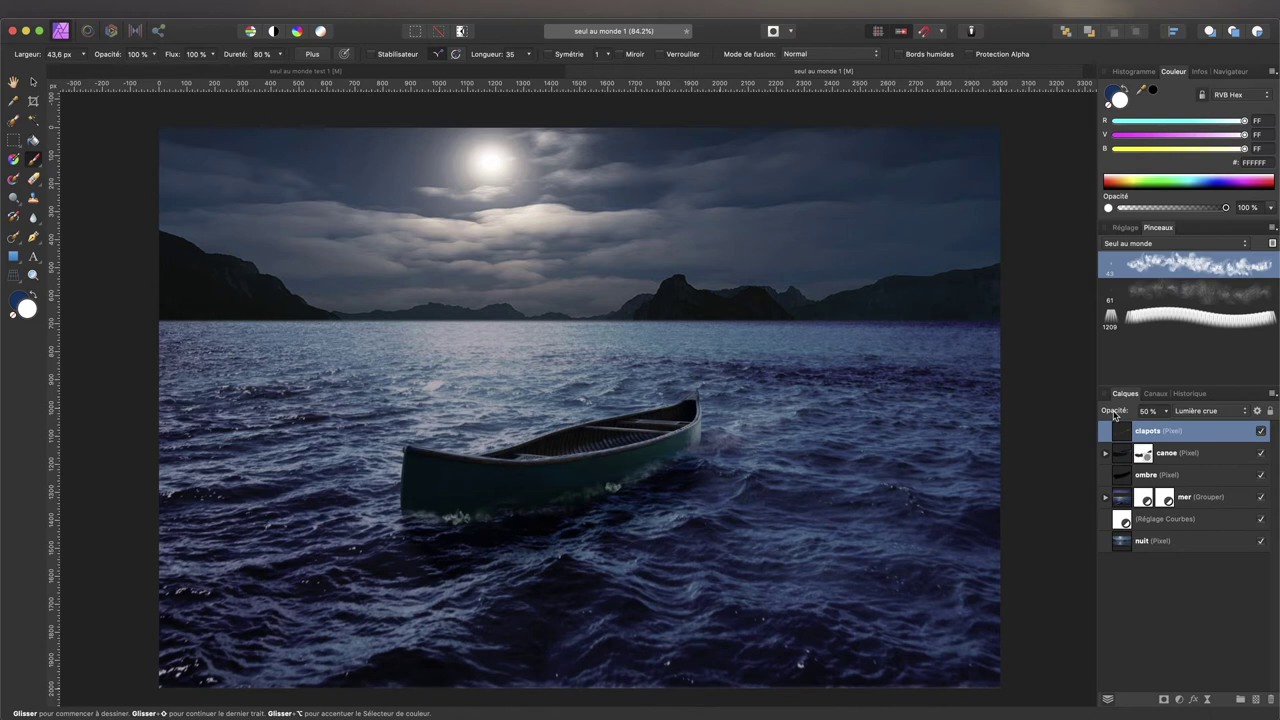
{"action": "left_click", "coordinate": [1224, 482], "text": "shift"}
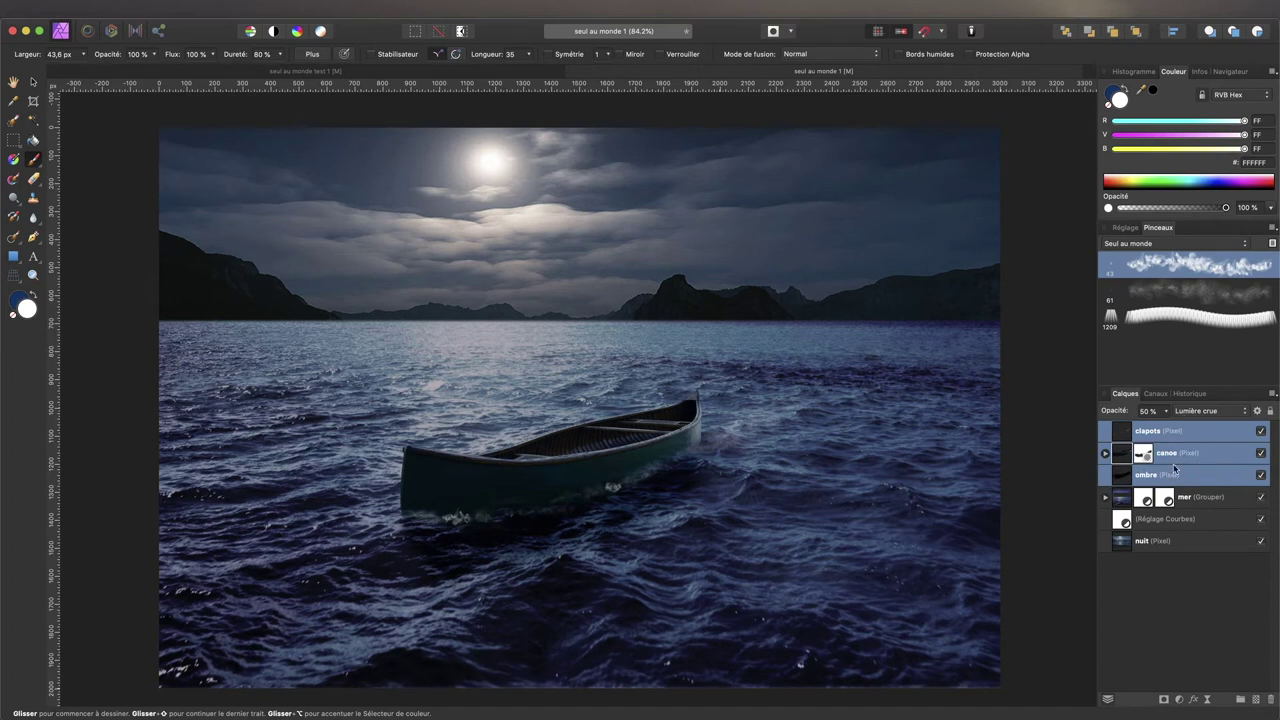
Step: Group the clapots, canoe and ombre layers and name the group 'canoé'
{"action": "left_click", "coordinate": [1105, 455]}
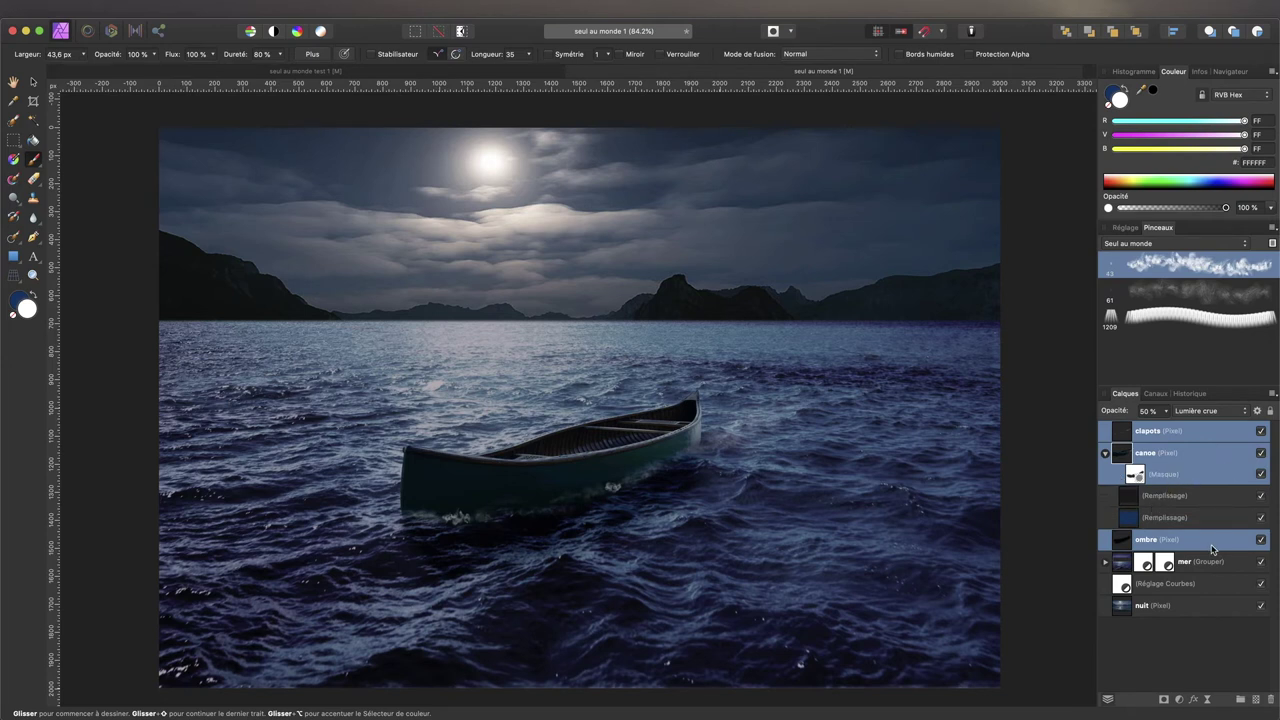
{"action": "left_click", "coordinate": [1240, 700]}
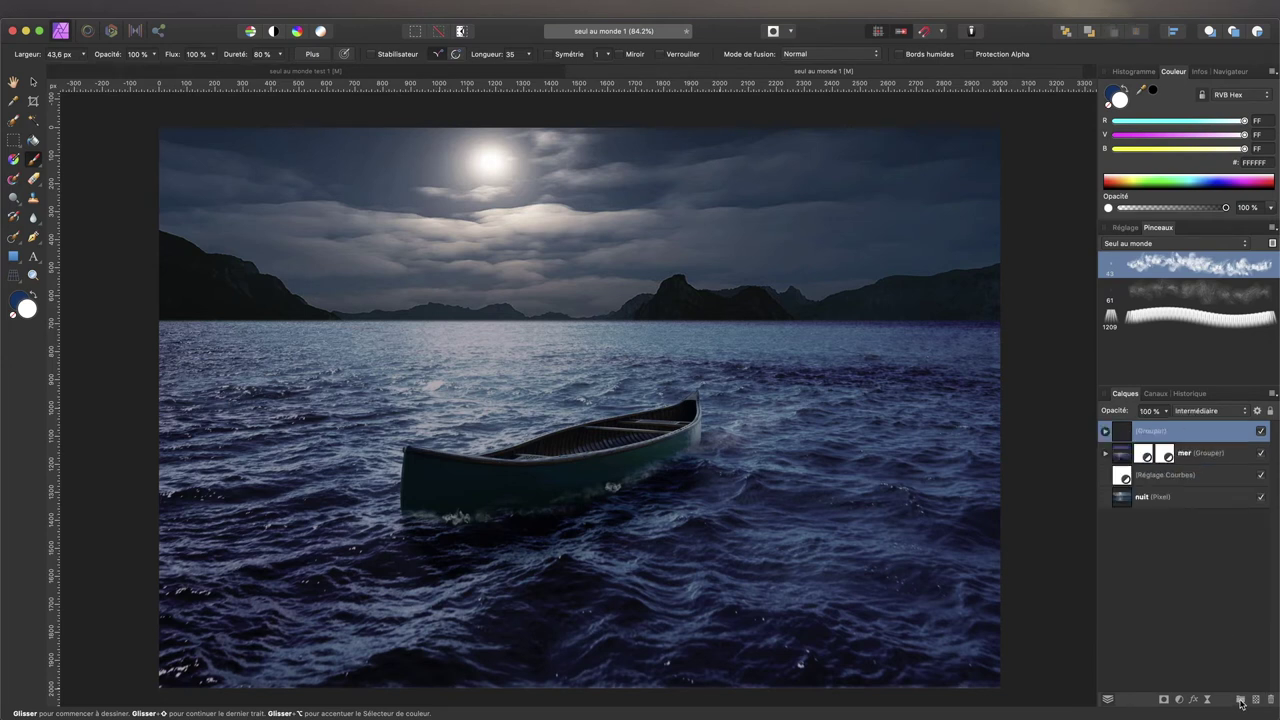
{"action": "double_click", "coordinate": [1150, 432]}
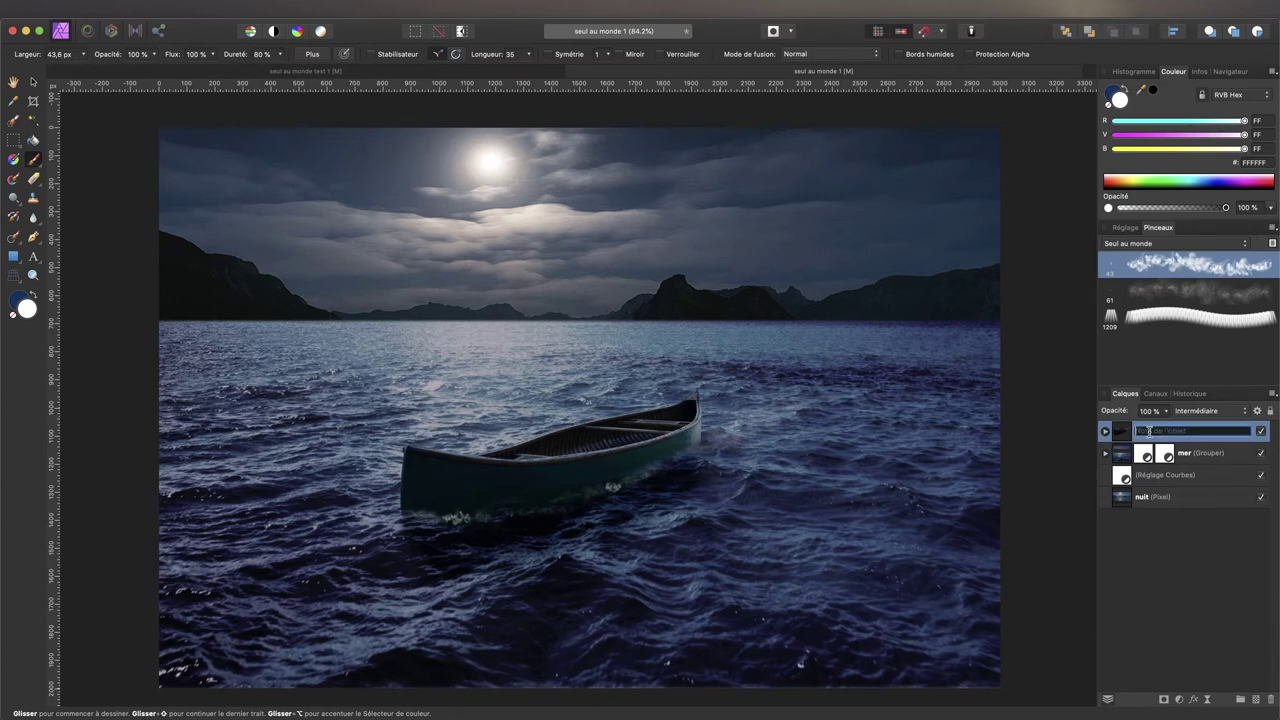
{"action": "type", "text": "c"}
{"action": "key", "text": "Return"}
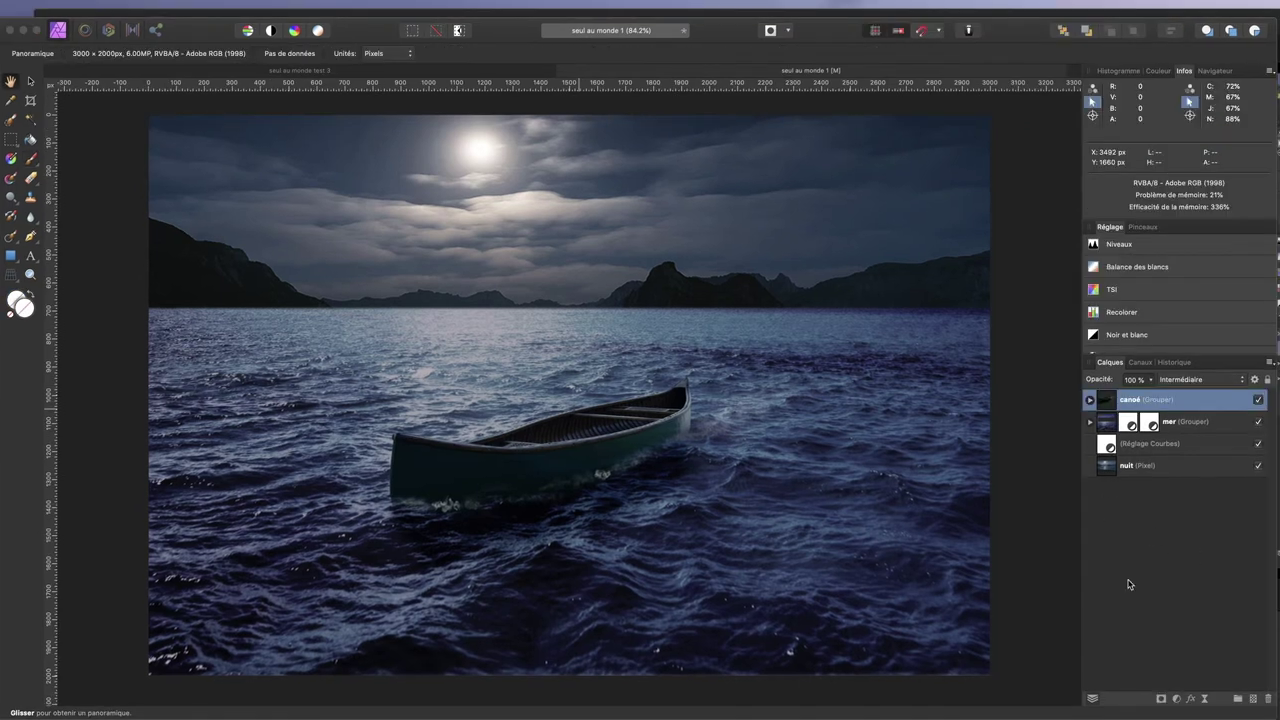
Step: Deselect the canoé group and insert femme.jpg using Fichier > Insérer…
{"action": "left_click", "coordinate": [1128, 584]}
{"action": "mouse_move", "coordinate": [110, 3]}
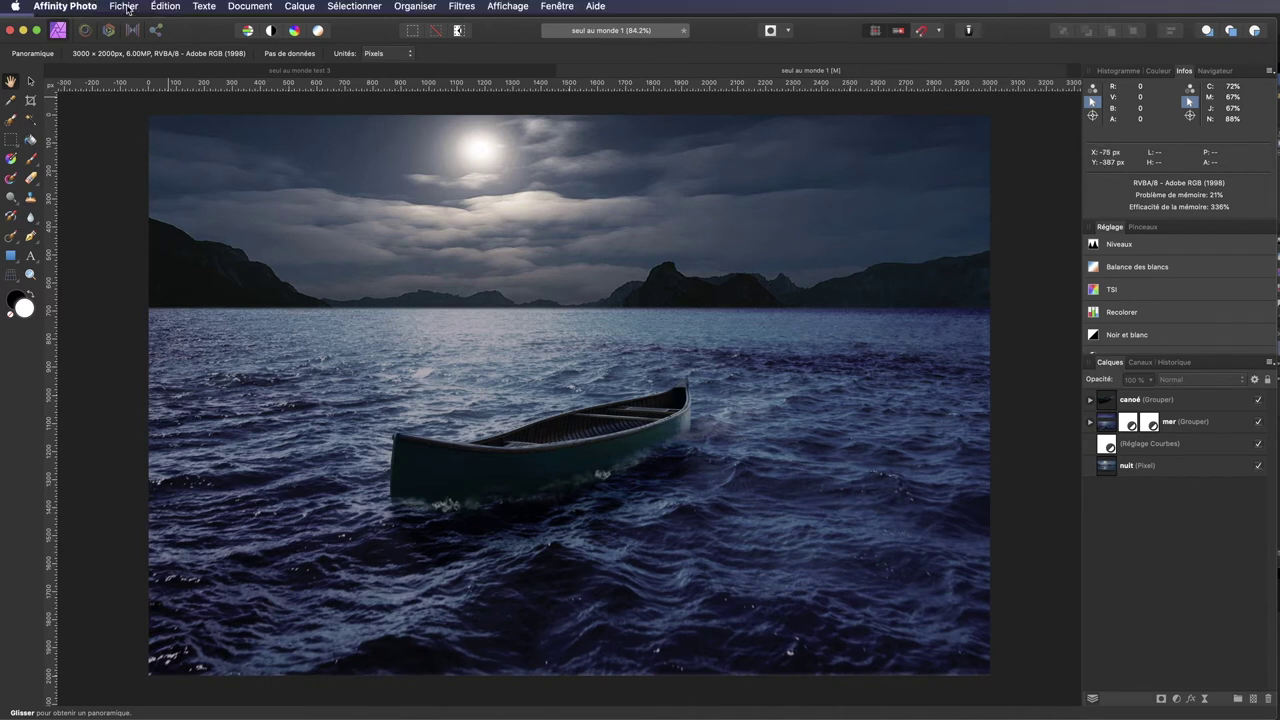
{"action": "left_click", "coordinate": [124, 8]}
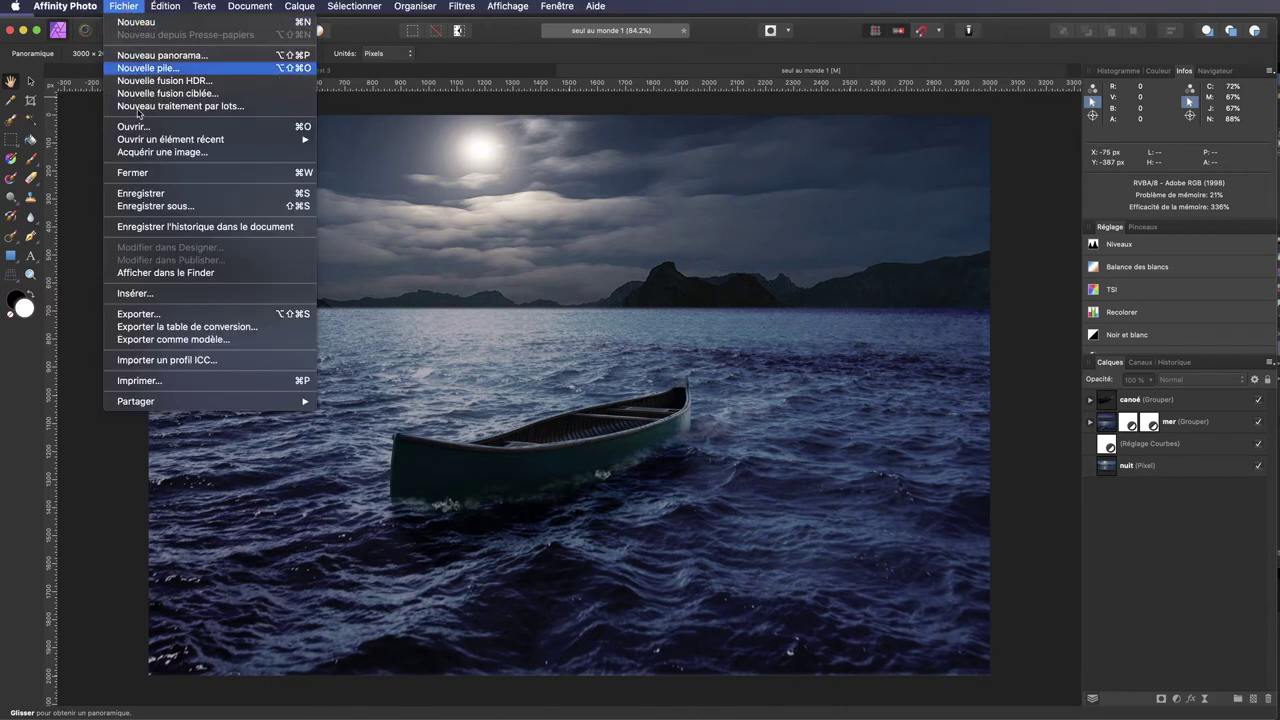
{"action": "left_click", "coordinate": [144, 295]}
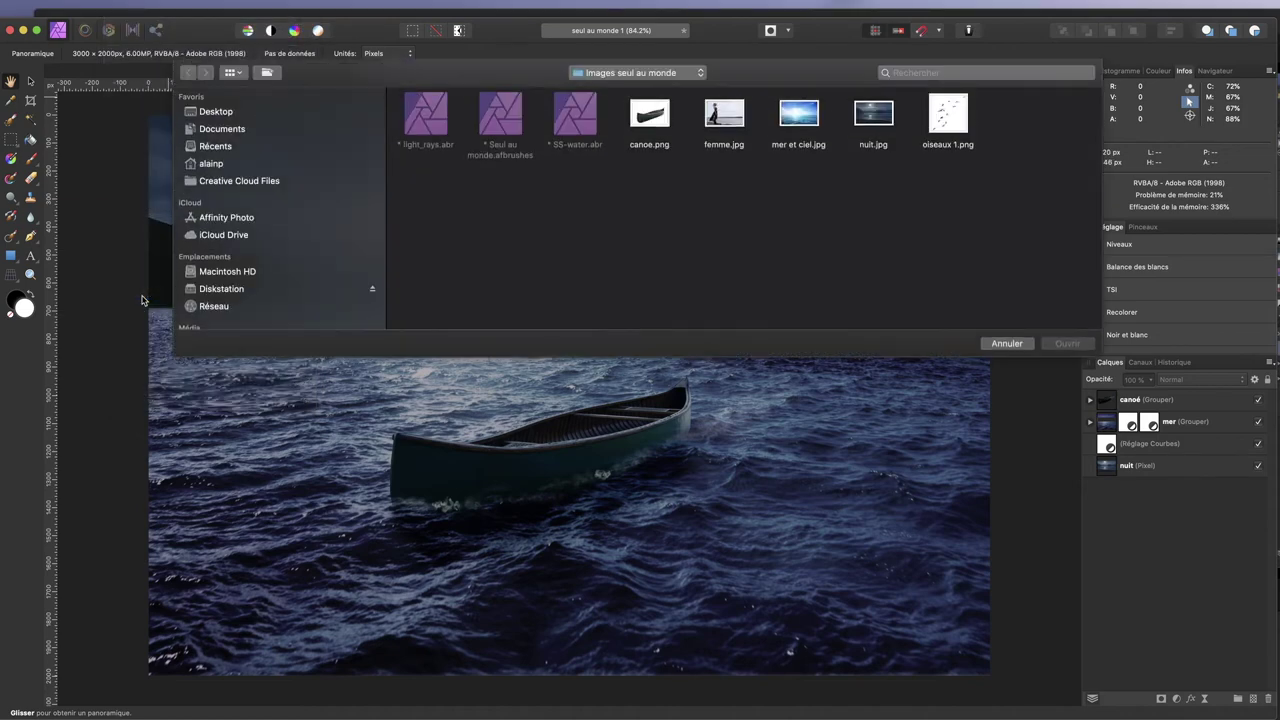
{"action": "left_click", "coordinate": [724, 115]}
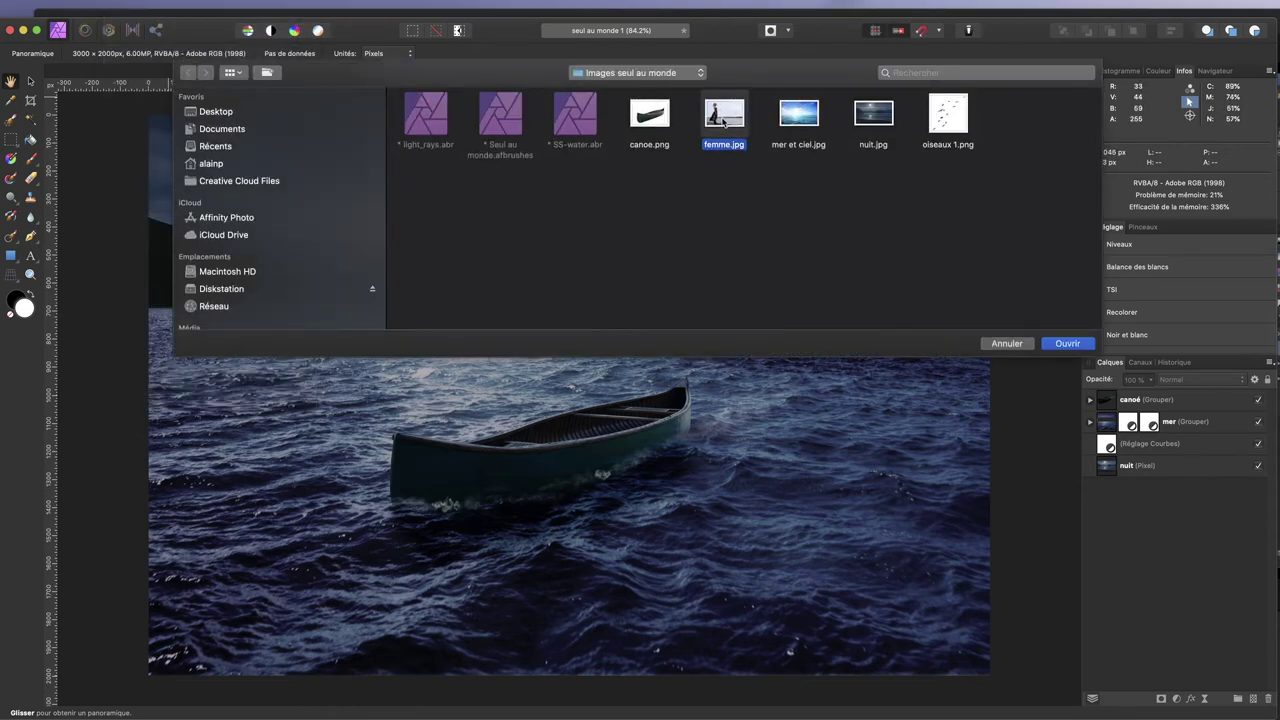
{"action": "left_click", "coordinate": [1074, 346]}
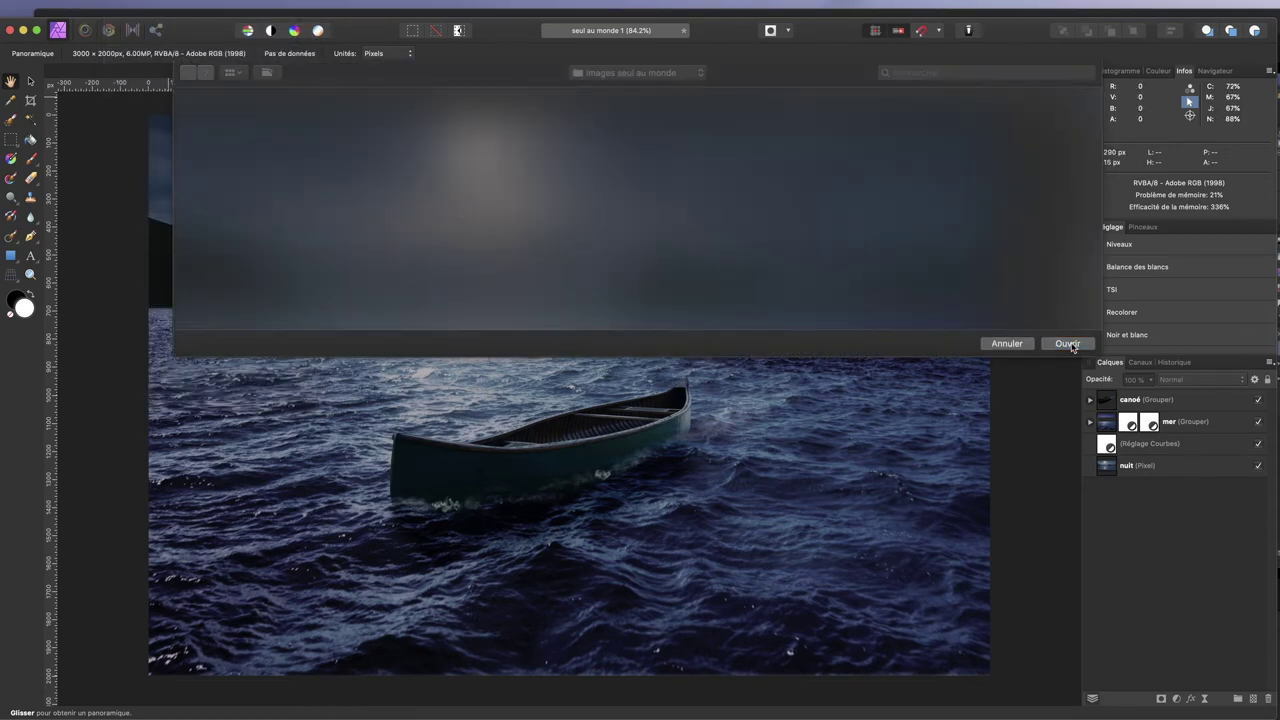
{"action": "scroll", "coordinate": [424, 204], "scroll_direction": "up", "scroll_amount": 3}
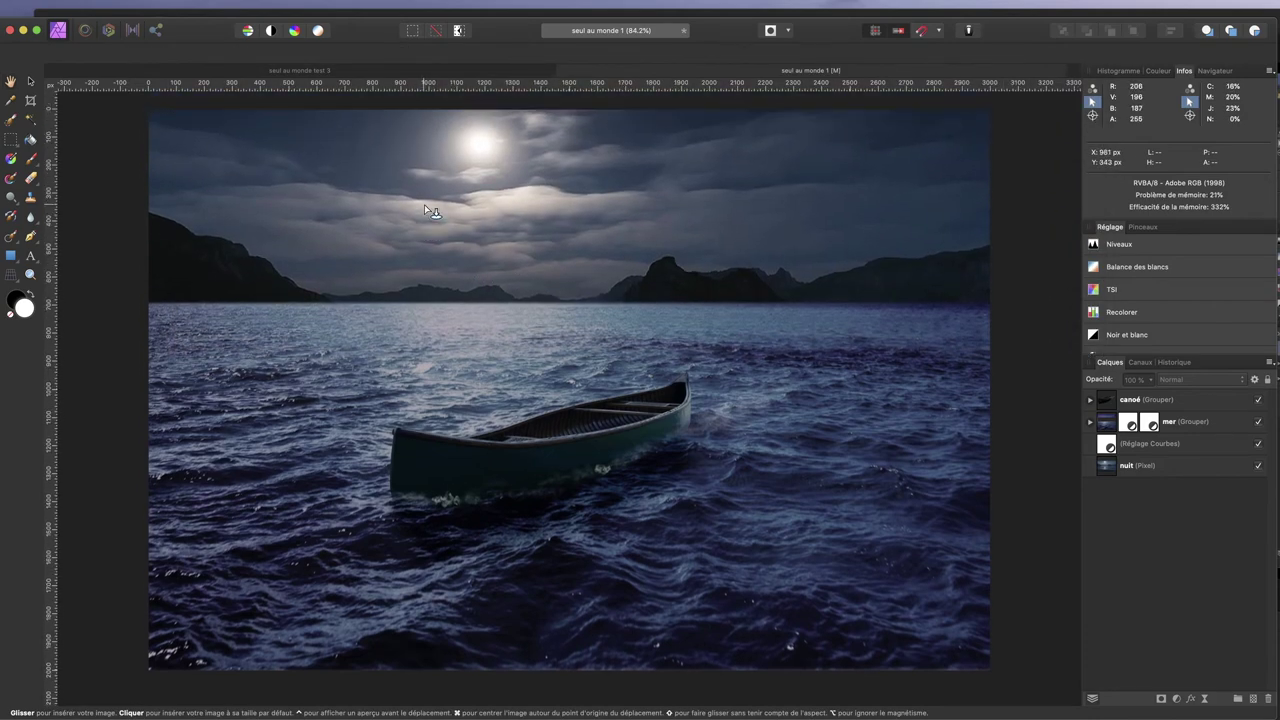
Step: Place the femme photo, scale it down and position the woman over the canoe
{"action": "mouse_move", "coordinate": [378, 178]}
{"action": "left_mouse_down"}
{"action": "mouse_move", "coordinate": [485, 285]}
{"action": "mouse_move", "coordinate": [924, 603]}
{"action": "left_mouse_up"}
{"action": "mouse_move", "coordinate": [500, 401]}
{"action": "left_mouse_down"}
{"action": "mouse_move", "coordinate": [550, 283]}
{"action": "mouse_move", "coordinate": [556, 325]}
{"action": "left_mouse_up"}
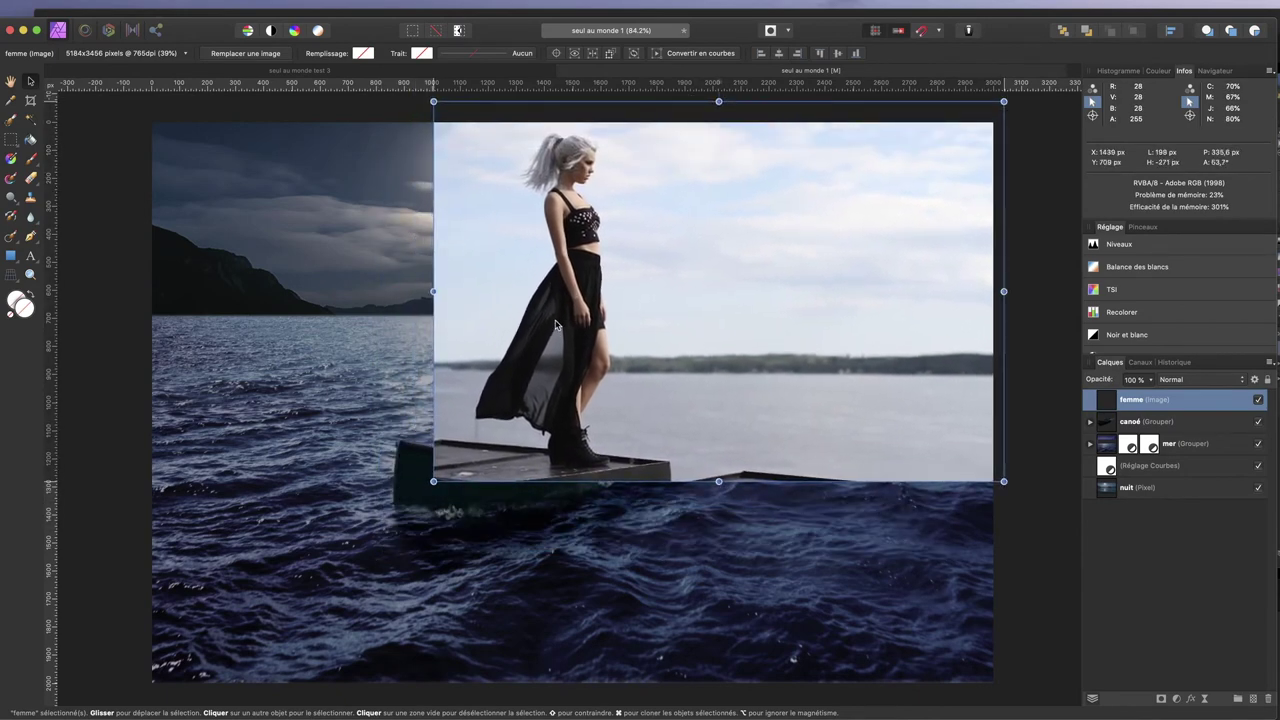
{"action": "scroll", "coordinate": [556, 325], "scroll_direction": "up", "scroll_amount": 3}
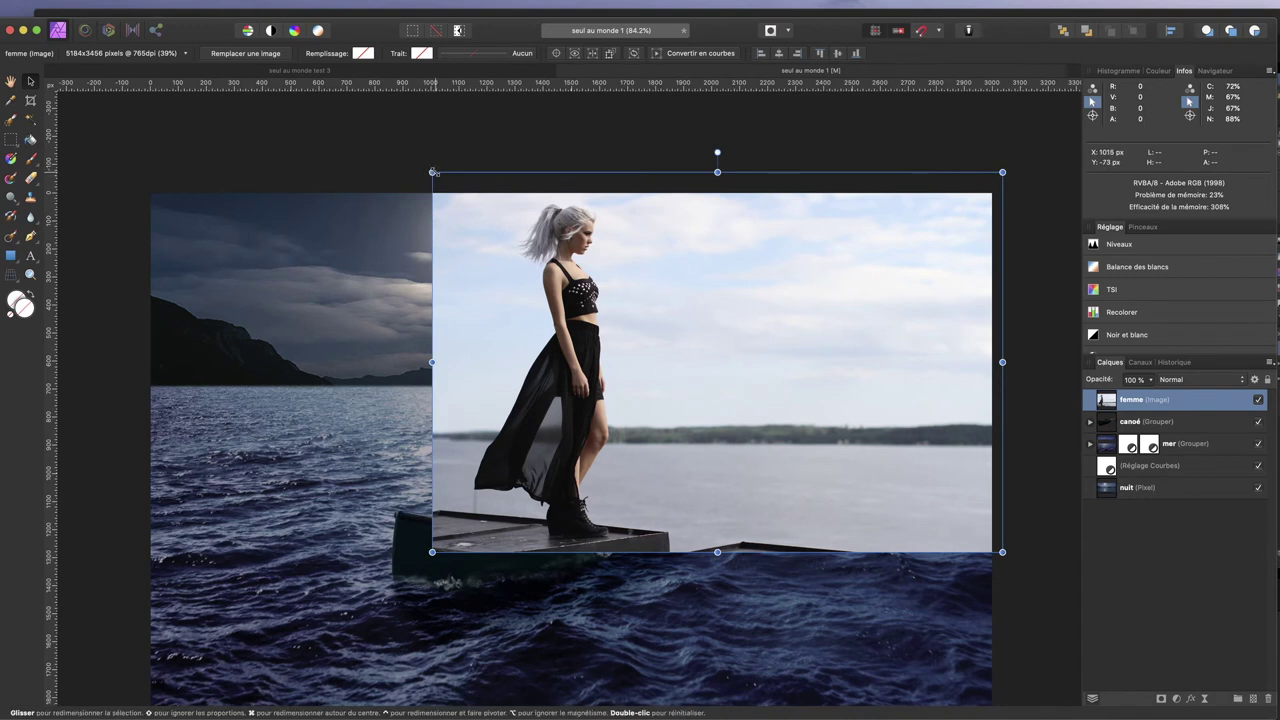
{"action": "left_click_drag", "start_coordinate": [432, 172], "coordinate": [530, 237]}
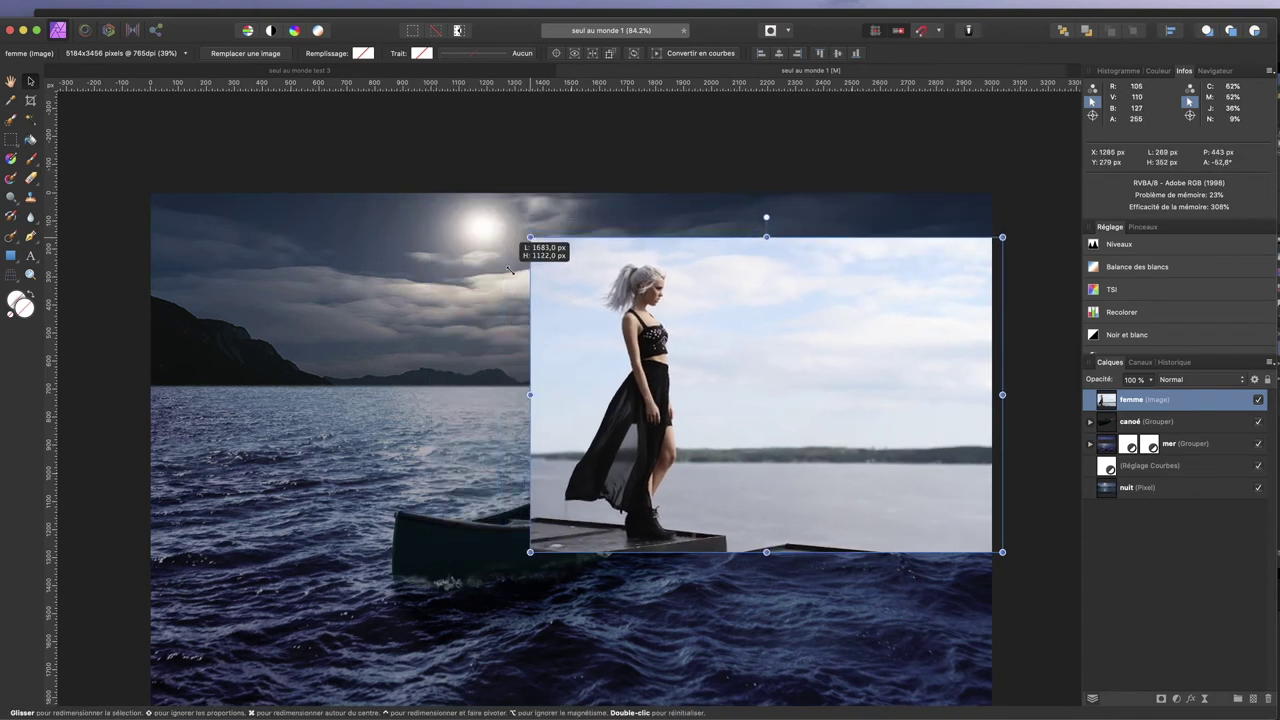
{"action": "left_click_drag", "start_coordinate": [650, 352], "coordinate": [560, 362]}
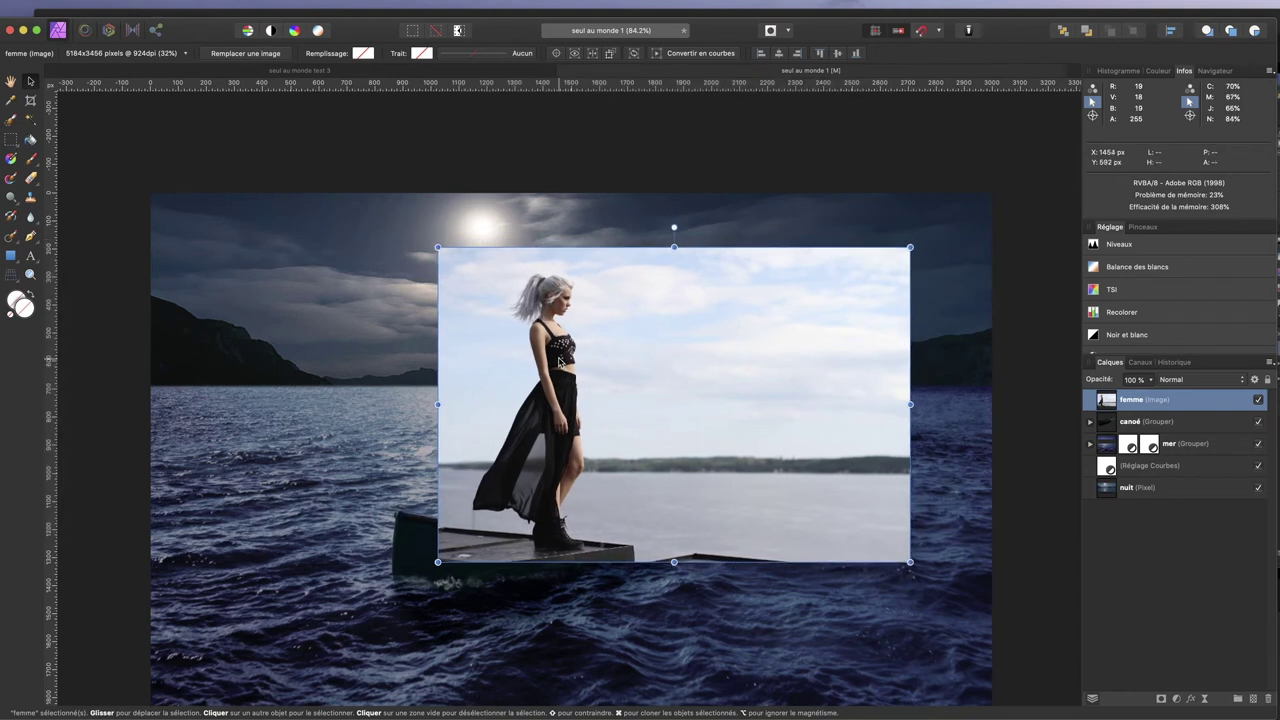
{"action": "left_click_drag", "start_coordinate": [909, 248], "coordinate": [886, 263]}
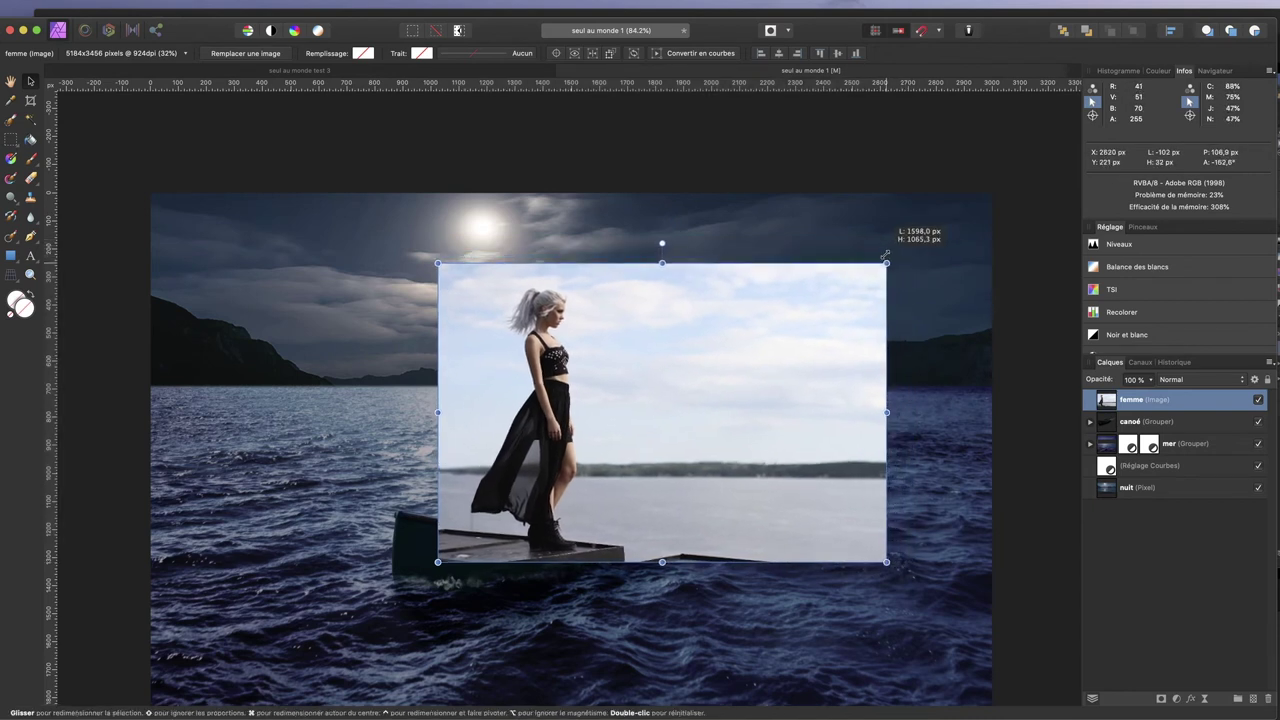
{"action": "mouse_move", "coordinate": [668, 381]}
{"action": "left_mouse_down"}
{"action": "mouse_move", "coordinate": [663, 346]}
{"action": "mouse_move", "coordinate": [686, 291]}
{"action": "mouse_move", "coordinate": [711, 370]}
{"action": "left_mouse_up"}
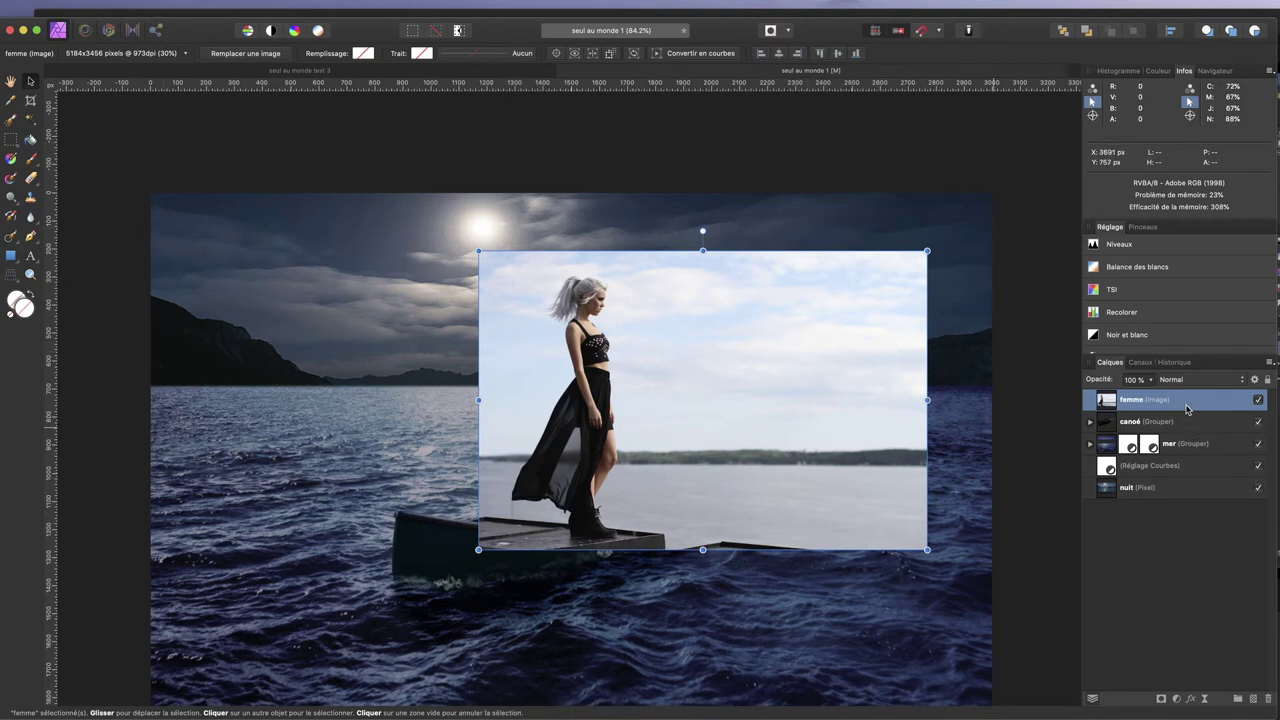
Step: Rasterize the femme layer with Tramer… and zoom in using the Selection Brush
{"action": "right_click", "coordinate": [1187, 409]}
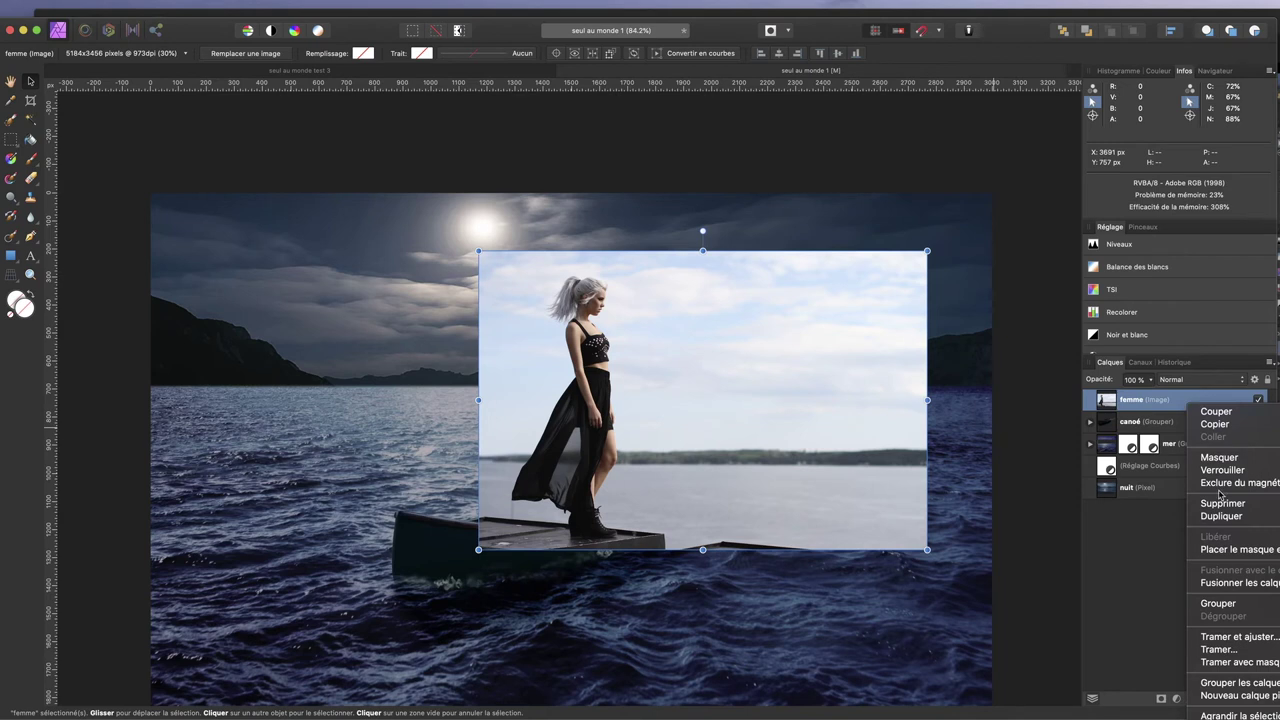
{"action": "left_click", "coordinate": [1240, 655]}
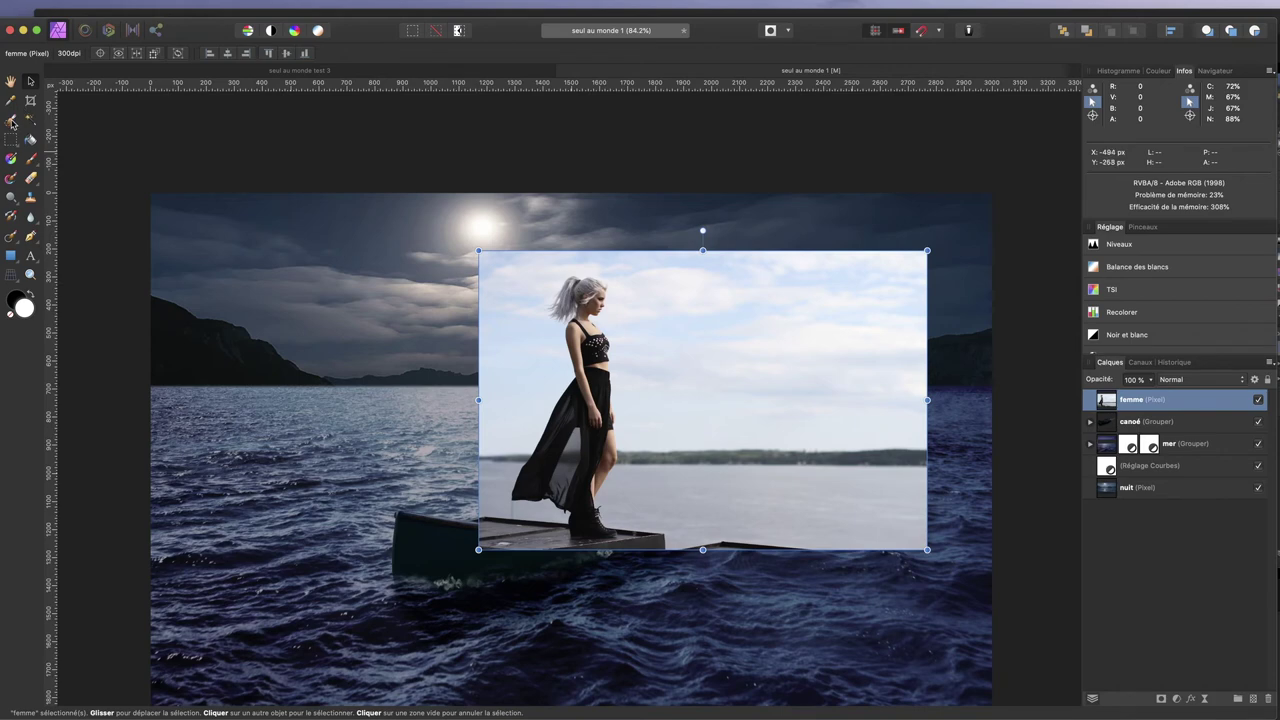
{"action": "left_click", "coordinate": [12, 121]}
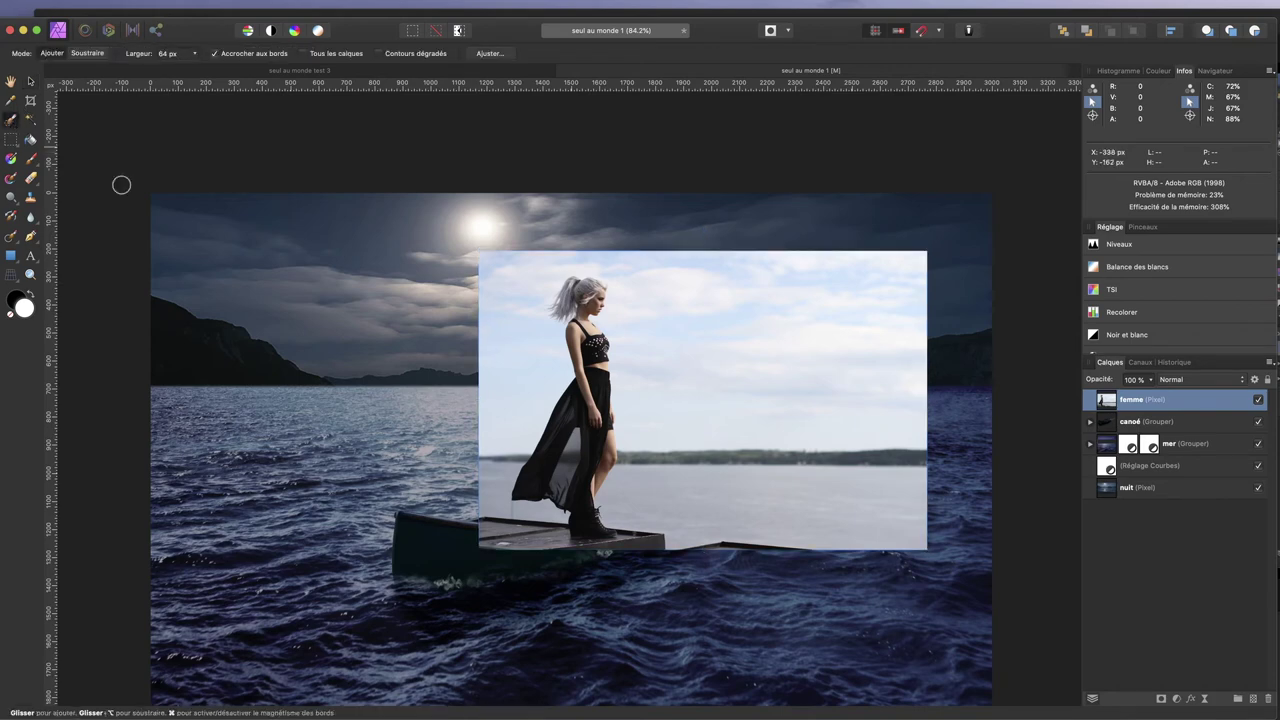
{"action": "scroll", "coordinate": [605, 383], "scroll_direction": "up", "scroll_amount": 1}
{"action": "scroll", "coordinate": [605, 383], "scroll_direction": "up", "scroll_amount": 3}
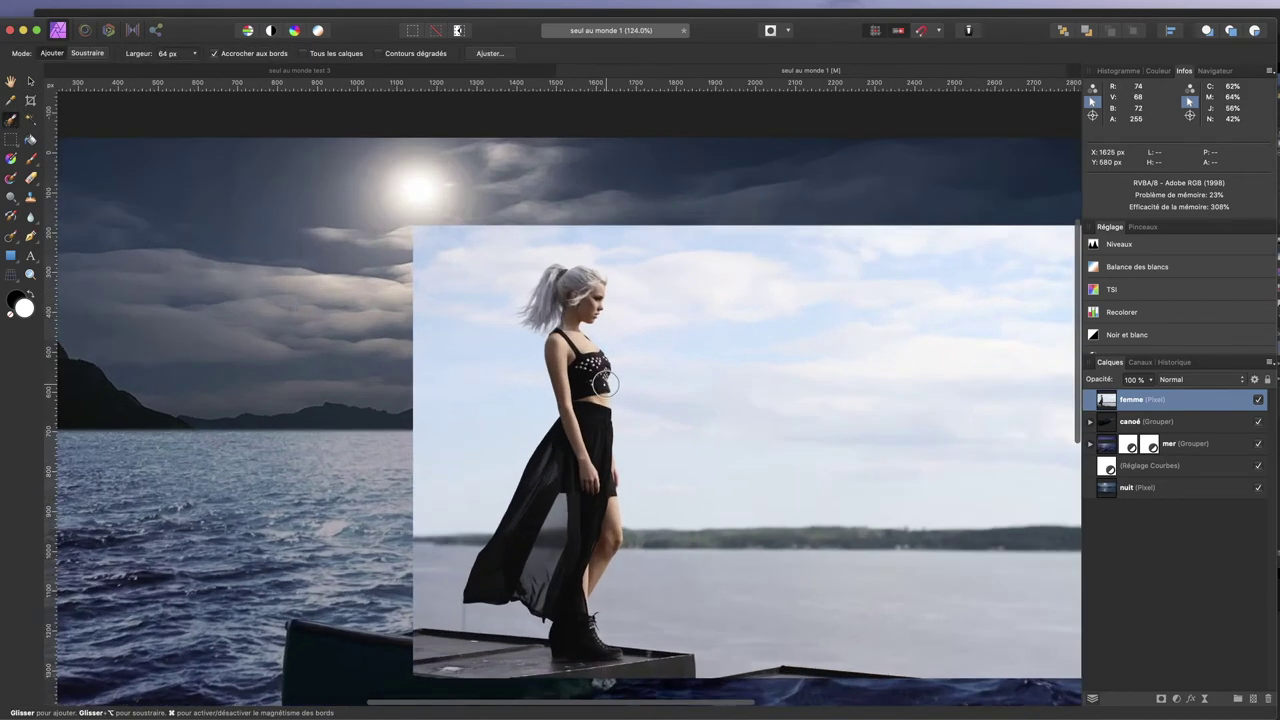
{"action": "scroll", "coordinate": [605, 383], "scroll_direction": "up", "scroll_amount": 3}
Step: Paint a 21 px selection along the woman's hair, face and shoulder
{"action": "left_click_drag", "start_coordinate": [540, 240], "coordinate": [612, 208]}
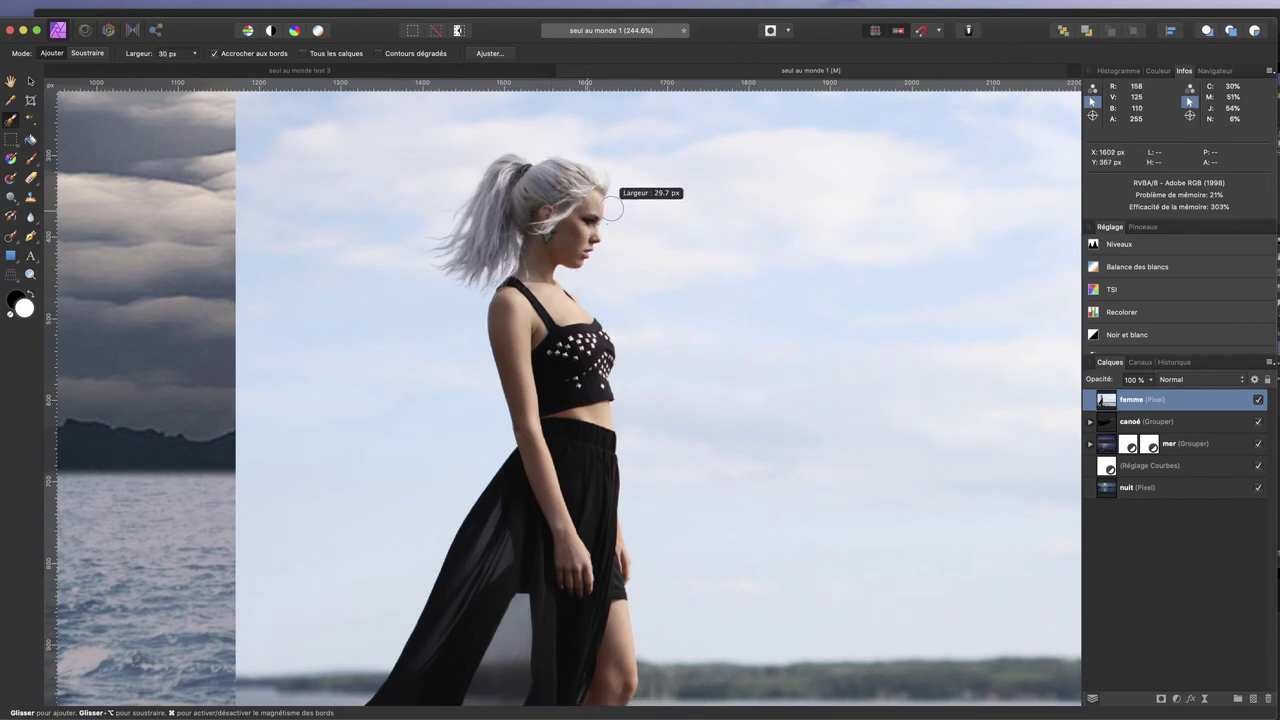
{"action": "left_click_drag", "start_coordinate": [611, 208], "coordinate": [595, 208]}
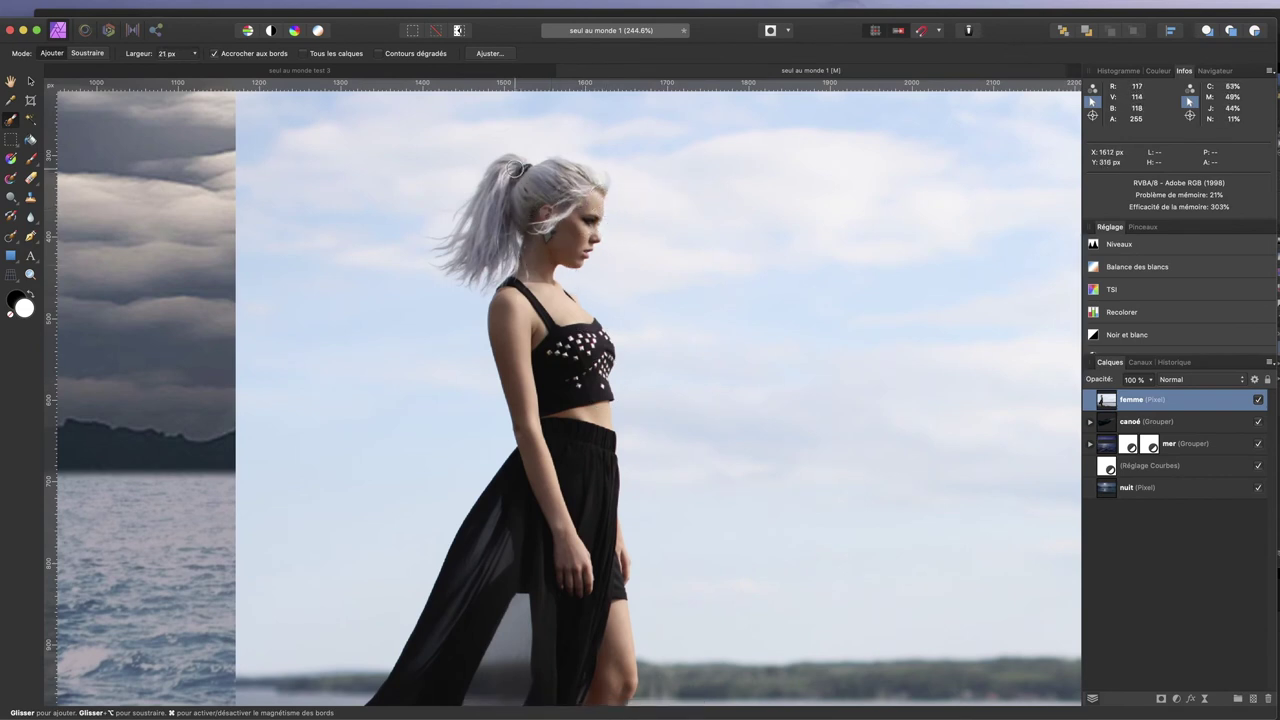
{"action": "left_click_drag", "start_coordinate": [509, 167], "coordinate": [590, 184]}
{"action": "left_click_drag", "start_coordinate": [573, 200], "coordinate": [566, 347]}
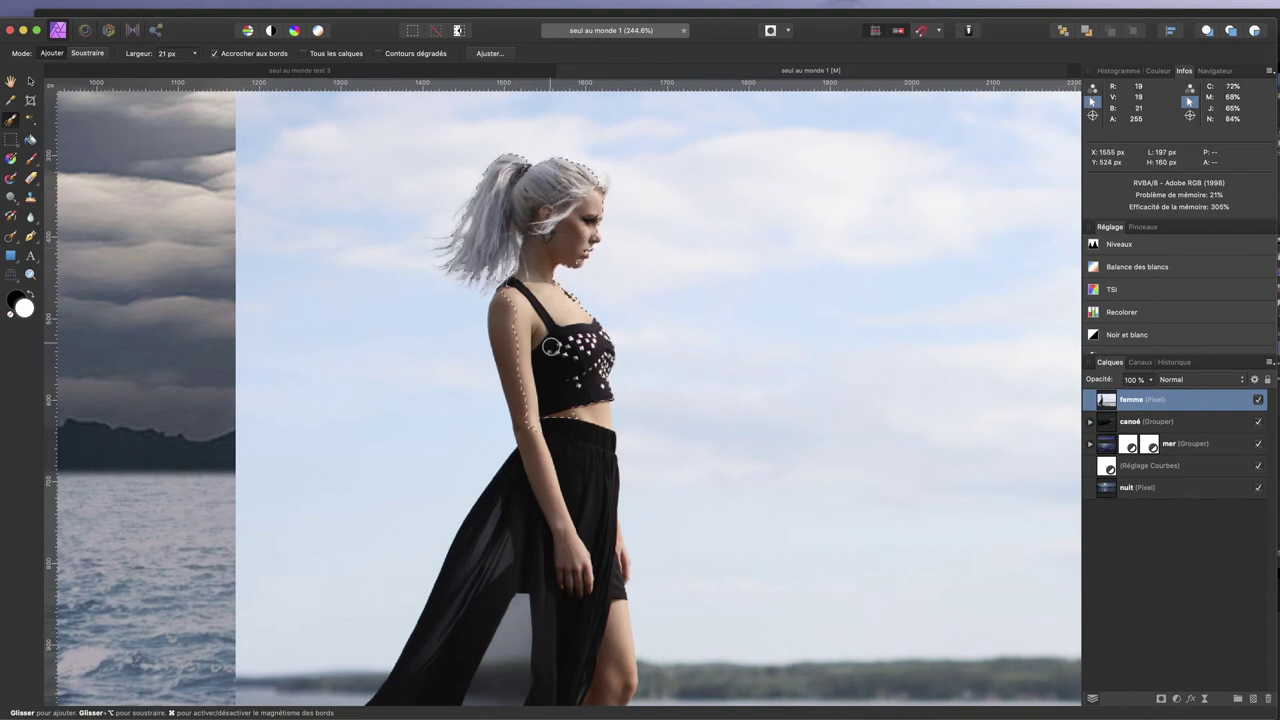
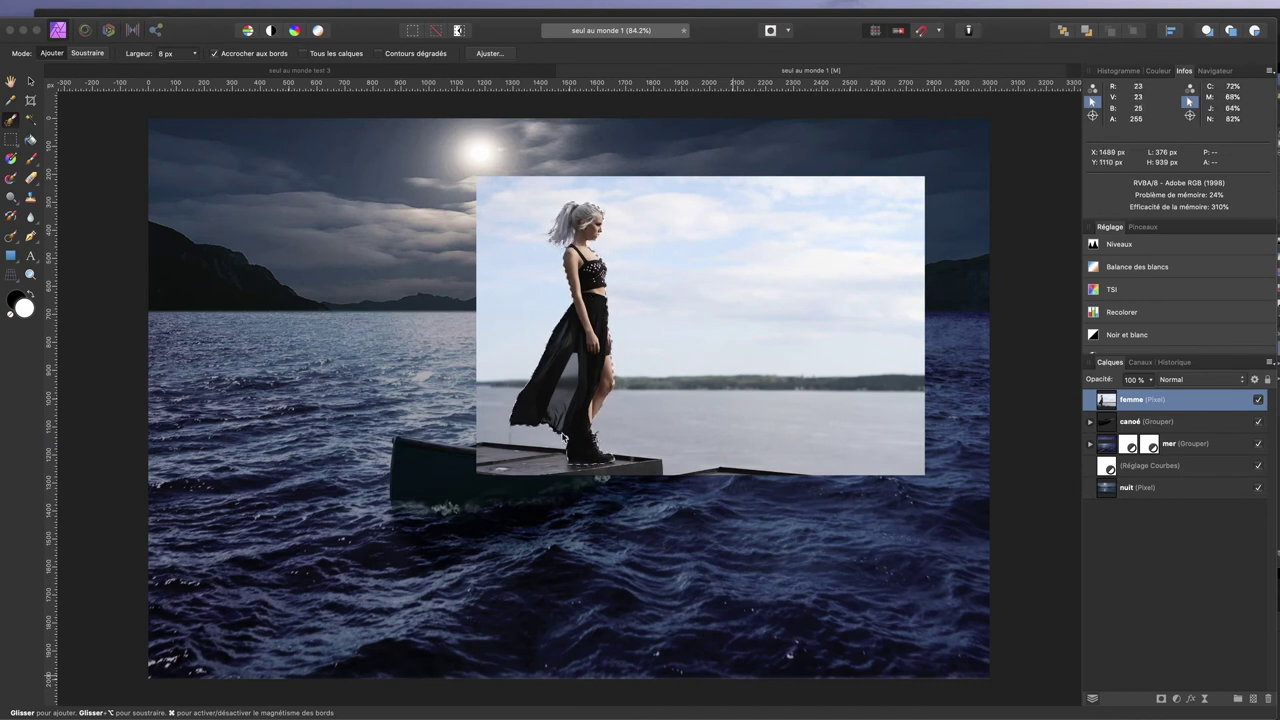
Step: Zoom in on the woman and tighten the selection along the top-right edge of her hair
{"action": "scroll", "coordinate": [572, 427], "scroll_direction": "down", "scroll_amount": 1}
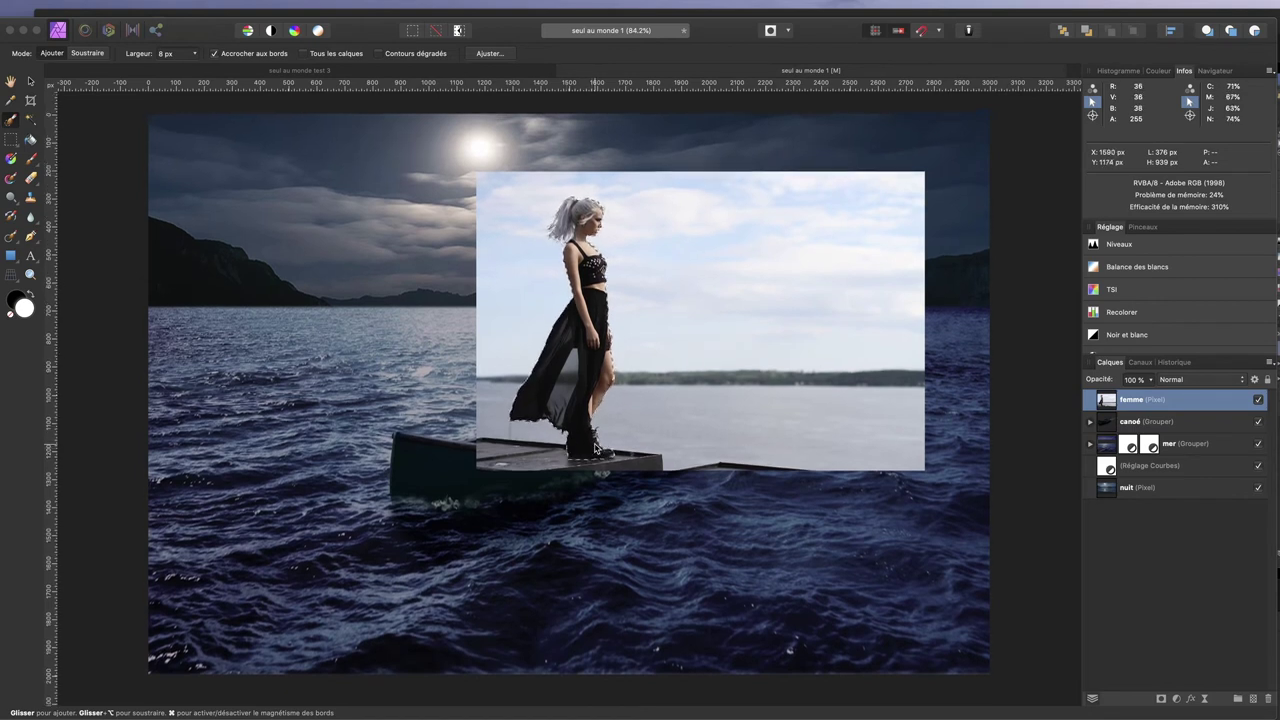
{"action": "scroll", "coordinate": [648, 503], "scroll_direction": "up", "scroll_amount": 5}
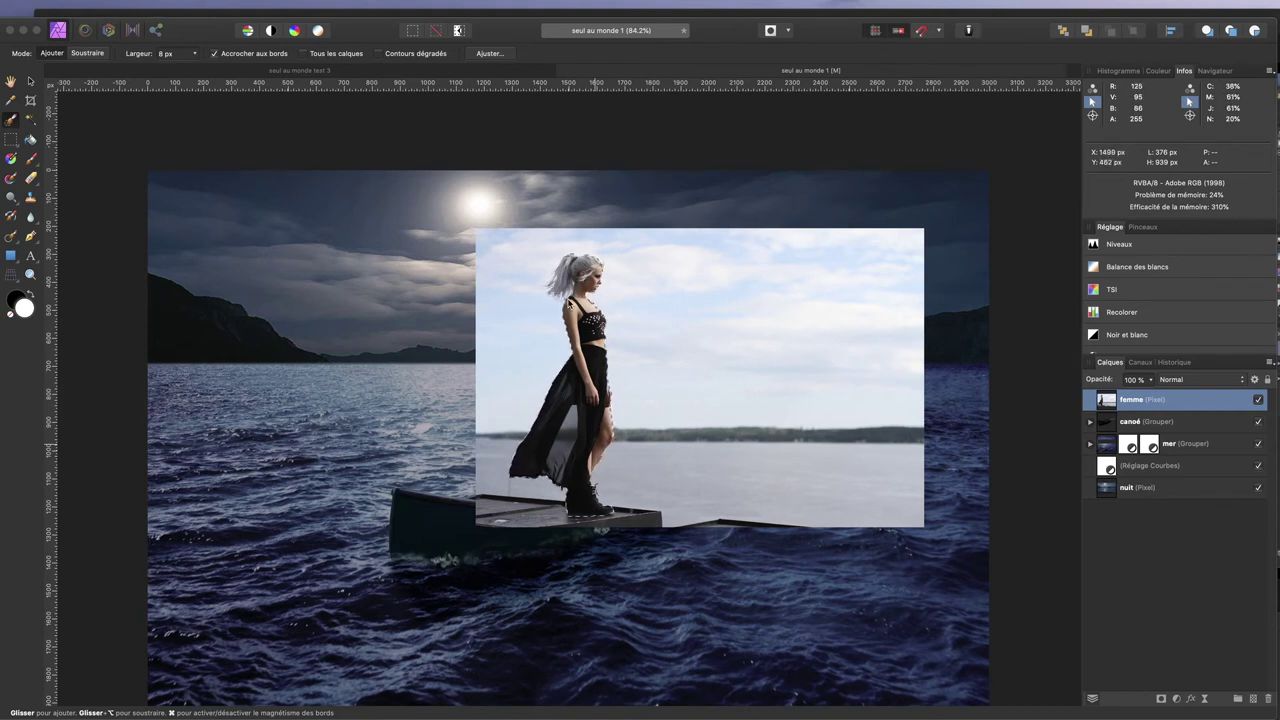
{"action": "scroll", "coordinate": [556, 293], "scroll_direction": "up", "scroll_amount": 5}
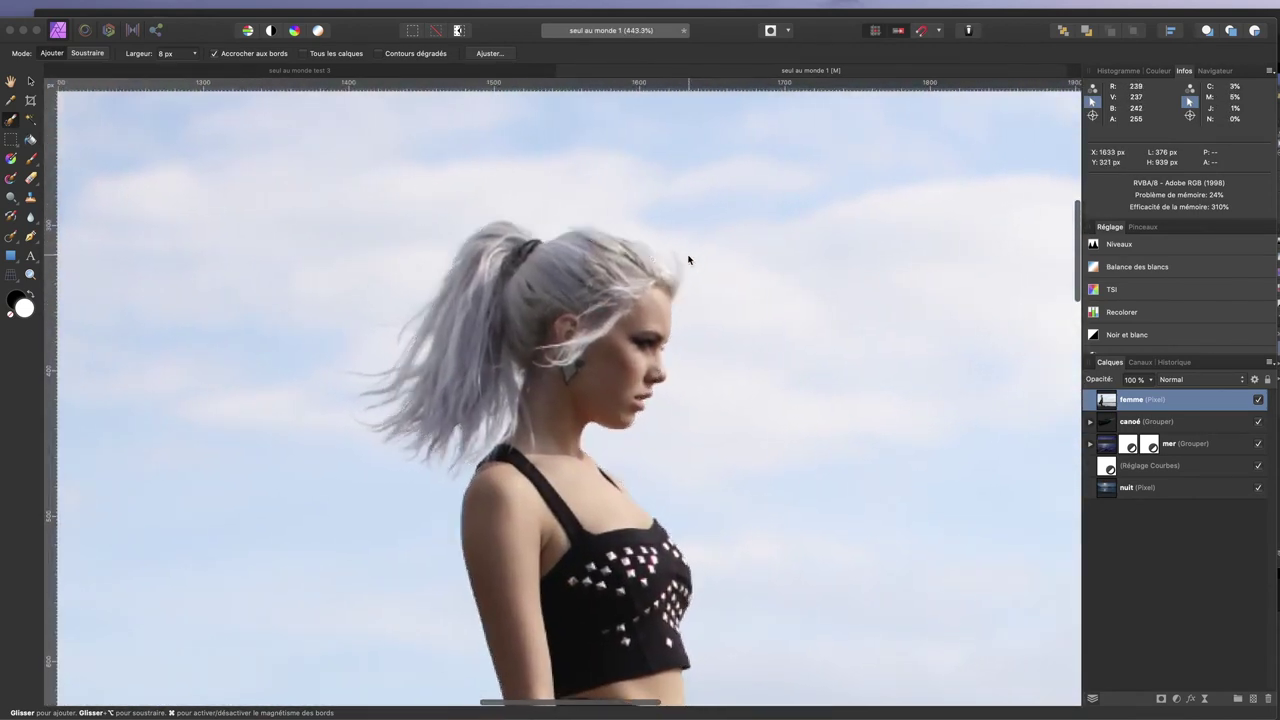
{"action": "scroll", "coordinate": [688, 259], "scroll_direction": "up", "scroll_amount": 2}
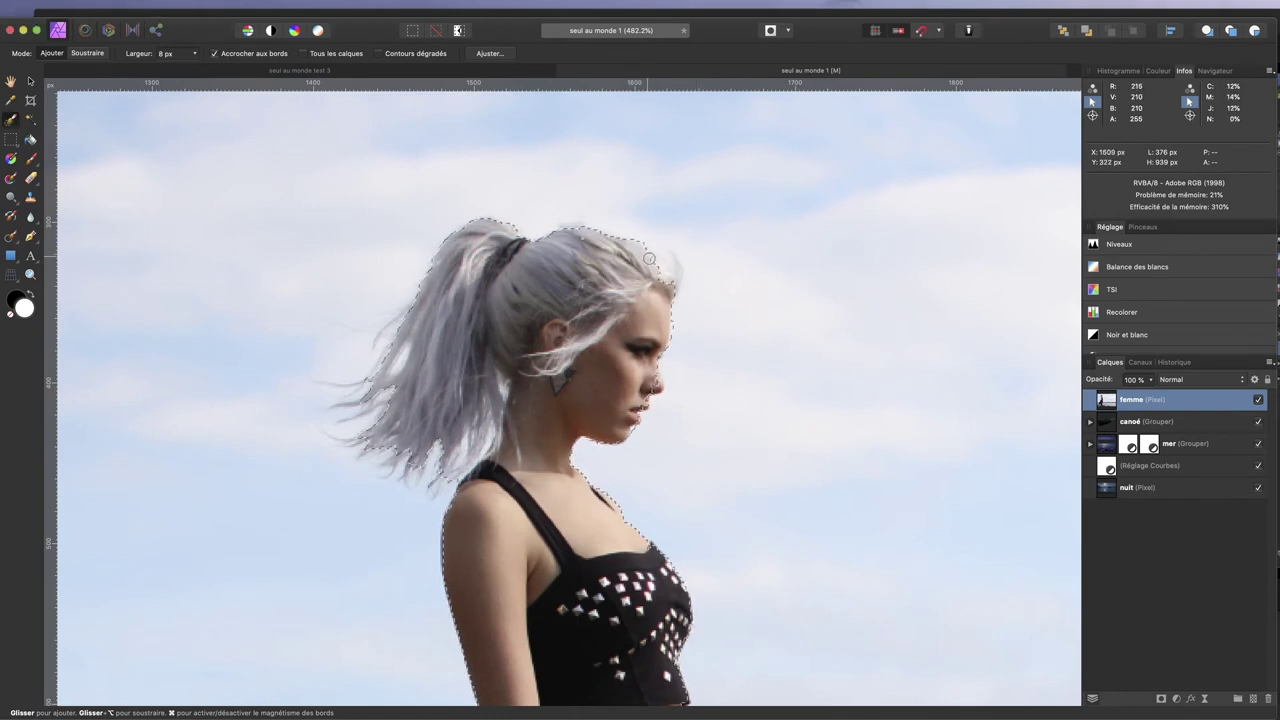
{"action": "left_click_drag", "start_coordinate": [624, 255], "coordinate": [626, 279]}
{"action": "scroll", "coordinate": [625, 280], "scroll_direction": "right", "scroll_amount": 1}
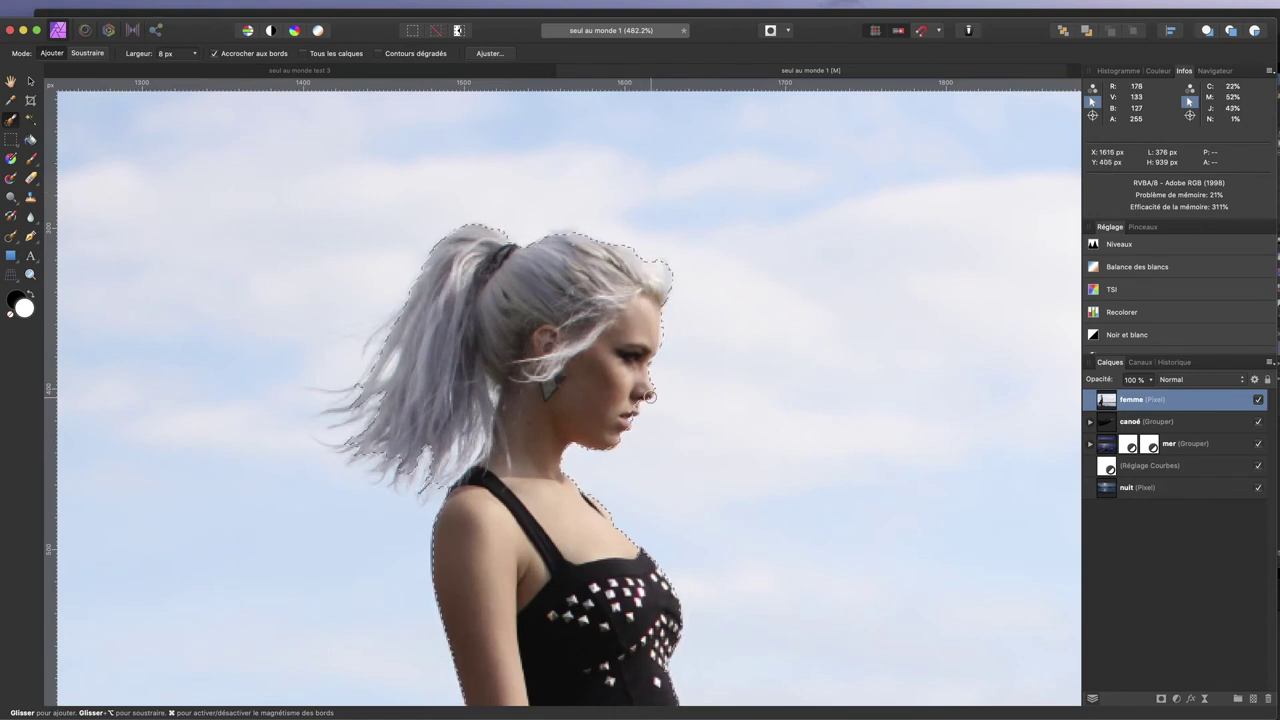
Step: Open Refine Selection and preview against Cache noir, then Cache blanc, then back to Superposition
{"action": "left_click", "coordinate": [493, 54]}
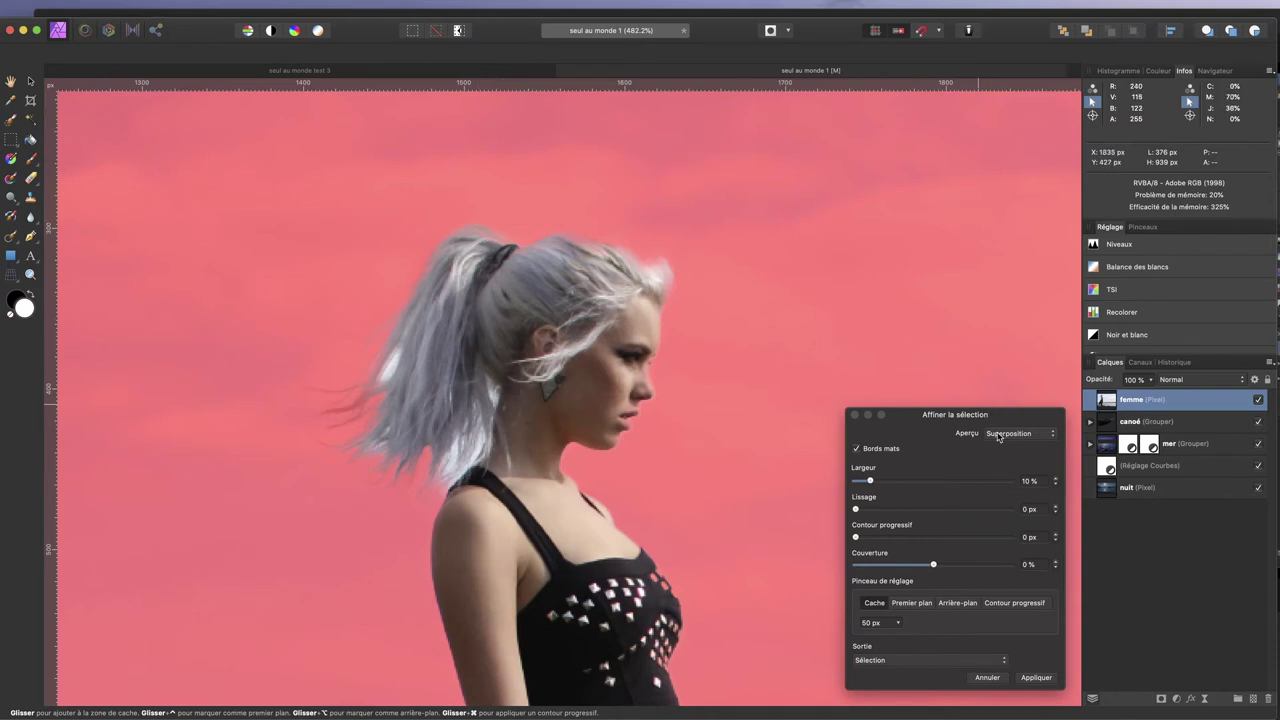
{"action": "left_click", "coordinate": [1049, 437]}
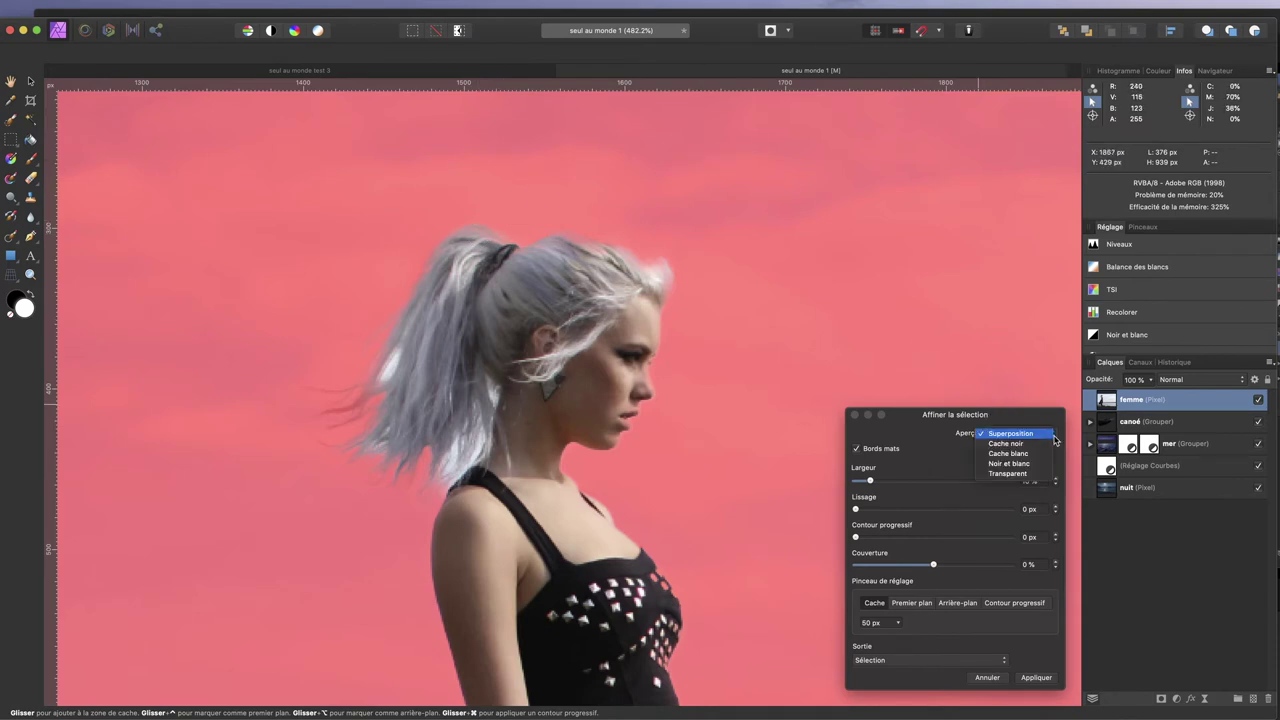
{"action": "left_click", "coordinate": [1036, 449]}
{"action": "left_click", "coordinate": [1037, 437]}
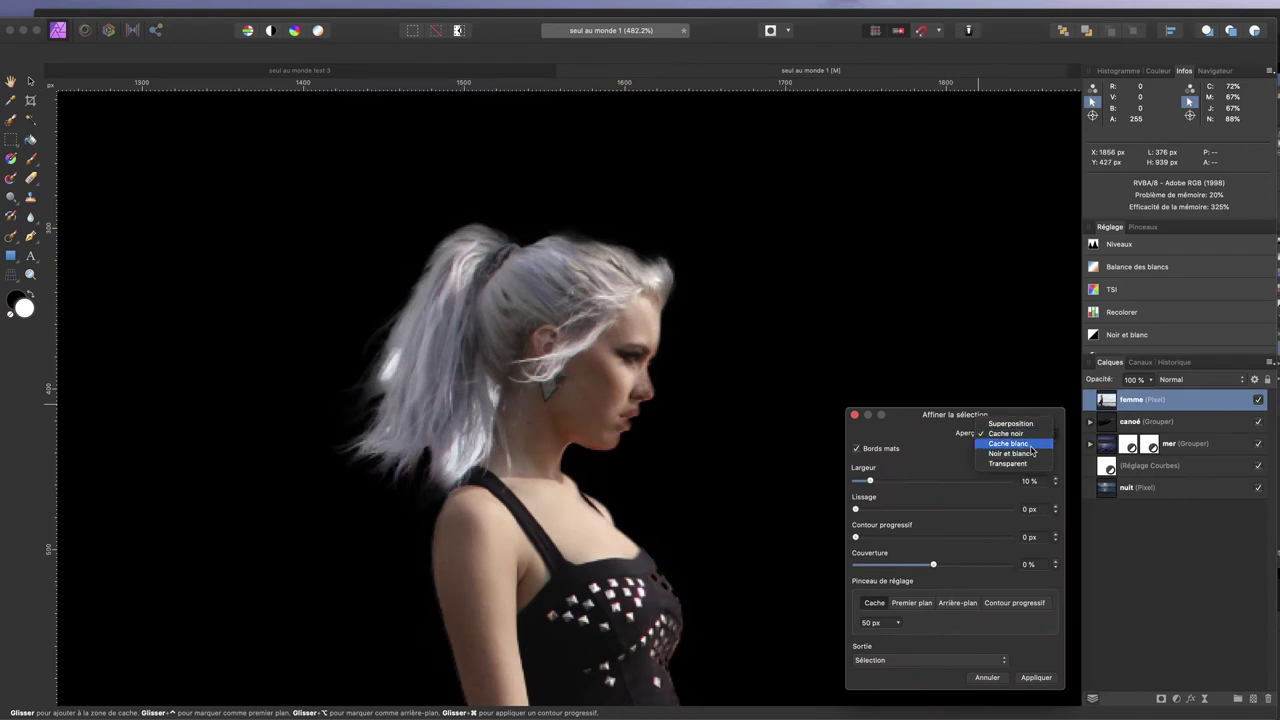
{"action": "left_click", "coordinate": [1031, 448]}
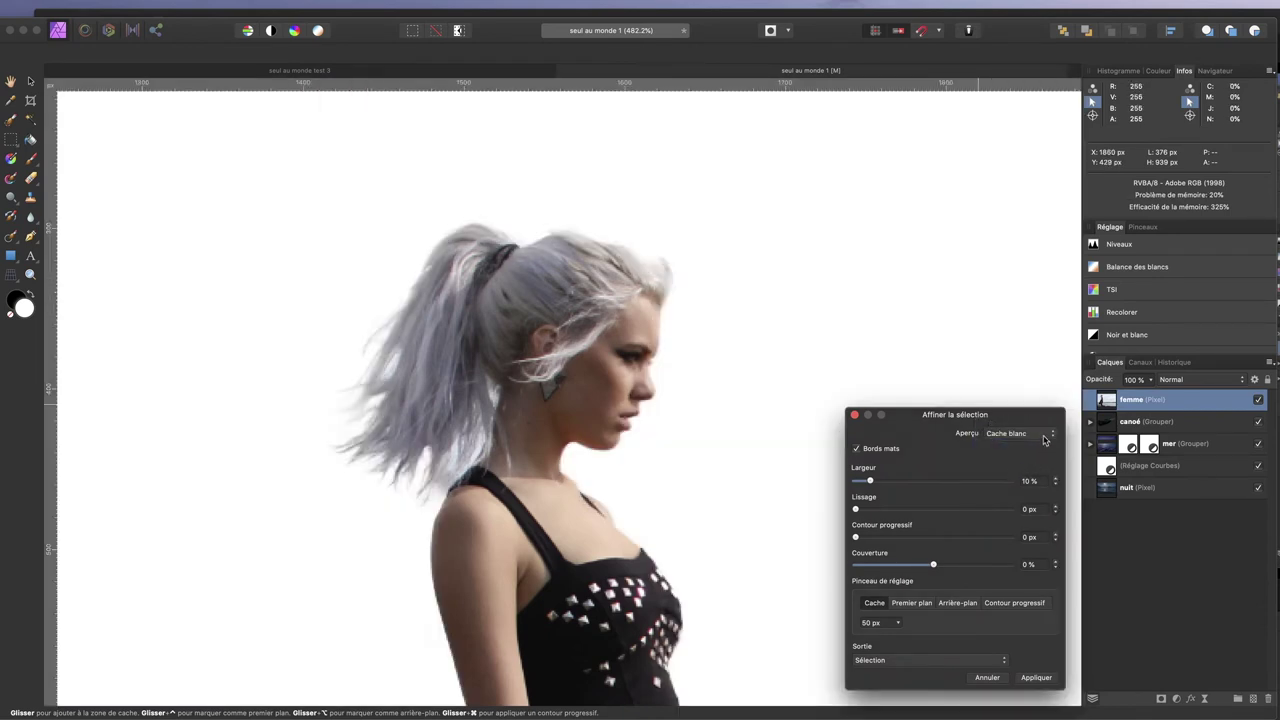
{"action": "left_click", "coordinate": [1044, 439]}
{"action": "left_click", "coordinate": [1033, 414]}
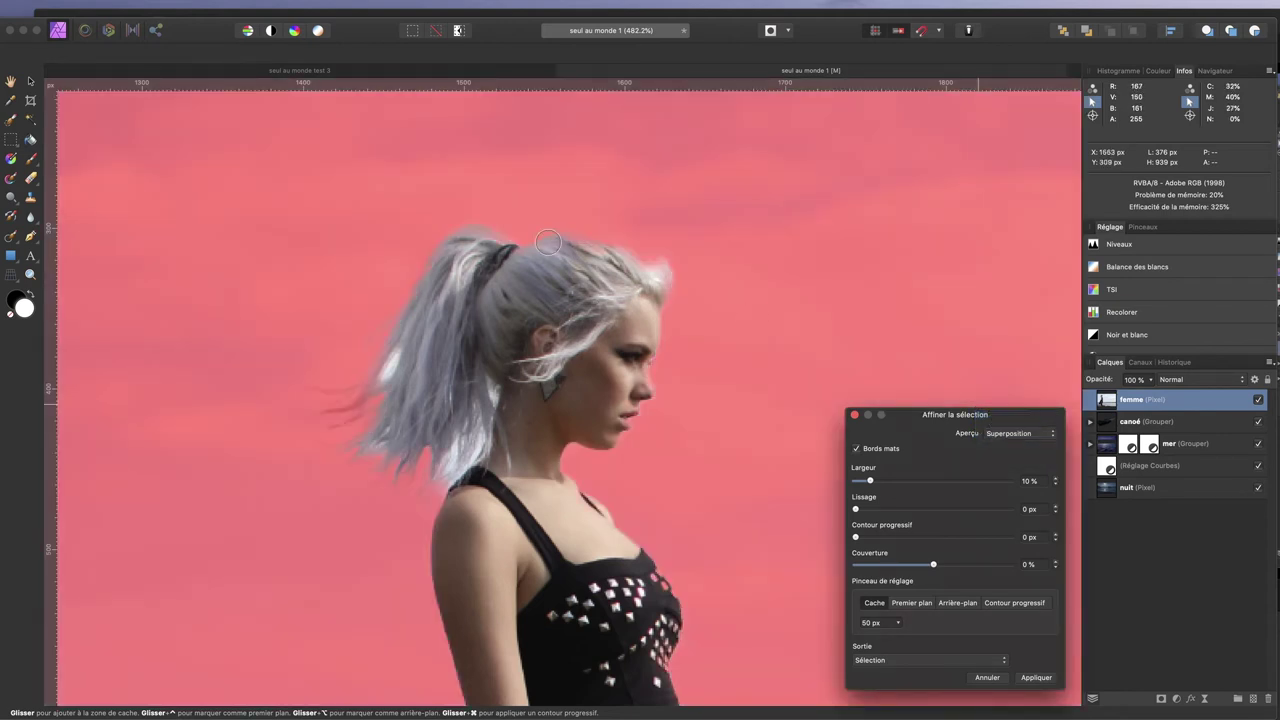
Step: Move the refine panel aside and brush the matte over the hair's top, left edge and loose strands
{"action": "left_click_drag", "start_coordinate": [848, 607], "coordinate": [857, 371]}
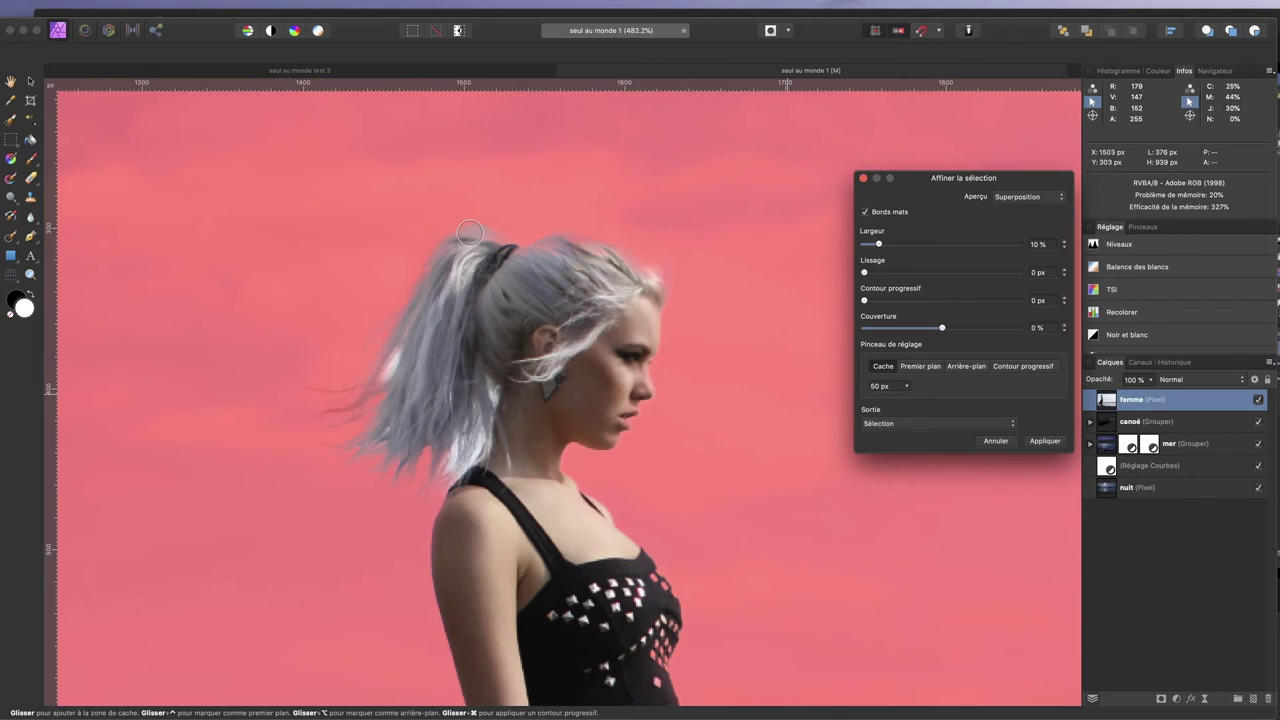
{"action": "left_click_drag", "start_coordinate": [476, 232], "coordinate": [440, 241]}
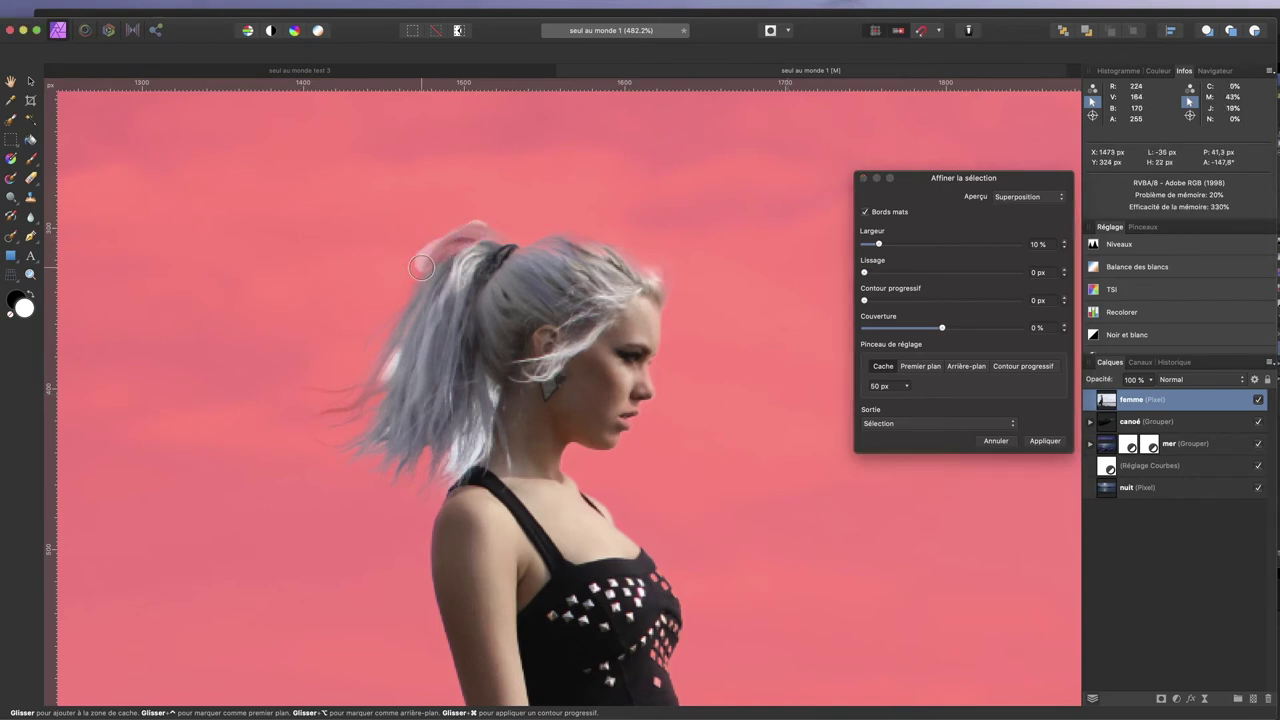
{"action": "left_click_drag", "start_coordinate": [488, 228], "coordinate": [390, 321]}
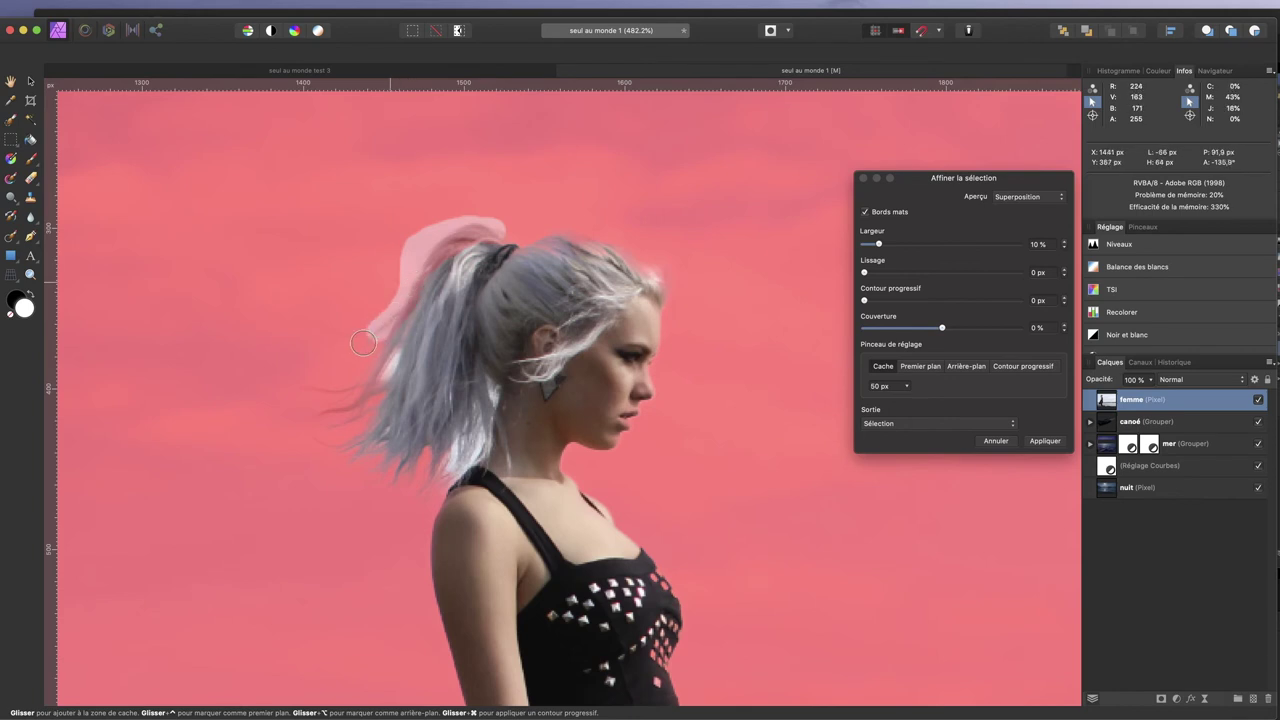
{"action": "mouse_move", "coordinate": [384, 373]}
{"action": "left_mouse_down"}
{"action": "mouse_move", "coordinate": [319, 393]}
{"action": "mouse_move", "coordinate": [337, 436]}
{"action": "left_mouse_up"}
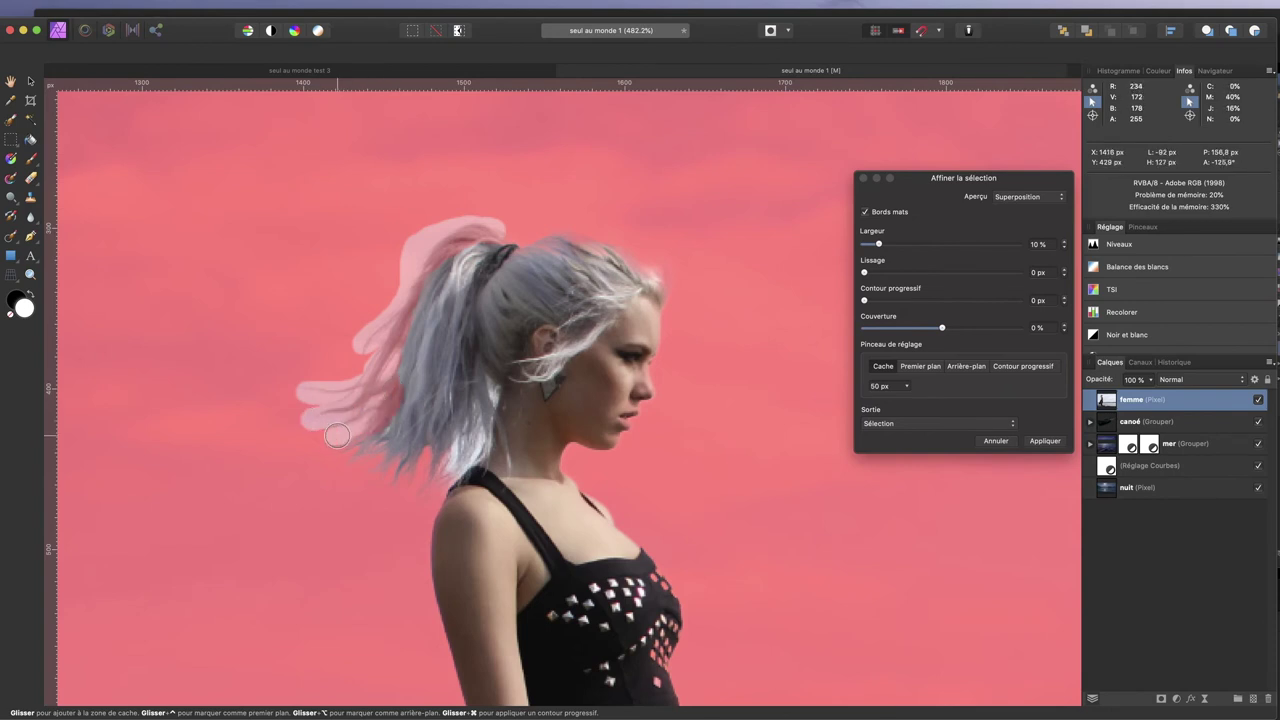
{"action": "mouse_move", "coordinate": [348, 441]}
{"action": "left_mouse_down"}
{"action": "mouse_move", "coordinate": [378, 457]}
{"action": "mouse_move", "coordinate": [387, 493]}
{"action": "mouse_move", "coordinate": [362, 472]}
{"action": "mouse_move", "coordinate": [425, 451]}
{"action": "mouse_move", "coordinate": [462, 461]}
{"action": "mouse_move", "coordinate": [434, 484]}
{"action": "left_mouse_up"}
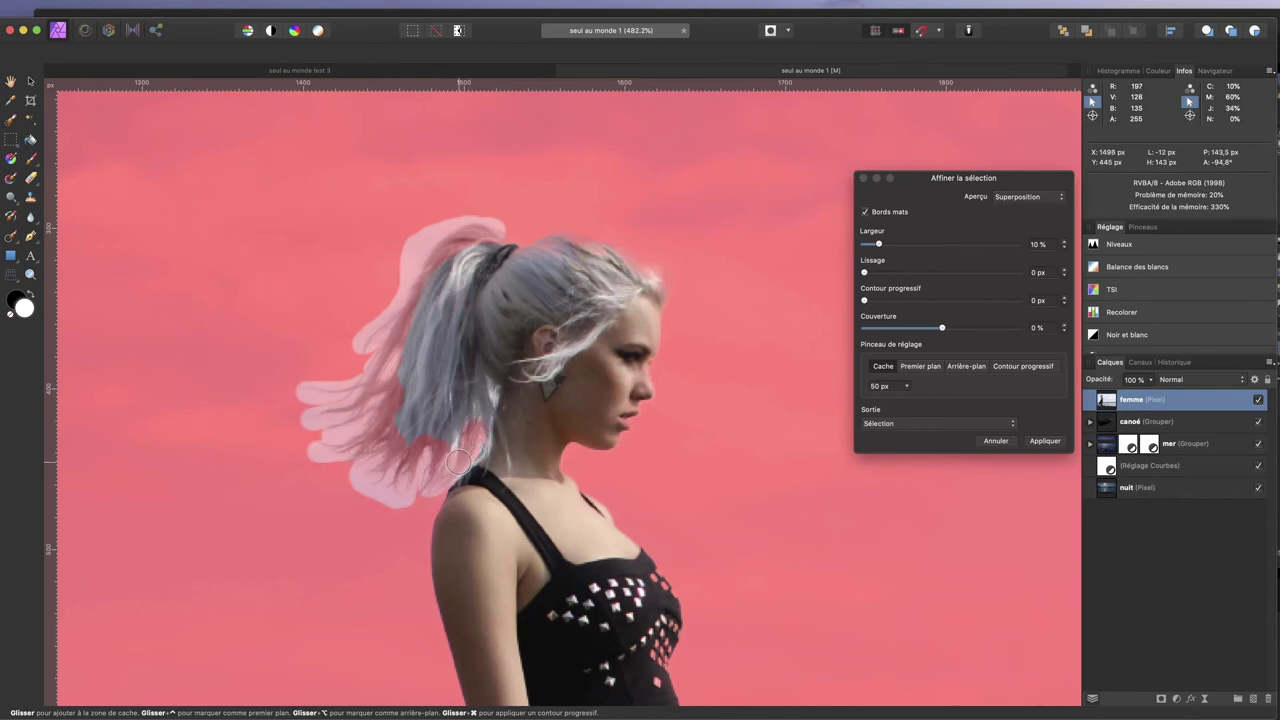
Step: Touch up the top of the hair again, then set the brush to Premier plan
{"action": "left_click_drag", "start_coordinate": [470, 342], "coordinate": [396, 278]}
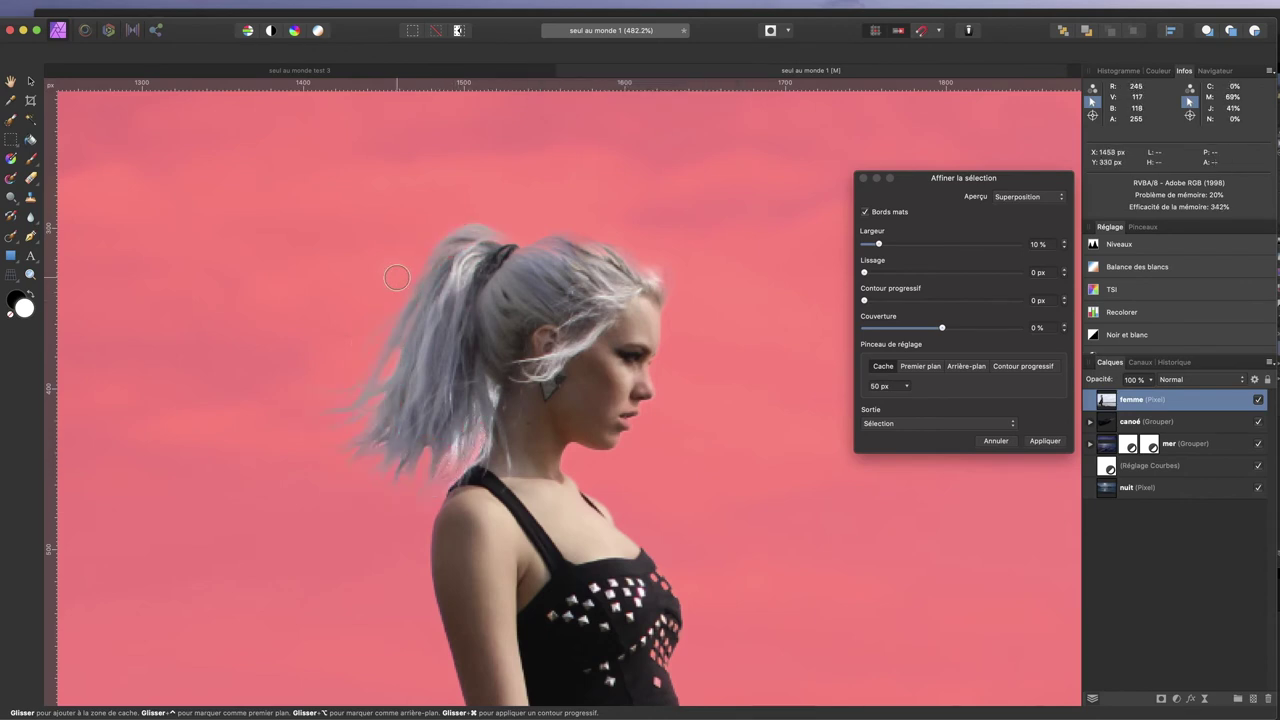
{"action": "mouse_move", "coordinate": [469, 369]}
{"action": "left_mouse_down"}
{"action": "mouse_move", "coordinate": [488, 394]}
{"action": "mouse_move", "coordinate": [480, 436]}
{"action": "mouse_move", "coordinate": [448, 448]}
{"action": "mouse_move", "coordinate": [466, 404]}
{"action": "mouse_move", "coordinate": [446, 374]}
{"action": "mouse_move", "coordinate": [446, 328]}
{"action": "left_mouse_up"}
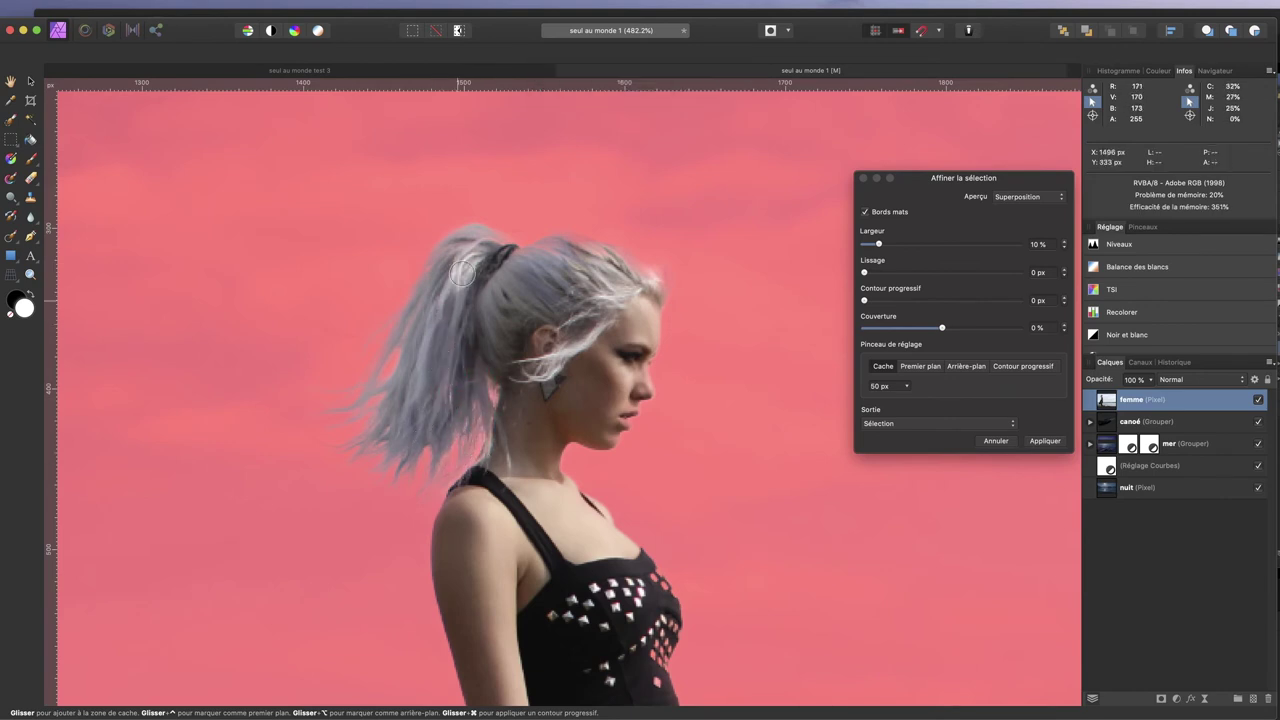
{"action": "mouse_move", "coordinate": [478, 232]}
{"action": "left_mouse_down"}
{"action": "mouse_move", "coordinate": [510, 250]}
{"action": "mouse_move", "coordinate": [566, 233]}
{"action": "mouse_move", "coordinate": [663, 281]}
{"action": "mouse_move", "coordinate": [658, 266]}
{"action": "mouse_move", "coordinate": [662, 290]}
{"action": "mouse_move", "coordinate": [555, 228]}
{"action": "mouse_move", "coordinate": [462, 256]}
{"action": "left_mouse_up"}
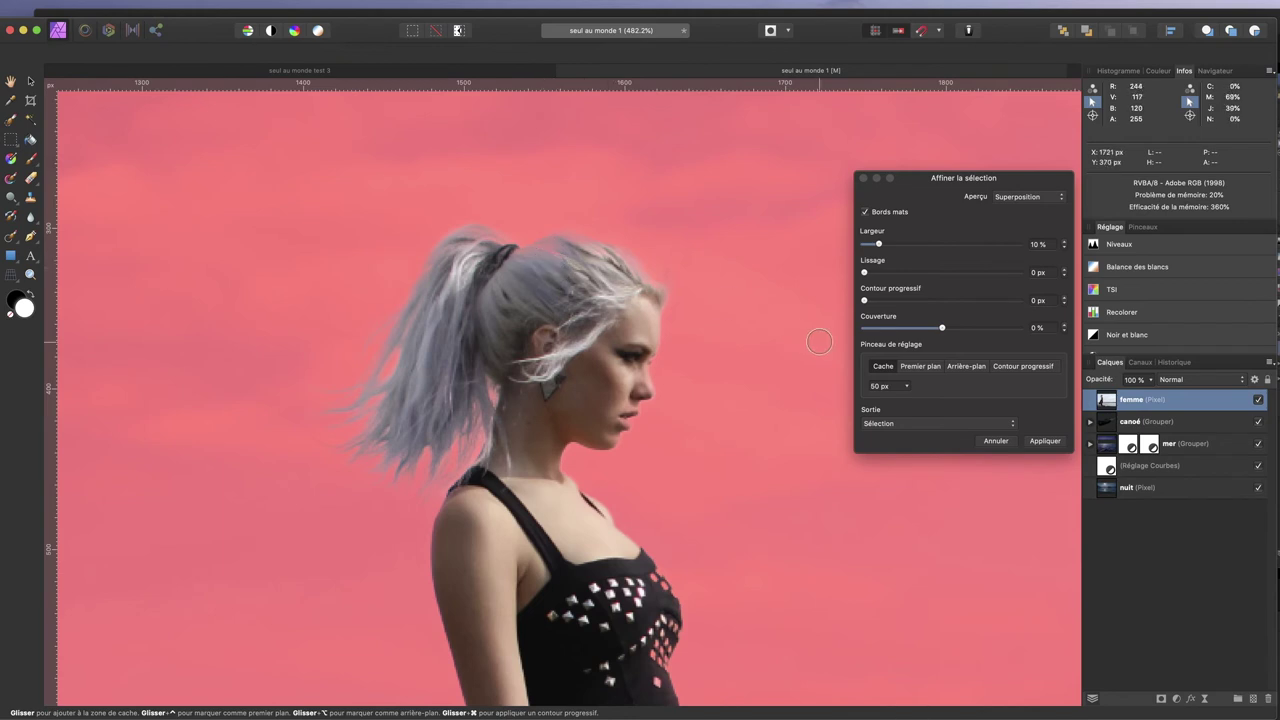
{"action": "left_click", "coordinate": [913, 372]}
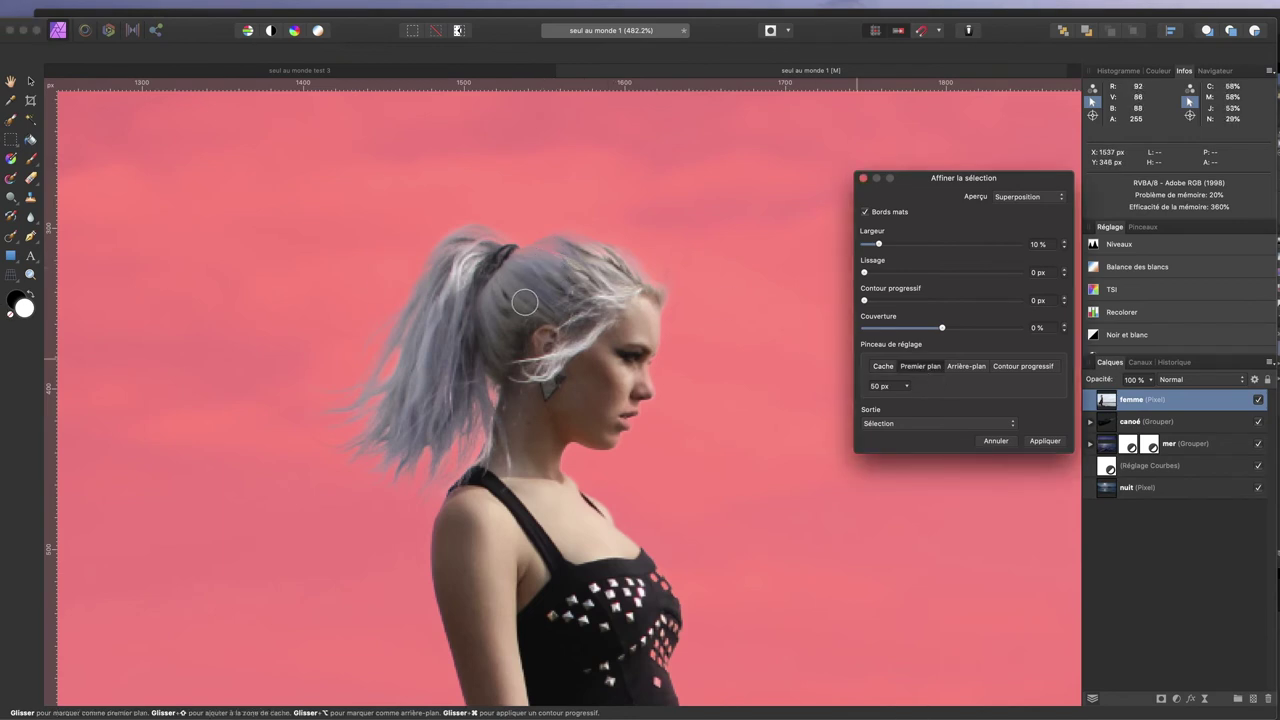
Step: Mark the inside of the hair as foreground
{"action": "mouse_move", "coordinate": [565, 265]}
{"action": "left_mouse_down"}
{"action": "mouse_move", "coordinate": [533, 259]}
{"action": "mouse_move", "coordinate": [620, 291]}
{"action": "left_mouse_up"}
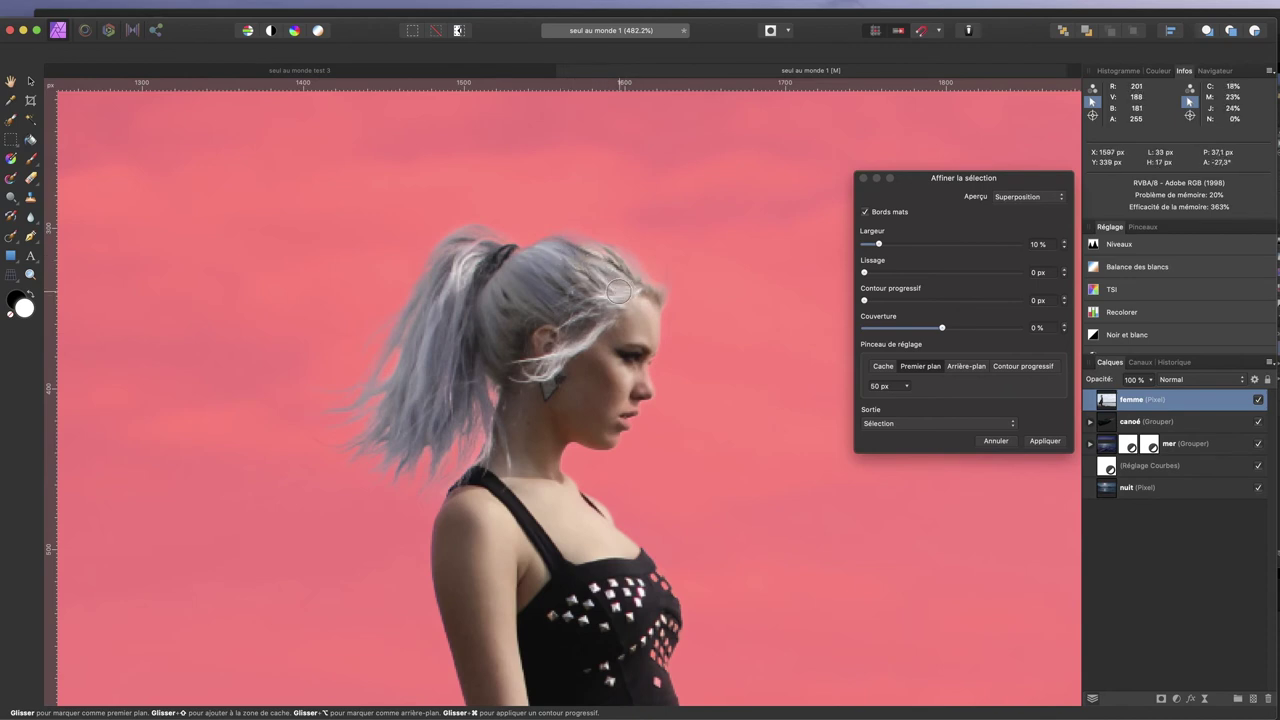
{"action": "left_click_drag", "start_coordinate": [620, 291], "coordinate": [517, 334]}
{"action": "left_click", "coordinate": [886, 368]}
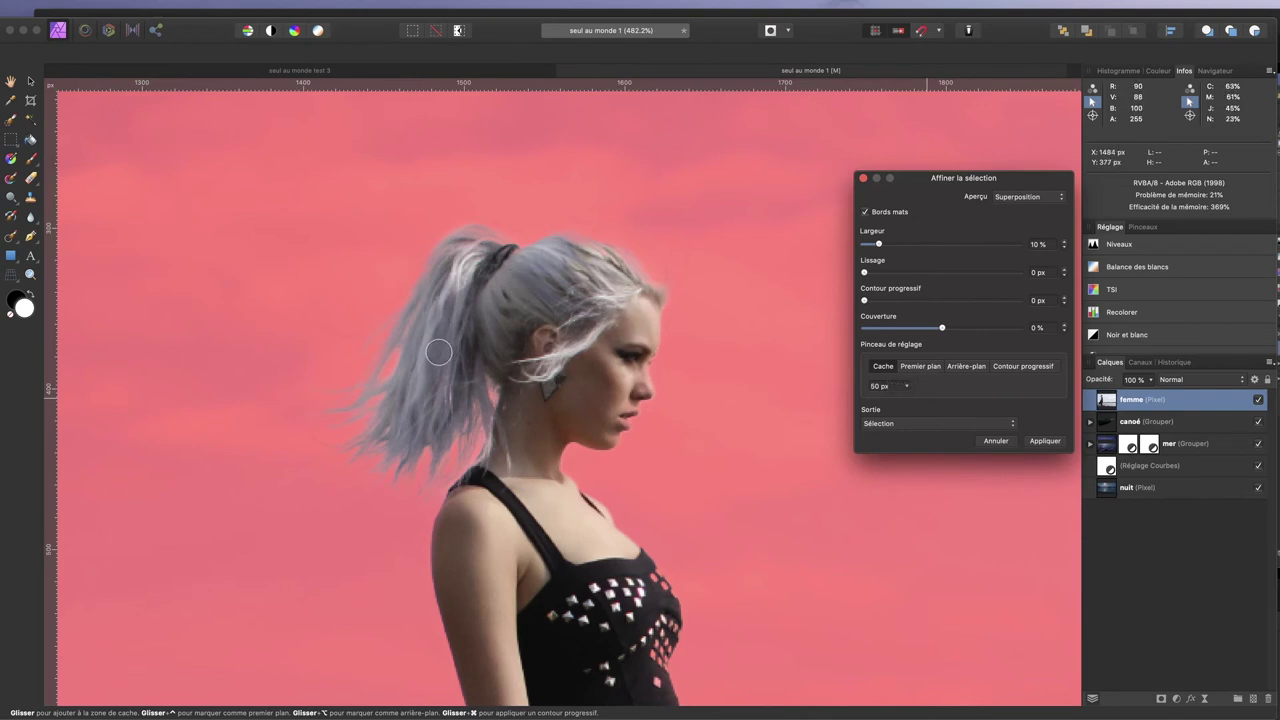
Step: Mark the edge of the studded top as foreground
{"action": "scroll", "coordinate": [586, 491], "scroll_direction": "down", "scroll_amount": 1}
{"action": "scroll", "coordinate": [606, 514], "scroll_direction": "down", "scroll_amount": 3}
{"action": "scroll", "coordinate": [672, 481], "scroll_direction": "down", "scroll_amount": 2}
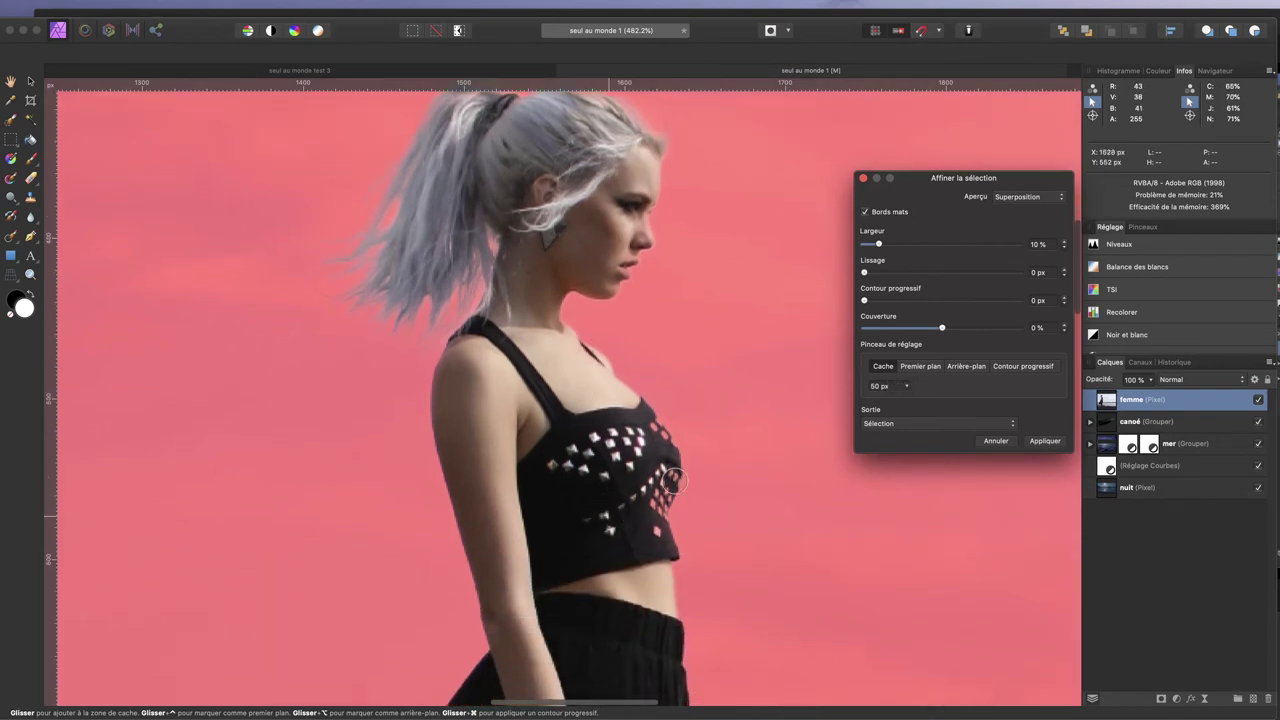
{"action": "left_click", "coordinate": [913, 368]}
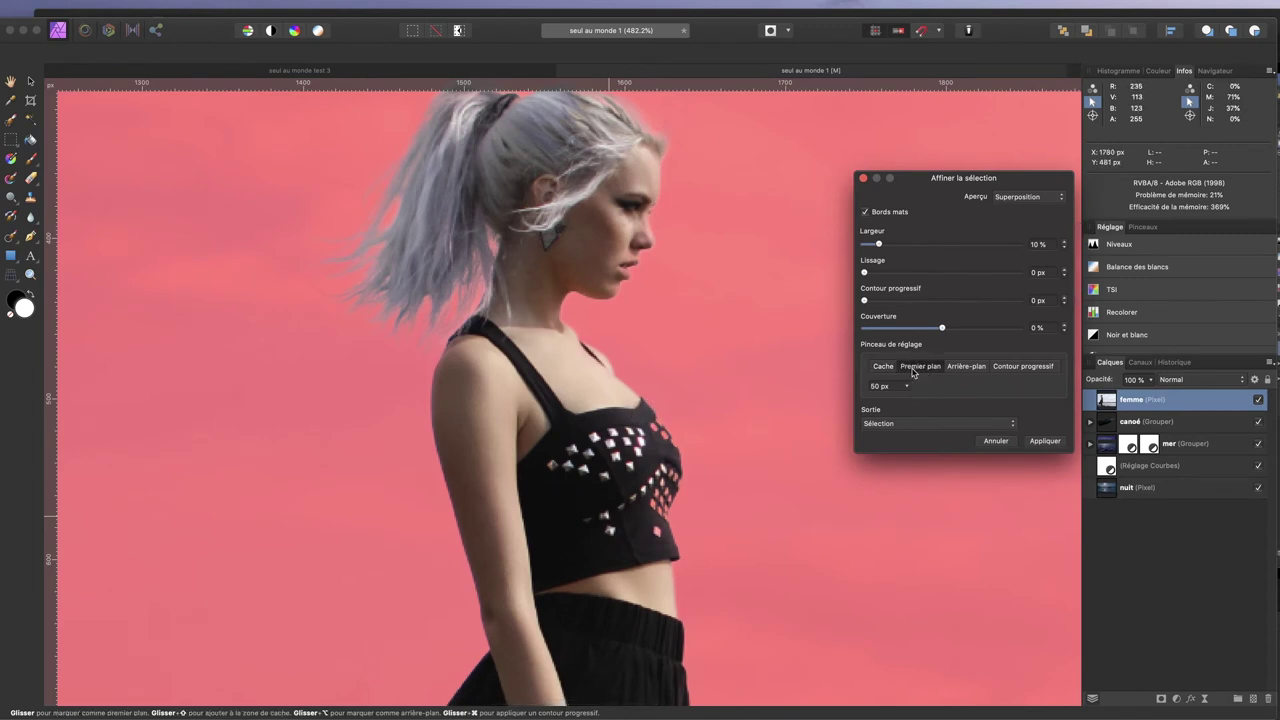
{"action": "mouse_move", "coordinate": [632, 414]}
{"action": "left_mouse_down"}
{"action": "mouse_move", "coordinate": [668, 468]}
{"action": "mouse_move", "coordinate": [651, 516]}
{"action": "mouse_move", "coordinate": [619, 508]}
{"action": "left_mouse_up"}
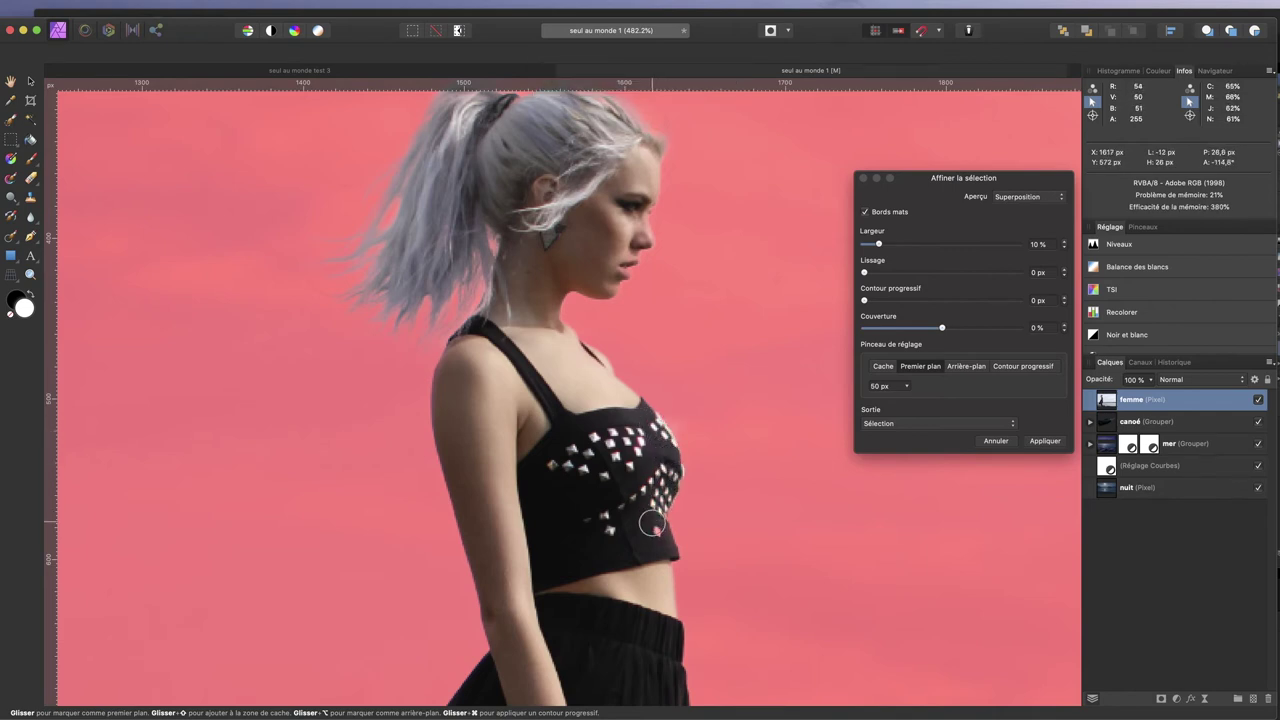
{"action": "left_click_drag", "start_coordinate": [619, 508], "coordinate": [561, 396]}
Step: Mark the ankle, boot laces and toe as foreground
{"action": "scroll", "coordinate": [606, 475], "scroll_direction": "down", "scroll_amount": 5}
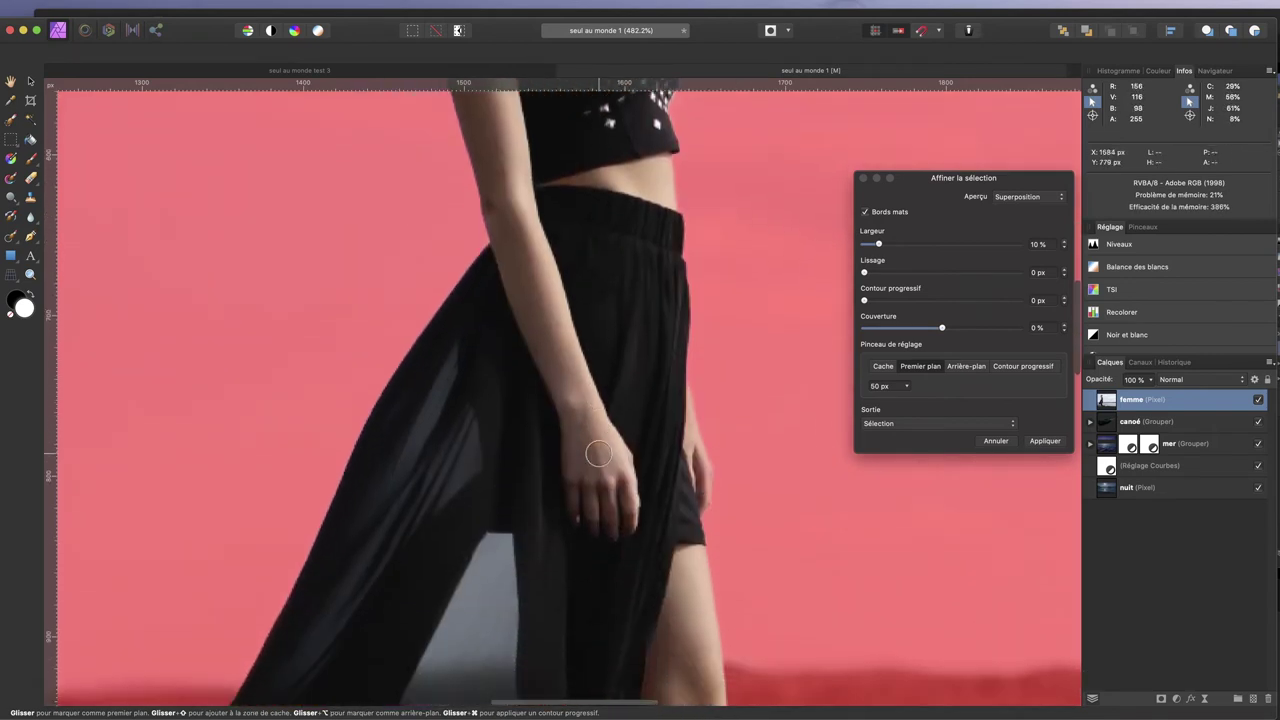
{"action": "scroll", "coordinate": [598, 454], "scroll_direction": "down", "scroll_amount": 4}
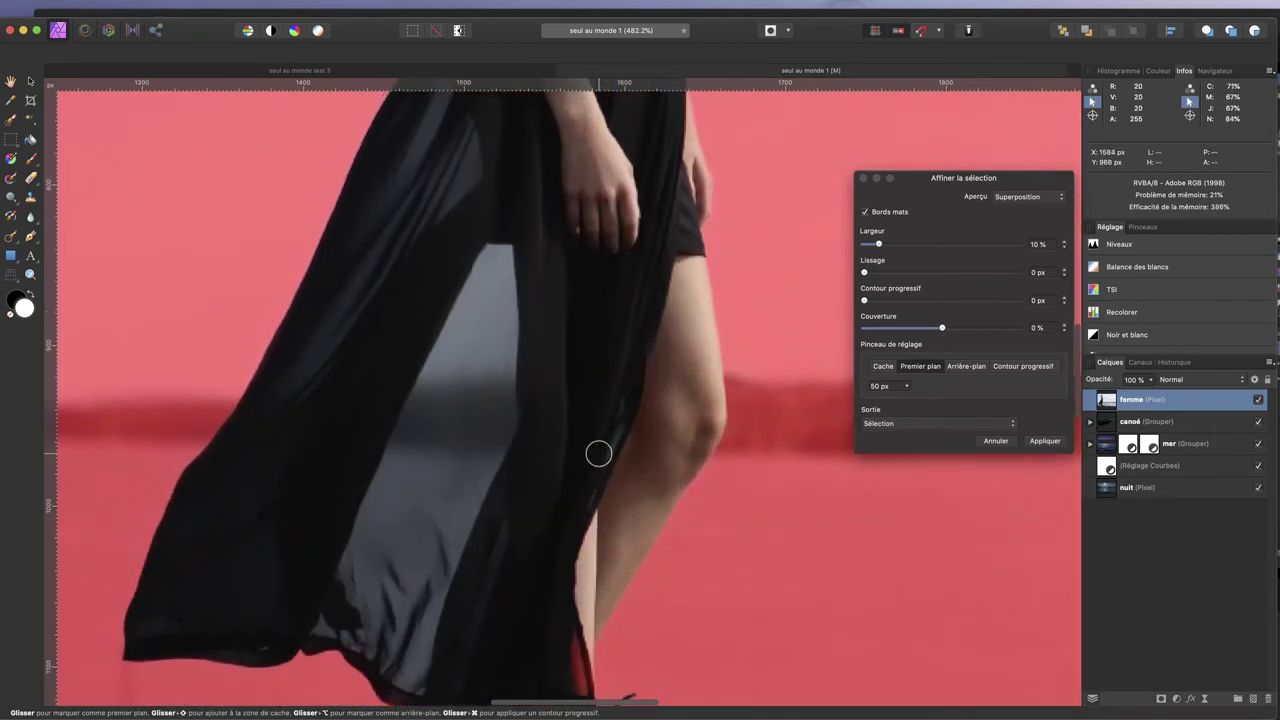
{"action": "scroll", "coordinate": [598, 454], "scroll_direction": "down", "scroll_amount": 4}
{"action": "scroll", "coordinate": [600, 450], "scroll_direction": "down", "scroll_amount": 1}
{"action": "left_click_drag", "start_coordinate": [560, 289], "coordinate": [580, 363]}
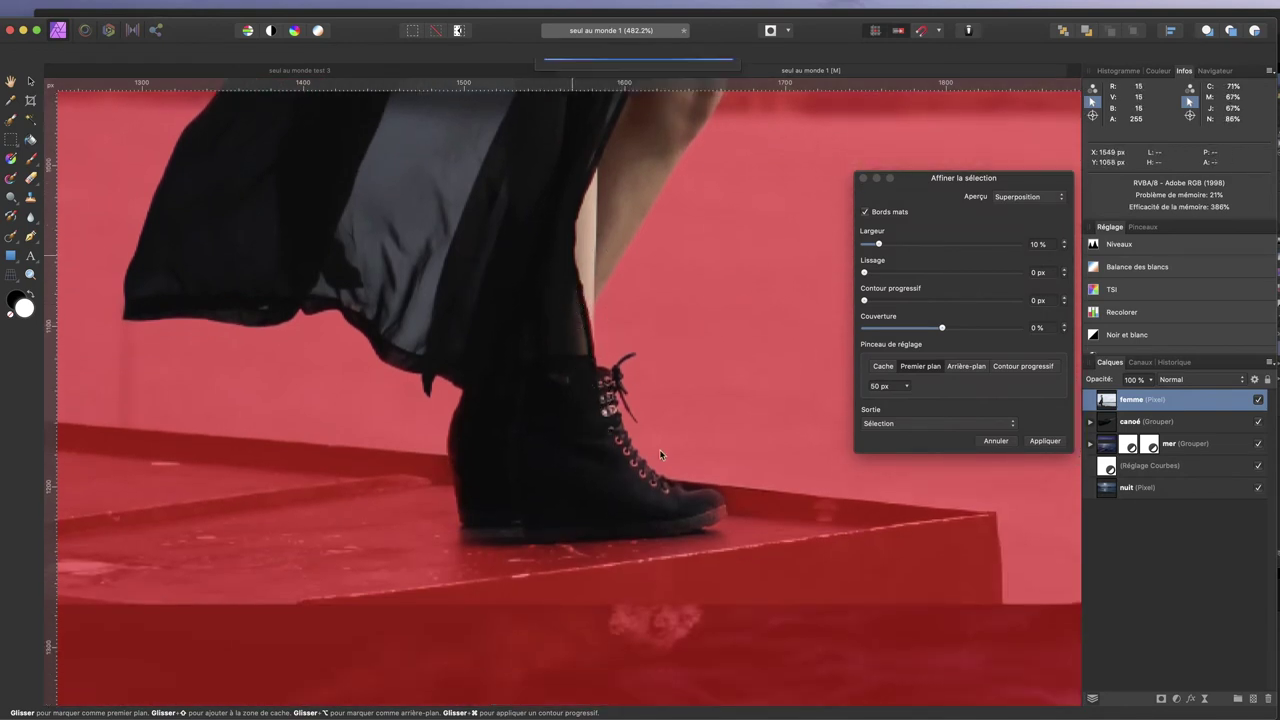
{"action": "mouse_move", "coordinate": [605, 392]}
{"action": "left_mouse_down"}
{"action": "mouse_move", "coordinate": [660, 492]}
{"action": "mouse_move", "coordinate": [713, 507]}
{"action": "mouse_move", "coordinate": [663, 490]}
{"action": "mouse_move", "coordinate": [696, 516]}
{"action": "mouse_move", "coordinate": [651, 520]}
{"action": "left_mouse_up"}
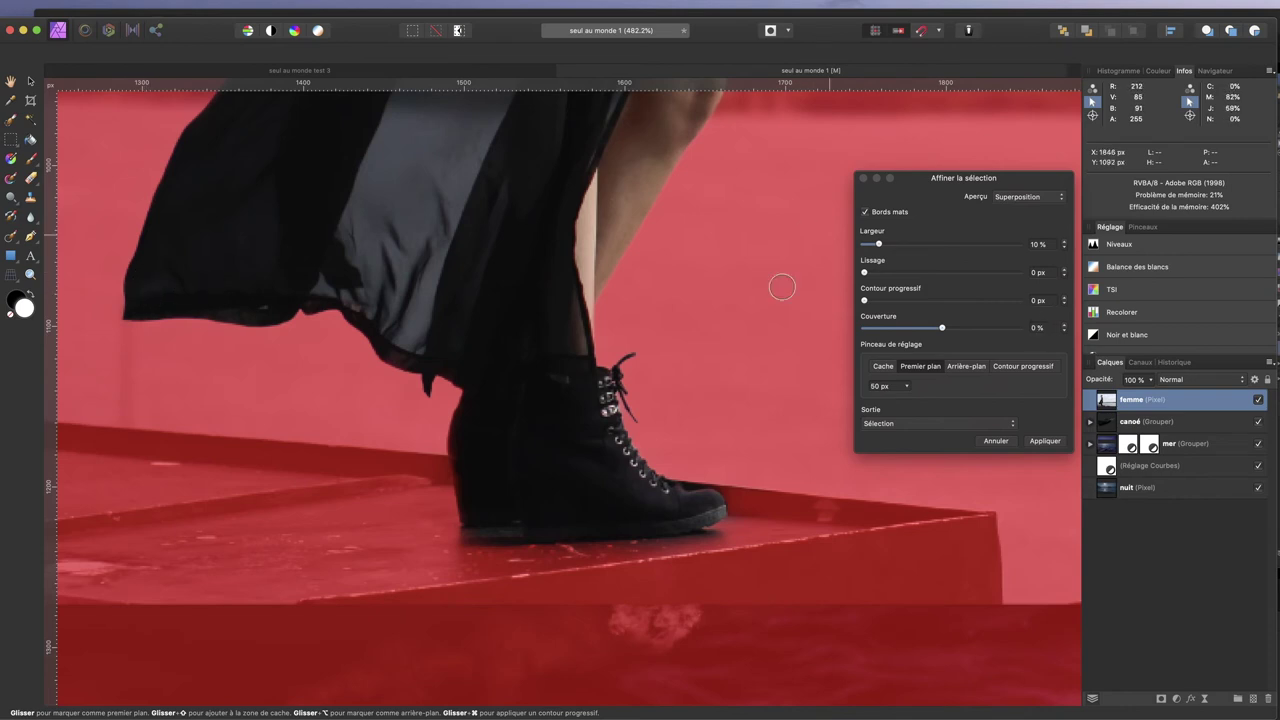
{"action": "scroll", "coordinate": [523, 207], "scroll_direction": "up", "scroll_amount": 3}
{"action": "scroll", "coordinate": [523, 207], "scroll_direction": "up", "scroll_amount": 10}
{"action": "scroll", "coordinate": [523, 207], "scroll_direction": "up", "scroll_amount": 10}
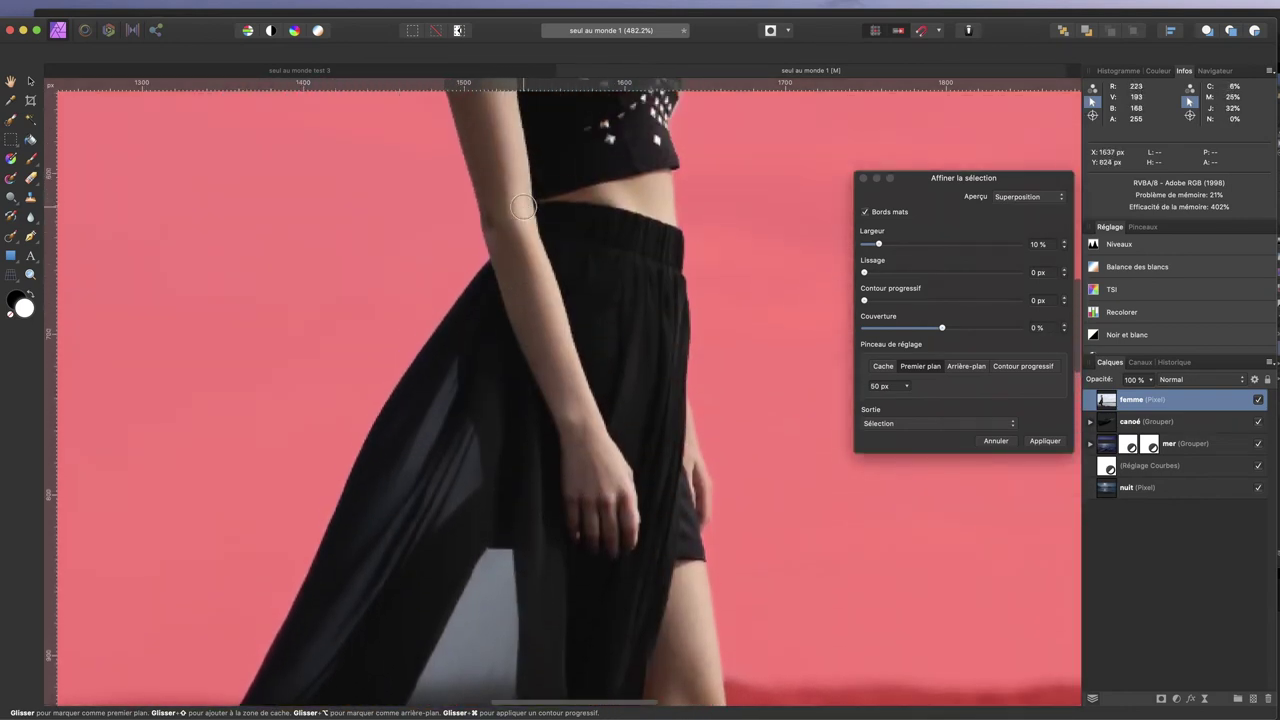
{"action": "scroll", "coordinate": [523, 207], "scroll_direction": "up", "scroll_amount": 10}
{"action": "scroll", "coordinate": [523, 207], "scroll_direction": "up", "scroll_amount": 10}
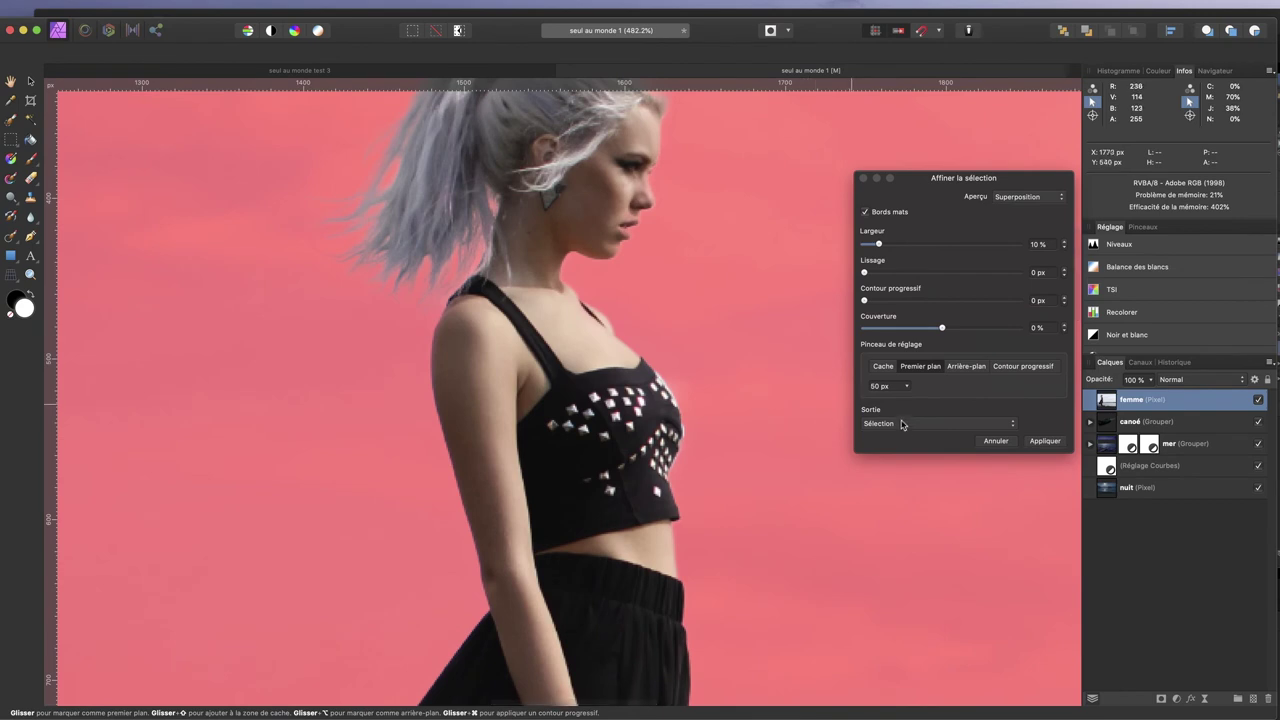
Step: Mark the area beside the neck as Arrière-plan (background)
{"action": "left_click", "coordinate": [979, 372]}
{"action": "mouse_move", "coordinate": [668, 347]}
{"action": "left_mouse_down"}
{"action": "mouse_move", "coordinate": [684, 393]}
{"action": "mouse_move", "coordinate": [662, 362]}
{"action": "mouse_move", "coordinate": [699, 427]}
{"action": "mouse_move", "coordinate": [688, 433]}
{"action": "left_mouse_up"}
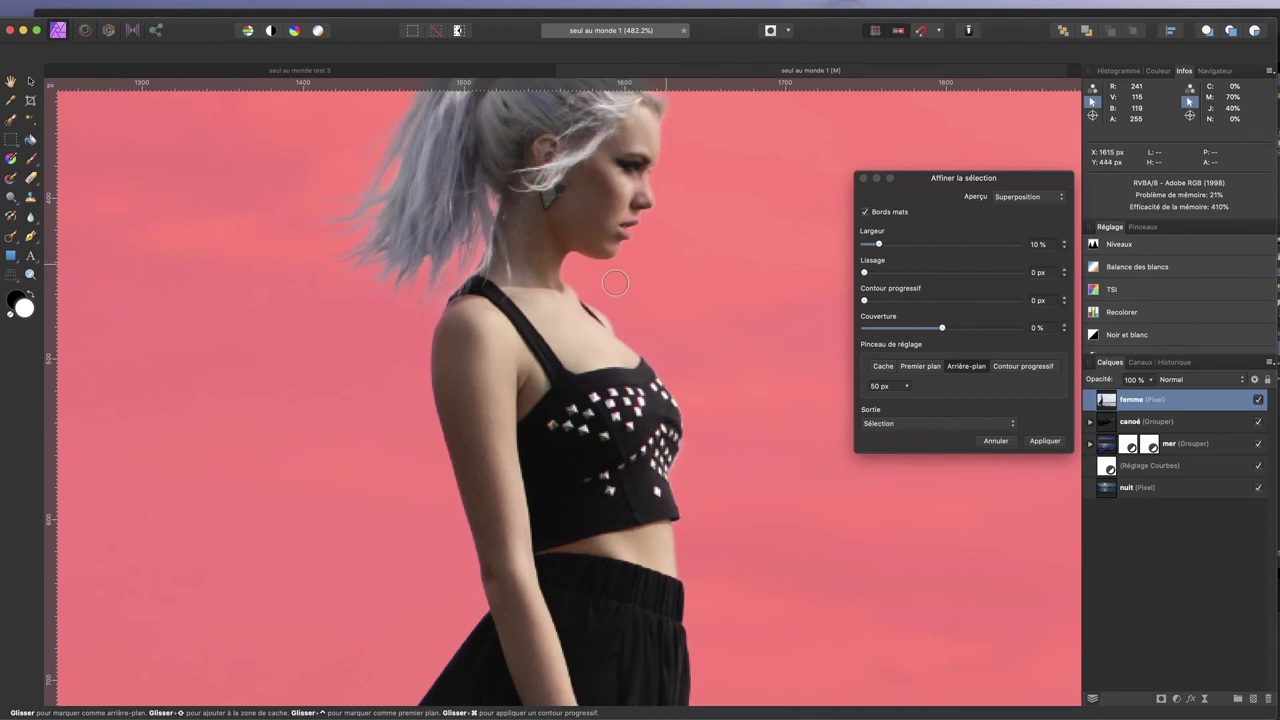
{"action": "scroll", "coordinate": [468, 260], "scroll_direction": "up", "scroll_amount": 5}
{"action": "scroll", "coordinate": [600, 200], "scroll_direction": "up", "scroll_amount": 1}
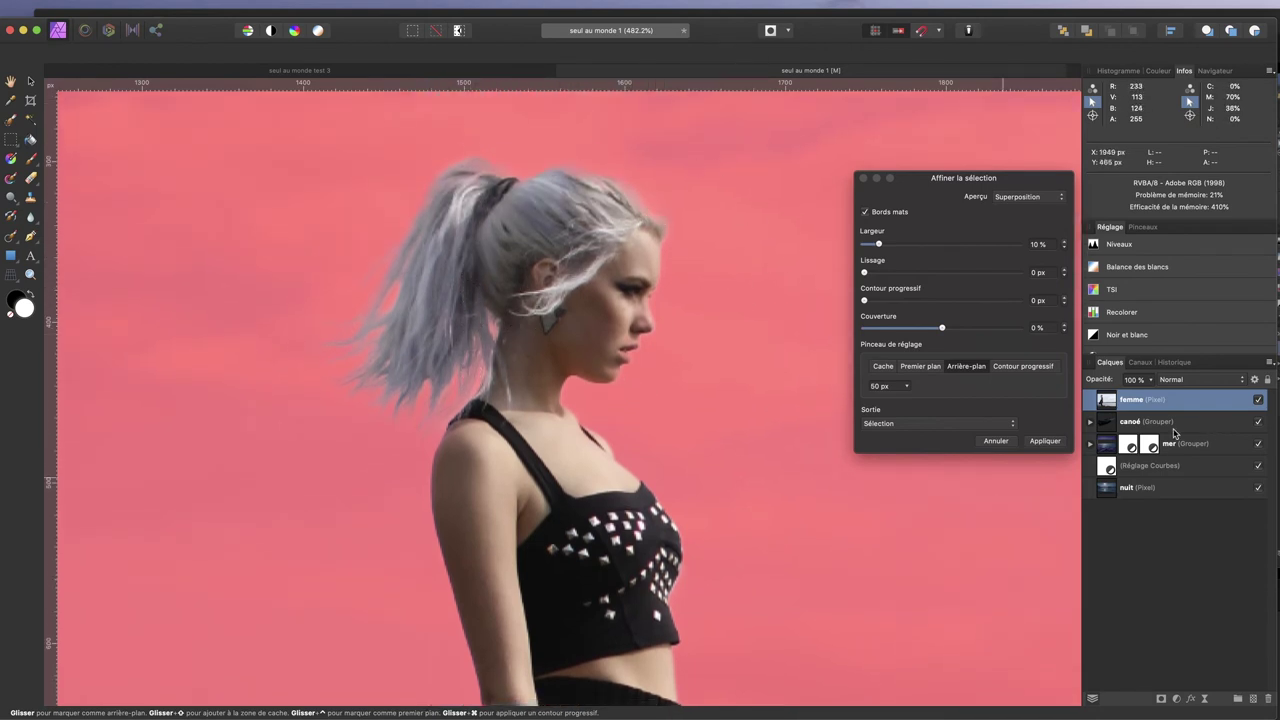
Step: Set Sortie to Nouveau calque avec masque and apply the refinement
{"action": "left_click", "coordinate": [900, 424]}
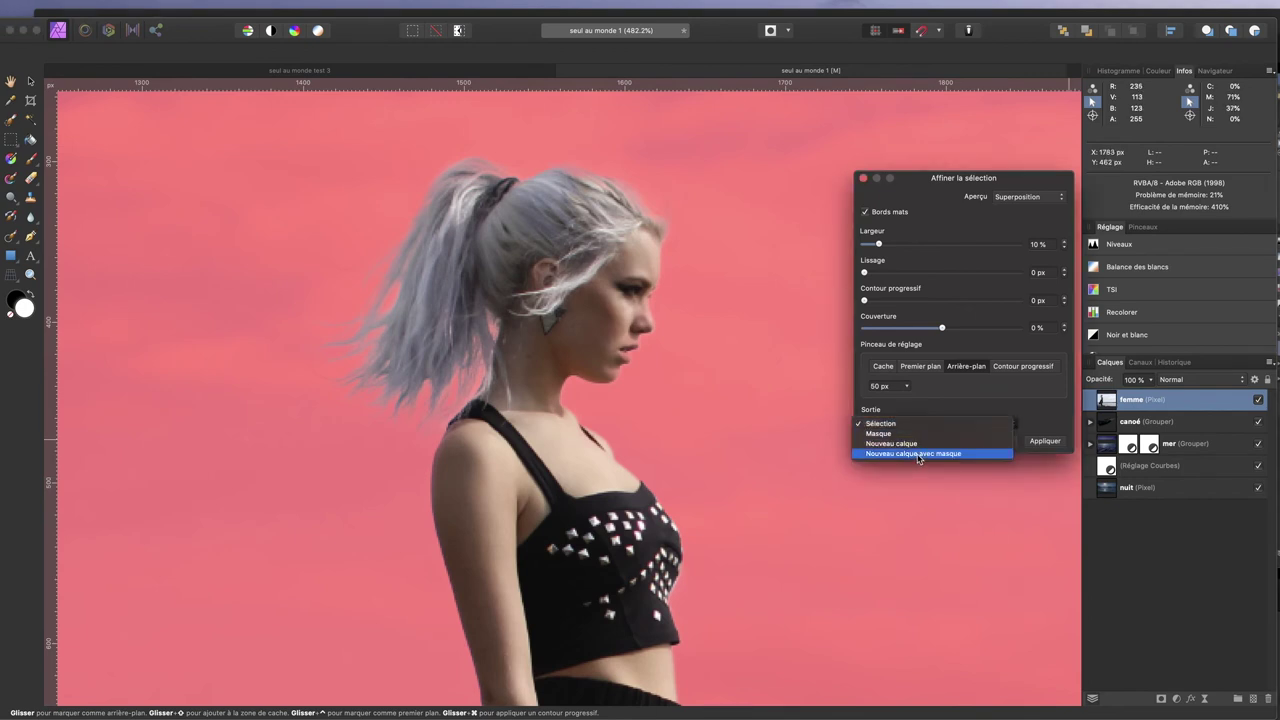
{"action": "left_click", "coordinate": [918, 456]}
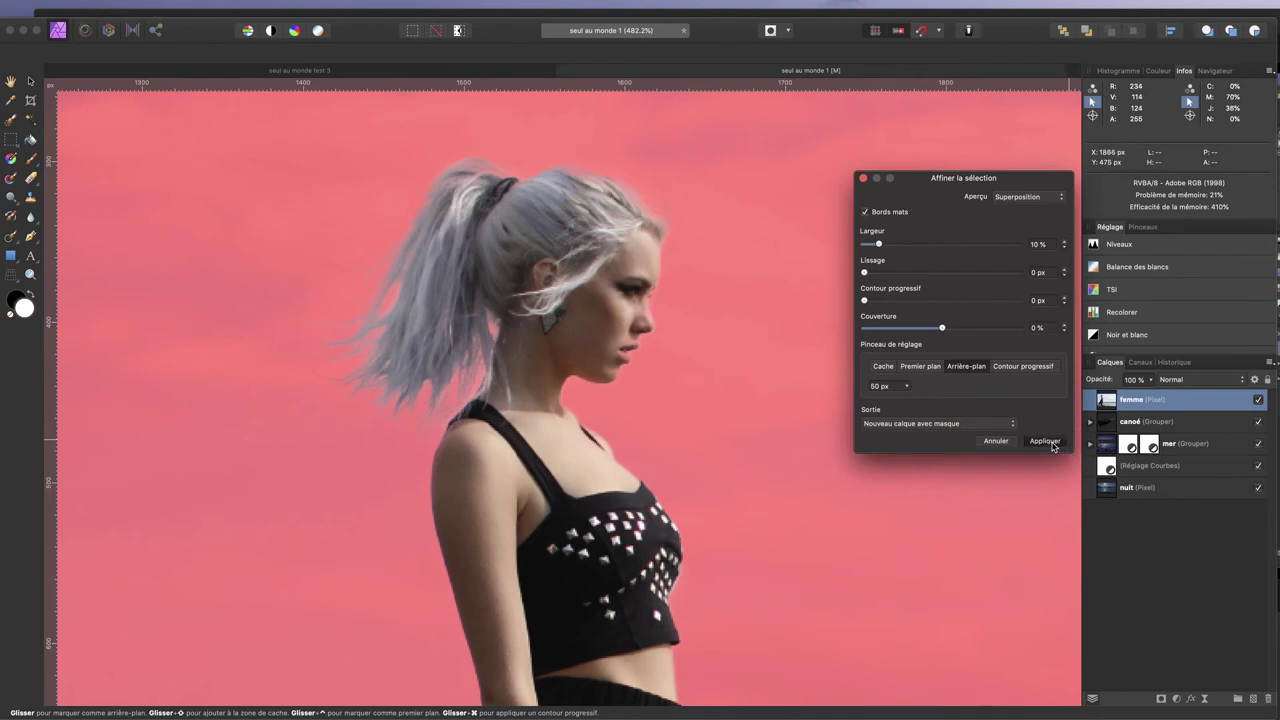
{"action": "left_click", "coordinate": [1048, 443]}
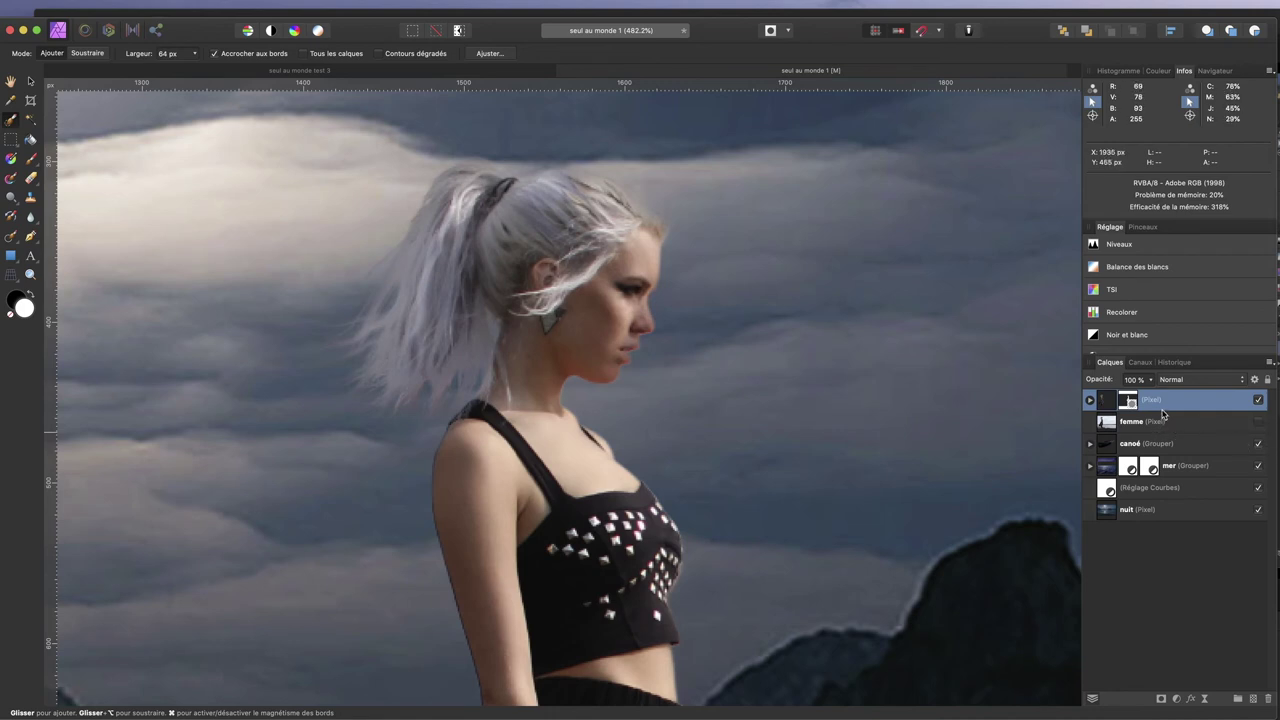
{"action": "scroll", "coordinate": [555, 265], "scroll_direction": "up", "scroll_amount": 3}
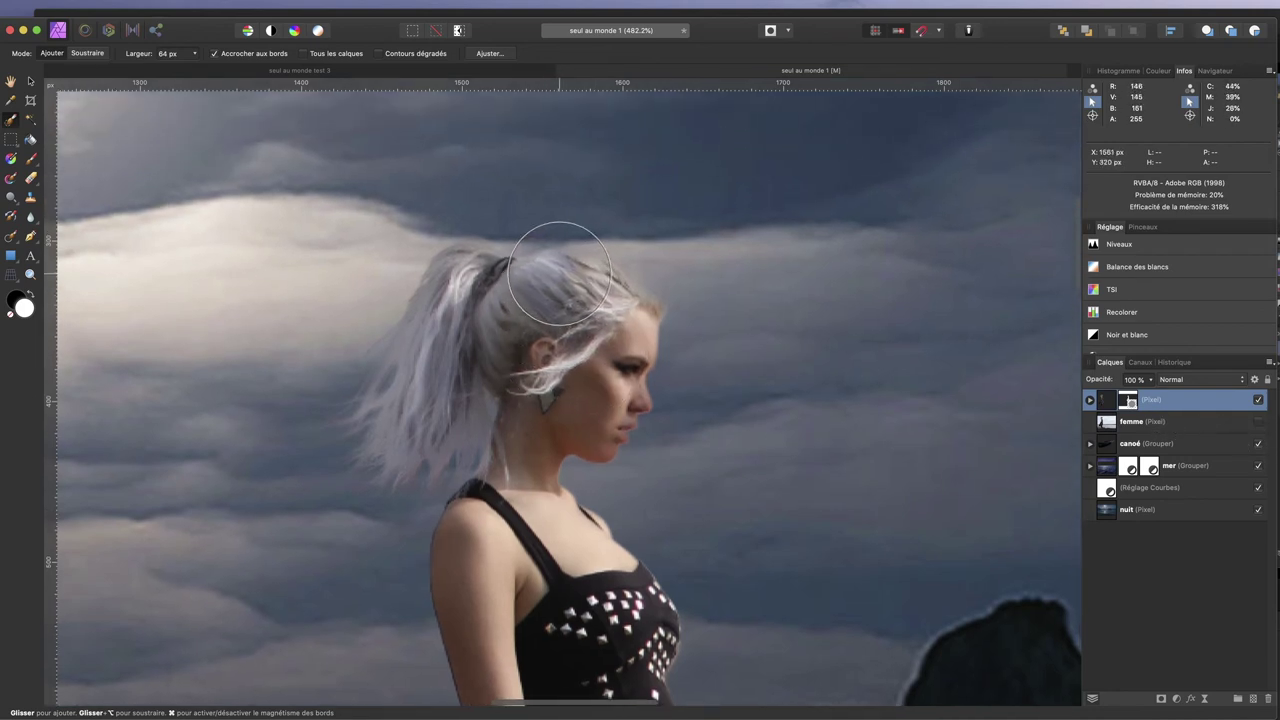
{"action": "scroll", "coordinate": [560, 272], "scroll_direction": "down", "scroll_amount": 5}
{"action": "scroll", "coordinate": [558, 272], "scroll_direction": "down", "scroll_amount": 3}
{"action": "scroll", "coordinate": [558, 272], "scroll_direction": "up", "scroll_amount": 4}
{"action": "scroll", "coordinate": [558, 272], "scroll_direction": "up", "scroll_amount": 2}
{"action": "scroll", "coordinate": [558, 272], "scroll_direction": "up", "scroll_amount": 3}
{"action": "scroll", "coordinate": [558, 272], "scroll_direction": "up", "scroll_amount": 3}
{"action": "scroll", "coordinate": [558, 272], "scroll_direction": "up", "scroll_amount": 3}
{"action": "scroll", "coordinate": [558, 272], "scroll_direction": "up", "scroll_amount": 2}
{"action": "scroll", "coordinate": [558, 272], "scroll_direction": "down", "scroll_amount": 2}
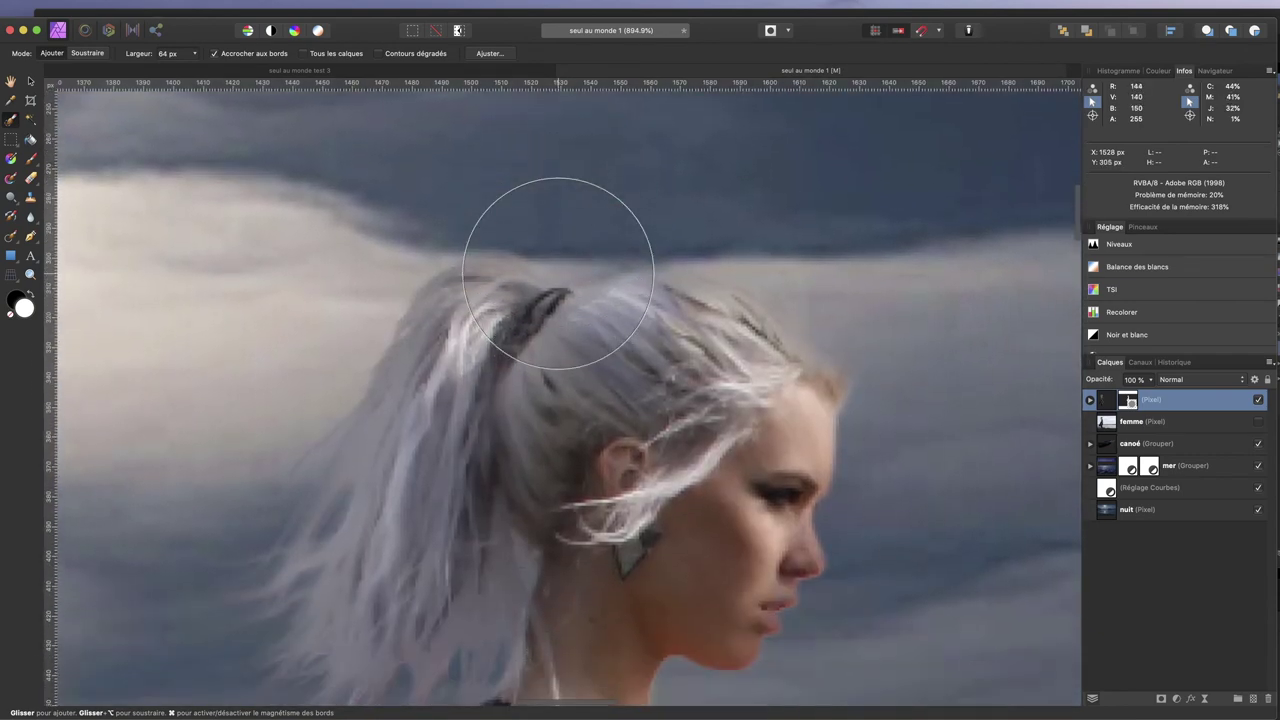
{"action": "scroll", "coordinate": [558, 272], "scroll_direction": "down", "scroll_amount": 1}
{"action": "scroll", "coordinate": [558, 272], "scroll_direction": "down", "scroll_amount": 3}
{"action": "scroll", "coordinate": [558, 272], "scroll_direction": "down", "scroll_amount": 3}
{"action": "scroll", "coordinate": [558, 272], "scroll_direction": "down", "scroll_amount": 2}
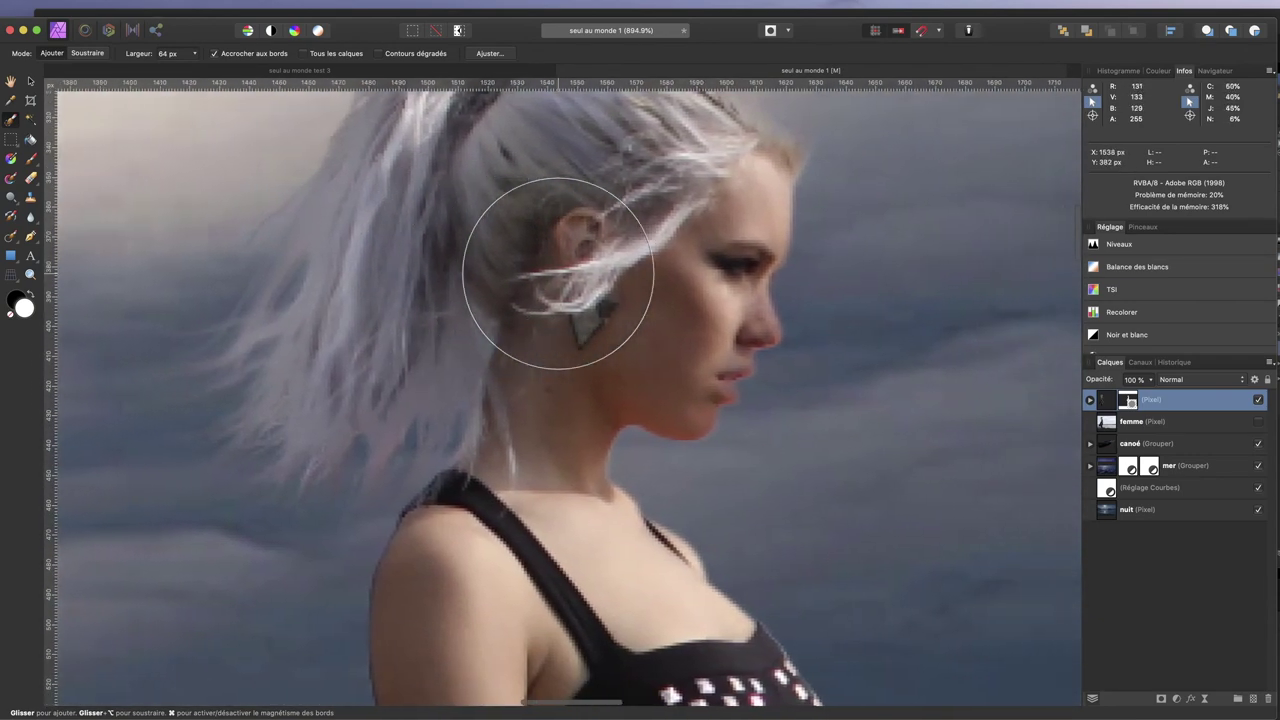
{"action": "scroll", "coordinate": [558, 272], "scroll_direction": "right", "scroll_amount": 3}
{"action": "scroll", "coordinate": [500, 300], "scroll_direction": "right", "scroll_amount": 3}
{"action": "scroll", "coordinate": [770, 225], "scroll_direction": "down", "scroll_amount": 2}
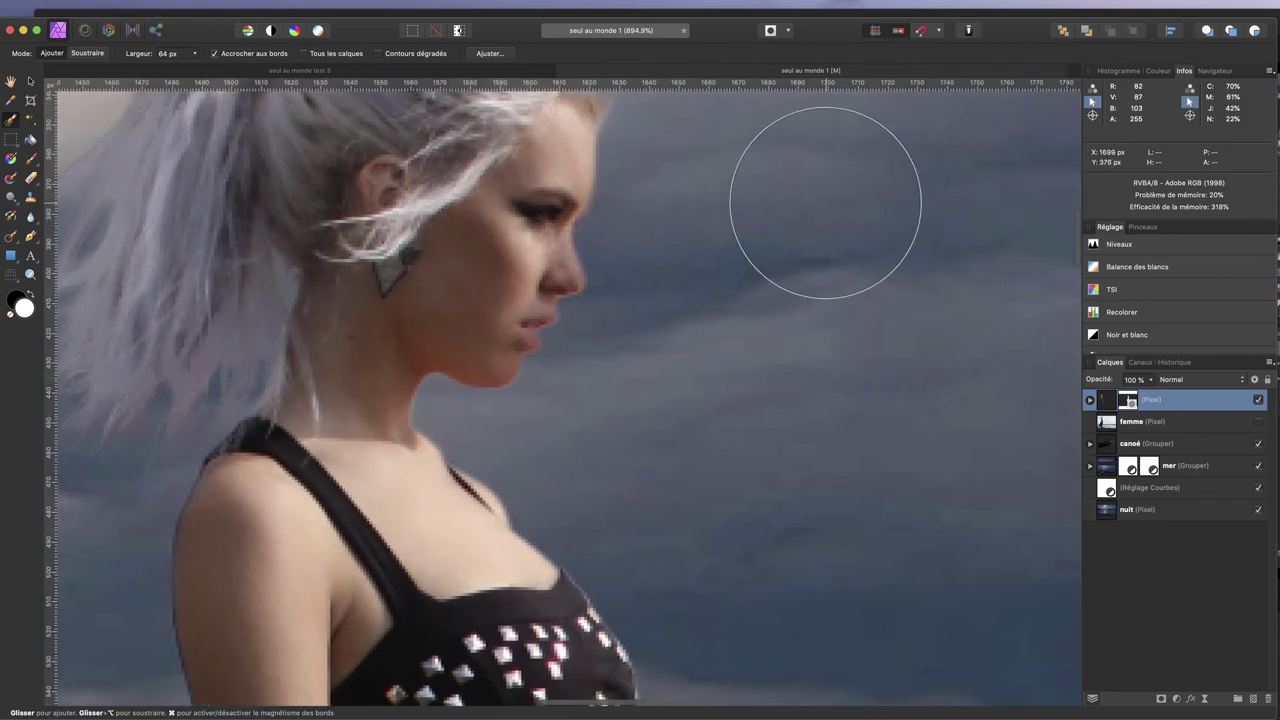
{"action": "scroll", "coordinate": [488, 130], "scroll_direction": "down", "scroll_amount": 3}
{"action": "scroll", "coordinate": [490, 132], "scroll_direction": "down", "scroll_amount": 10}
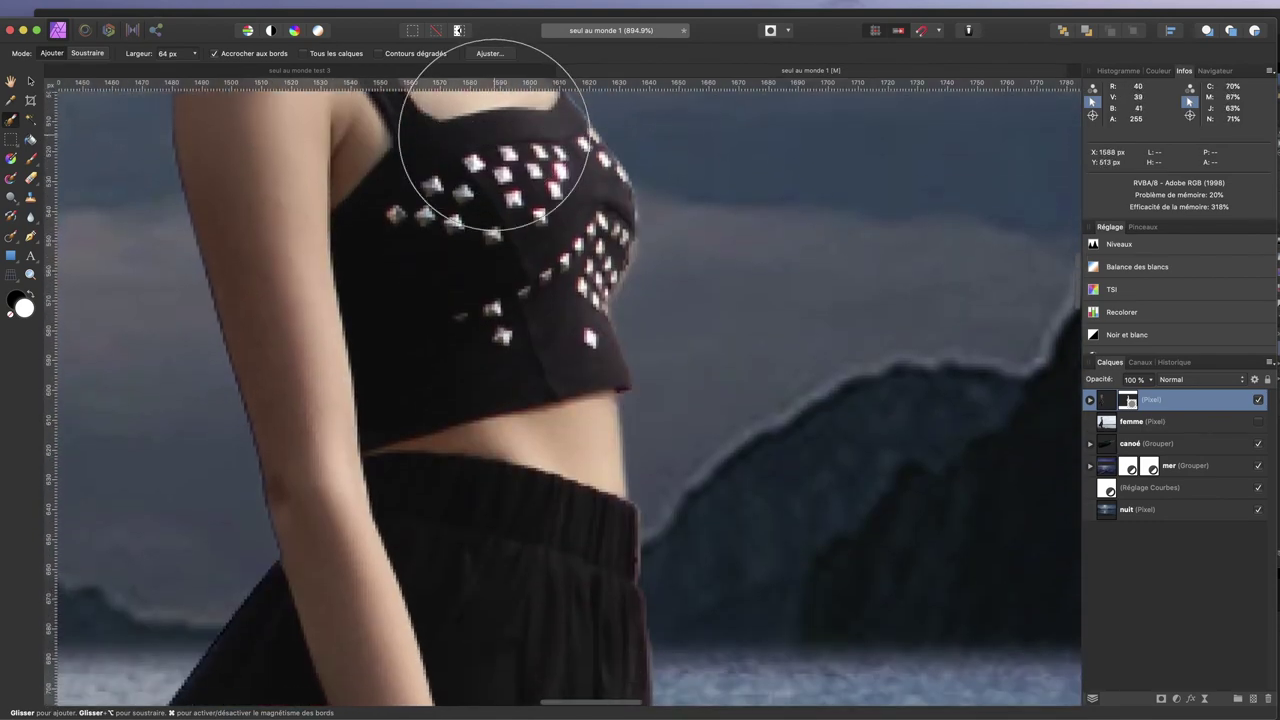
{"action": "scroll", "coordinate": [494, 135], "scroll_direction": "down", "scroll_amount": 2}
{"action": "scroll", "coordinate": [494, 135], "scroll_direction": "down", "scroll_amount": 5}
{"action": "scroll", "coordinate": [494, 135], "scroll_direction": "up", "scroll_amount": 5}
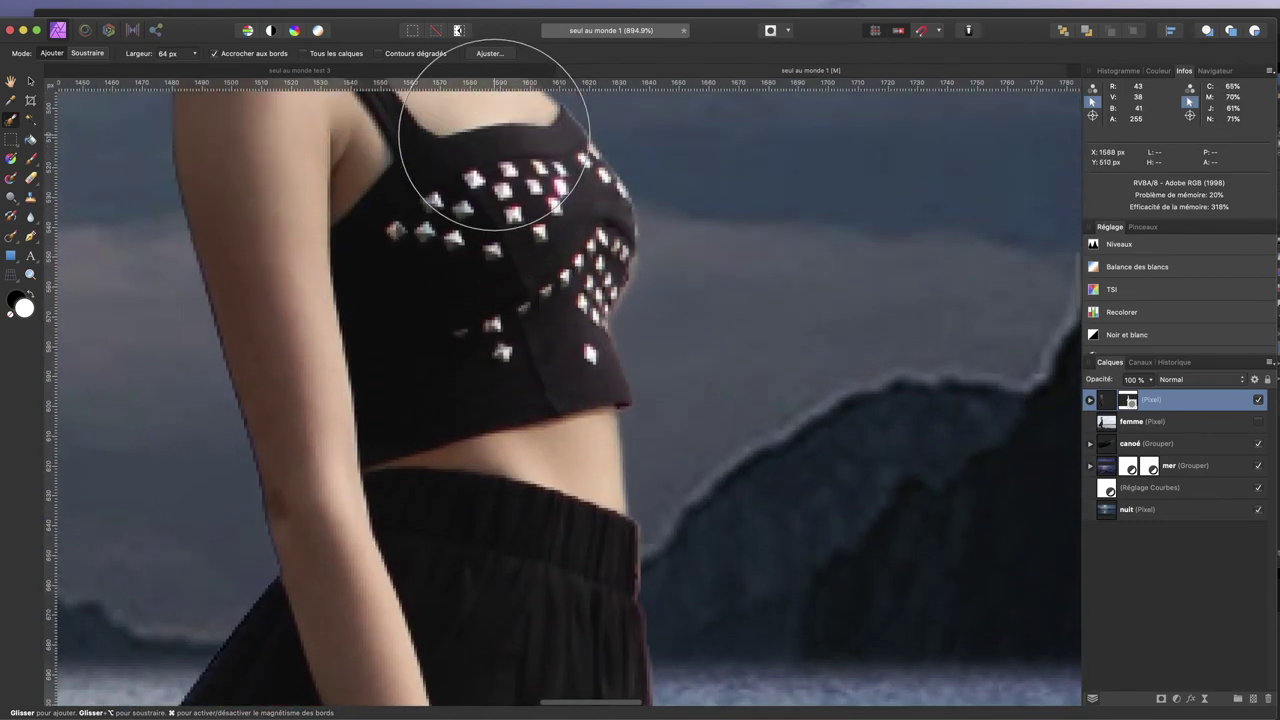
{"action": "scroll", "coordinate": [494, 135], "scroll_direction": "up", "scroll_amount": 3}
{"action": "scroll", "coordinate": [494, 135], "scroll_direction": "down", "scroll_amount": 6}
{"action": "scroll", "coordinate": [494, 135], "scroll_direction": "down", "scroll_amount": 2}
{"action": "scroll", "coordinate": [494, 135], "scroll_direction": "down", "scroll_amount": 1}
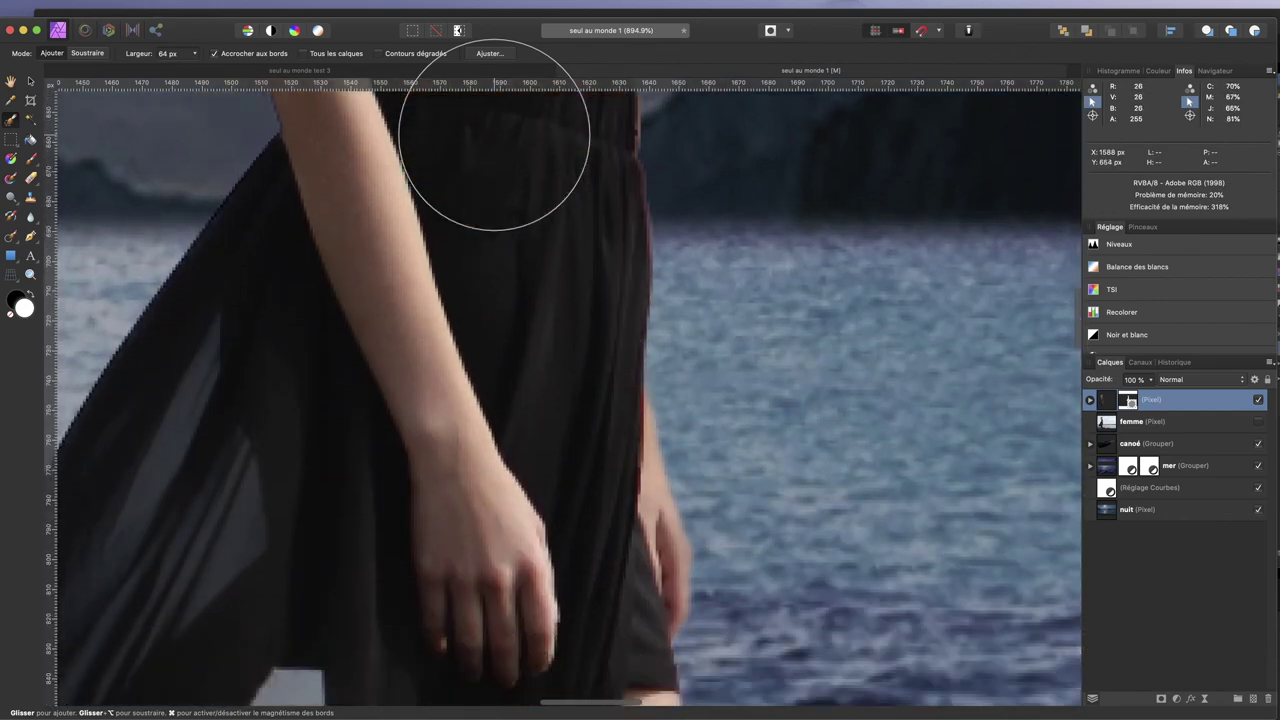
{"action": "scroll", "coordinate": [494, 135], "scroll_direction": "down", "scroll_amount": 1}
{"action": "scroll", "coordinate": [494, 135], "scroll_direction": "up", "scroll_amount": 1}
{"action": "scroll", "coordinate": [494, 135], "scroll_direction": "up", "scroll_amount": 3}
{"action": "scroll", "coordinate": [494, 135], "scroll_direction": "up", "scroll_amount": 1}
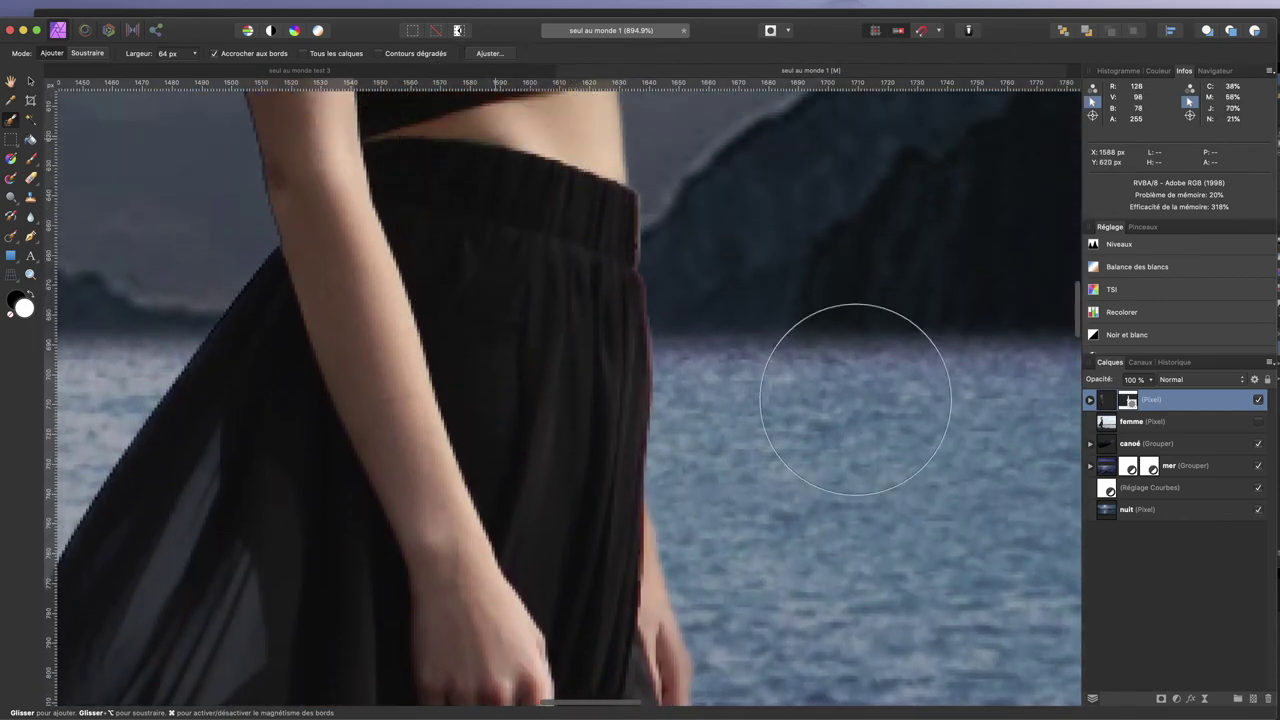
Step: Shrink the brush to about 10 px, target the Masque layer in white, deselect, and pick Outil Pinceau
{"action": "left_click_drag", "start_coordinate": [855, 370], "coordinate": [843, 378]}
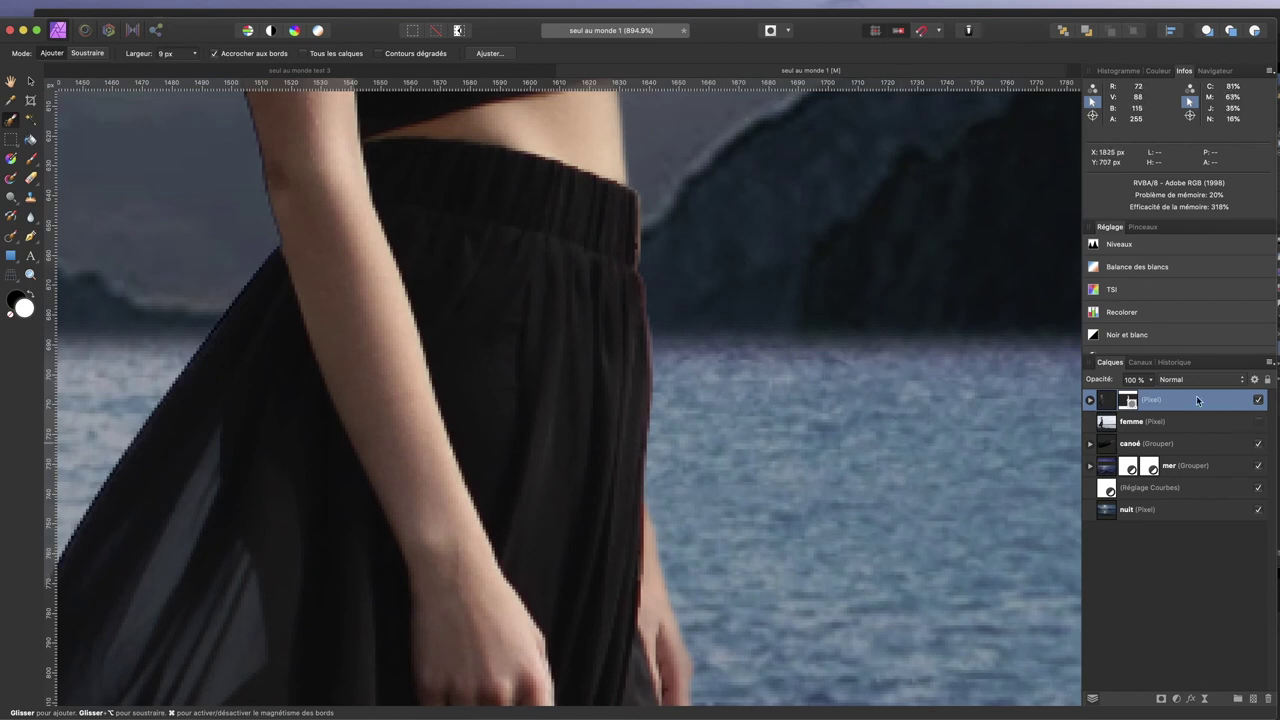
{"action": "left_click", "coordinate": [1129, 402]}
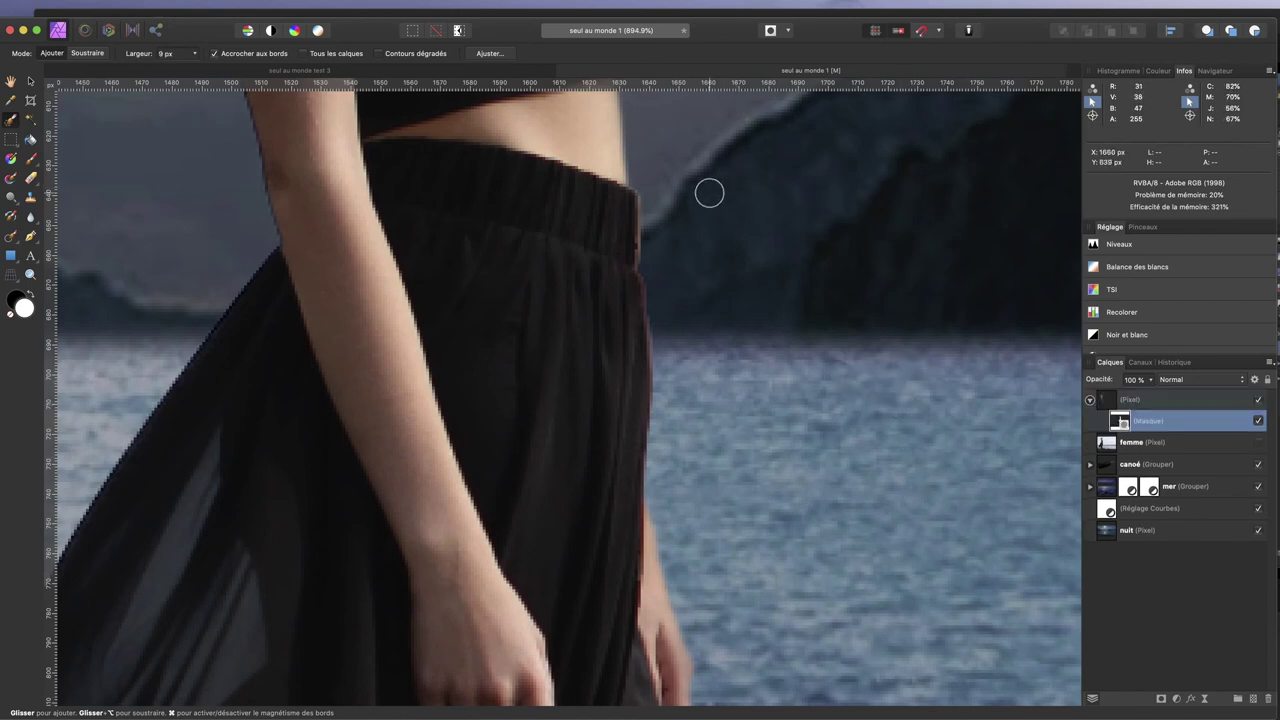
{"action": "left_click", "coordinate": [31, 294]}
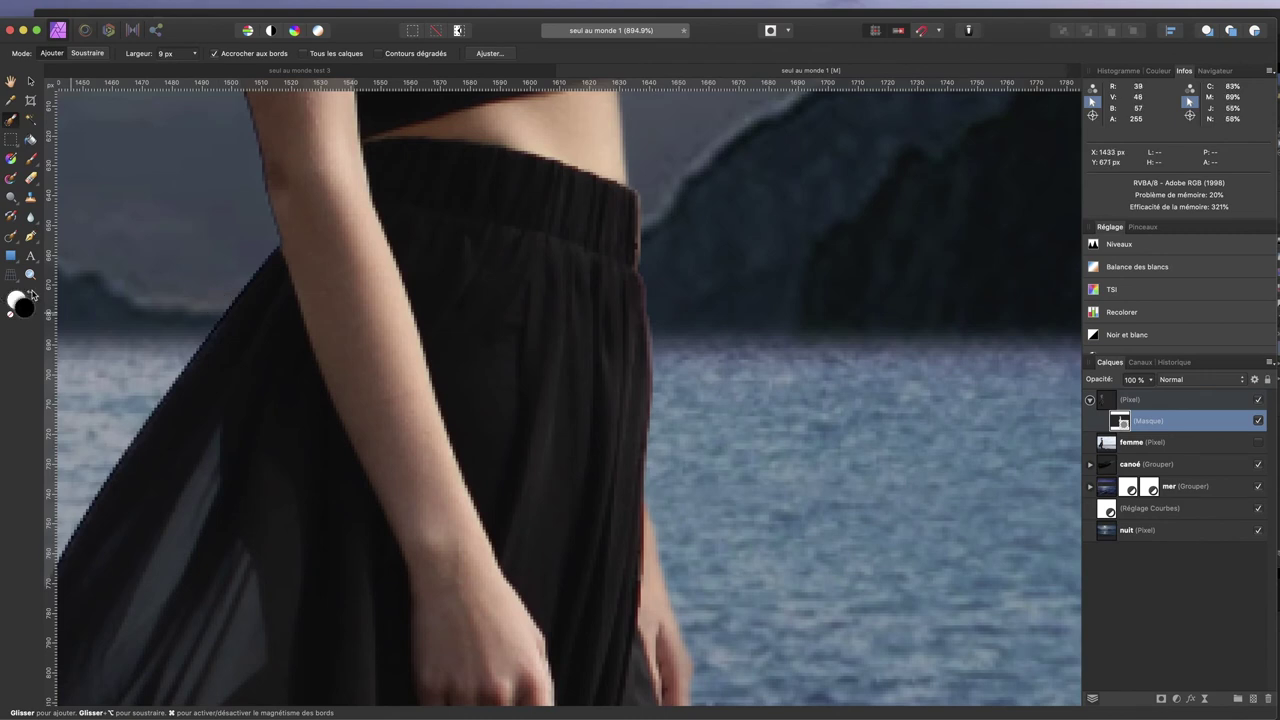
{"action": "left_click_drag", "start_coordinate": [658, 170], "coordinate": [651, 191]}
{"action": "left_click", "coordinate": [35, 166]}
{"action": "key", "text": "ctrl+d"}
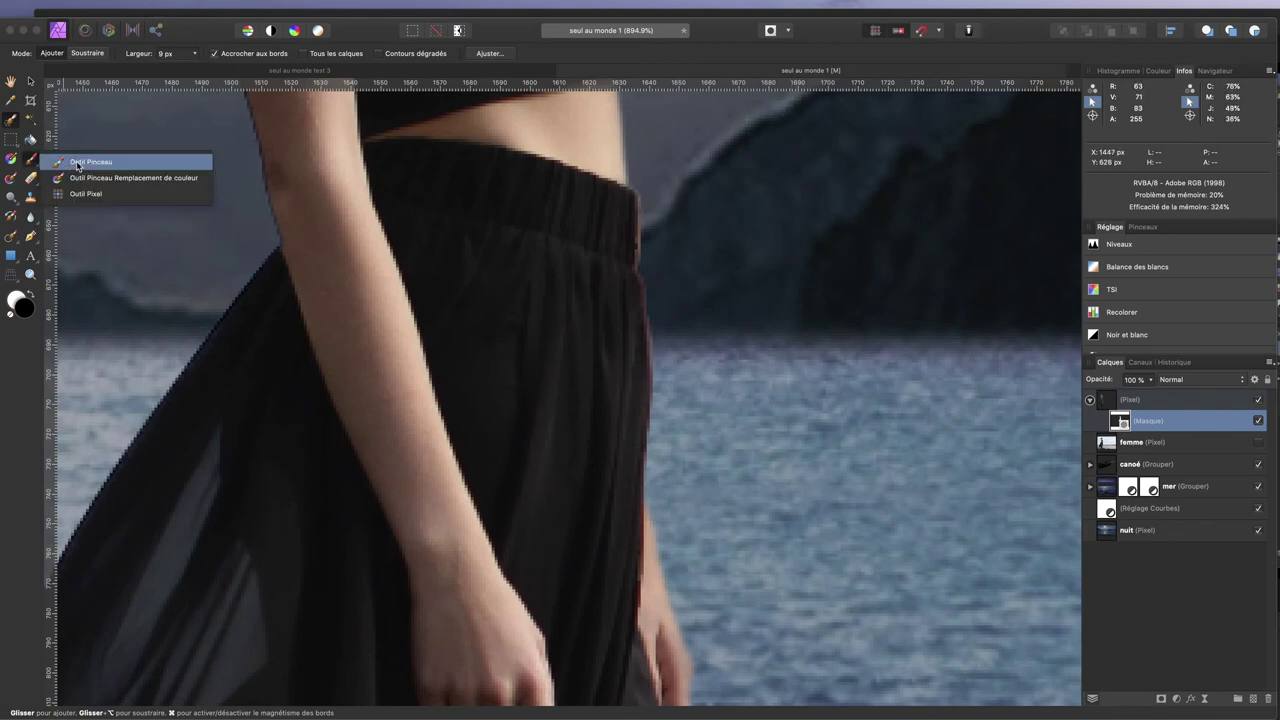
{"action": "left_click", "coordinate": [72, 162]}
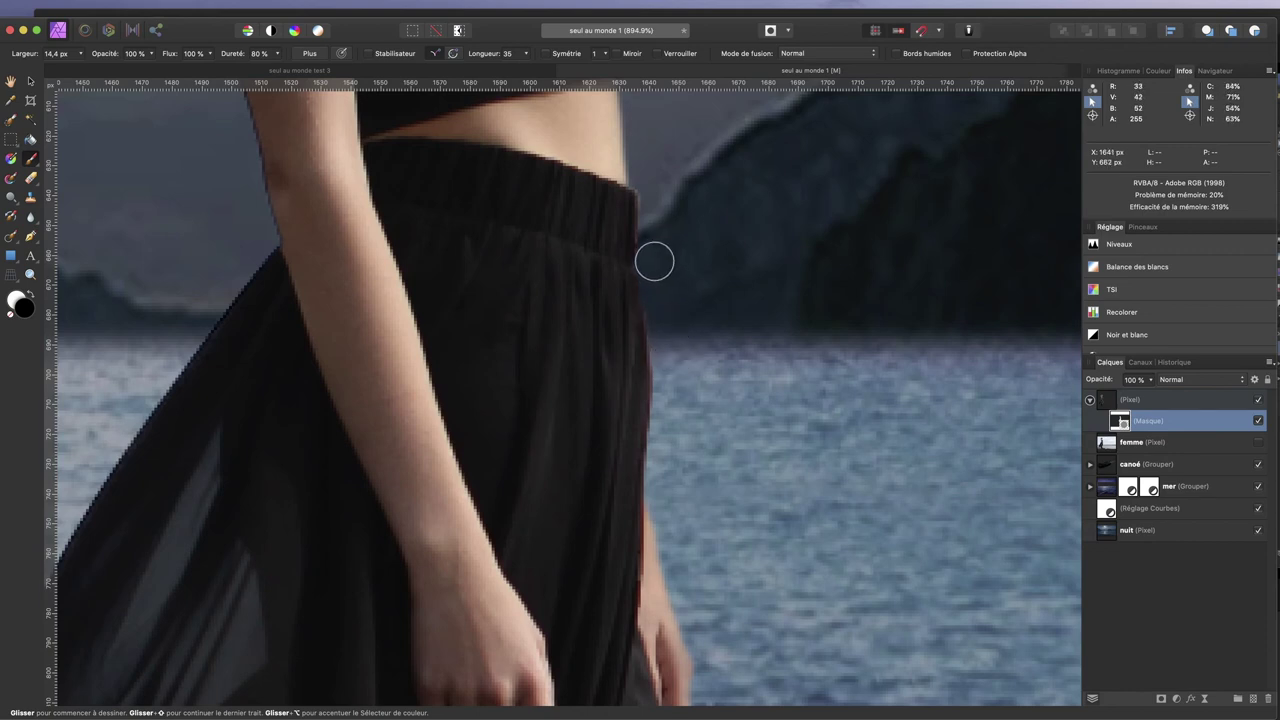
{"action": "scroll", "coordinate": [597, 300], "scroll_direction": "down", "scroll_amount": 1}
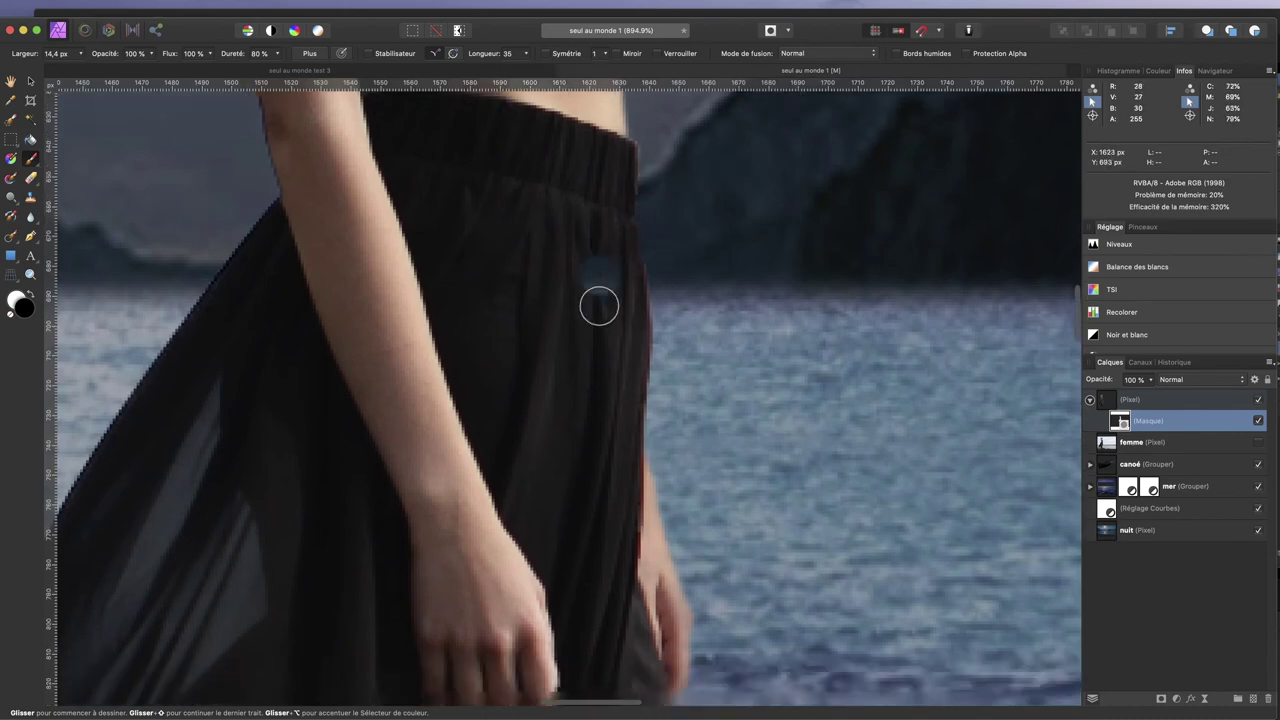
{"action": "scroll", "coordinate": [529, 263], "scroll_direction": "down", "scroll_amount": 2}
{"action": "scroll", "coordinate": [529, 270], "scroll_direction": "down", "scroll_amount": 2}
{"action": "scroll", "coordinate": [529, 268], "scroll_direction": "down", "scroll_amount": 2}
{"action": "scroll", "coordinate": [526, 268], "scroll_direction": "down", "scroll_amount": 2}
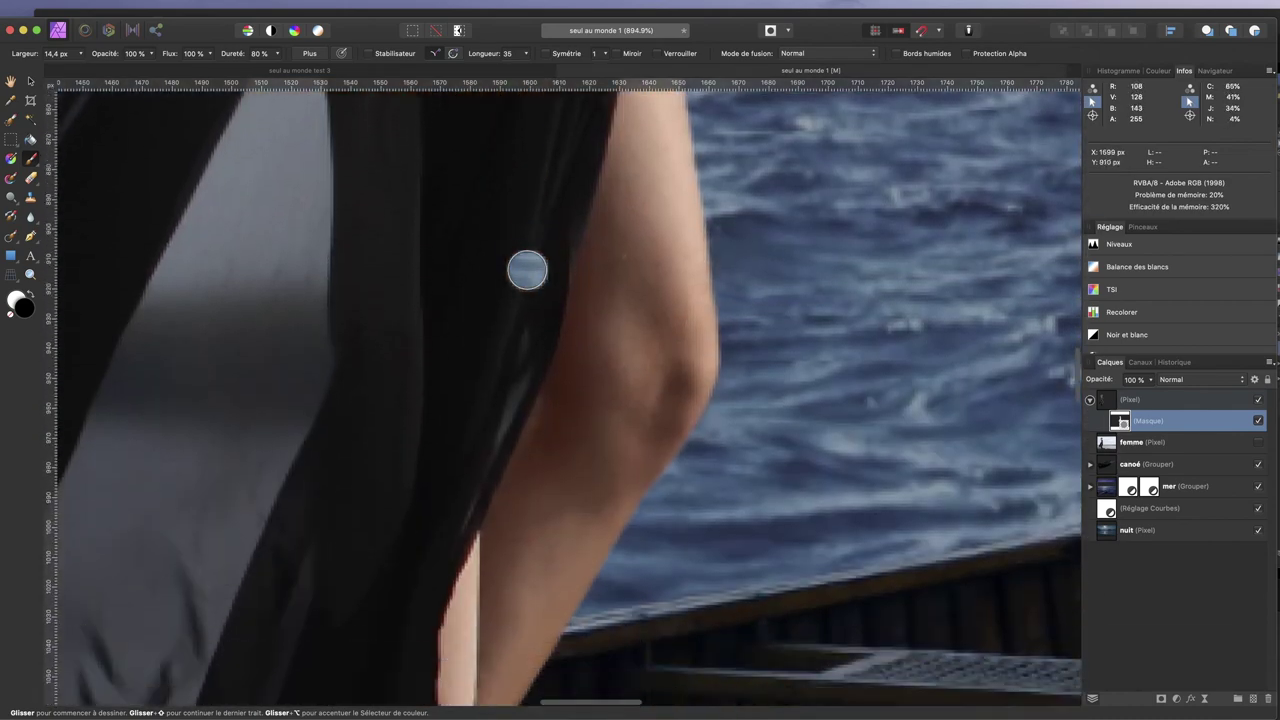
{"action": "scroll", "coordinate": [963, 246], "scroll_direction": "down", "scroll_amount": 1}
{"action": "scroll", "coordinate": [962, 244], "scroll_direction": "down", "scroll_amount": 2}
{"action": "scroll", "coordinate": [962, 244], "scroll_direction": "down", "scroll_amount": 2}
{"action": "scroll", "coordinate": [960, 244], "scroll_direction": "down", "scroll_amount": 3}
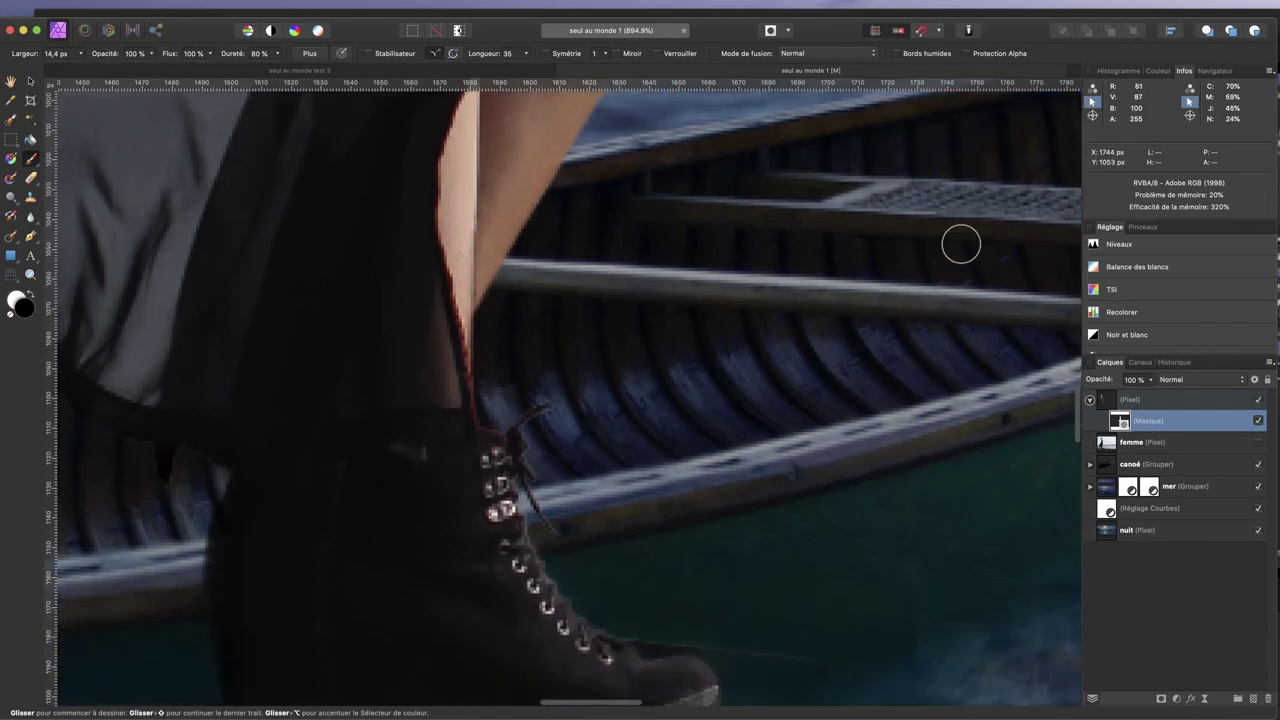
{"action": "scroll", "coordinate": [958, 244], "scroll_direction": "down", "scroll_amount": 3}
{"action": "scroll", "coordinate": [957, 244], "scroll_direction": "left", "scroll_amount": 2}
{"action": "scroll", "coordinate": [957, 244], "scroll_direction": "left", "scroll_amount": 2}
{"action": "scroll", "coordinate": [957, 244], "scroll_direction": "up", "scroll_amount": 1}
{"action": "scroll", "coordinate": [957, 244], "scroll_direction": "up", "scroll_amount": 3}
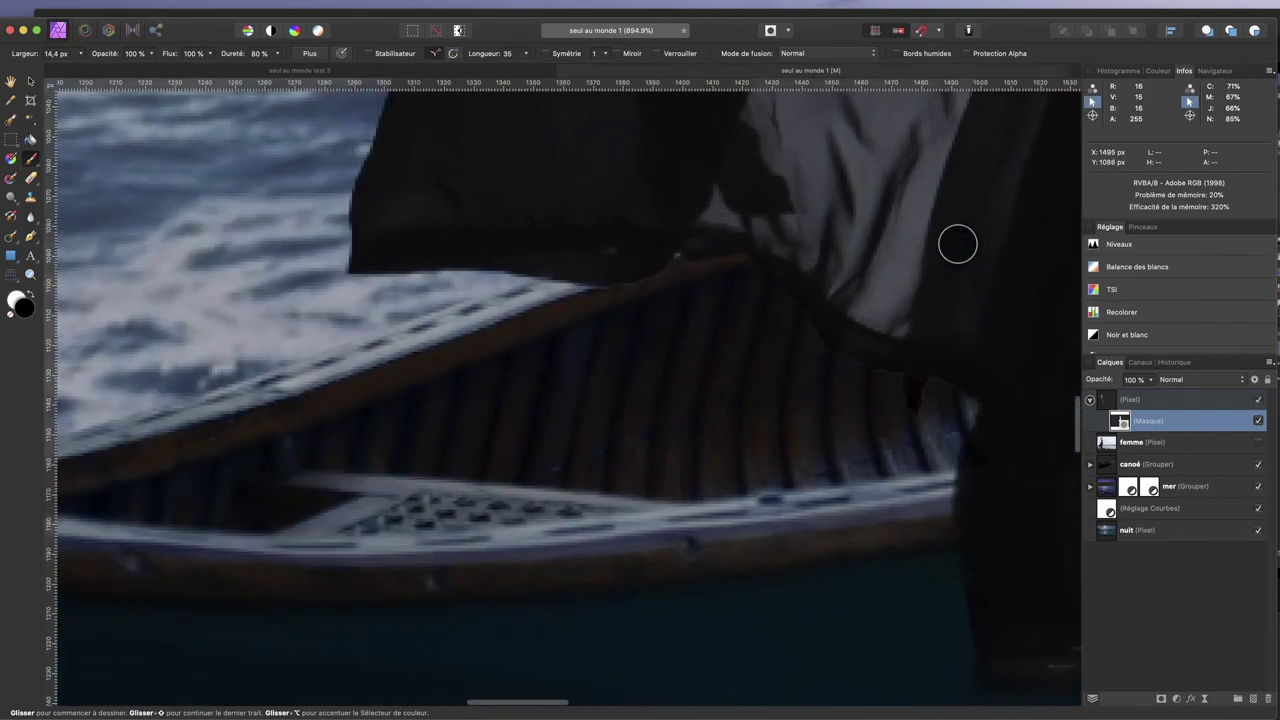
{"action": "scroll", "coordinate": [957, 244], "scroll_direction": "up", "scroll_amount": 2}
{"action": "scroll", "coordinate": [957, 244], "scroll_direction": "left", "scroll_amount": 3}
{"action": "scroll", "coordinate": [957, 244], "scroll_direction": "up", "scroll_amount": 3}
{"action": "scroll", "coordinate": [957, 244], "scroll_direction": "up", "scroll_amount": 3}
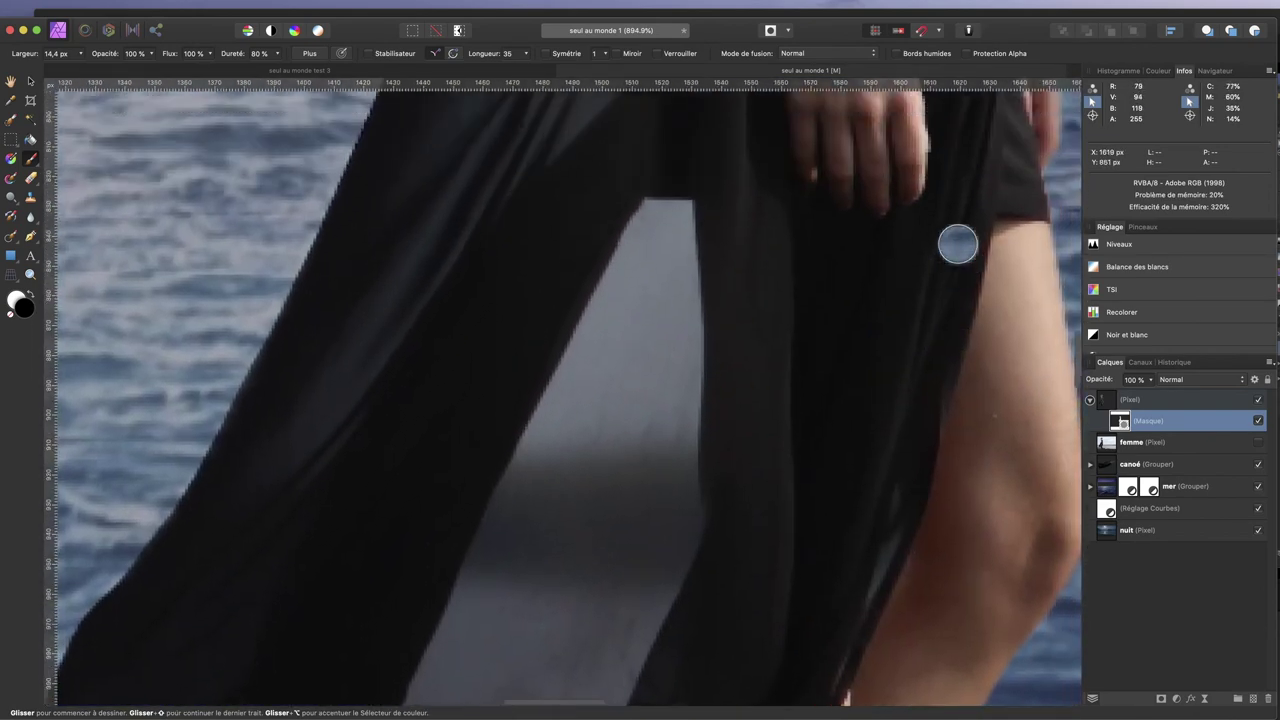
{"action": "scroll", "coordinate": [957, 244], "scroll_direction": "up", "scroll_amount": 3}
{"action": "scroll", "coordinate": [957, 244], "scroll_direction": "up", "scroll_amount": 3}
{"action": "scroll", "coordinate": [957, 244], "scroll_direction": "up", "scroll_amount": 1}
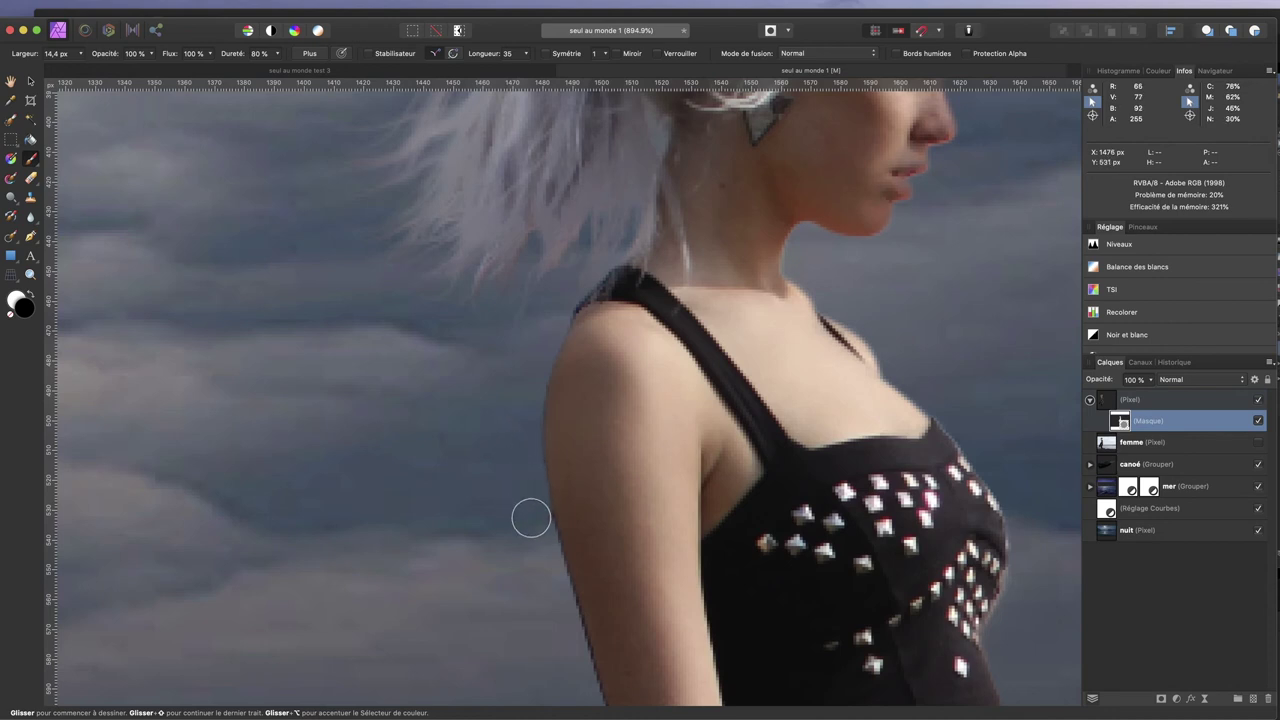
Step: Swap the painting colour to white and follow the arm edge down toward the skirt
{"action": "scroll", "coordinate": [530, 539], "scroll_direction": "down", "scroll_amount": 2}
{"action": "scroll", "coordinate": [528, 537], "scroll_direction": "down", "scroll_amount": 1}
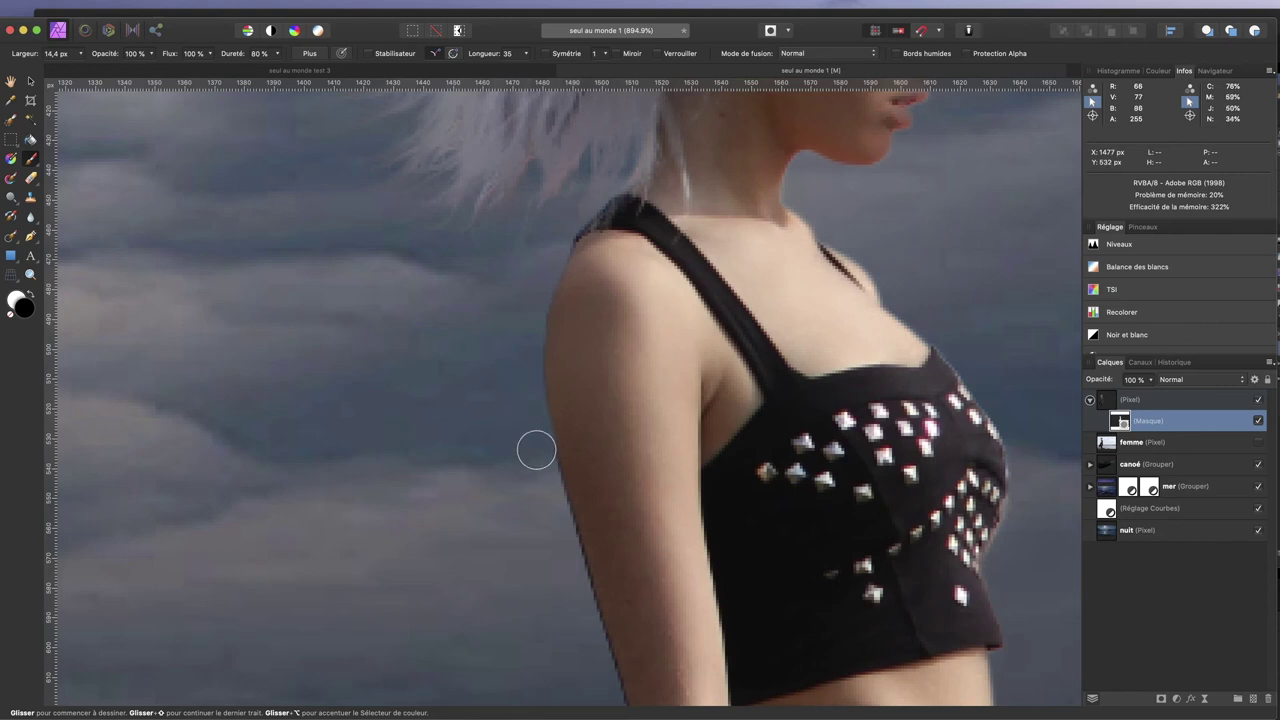
{"action": "scroll", "coordinate": [514, 466], "scroll_direction": "down", "scroll_amount": 1}
{"action": "scroll", "coordinate": [518, 445], "scroll_direction": "down", "scroll_amount": 1}
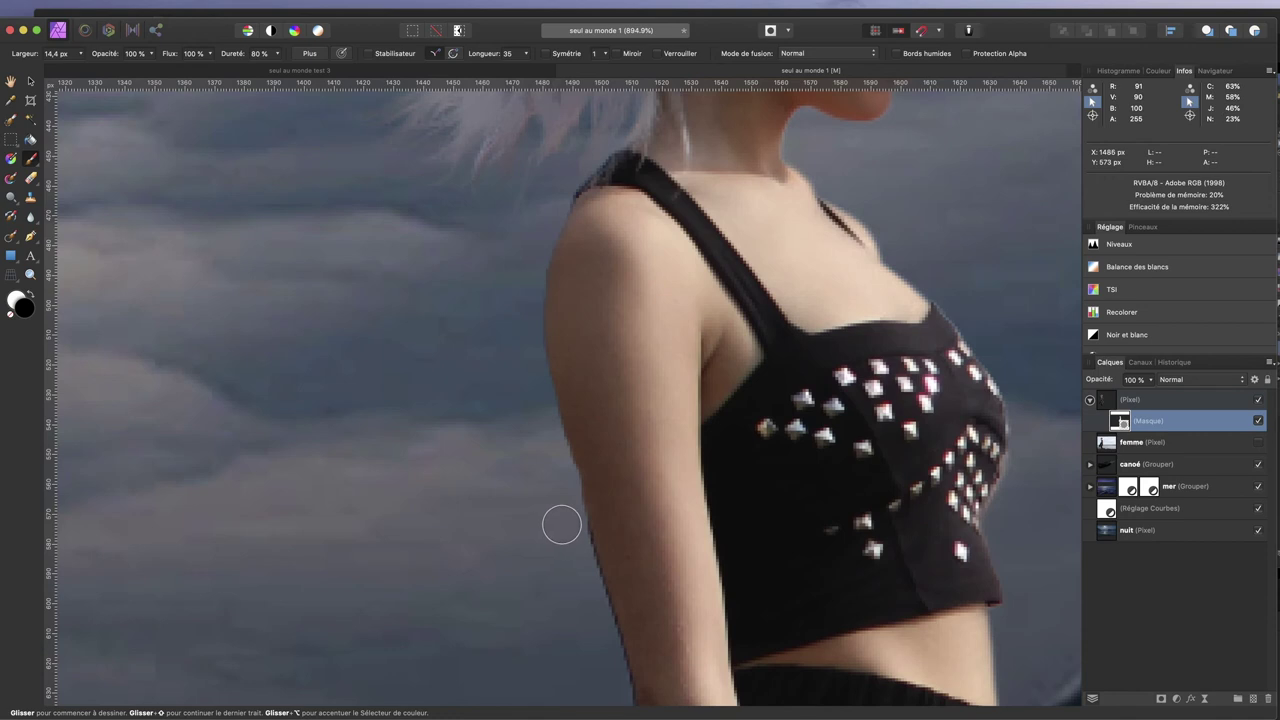
{"action": "key", "text": "x"}
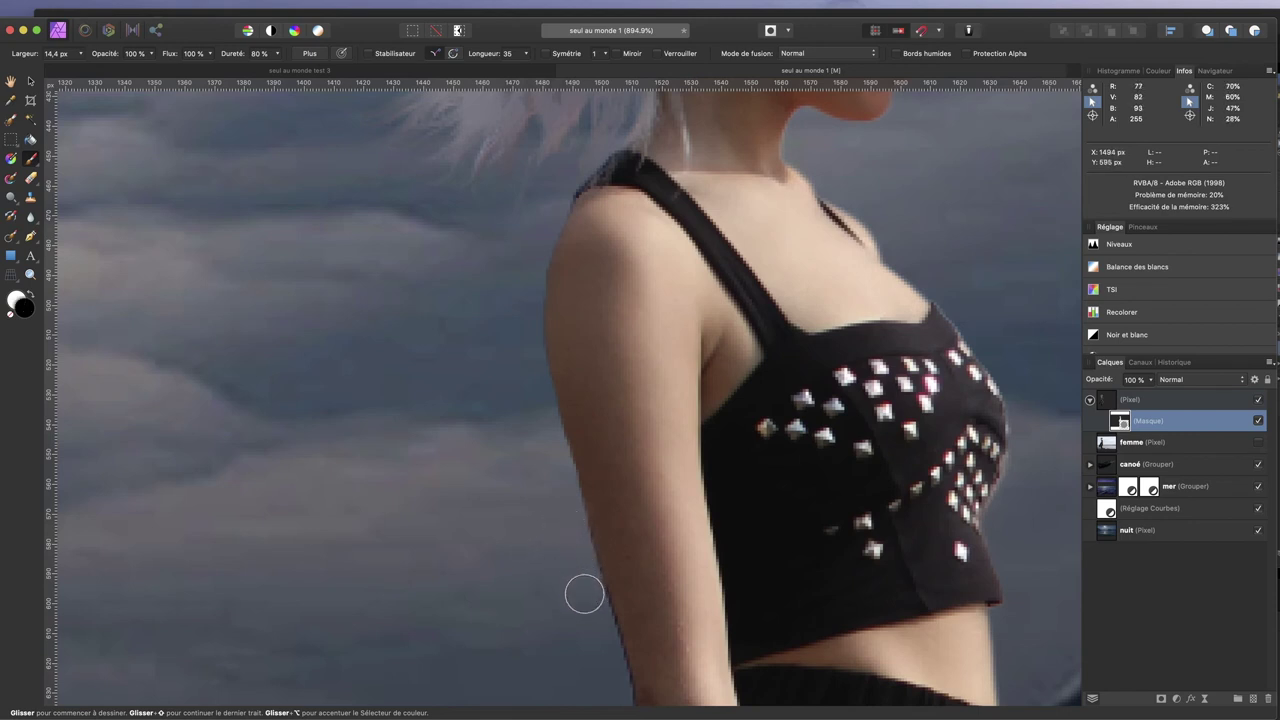
{"action": "scroll", "coordinate": [583, 606], "scroll_direction": "down", "scroll_amount": 2}
{"action": "scroll", "coordinate": [571, 606], "scroll_direction": "down", "scroll_amount": 3}
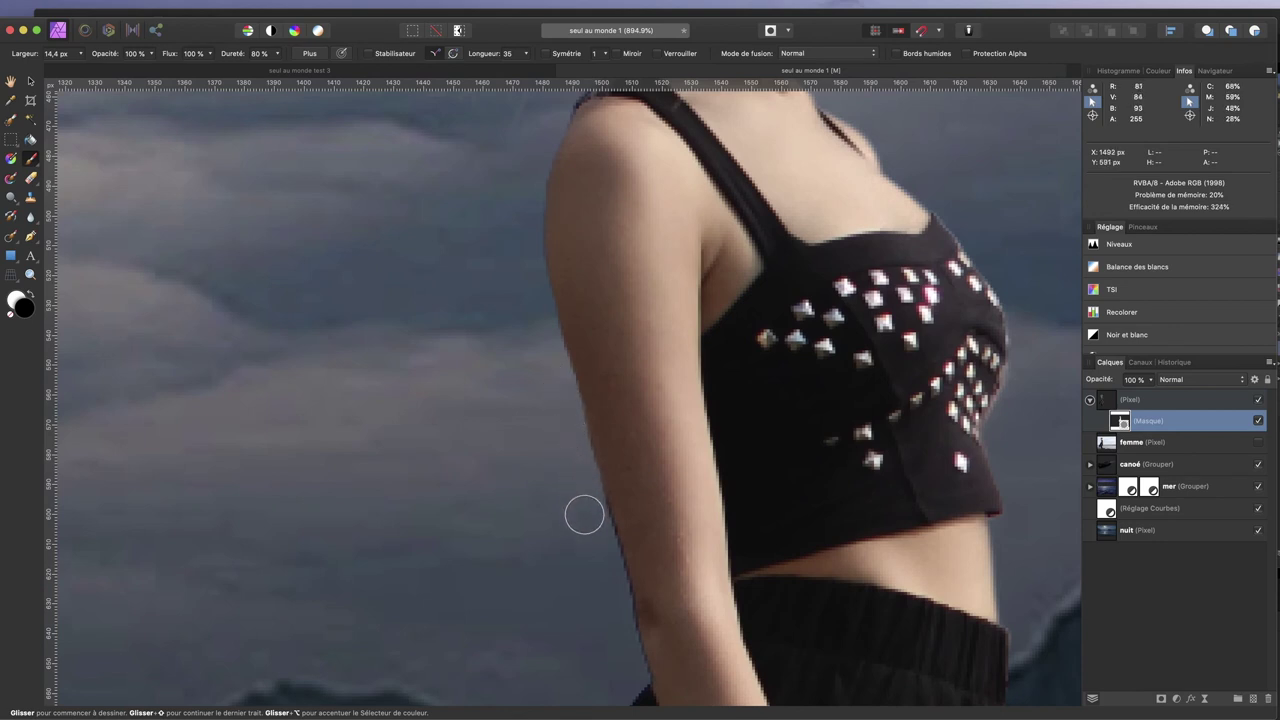
{"action": "scroll", "coordinate": [579, 525], "scroll_direction": "right", "scroll_amount": 1}
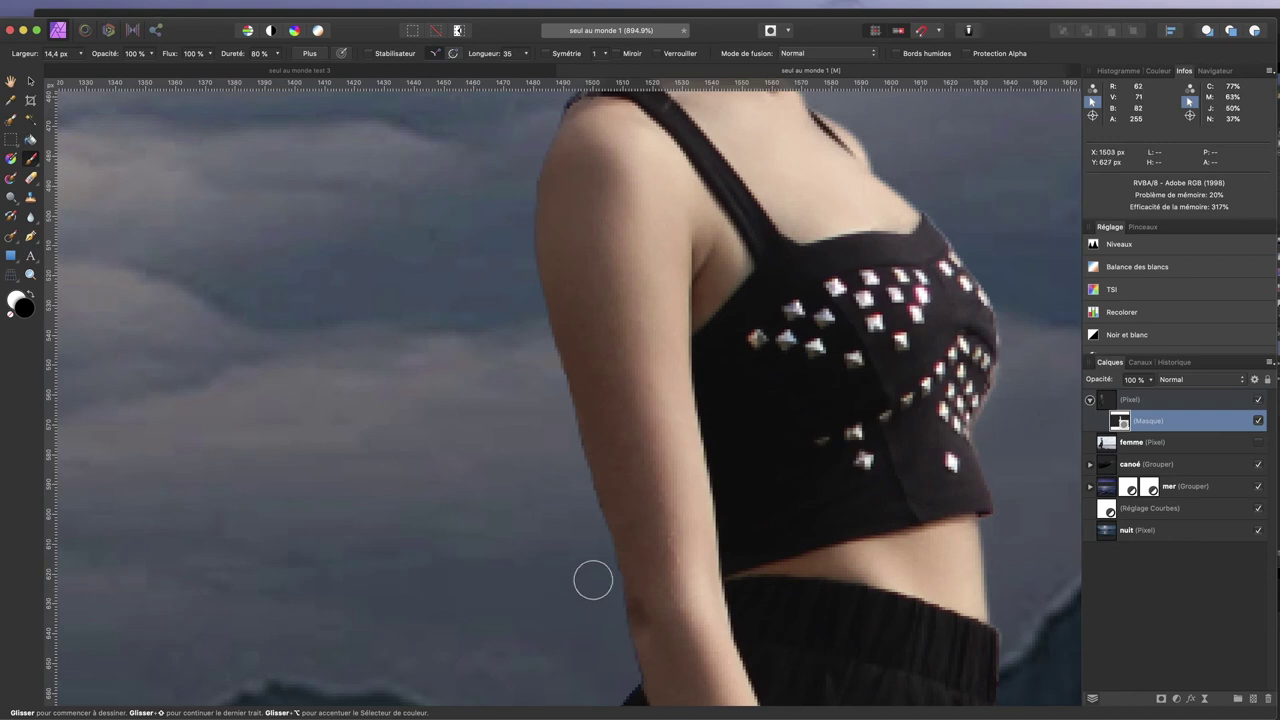
{"action": "scroll", "coordinate": [681, 483], "scroll_direction": "down", "scroll_amount": 10}
{"action": "scroll", "coordinate": [681, 483], "scroll_direction": "right", "scroll_amount": 5}
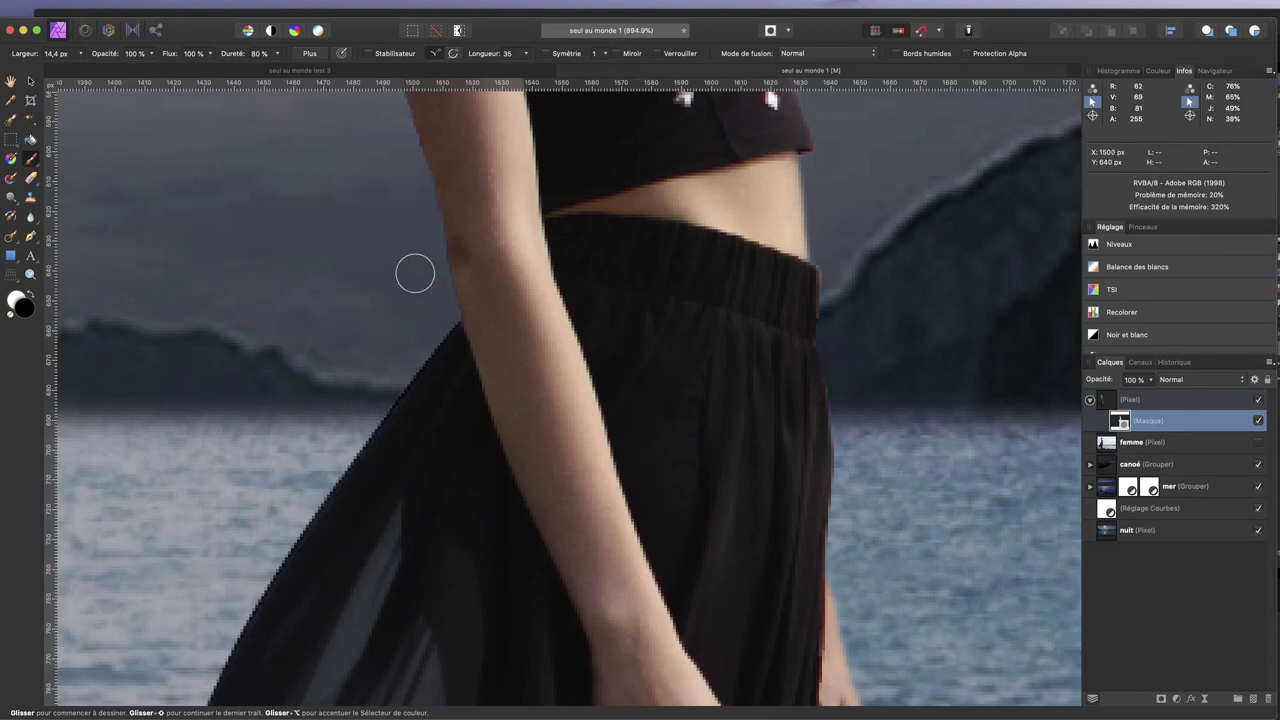
Step: Scroll over the cutout from head to boot, then zoom to fit the whole composition
{"action": "scroll", "coordinate": [923, 306], "scroll_direction": "down", "scroll_amount": 5}
{"action": "scroll", "coordinate": [925, 312], "scroll_direction": "down", "scroll_amount": 3}
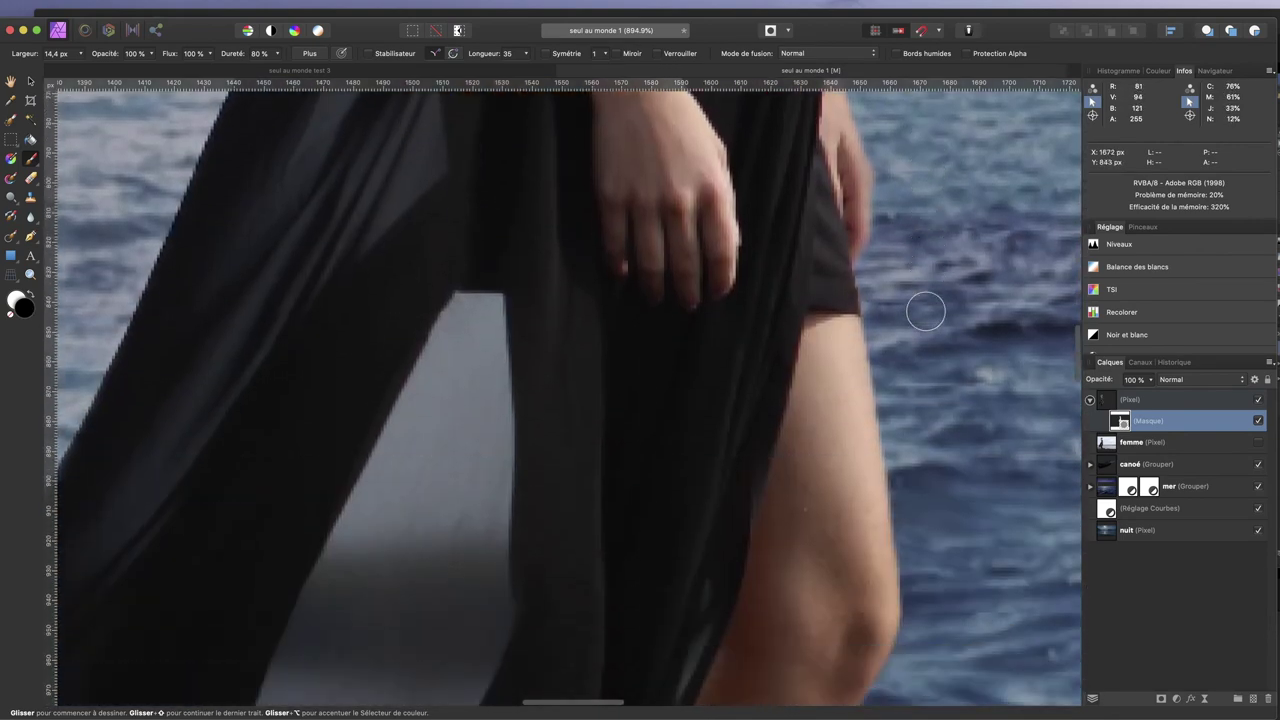
{"action": "scroll", "coordinate": [925, 312], "scroll_direction": "down", "scroll_amount": 3}
{"action": "scroll", "coordinate": [925, 312], "scroll_direction": "down", "scroll_amount": 2}
{"action": "scroll", "coordinate": [925, 311], "scroll_direction": "up", "scroll_amount": 5}
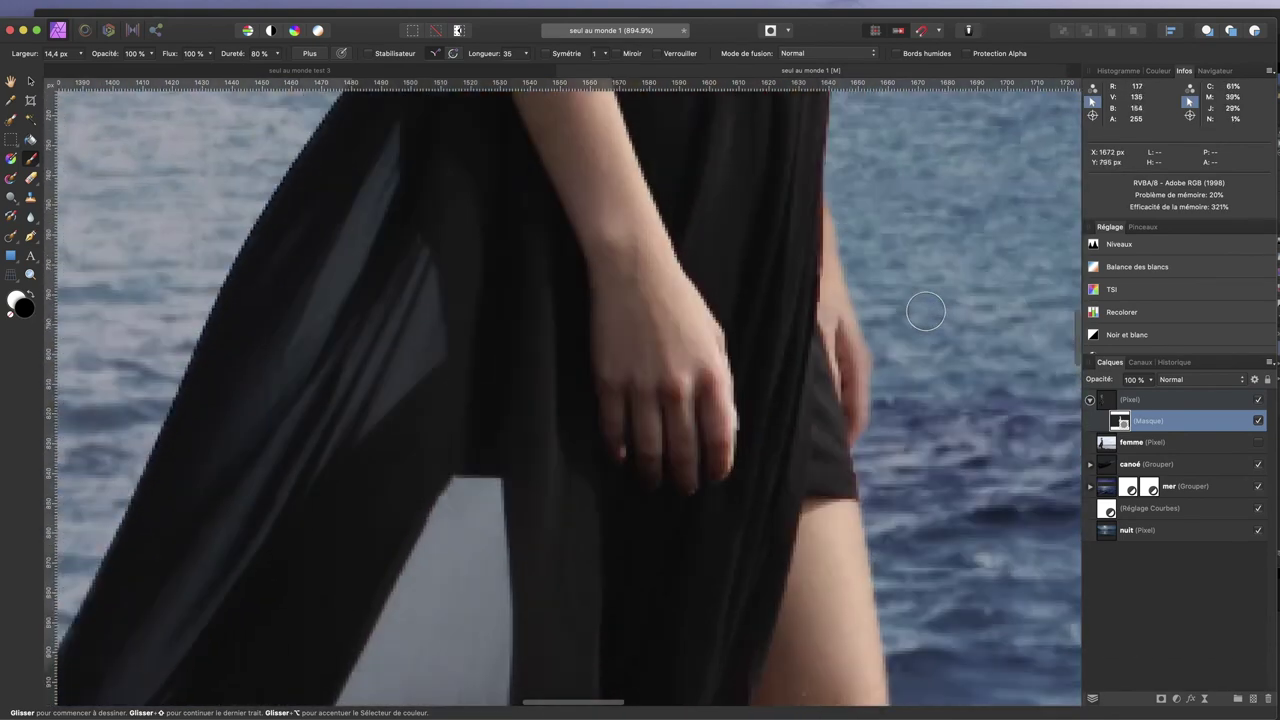
{"action": "scroll", "coordinate": [925, 311], "scroll_direction": "up", "scroll_amount": 5}
{"action": "scroll", "coordinate": [925, 311], "scroll_direction": "up", "scroll_amount": 5}
{"action": "scroll", "coordinate": [925, 311], "scroll_direction": "up", "scroll_amount": 5}
{"action": "scroll", "coordinate": [925, 311], "scroll_direction": "up", "scroll_amount": 3}
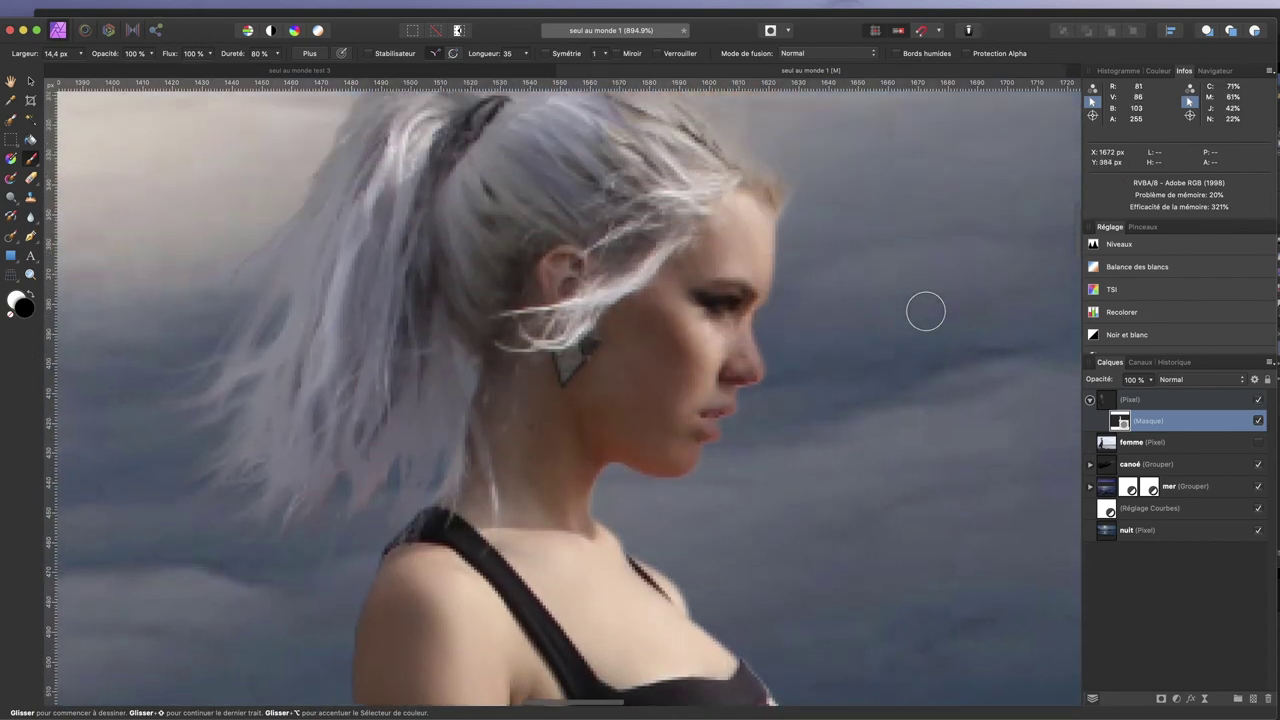
{"action": "scroll", "coordinate": [925, 311], "scroll_direction": "up", "scroll_amount": 2}
{"action": "scroll", "coordinate": [925, 311], "scroll_direction": "down", "scroll_amount": 7}
{"action": "scroll", "coordinate": [925, 311], "scroll_direction": "down", "scroll_amount": 8}
{"action": "scroll", "coordinate": [860, 428], "scroll_direction": "down", "scroll_amount": 4}
{"action": "scroll", "coordinate": [860, 428], "scroll_direction": "down", "scroll_amount": 4}
{"action": "scroll", "coordinate": [860, 428], "scroll_direction": "down", "scroll_amount": 3}
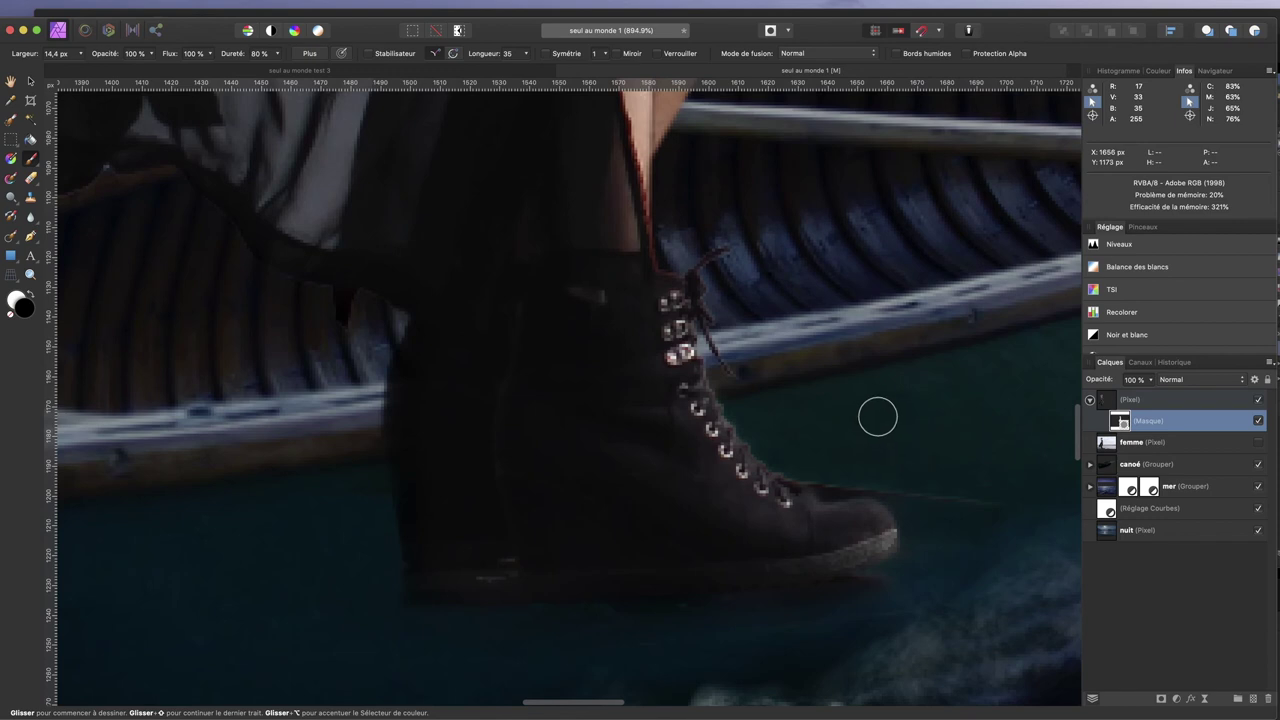
{"action": "scroll", "coordinate": [880, 417], "scroll_direction": "down", "scroll_amount": 4}
{"action": "scroll", "coordinate": [869, 416], "scroll_direction": "down", "scroll_amount": 2}
{"action": "scroll", "coordinate": [869, 416], "scroll_direction": "up", "scroll_amount": 3}
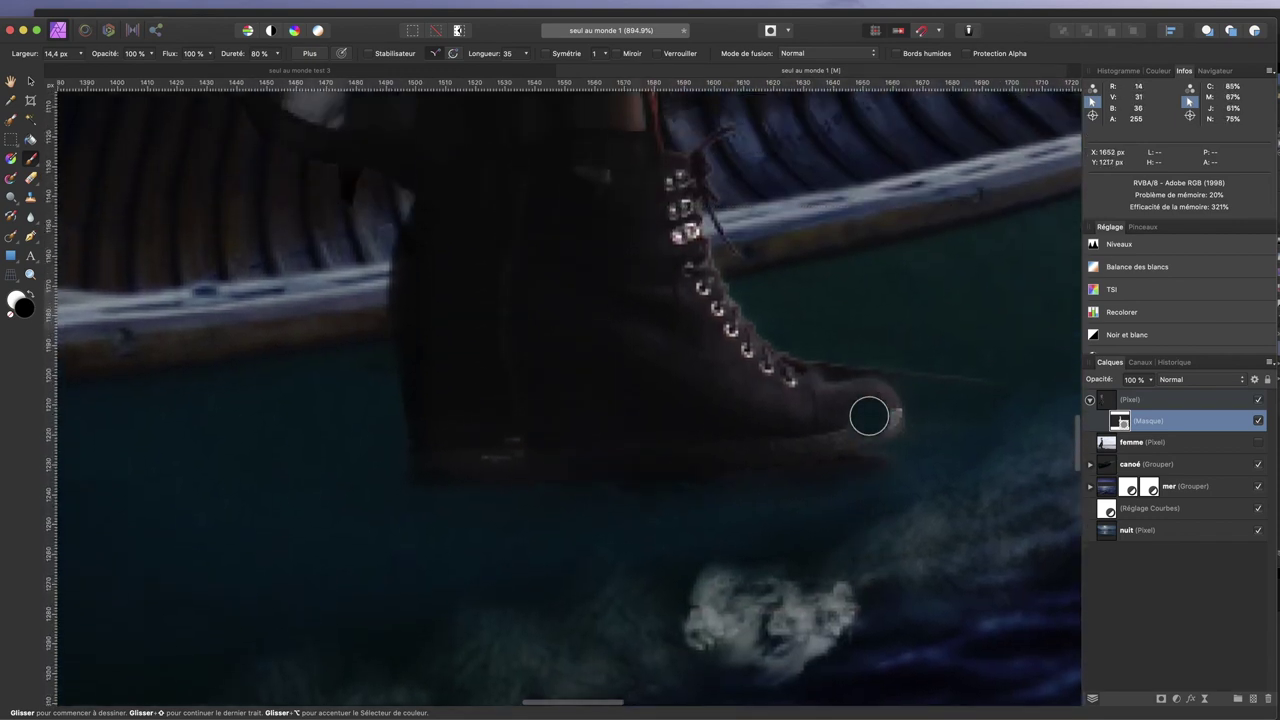
{"action": "scroll", "coordinate": [869, 416], "scroll_direction": "up", "scroll_amount": 2}
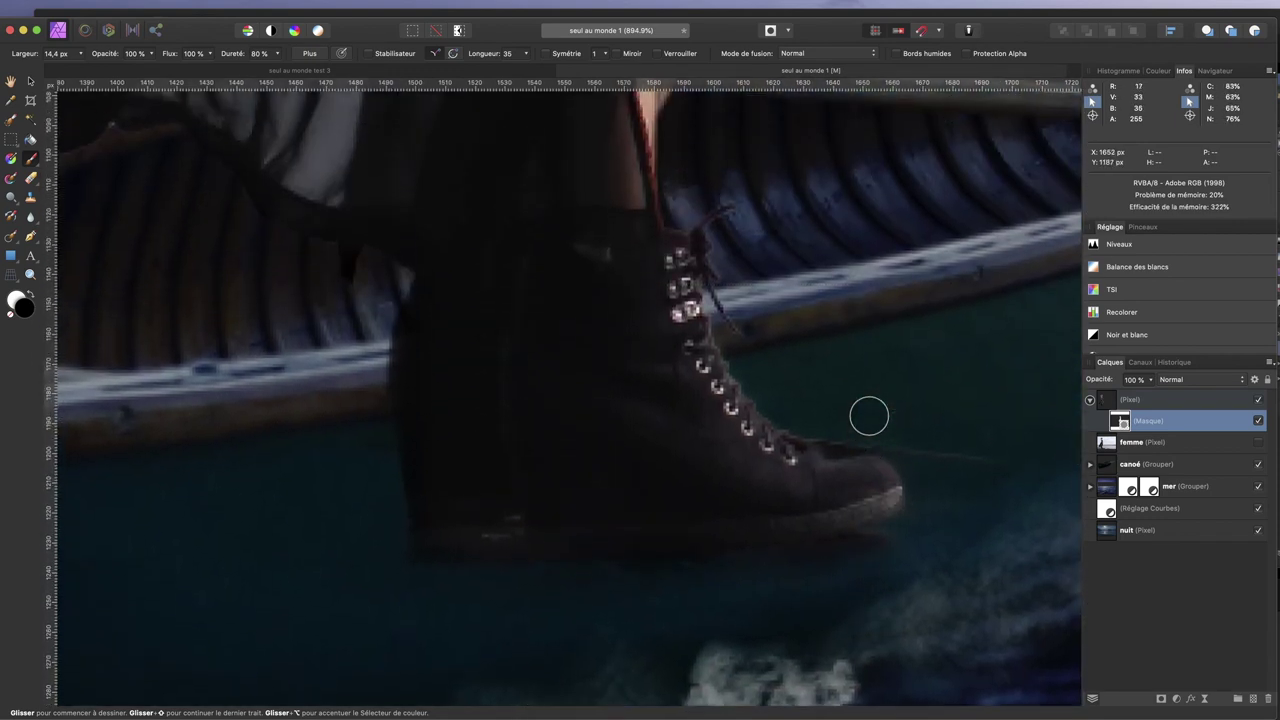
{"action": "key", "text": "super+0"}
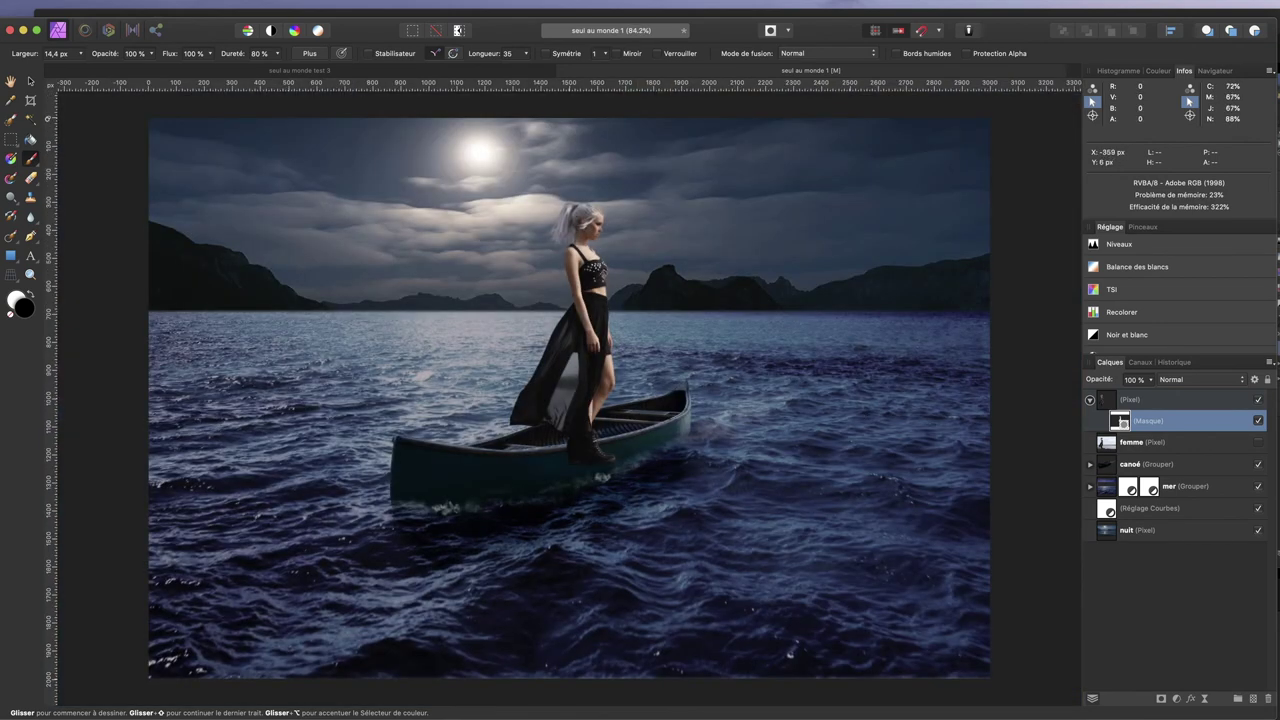
Step: Move the Pixel layer down about 14 px into the canoe, then reselect its mask with the Paint Brush
{"action": "left_click", "coordinate": [30, 81]}
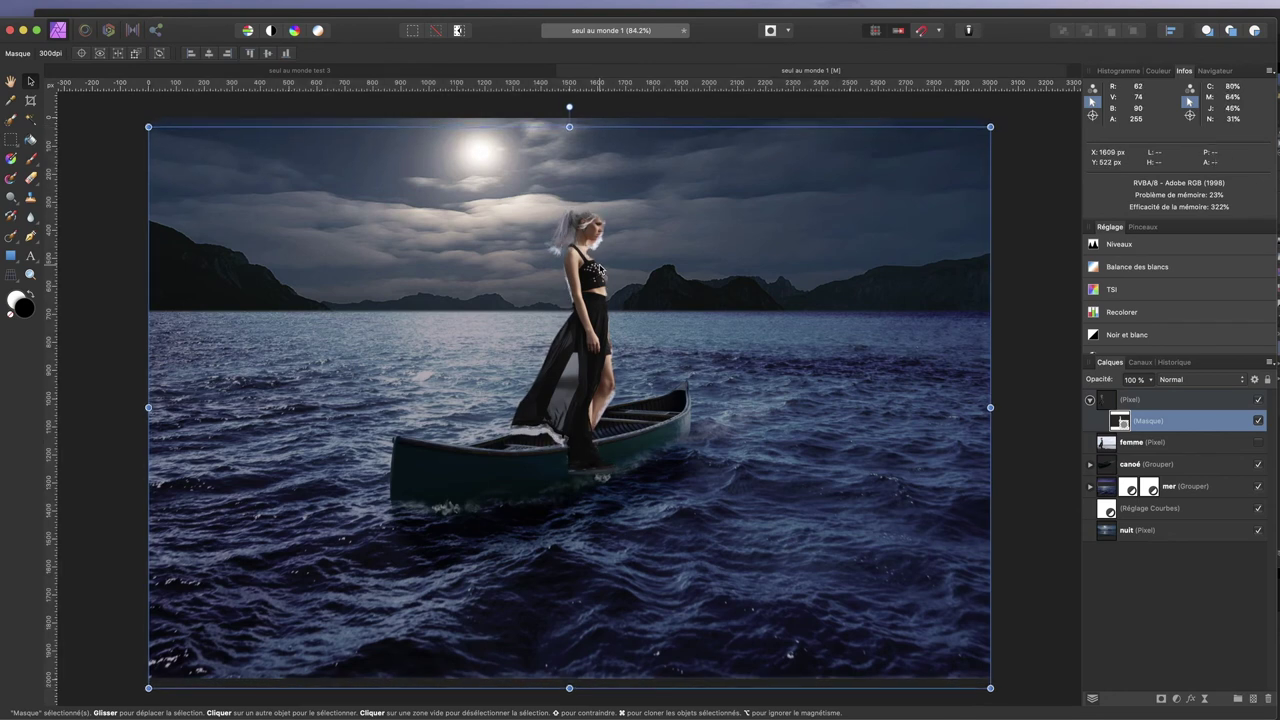
{"action": "left_click", "coordinate": [1193, 399]}
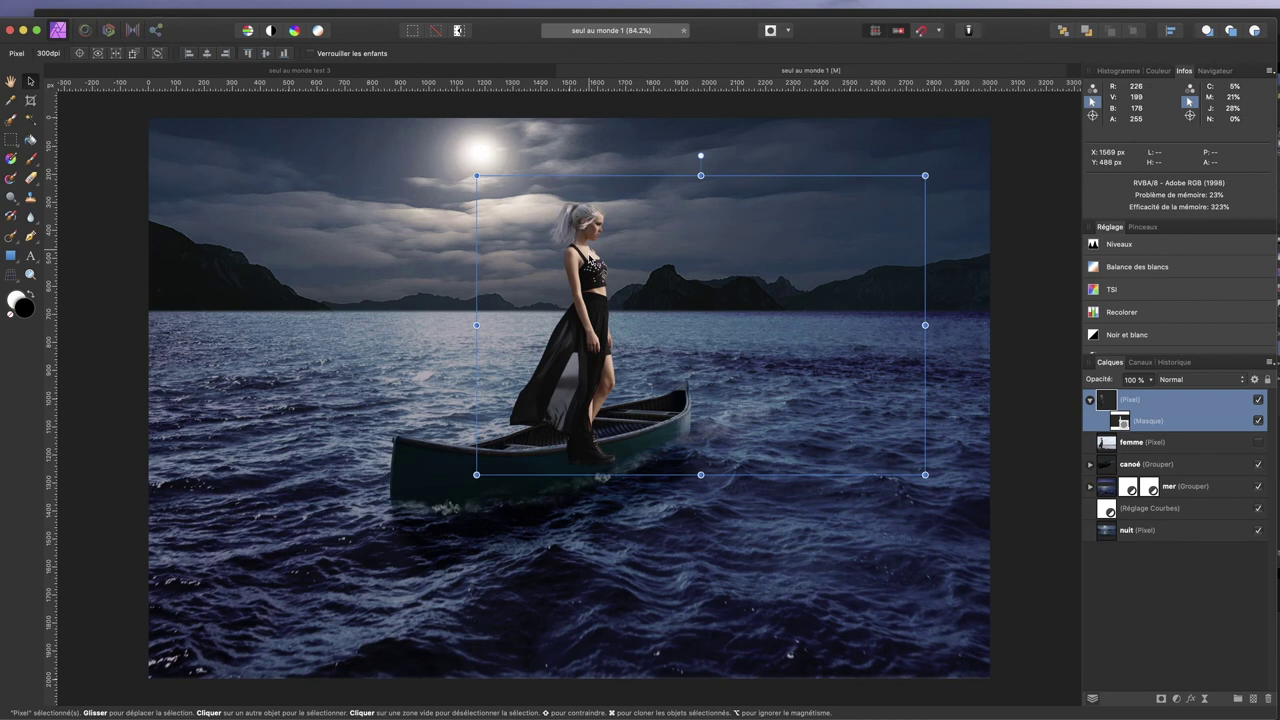
{"action": "left_click_drag", "start_coordinate": [588, 254], "coordinate": [590, 268]}
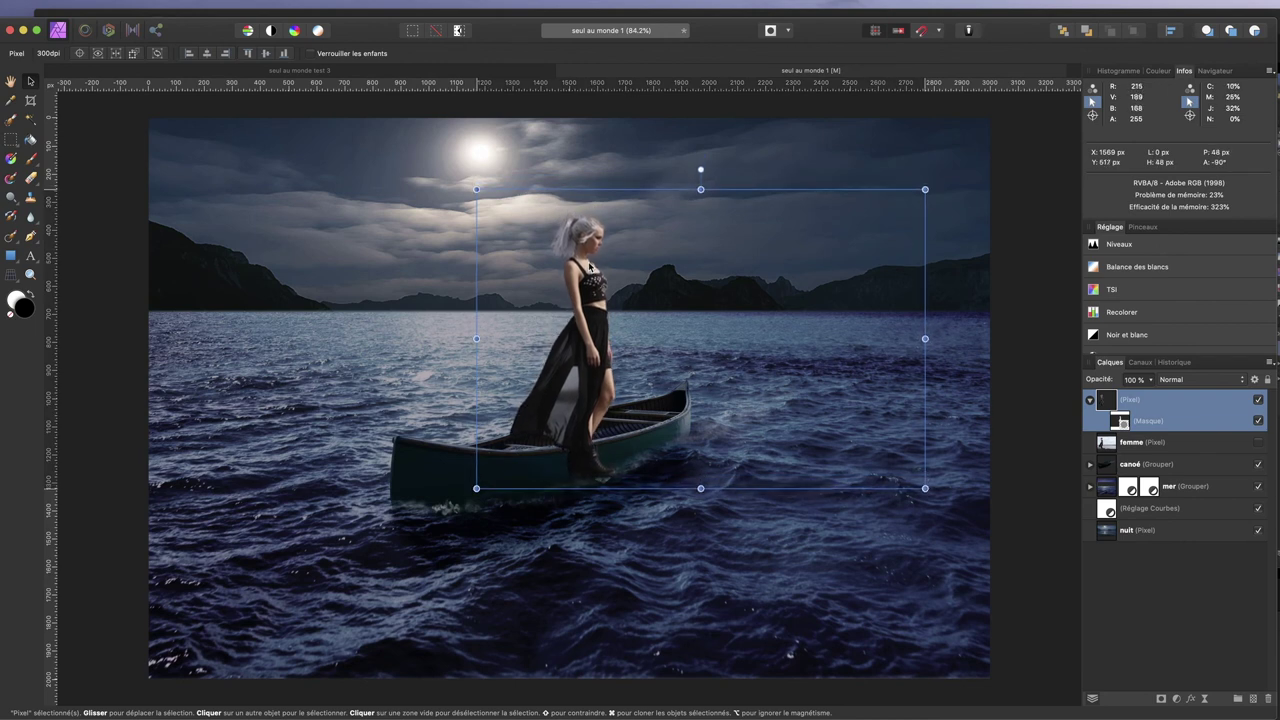
{"action": "left_click_drag", "start_coordinate": [590, 266], "coordinate": [591, 268]}
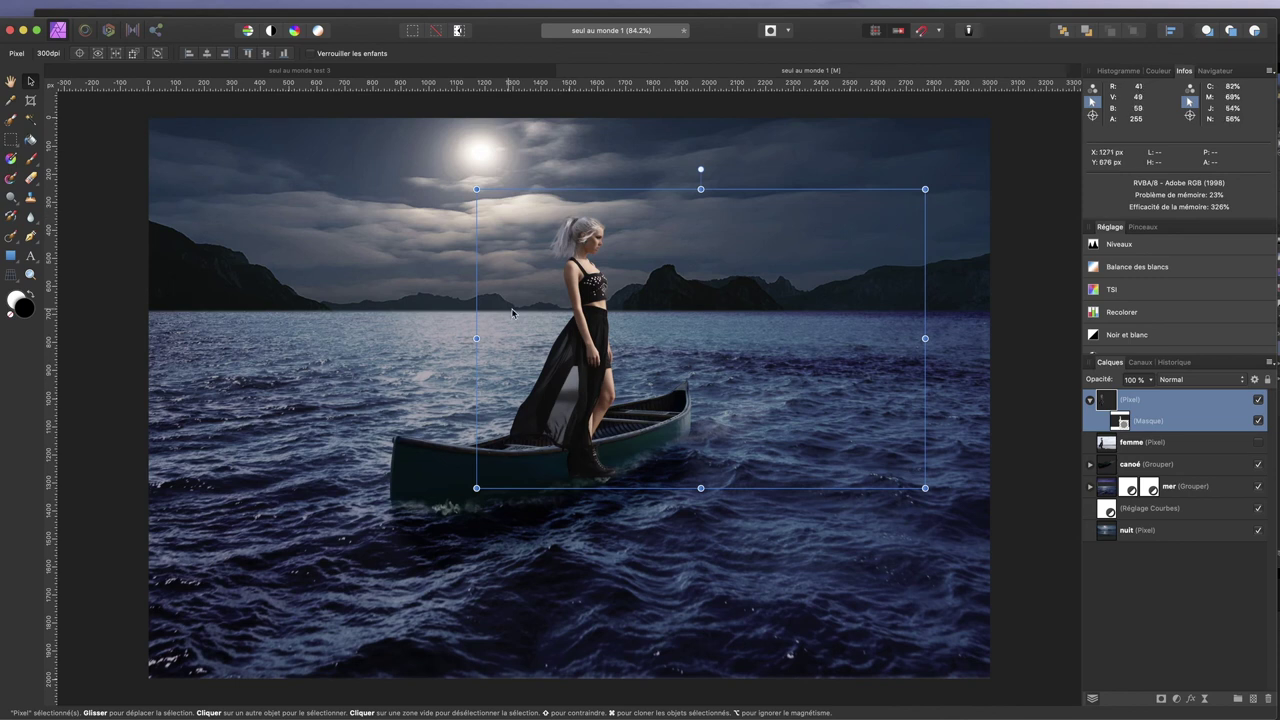
{"action": "left_click", "coordinate": [1121, 421]}
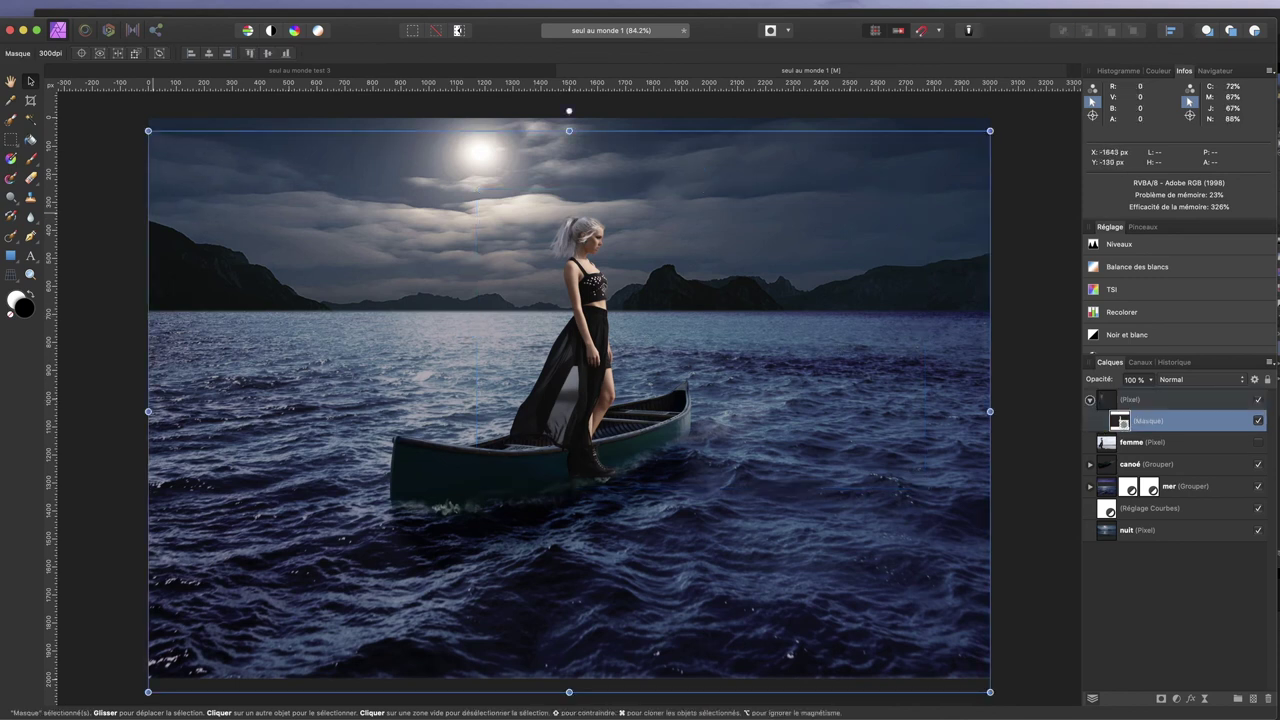
{"action": "left_click", "coordinate": [31, 160]}
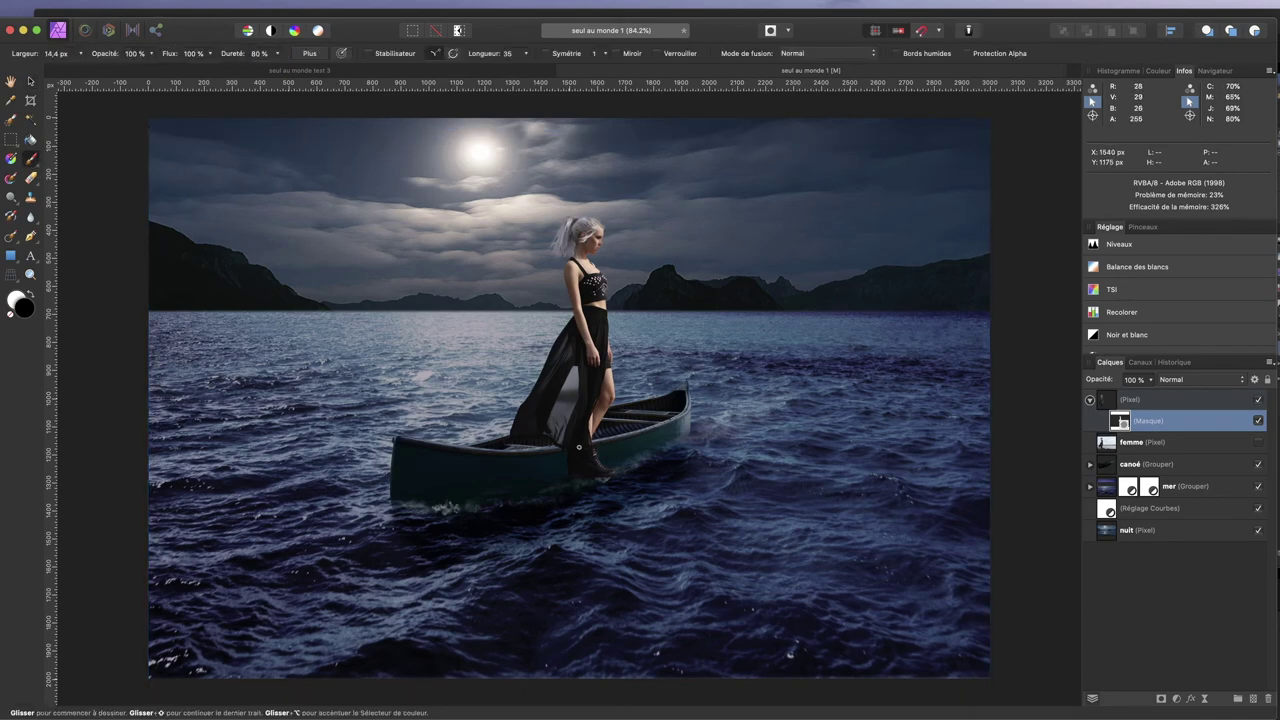
Step: Paint on the mask so the canoe rim shows over the skirt hem
{"action": "scroll", "coordinate": [580, 447], "scroll_direction": "up", "scroll_amount": 1}
{"action": "scroll", "coordinate": [580, 447], "scroll_direction": "up", "scroll_amount": 3}
{"action": "scroll", "coordinate": [580, 447], "scroll_direction": "up", "scroll_amount": 3}
{"action": "scroll", "coordinate": [580, 447], "scroll_direction": "up", "scroll_amount": 2}
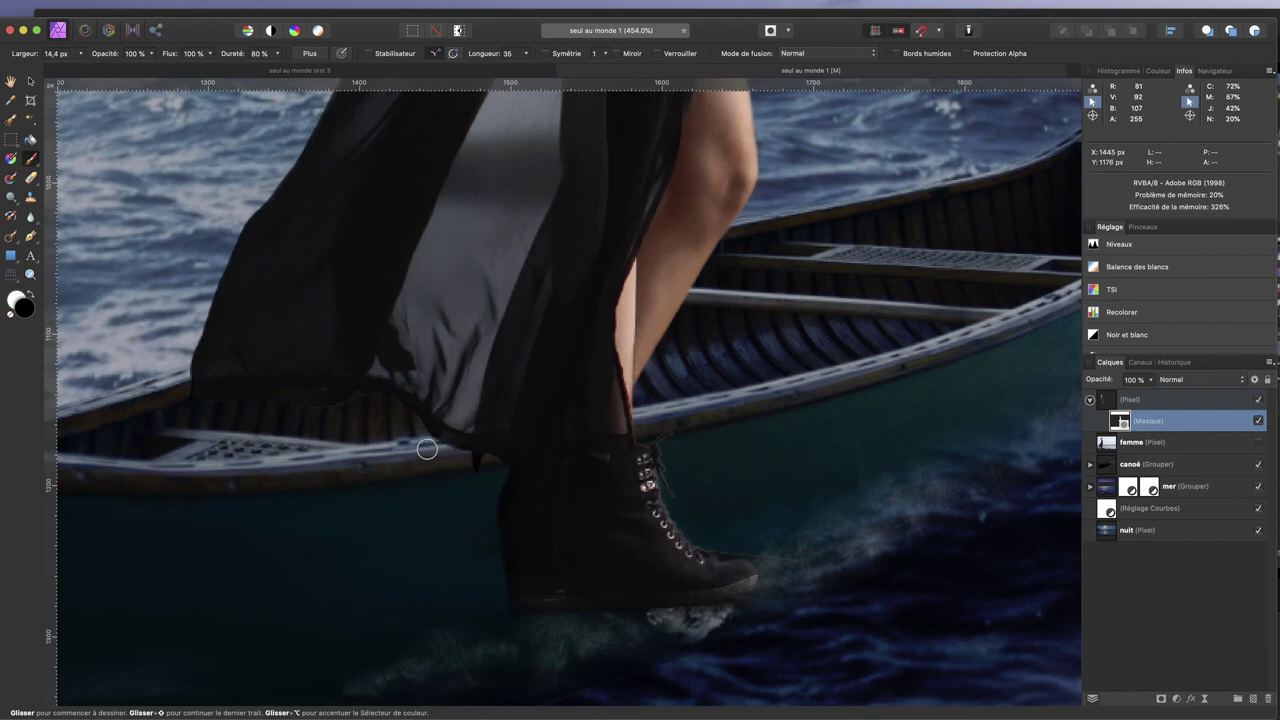
{"action": "left_click_drag", "start_coordinate": [481, 445], "coordinate": [618, 426]}
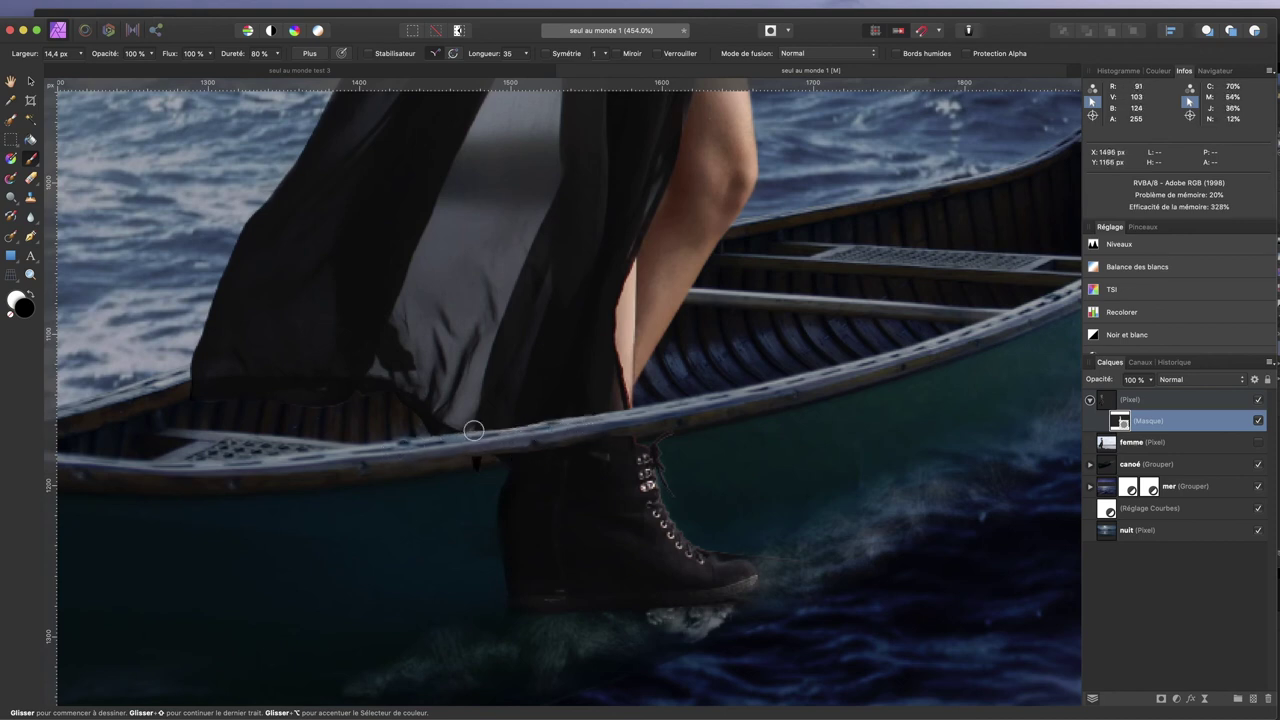
{"action": "left_click_drag", "start_coordinate": [473, 430], "coordinate": [505, 416]}
{"action": "key", "text": "x"}
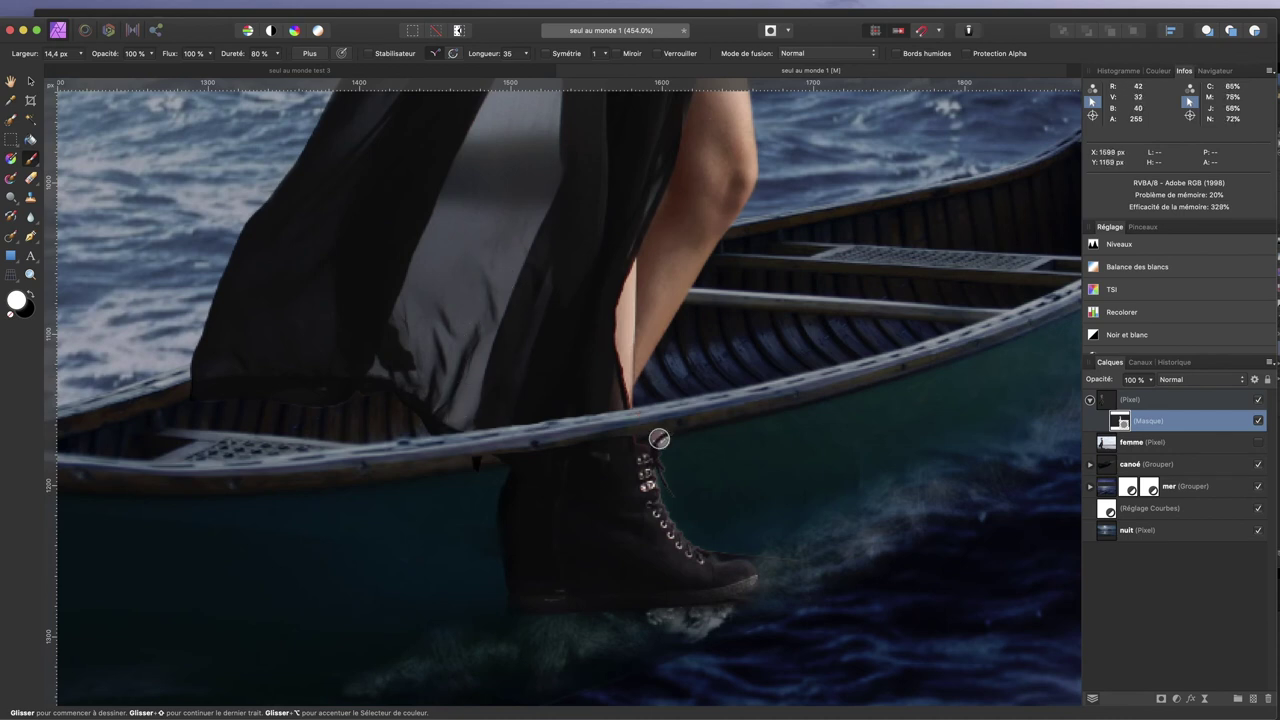
Step: With a 48.1 px black brush, hide the boot below the canoe rim
{"action": "left_click_drag", "start_coordinate": [843, 372], "coordinate": [875, 372]}
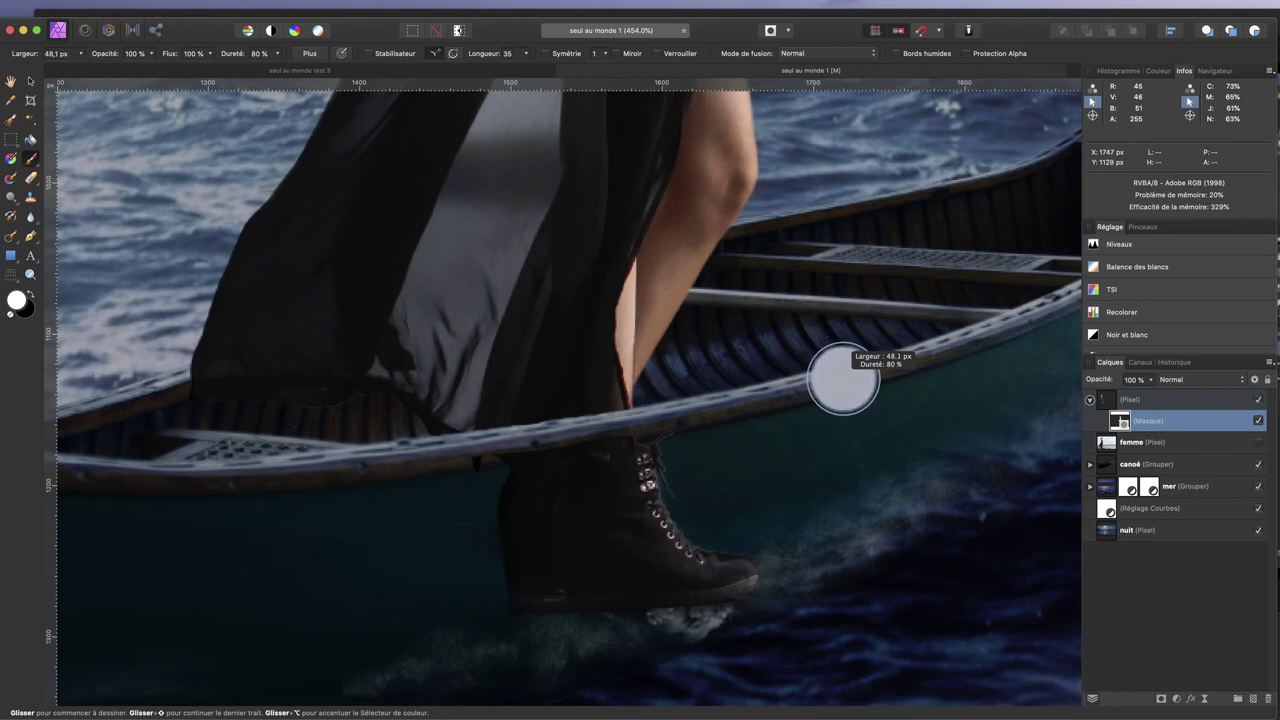
{"action": "key", "text": "x"}
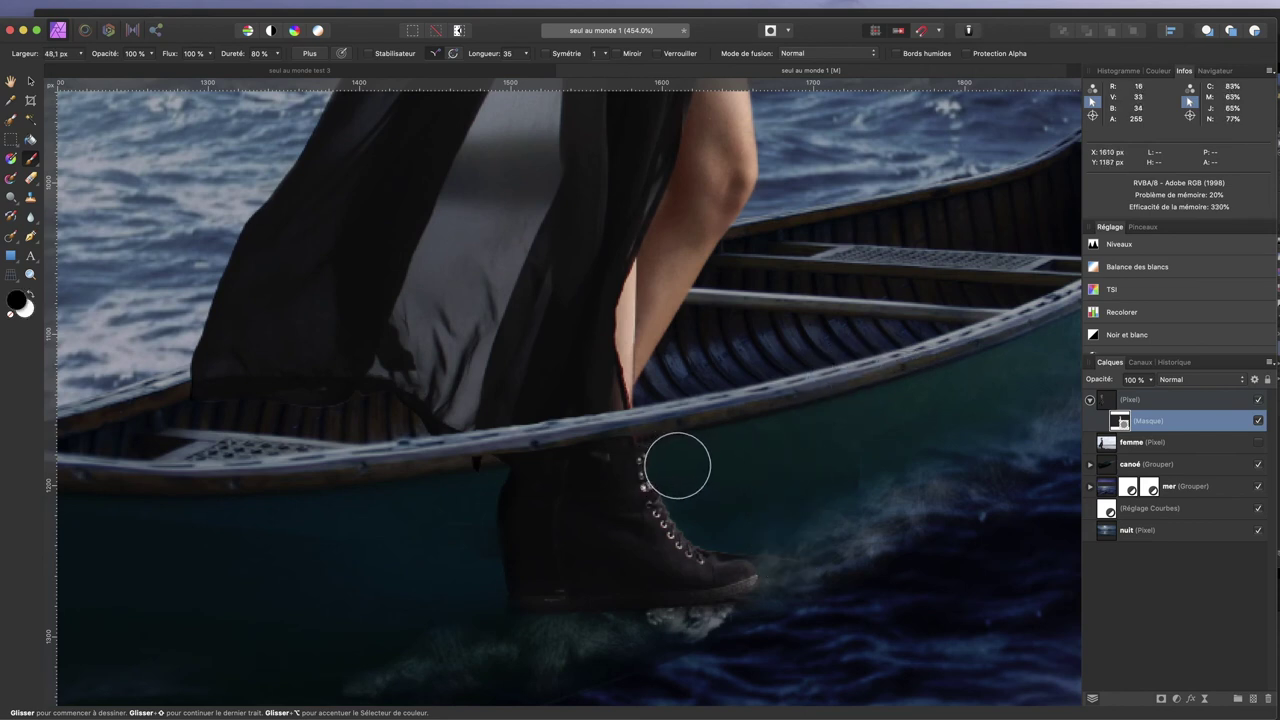
{"action": "left_click_drag", "start_coordinate": [651, 457], "coordinate": [503, 475]}
{"action": "mouse_move", "coordinate": [743, 480]}
{"action": "left_mouse_down"}
{"action": "mouse_move", "coordinate": [446, 563]}
{"action": "mouse_move", "coordinate": [738, 554]}
{"action": "mouse_move", "coordinate": [500, 609]}
{"action": "mouse_move", "coordinate": [766, 606]}
{"action": "mouse_move", "coordinate": [651, 577]}
{"action": "mouse_move", "coordinate": [852, 523]}
{"action": "left_mouse_up"}
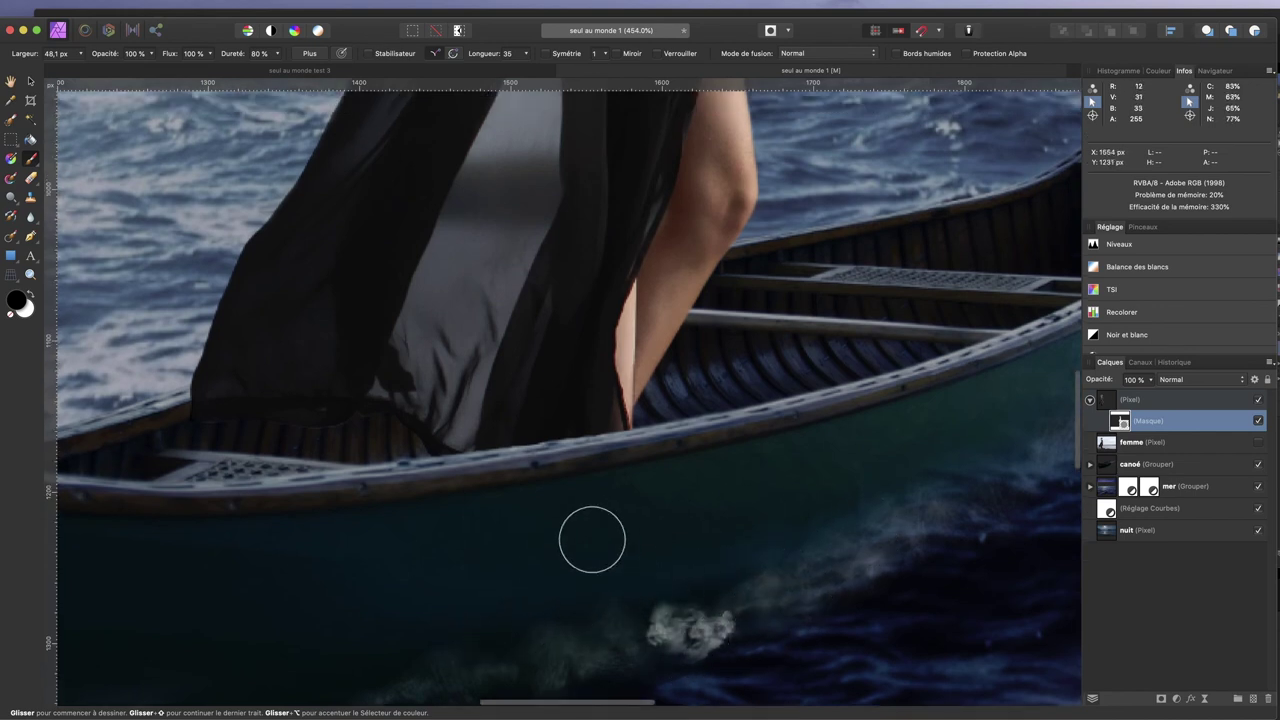
Step: View the woman's mask alone in black and white, then fit the whole scene in the window
{"action": "scroll", "coordinate": [592, 540], "scroll_direction": "up", "scroll_amount": 2}
{"action": "scroll", "coordinate": [592, 540], "scroll_direction": "down", "scroll_amount": 3}
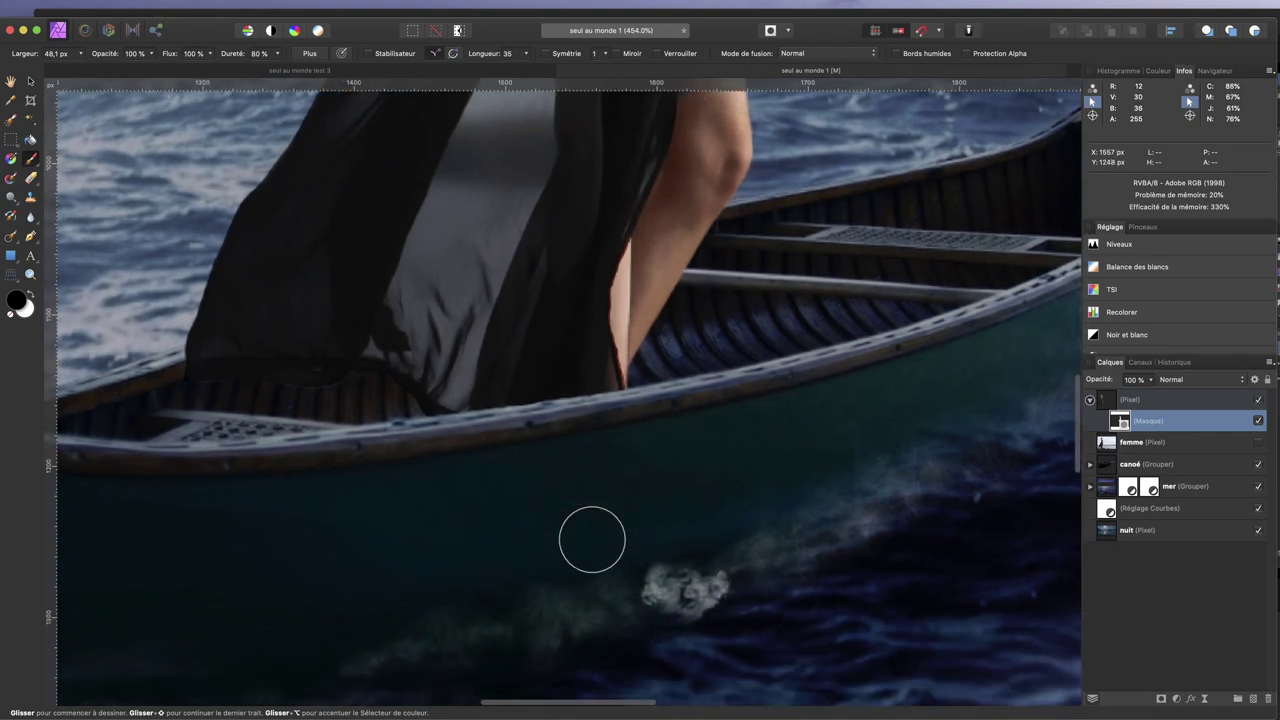
{"action": "left_click", "coordinate": [1124, 424], "text": "alt"}
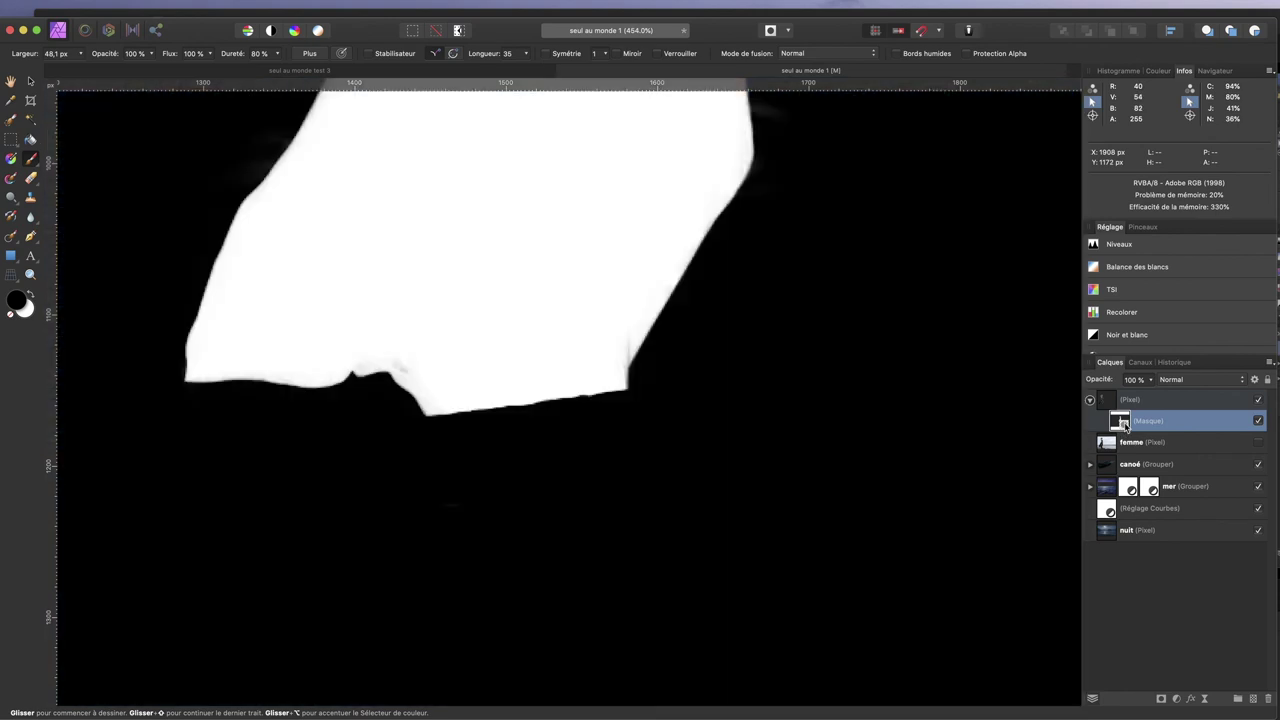
{"action": "scroll", "coordinate": [540, 589], "scroll_direction": "down", "scroll_amount": 3}
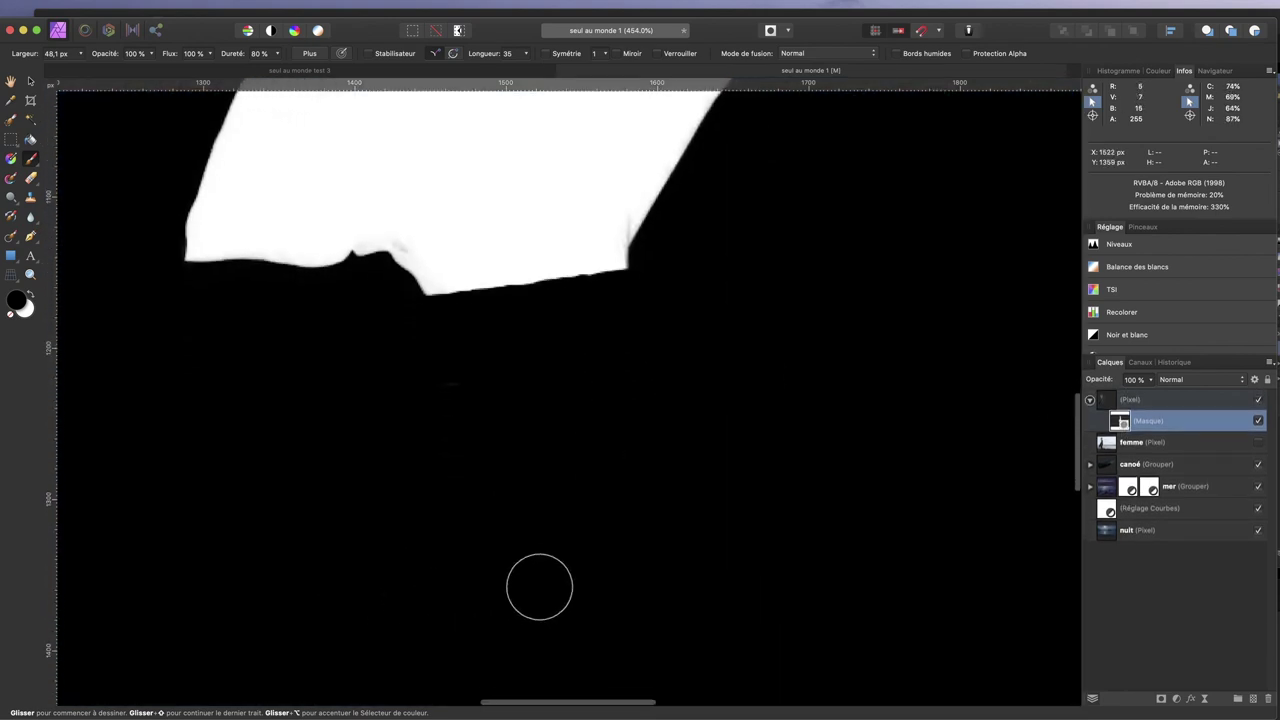
{"action": "scroll", "coordinate": [527, 587], "scroll_direction": "down", "scroll_amount": 5}
{"action": "scroll", "coordinate": [527, 587], "scroll_direction": "up", "scroll_amount": 5}
{"action": "scroll", "coordinate": [527, 587], "scroll_direction": "up", "scroll_amount": 3}
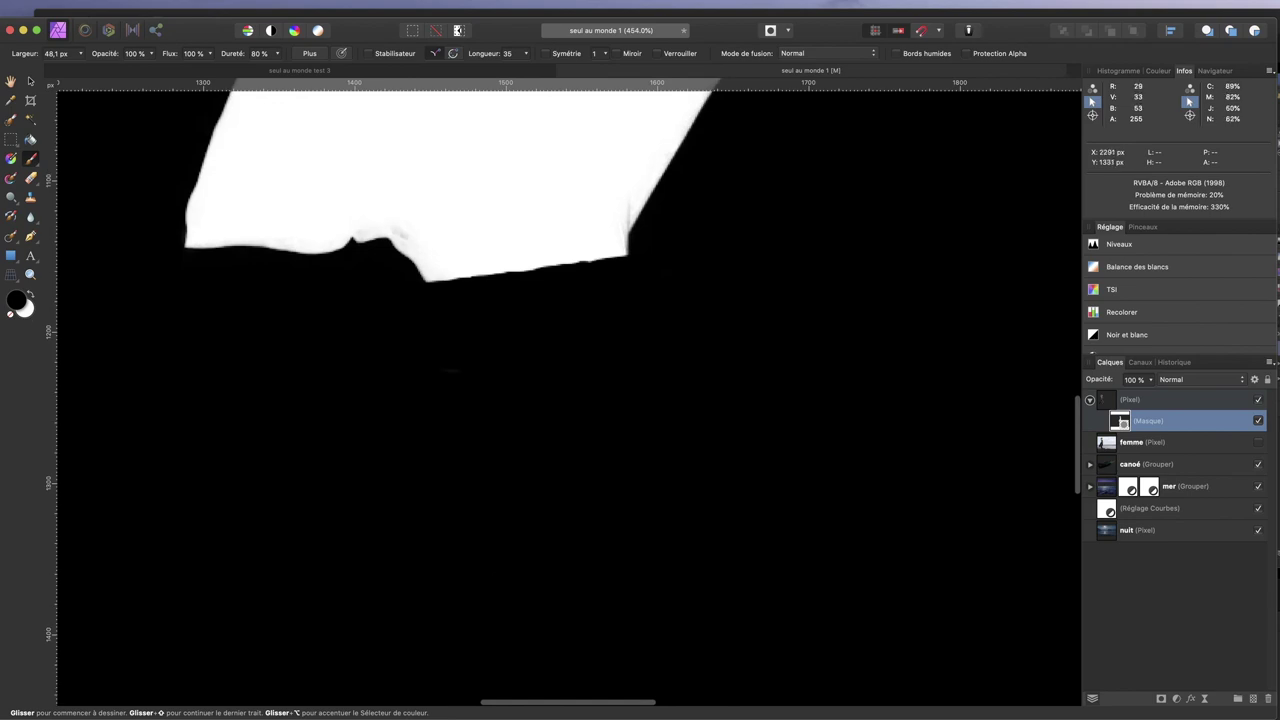
{"action": "left_click", "coordinate": [1225, 402]}
{"action": "key", "text": "super+0"}
{"action": "key", "text": "h"}
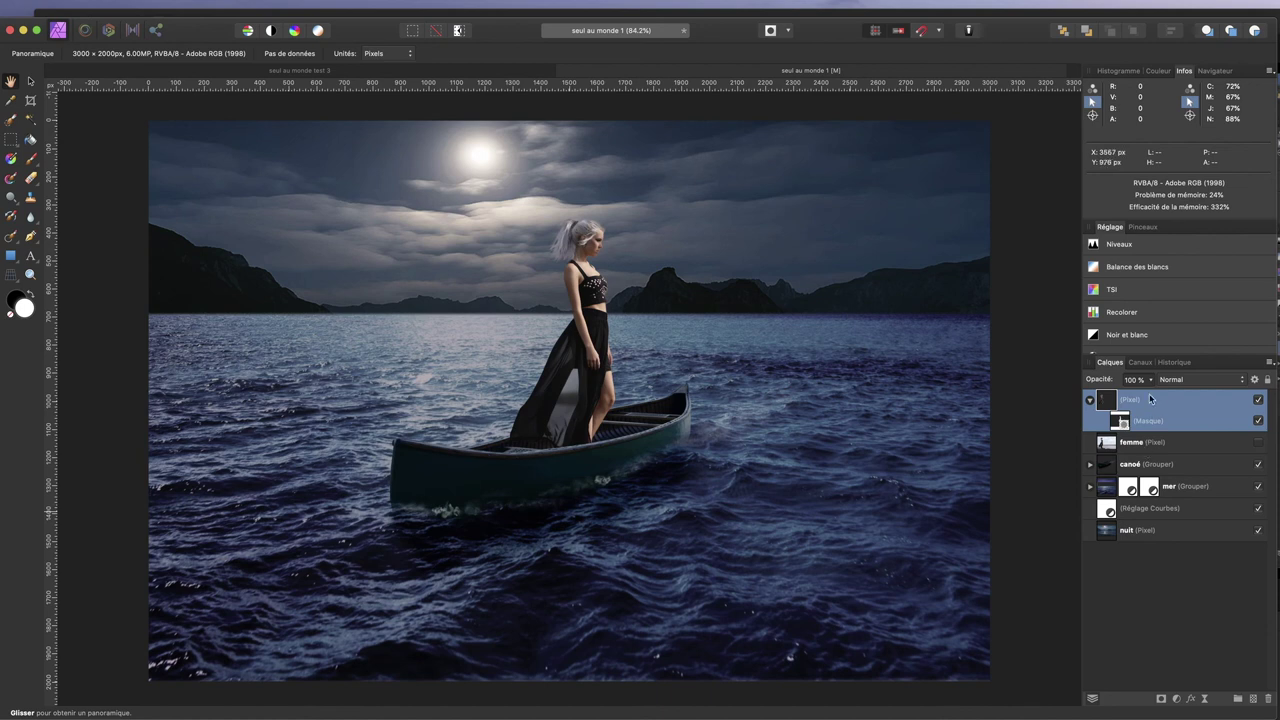
Step: Move the woman and the canoé group together left and slightly down, then deselect them
{"action": "left_click", "coordinate": [1182, 467], "text": "super"}
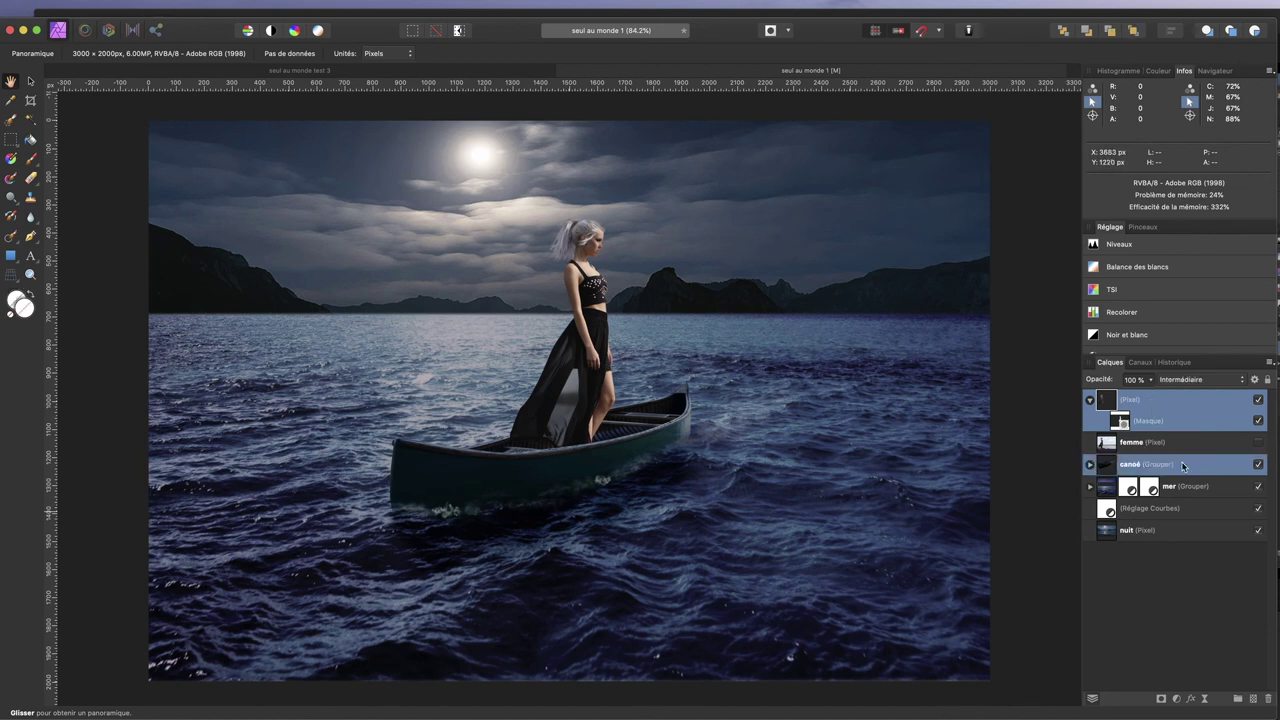
{"action": "left_click", "coordinate": [31, 81]}
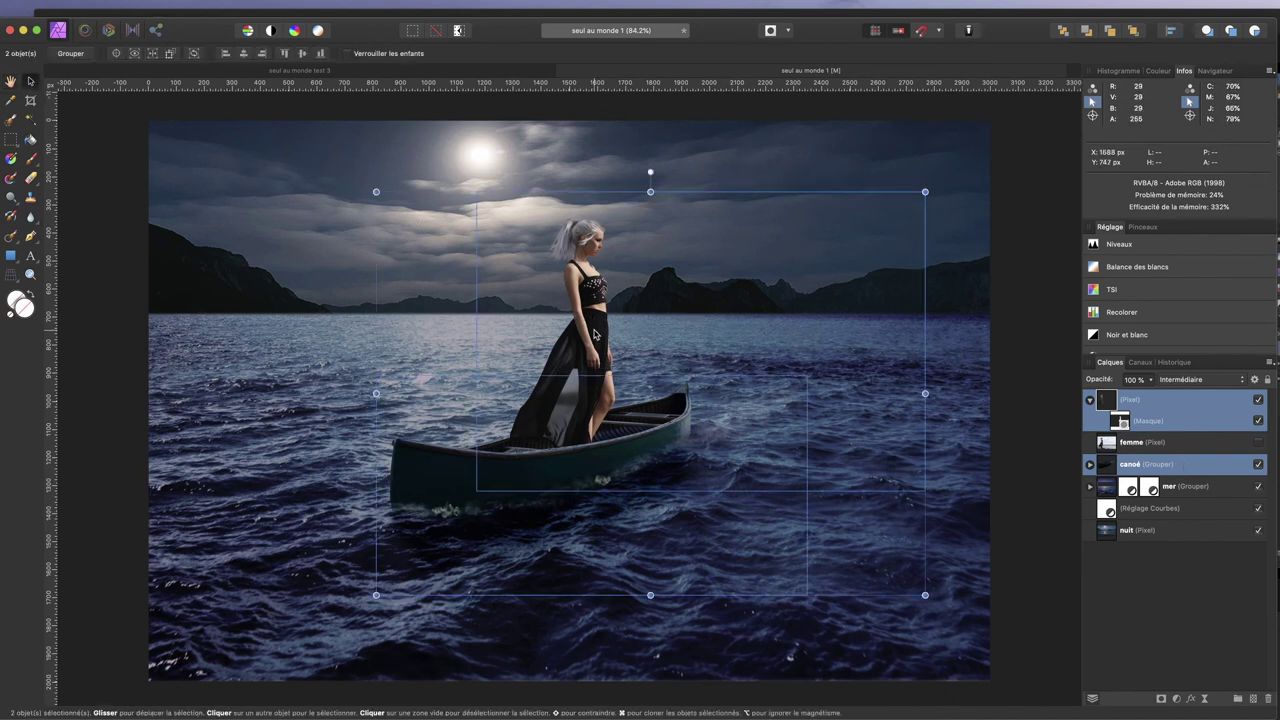
{"action": "left_click_drag", "start_coordinate": [591, 341], "coordinate": [486, 346]}
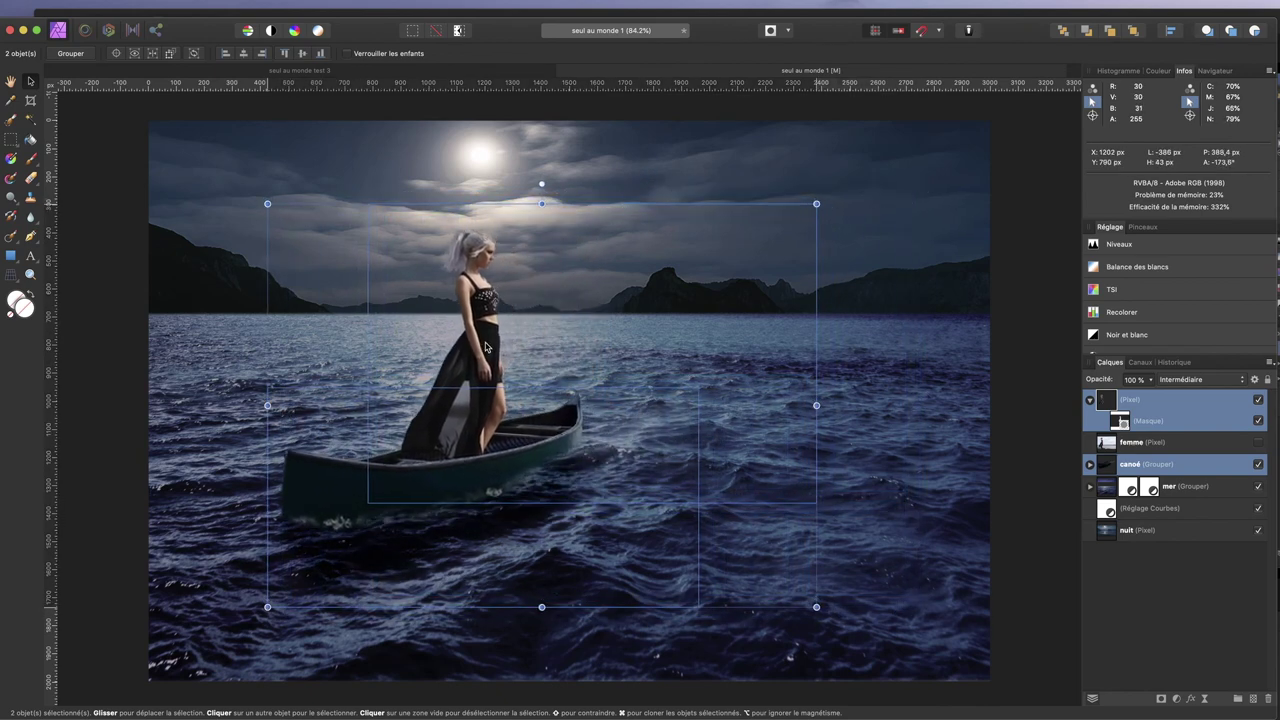
{"action": "left_click_drag", "start_coordinate": [486, 346], "coordinate": [488, 346]}
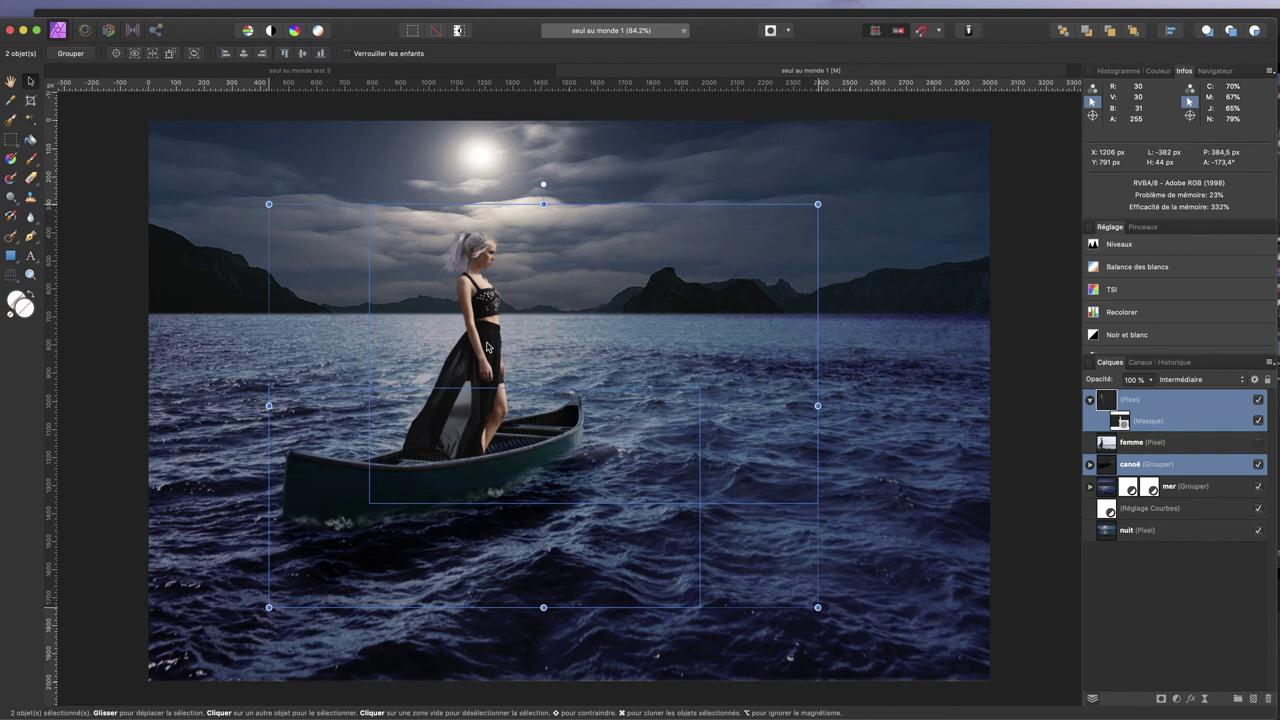
{"action": "left_click_drag", "start_coordinate": [487, 346], "coordinate": [487, 346]}
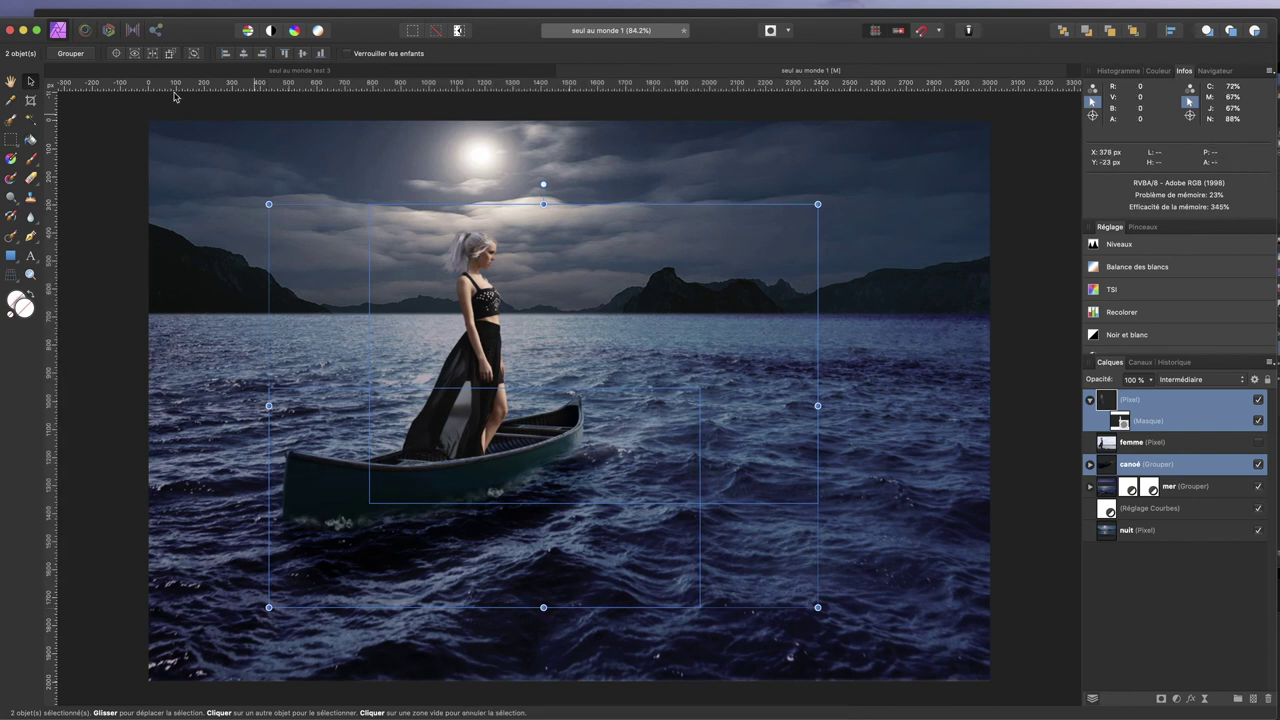
{"action": "left_click", "coordinate": [1193, 650]}
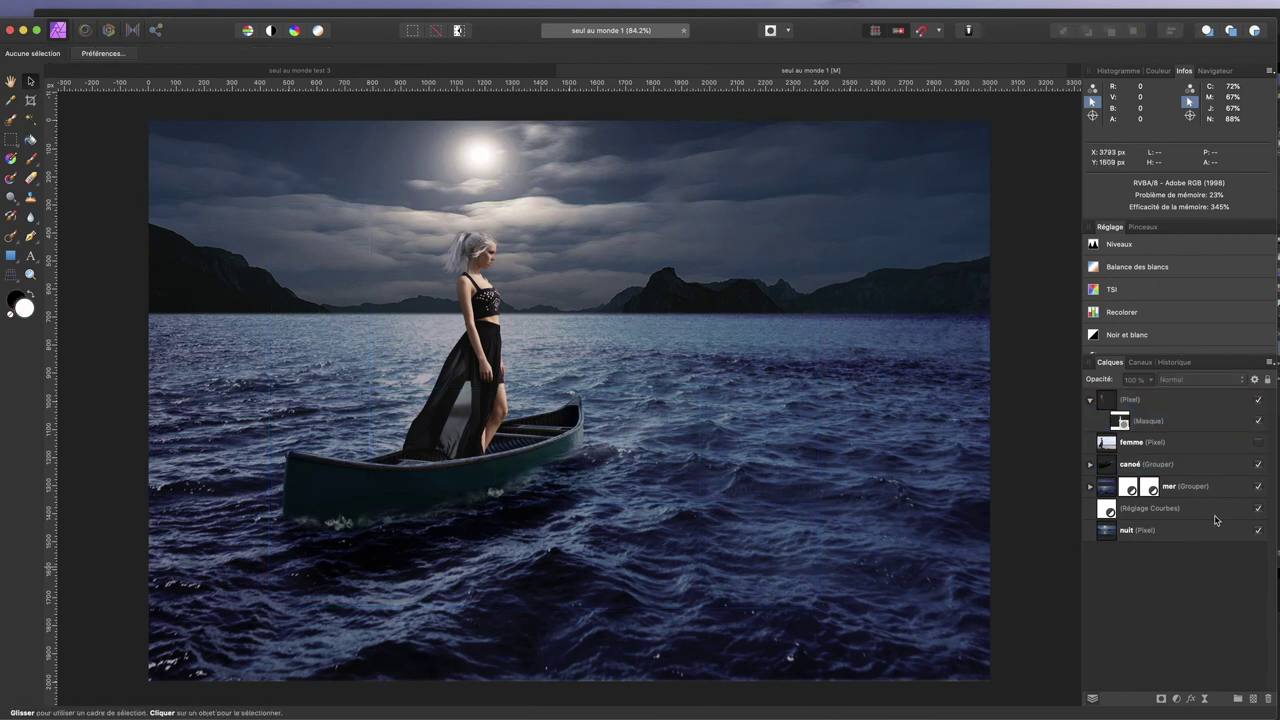
Step: Delete the old hidden woman layer and rename the masked cut-out layer 'femme'
{"action": "left_click", "coordinate": [1167, 452]}
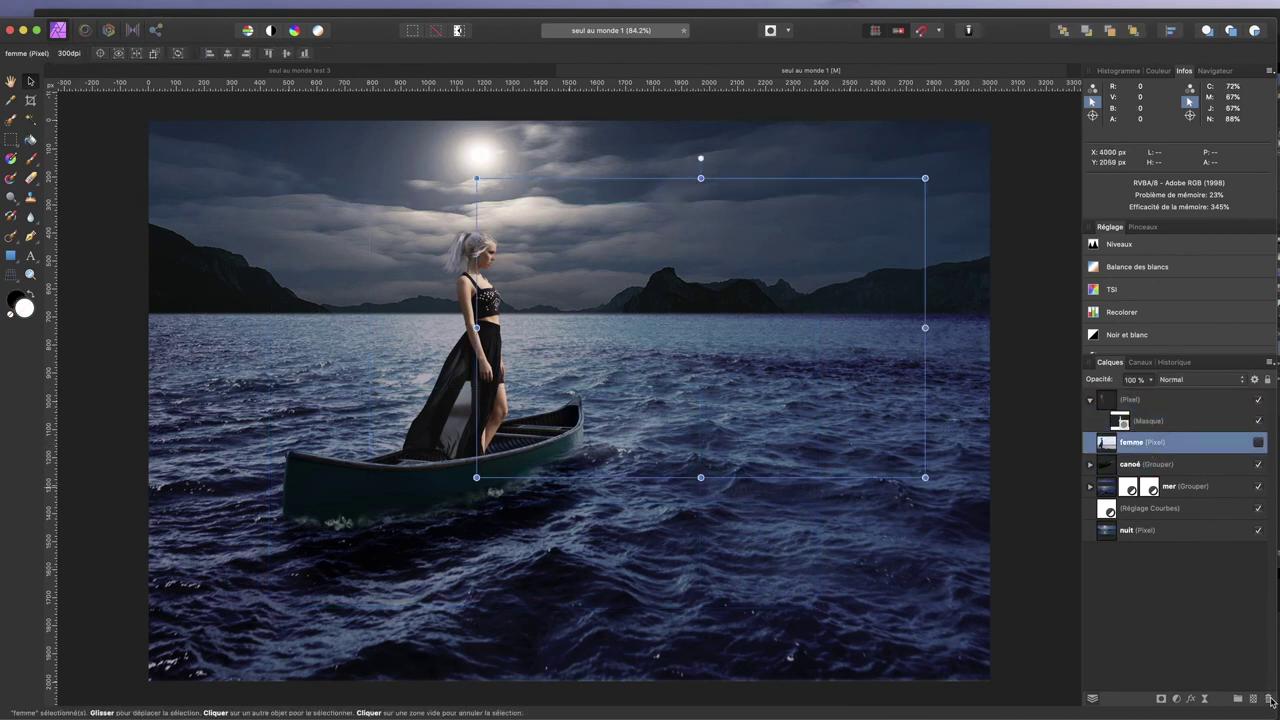
{"action": "left_click", "coordinate": [1271, 700]}
{"action": "left_click", "coordinate": [1128, 404]}
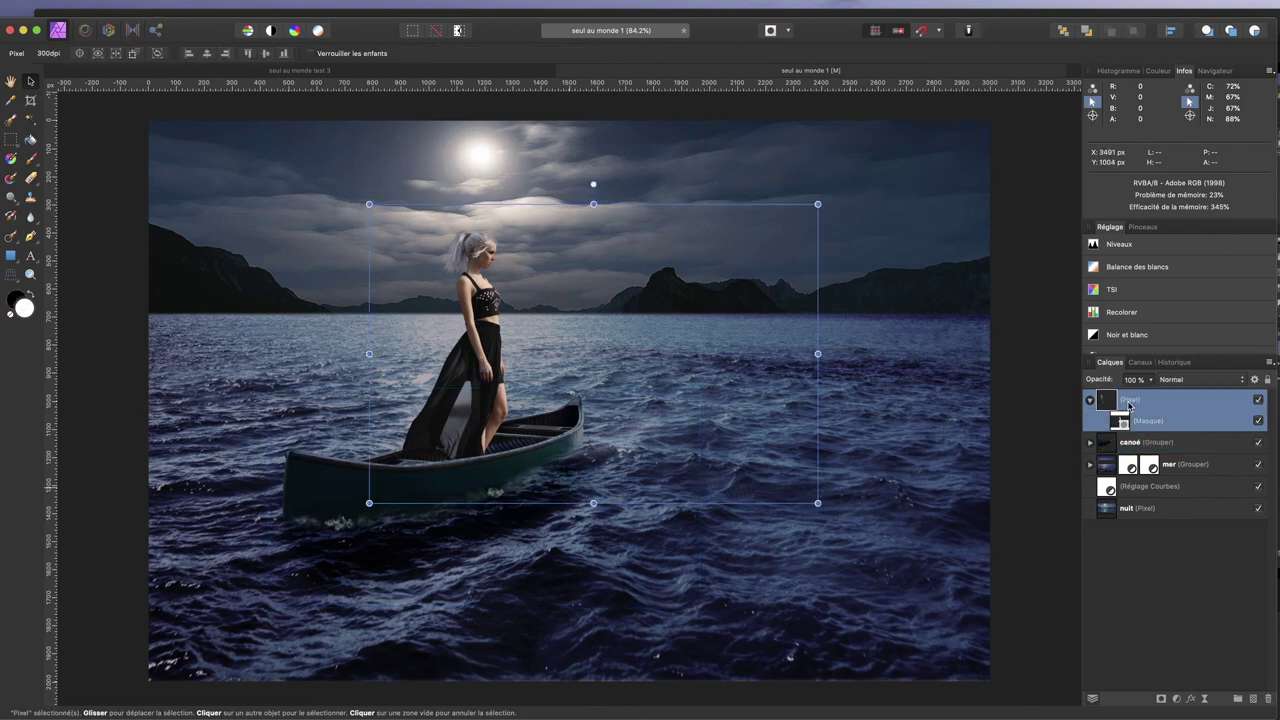
{"action": "double_click", "coordinate": [1128, 400]}
{"action": "type", "text": "femme"}
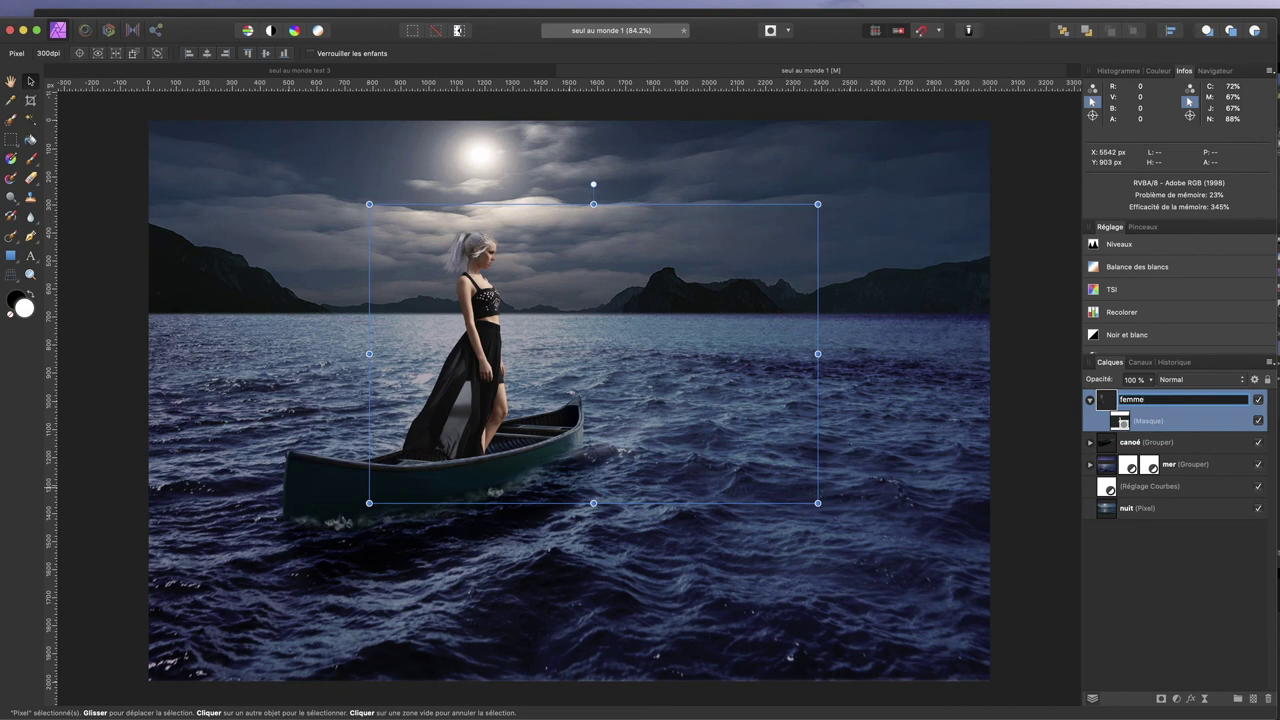
{"action": "left_click", "coordinate": [1181, 622]}
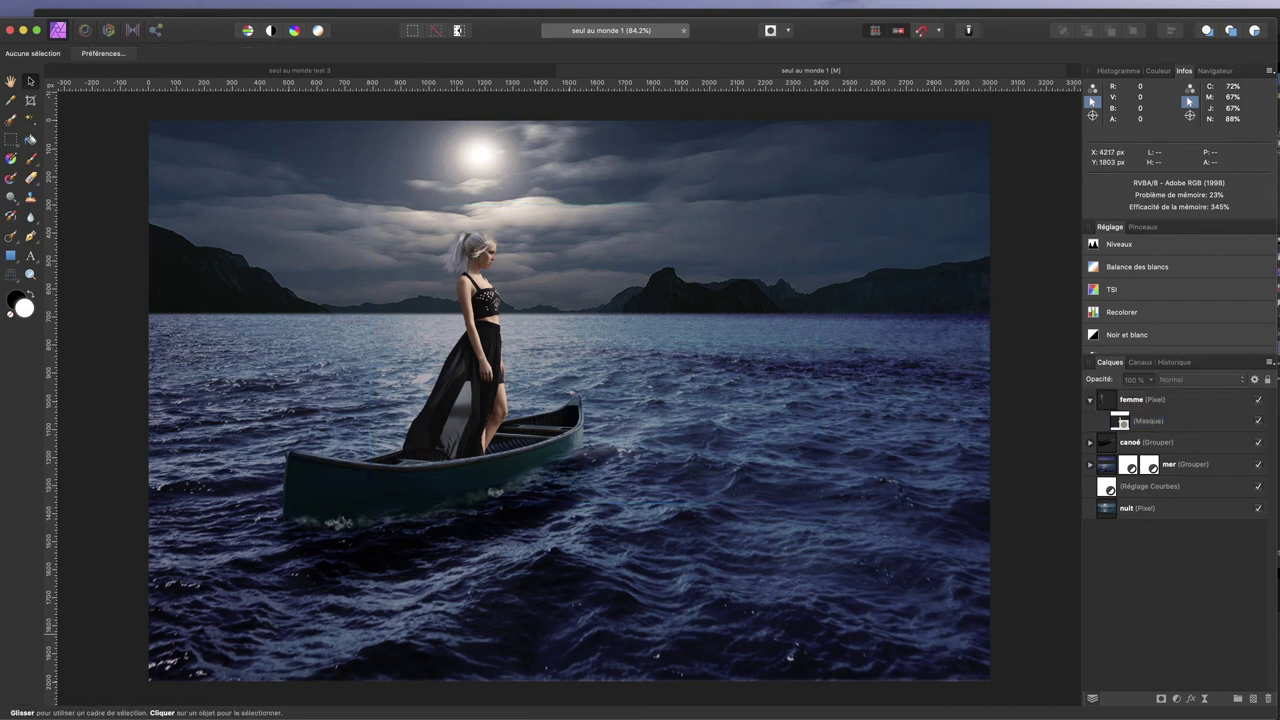
{"action": "left_click", "coordinate": [1091, 400]}
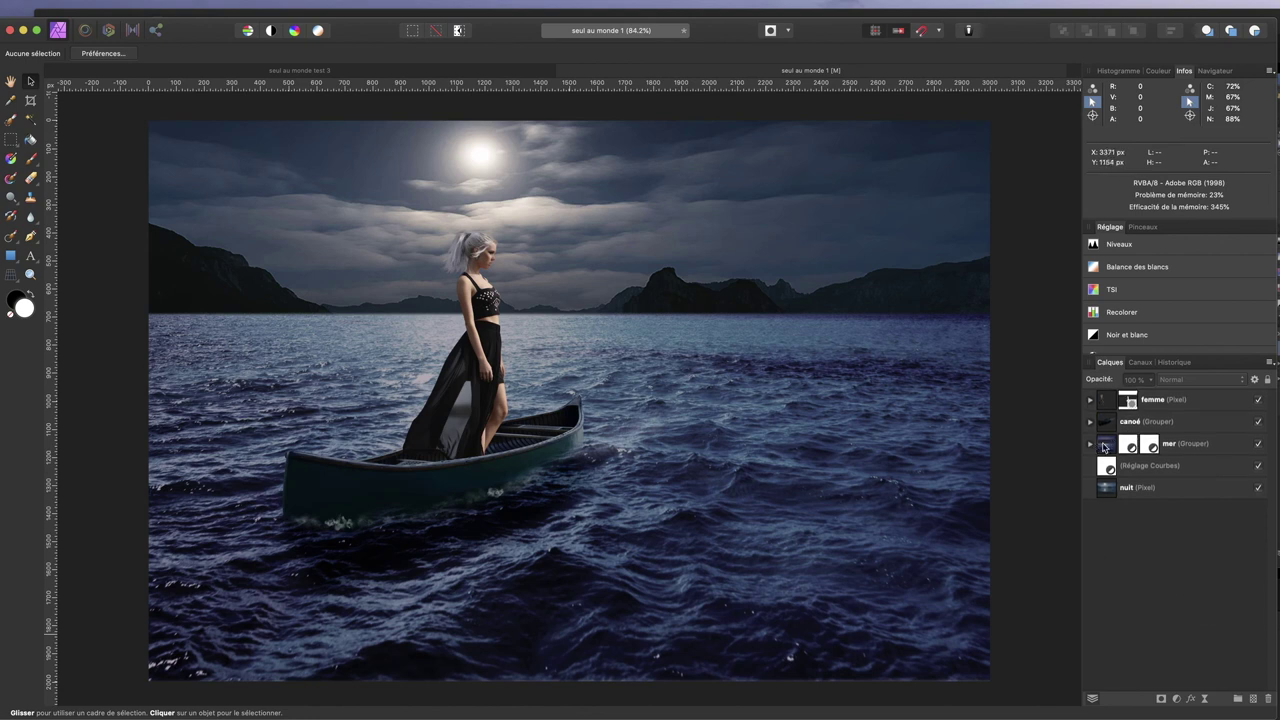
Step: Check the mer group's options, return to the Paint Brush, and expand femme to show its mask
{"action": "left_click", "coordinate": [1229, 451]}
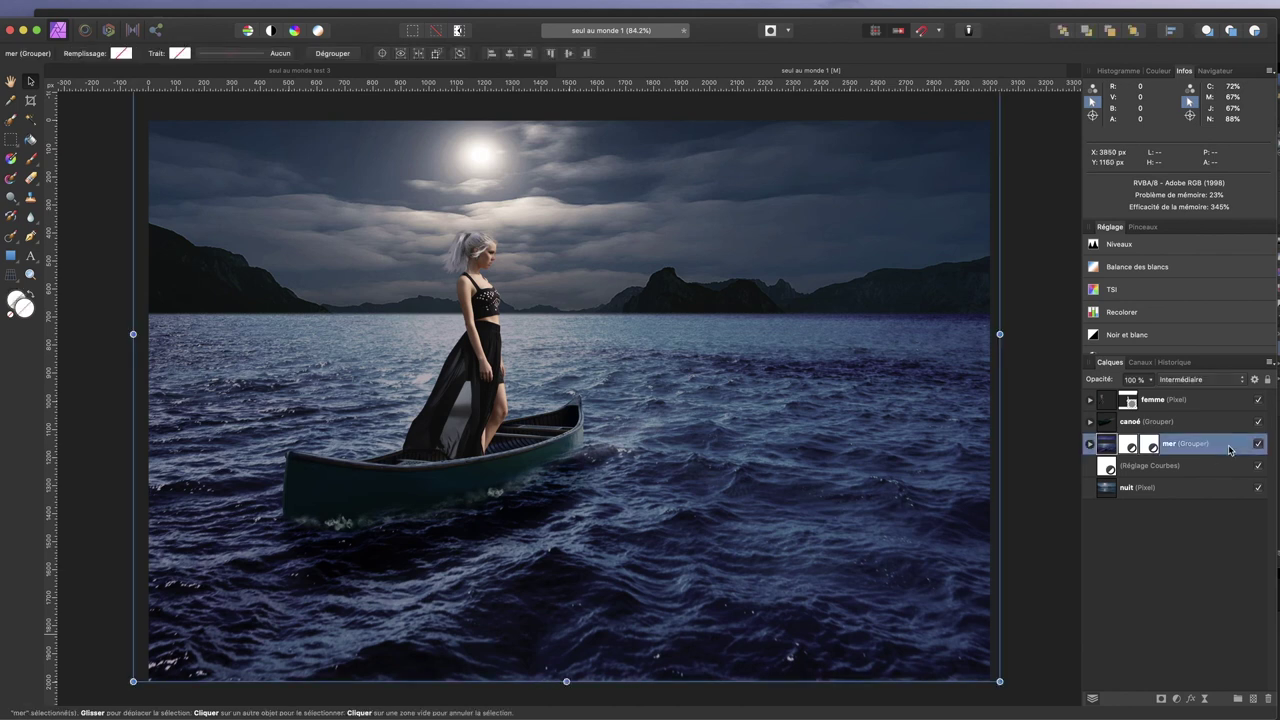
{"action": "right_click", "coordinate": [1229, 451]}
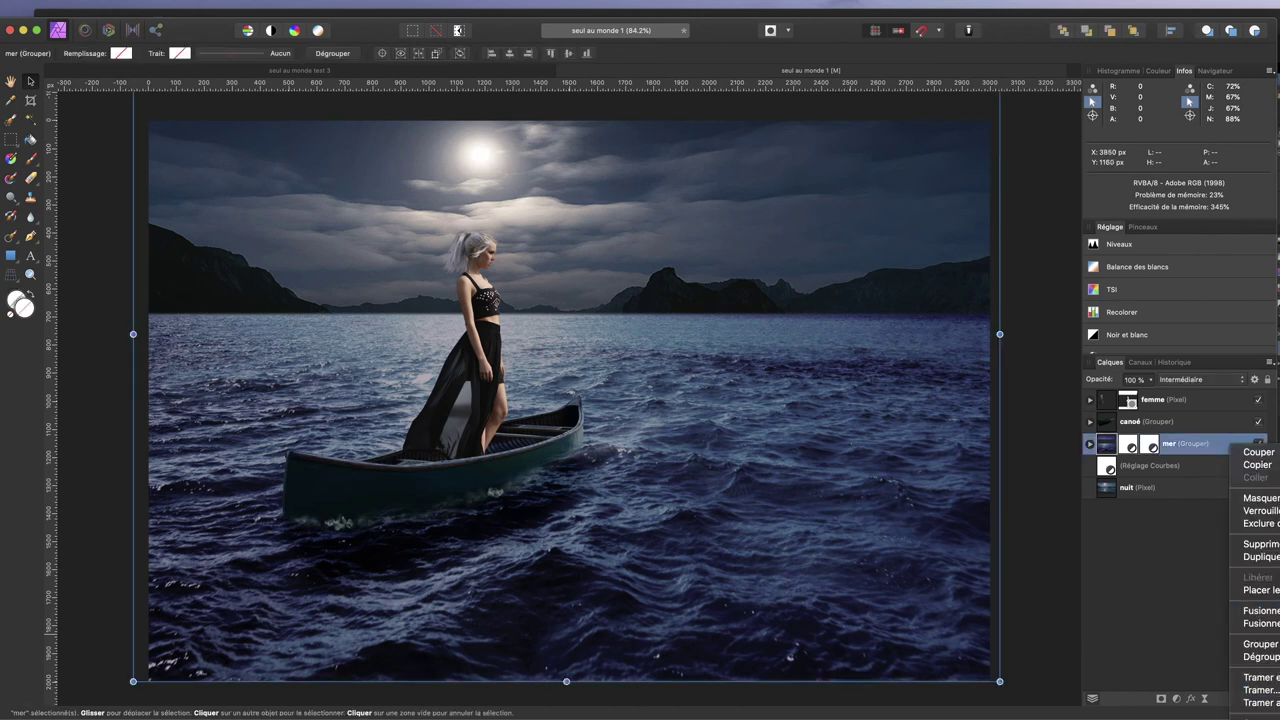
{"action": "key", "text": "Escape"}
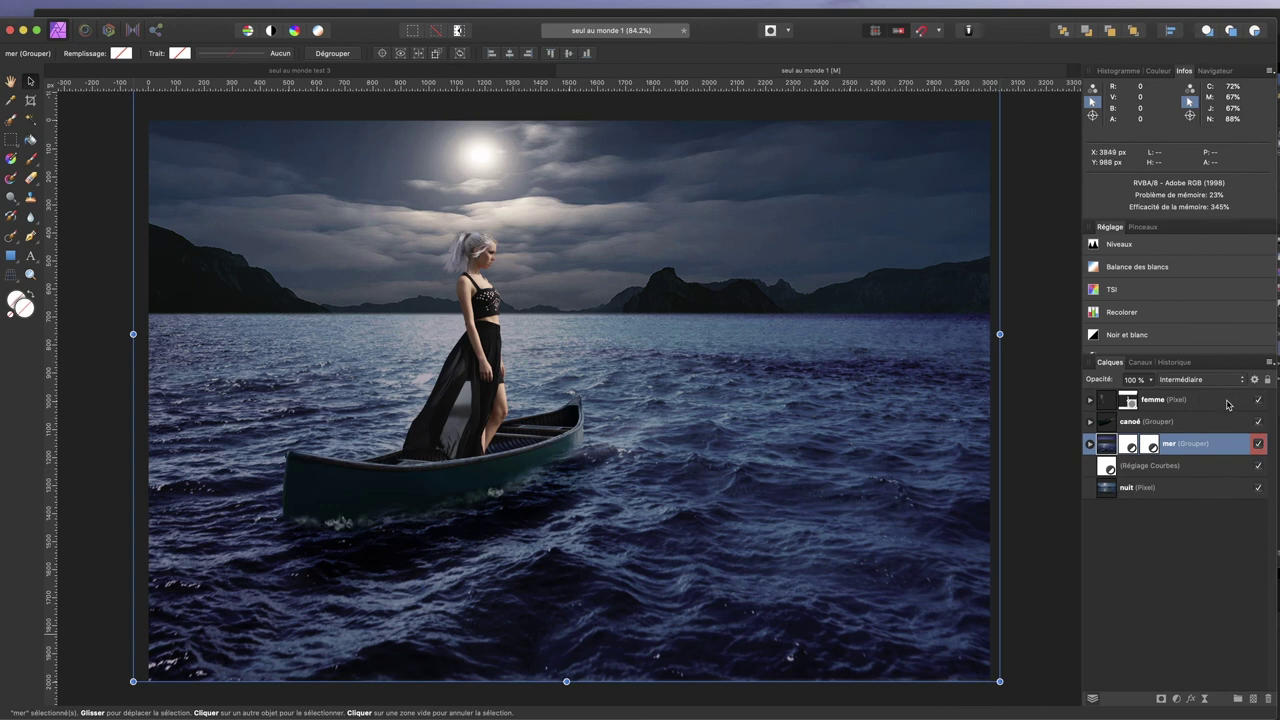
{"action": "left_click", "coordinate": [1195, 609]}
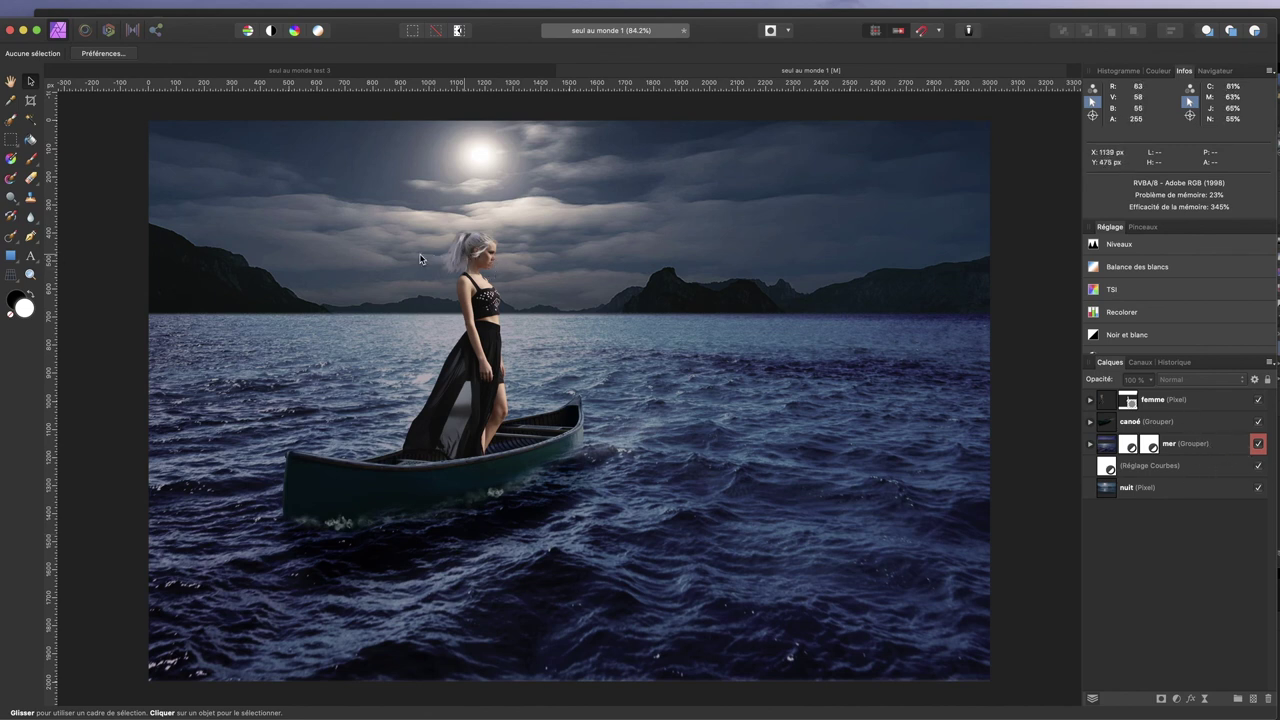
{"action": "key", "text": "b"}
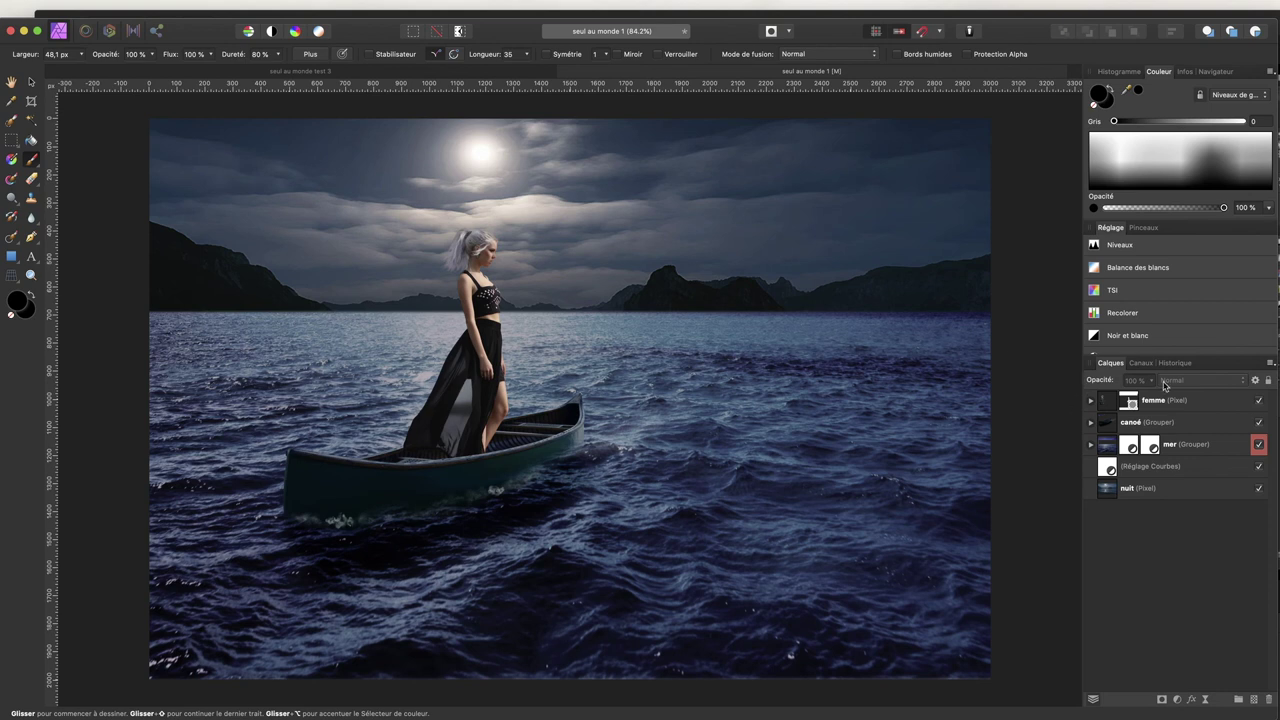
{"action": "left_click", "coordinate": [1091, 401]}
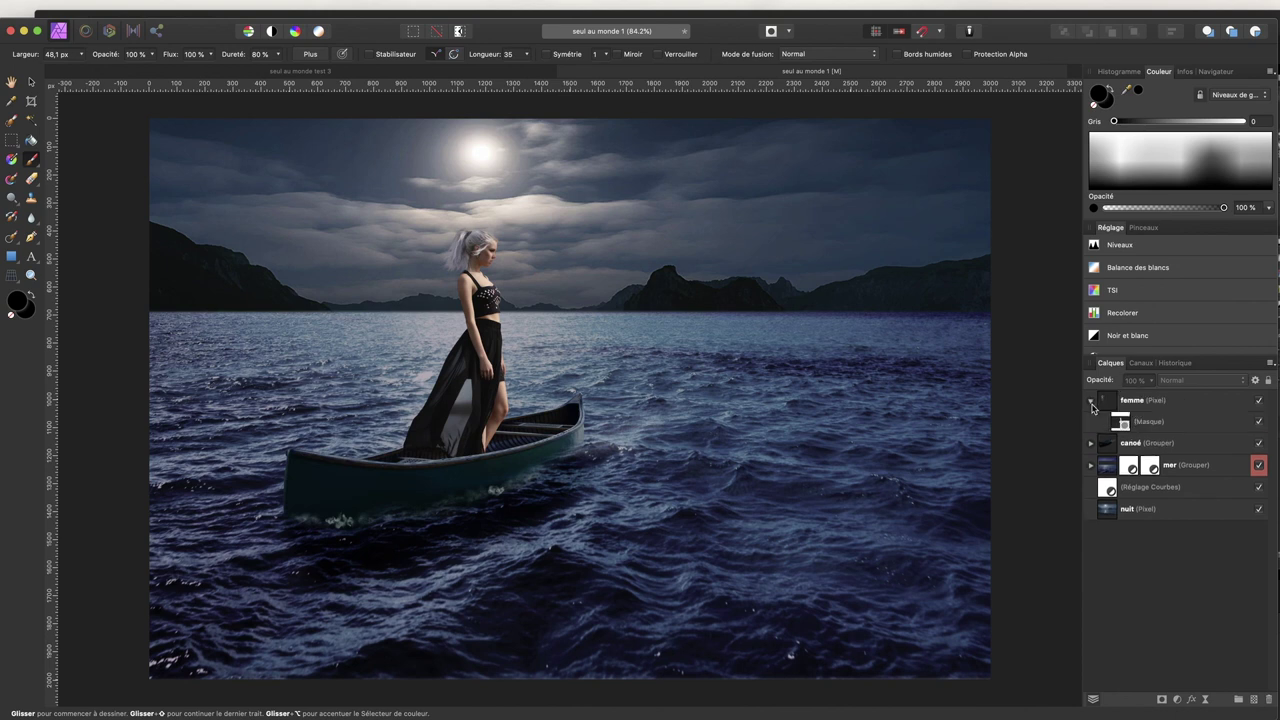
Step: Target the woman's mask, zoom in on the dress, and set a smaller Selection Brush width
{"action": "left_click", "coordinate": [1123, 427]}
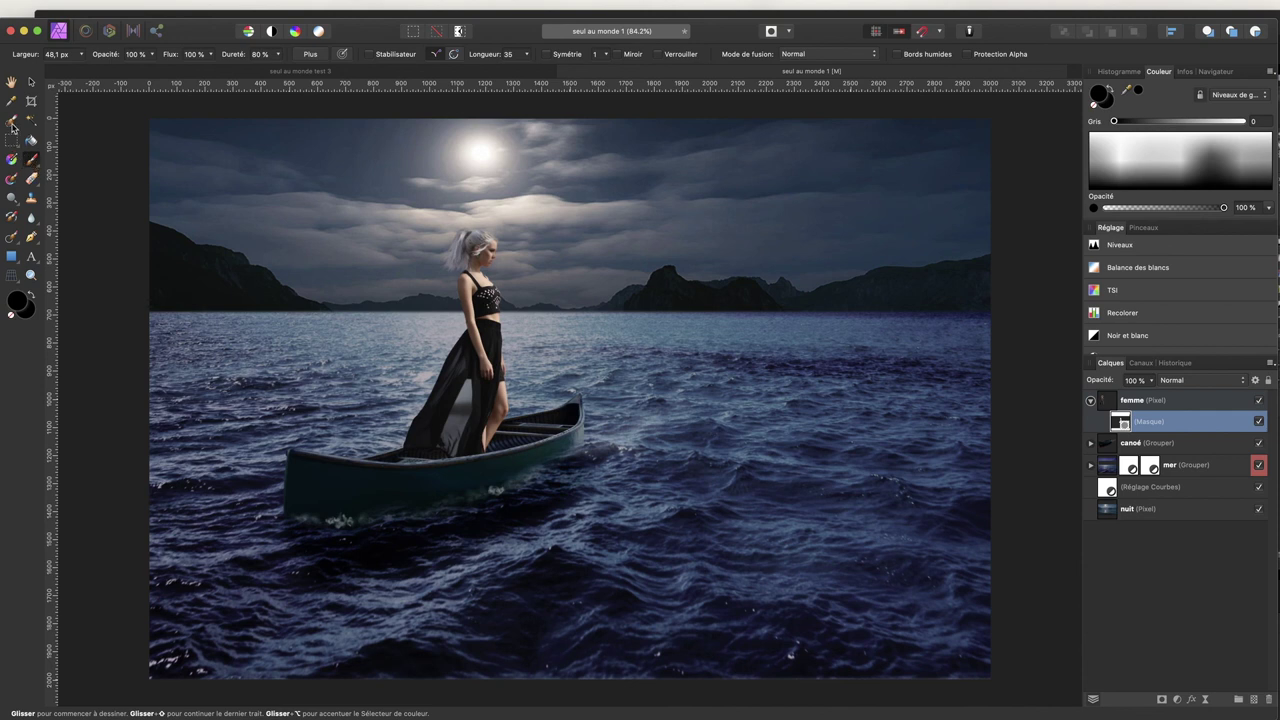
{"action": "left_click", "coordinate": [12, 122]}
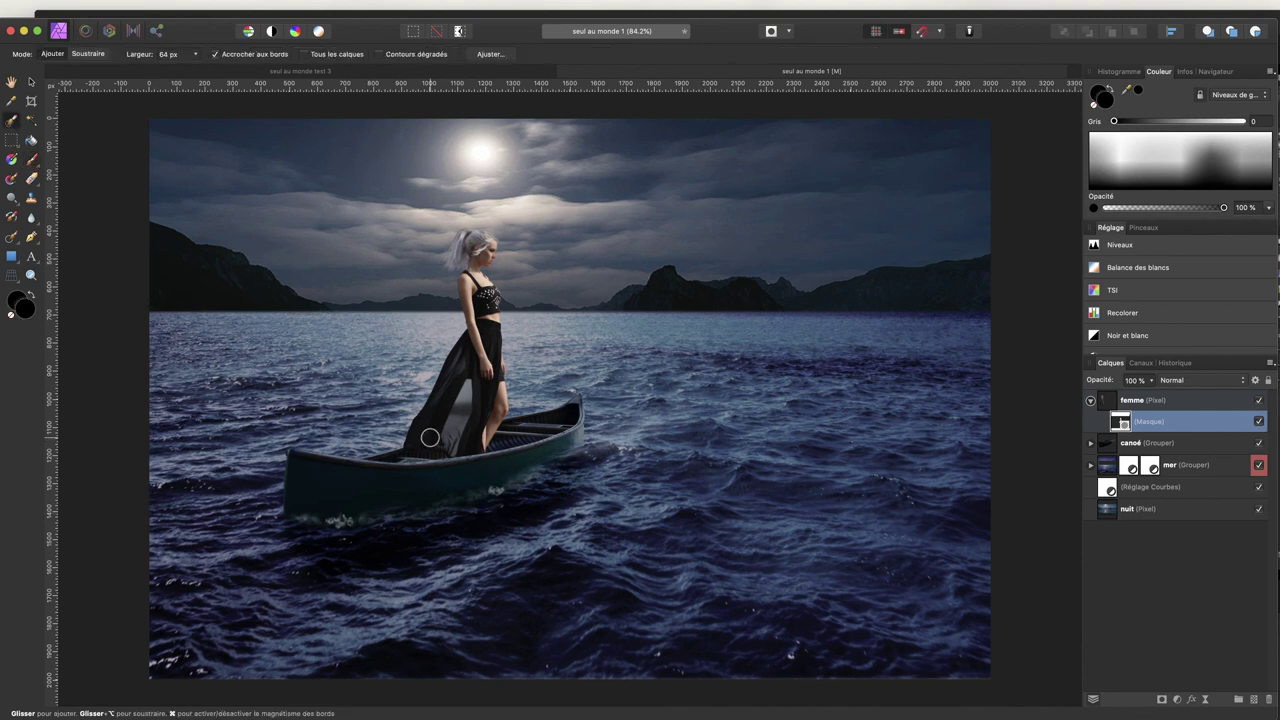
{"action": "scroll", "coordinate": [432, 436], "scroll_direction": "up", "scroll_amount": 2}
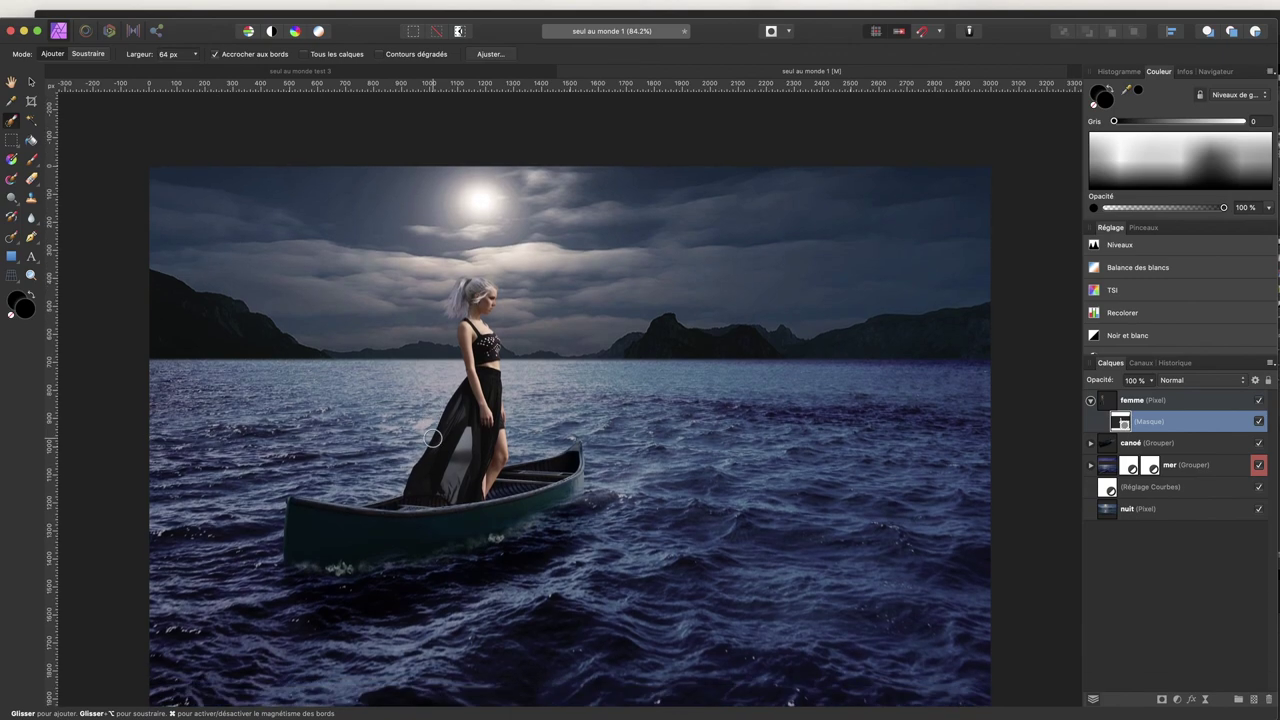
{"action": "scroll", "coordinate": [432, 436], "scroll_direction": "up", "scroll_amount": 3}
{"action": "scroll", "coordinate": [432, 437], "scroll_direction": "up", "scroll_amount": 3}
{"action": "scroll", "coordinate": [440, 437], "scroll_direction": "up", "scroll_amount": 3}
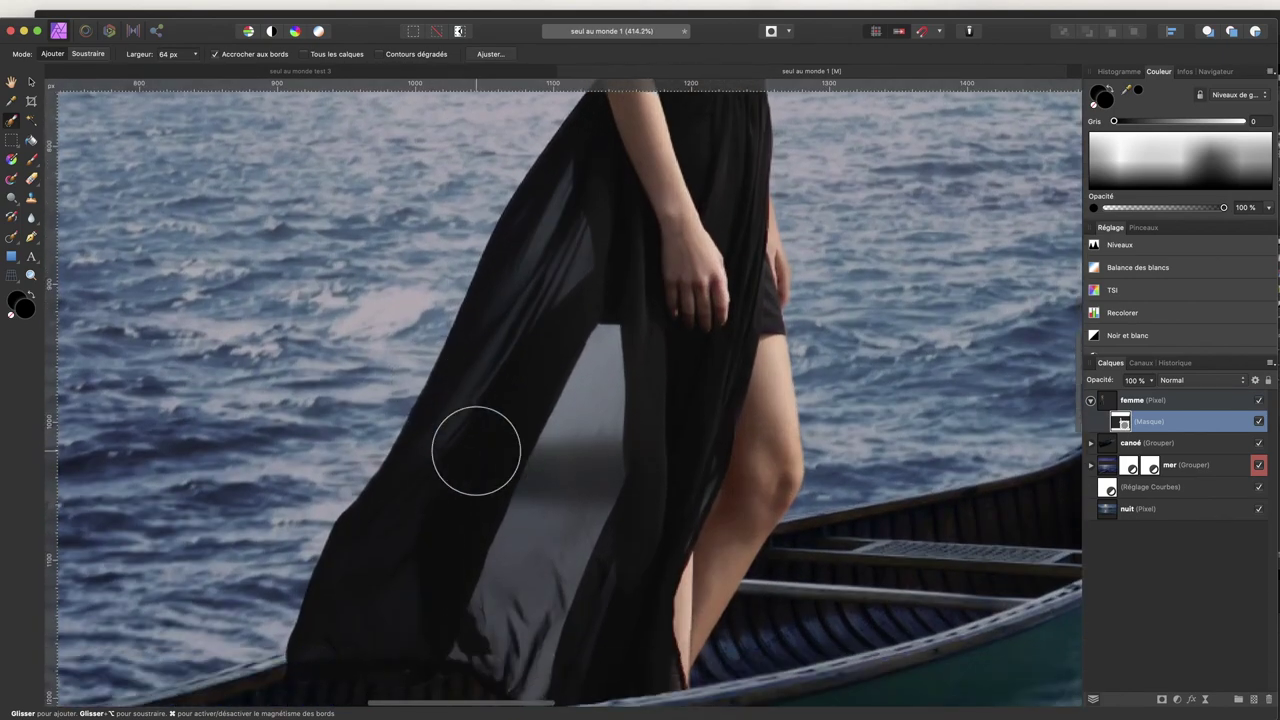
{"action": "scroll", "coordinate": [474, 449], "scroll_direction": "down", "scroll_amount": 5}
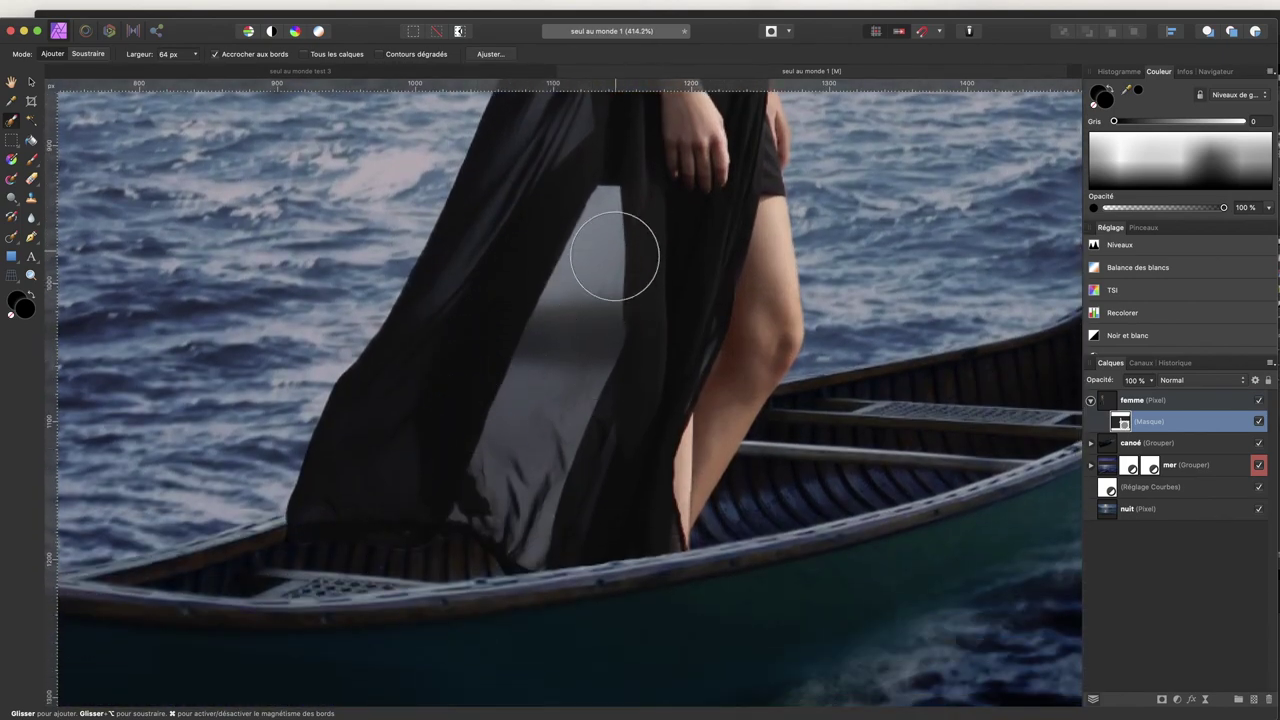
{"action": "left_click_drag", "start_coordinate": [586, 309], "coordinate": [589, 314]}
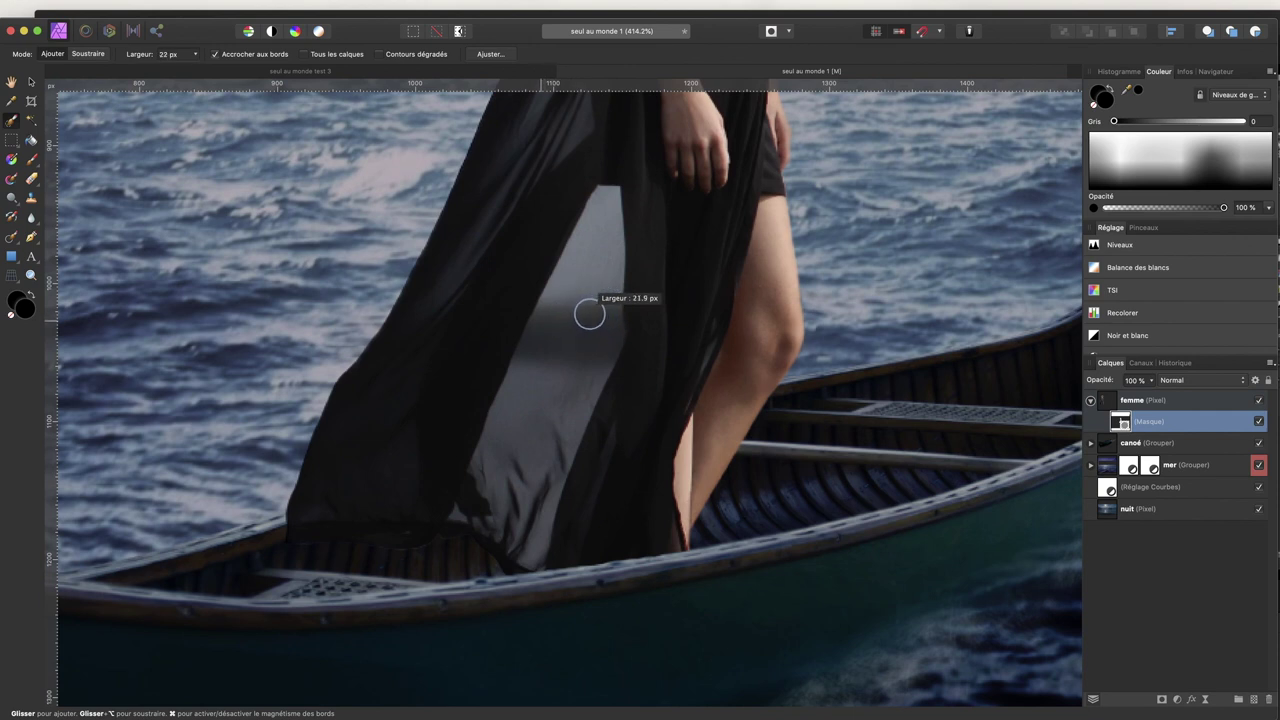
Step: Paint a selection over the lit dress gap, adding its fine fabric fragments with a 4 px brush
{"action": "mouse_move", "coordinate": [605, 199]}
{"action": "left_mouse_down"}
{"action": "mouse_move", "coordinate": [605, 260]}
{"action": "mouse_move", "coordinate": [537, 328]}
{"action": "mouse_move", "coordinate": [517, 449]}
{"action": "mouse_move", "coordinate": [520, 423]}
{"action": "mouse_move", "coordinate": [489, 446]}
{"action": "mouse_move", "coordinate": [537, 357]}
{"action": "left_mouse_up"}
{"action": "mouse_move", "coordinate": [605, 305]}
{"action": "left_mouse_down"}
{"action": "mouse_move", "coordinate": [558, 338]}
{"action": "mouse_move", "coordinate": [589, 323]}
{"action": "mouse_move", "coordinate": [580, 369]}
{"action": "mouse_move", "coordinate": [523, 446]}
{"action": "mouse_move", "coordinate": [510, 510]}
{"action": "mouse_move", "coordinate": [486, 520]}
{"action": "mouse_move", "coordinate": [465, 500]}
{"action": "left_mouse_up"}
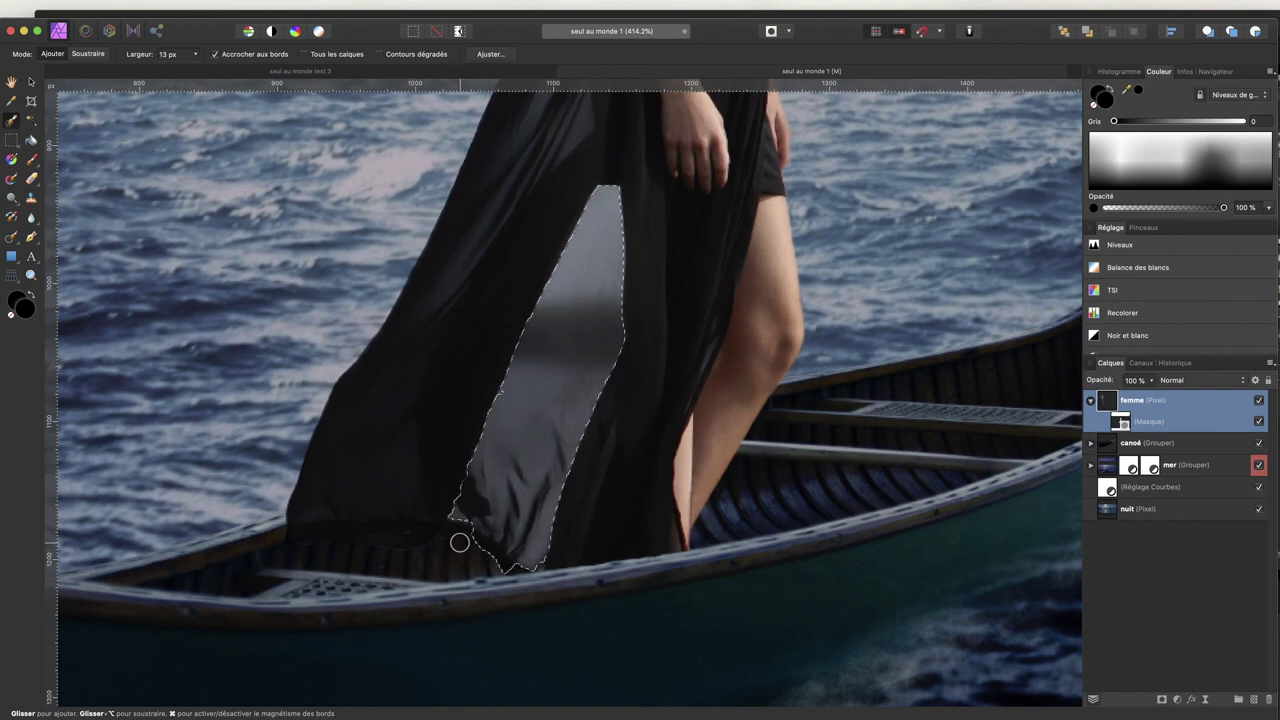
{"action": "mouse_move", "coordinate": [459, 542]}
{"action": "left_mouse_down"}
{"action": "mouse_move", "coordinate": [457, 531]}
{"action": "mouse_move", "coordinate": [488, 556]}
{"action": "left_mouse_up"}
{"action": "left_click_drag", "start_coordinate": [533, 431], "coordinate": [515, 431]}
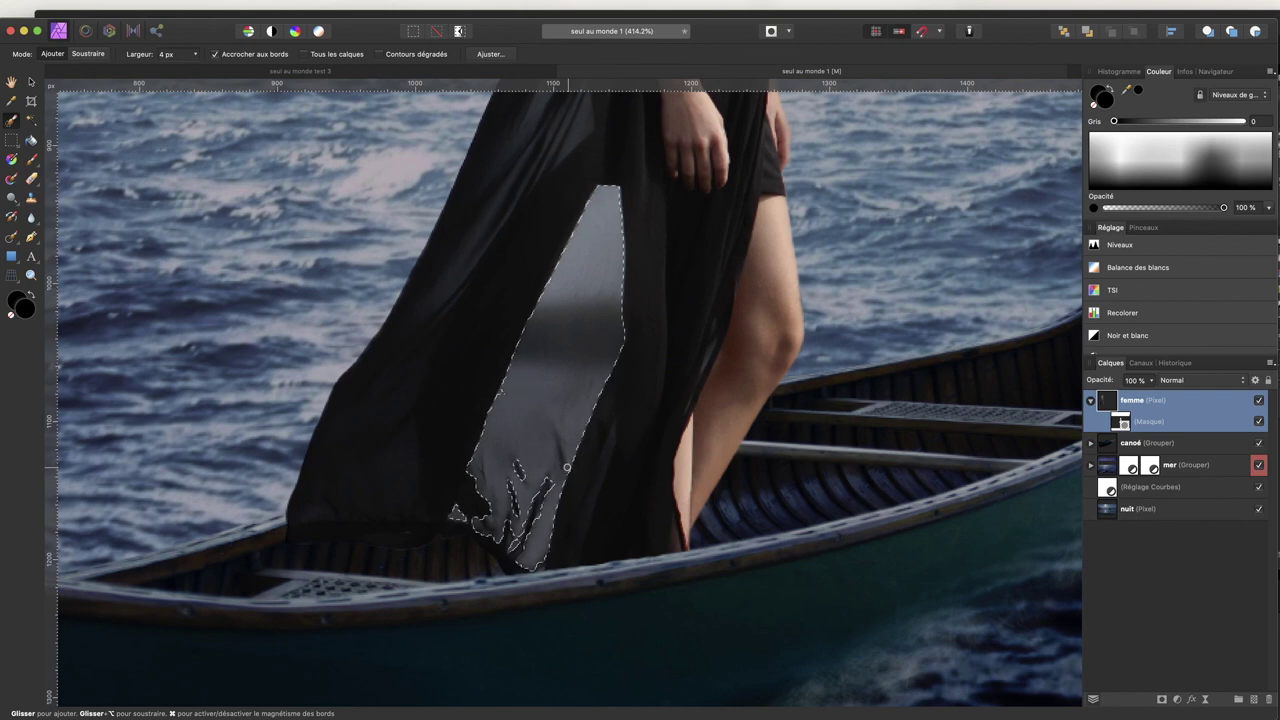
{"action": "left_click_drag", "start_coordinate": [556, 439], "coordinate": [560, 454]}
Step: Apply a 0.2 px Contour progressif feather to the dress-gap selection, then target the femme mask
{"action": "left_click", "coordinate": [483, 58]}
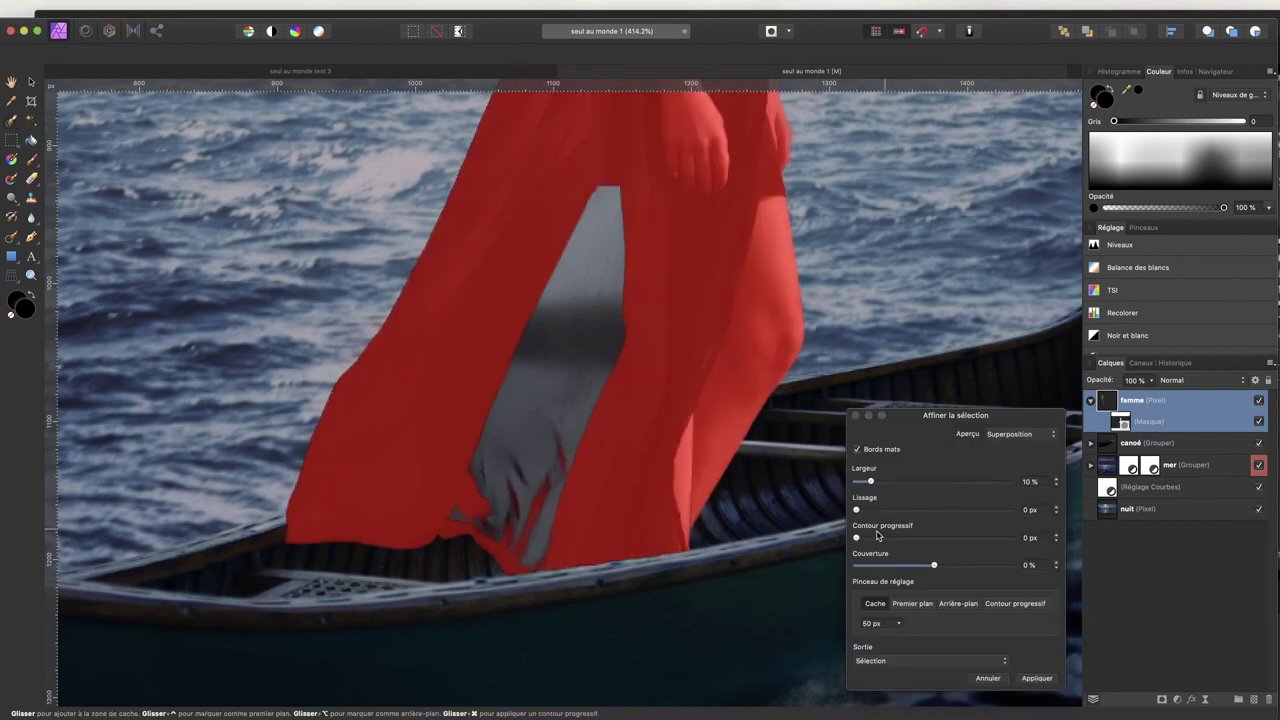
{"action": "left_click_drag", "start_coordinate": [859, 541], "coordinate": [865, 541]}
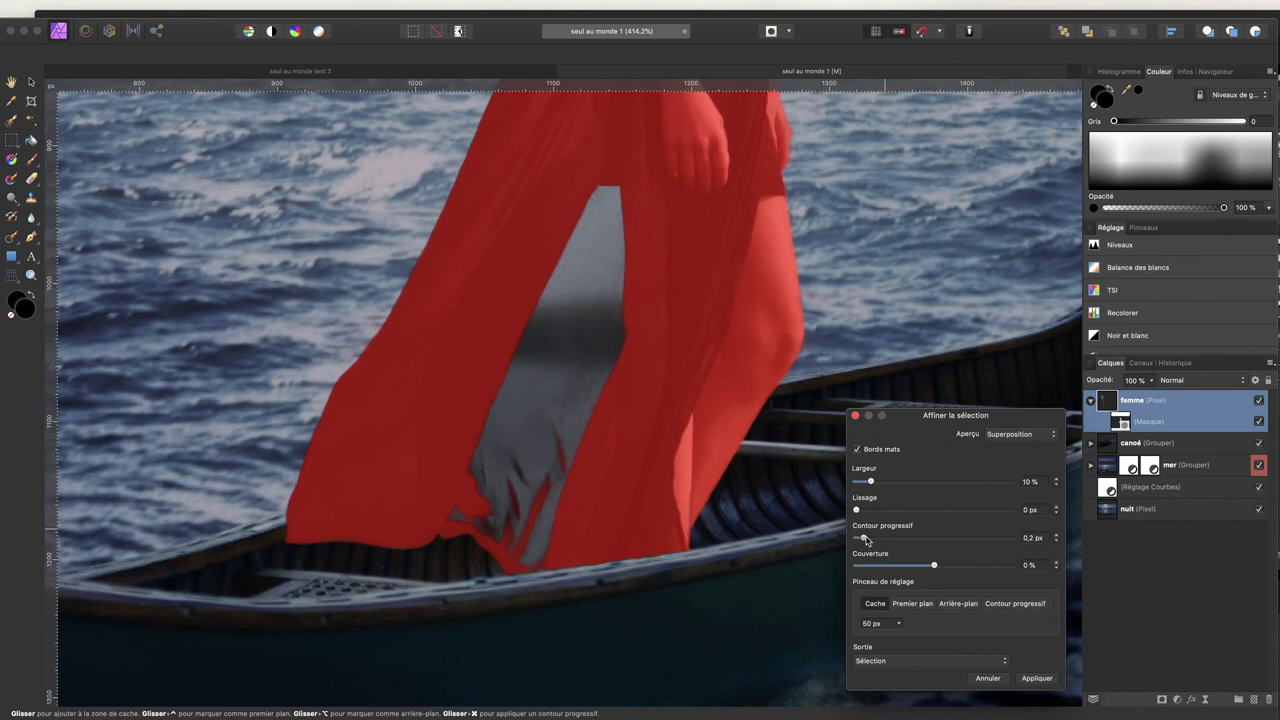
{"action": "left_click", "coordinate": [1037, 678]}
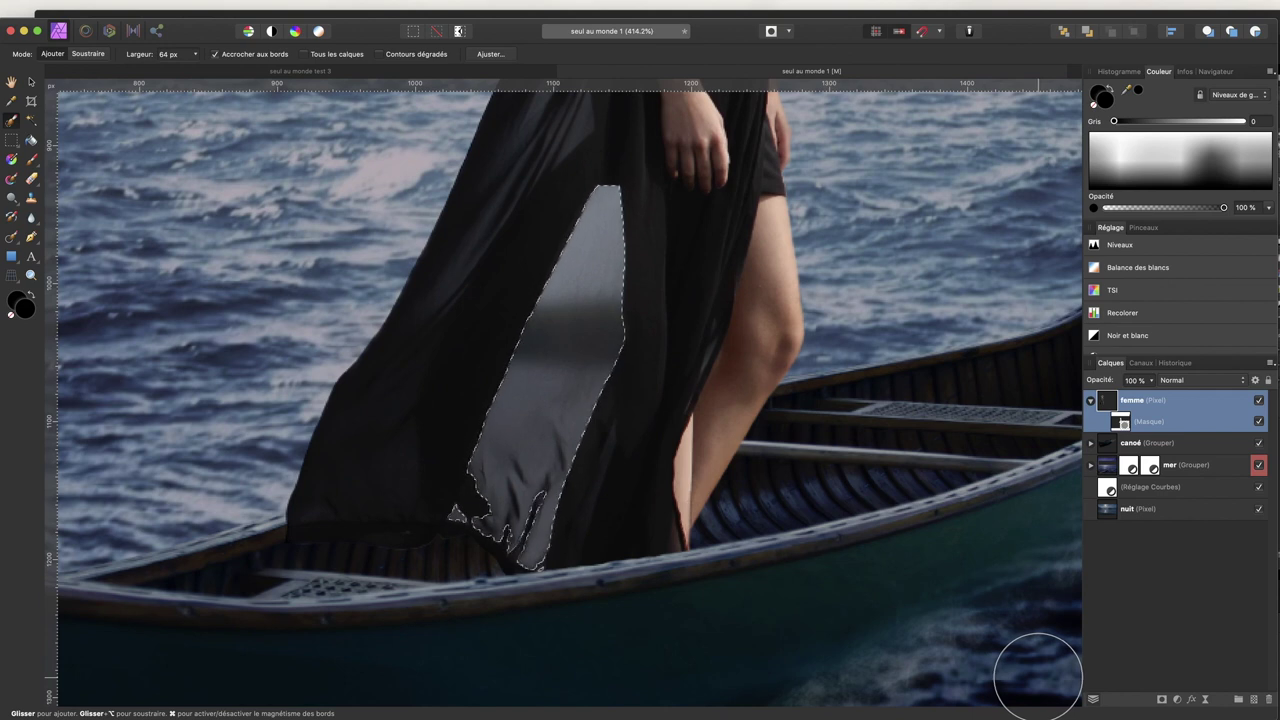
{"action": "left_click", "coordinate": [1124, 424]}
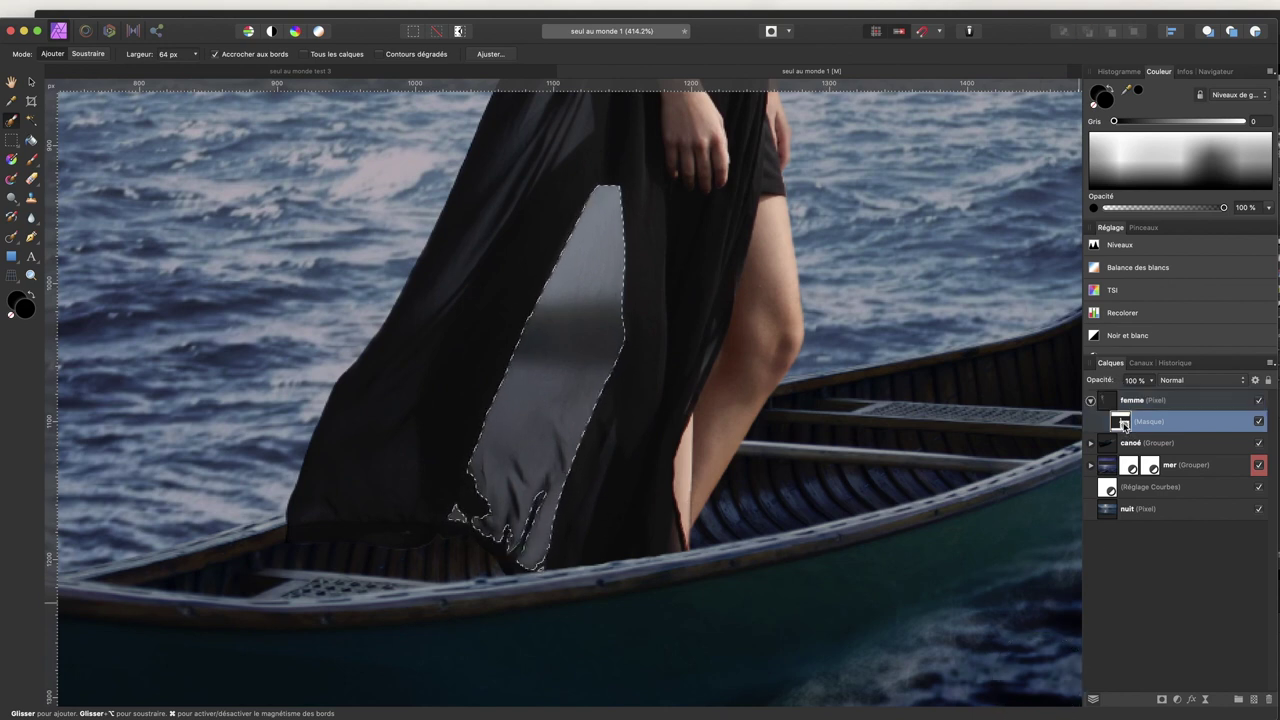
{"action": "mouse_move", "coordinate": [174, 8]}
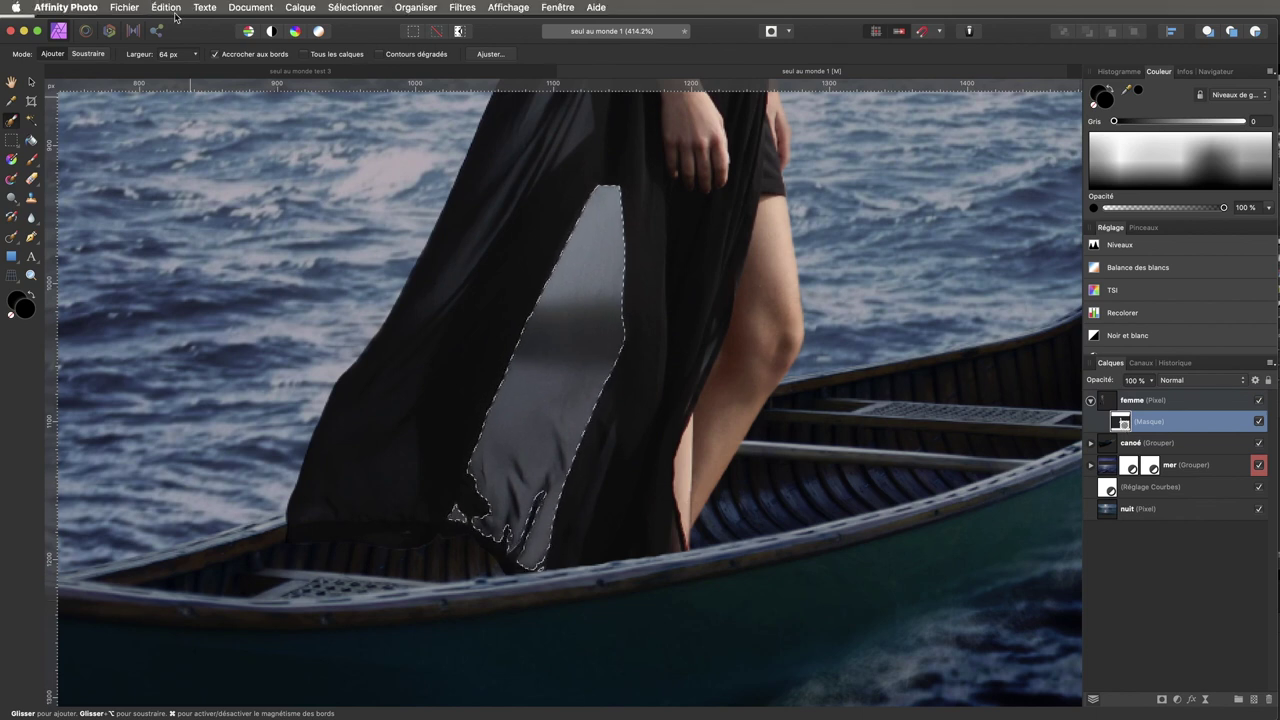
Step: Fill the dress-gap selection on the femme mask with a light grey chosen on the HSV wheel
{"action": "left_click", "coordinate": [166, 8]}
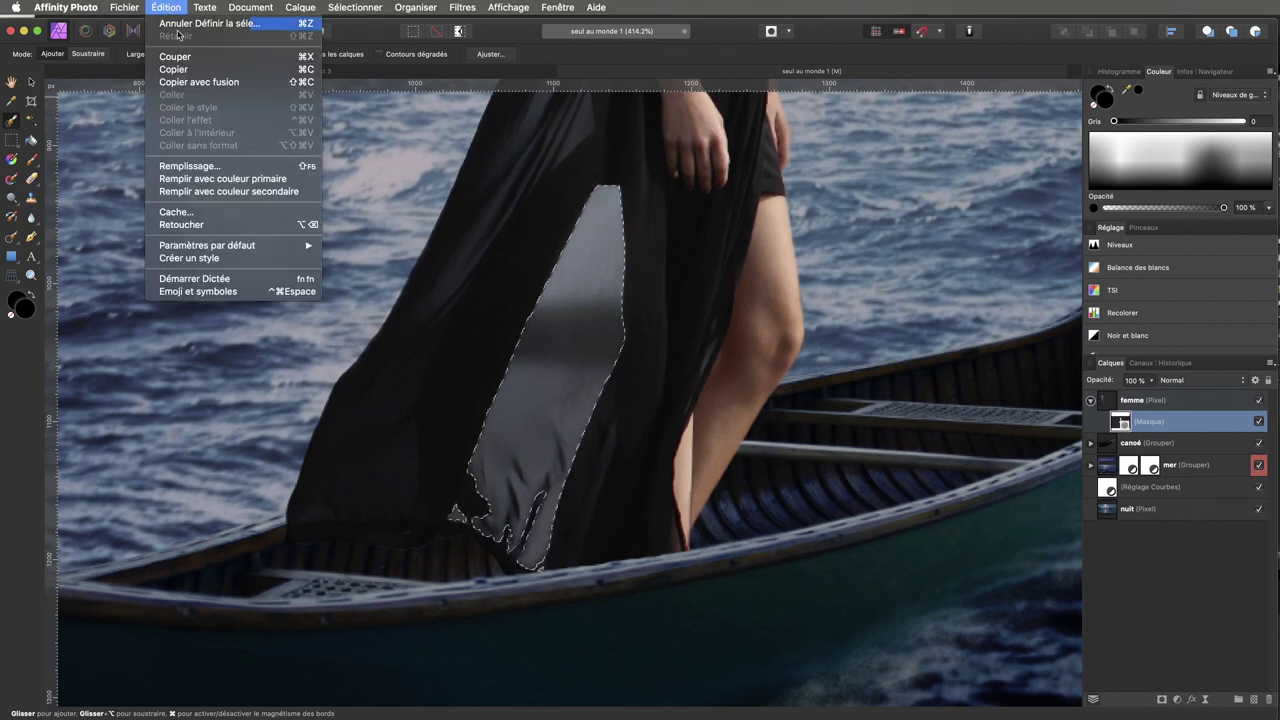
{"action": "left_click", "coordinate": [181, 170]}
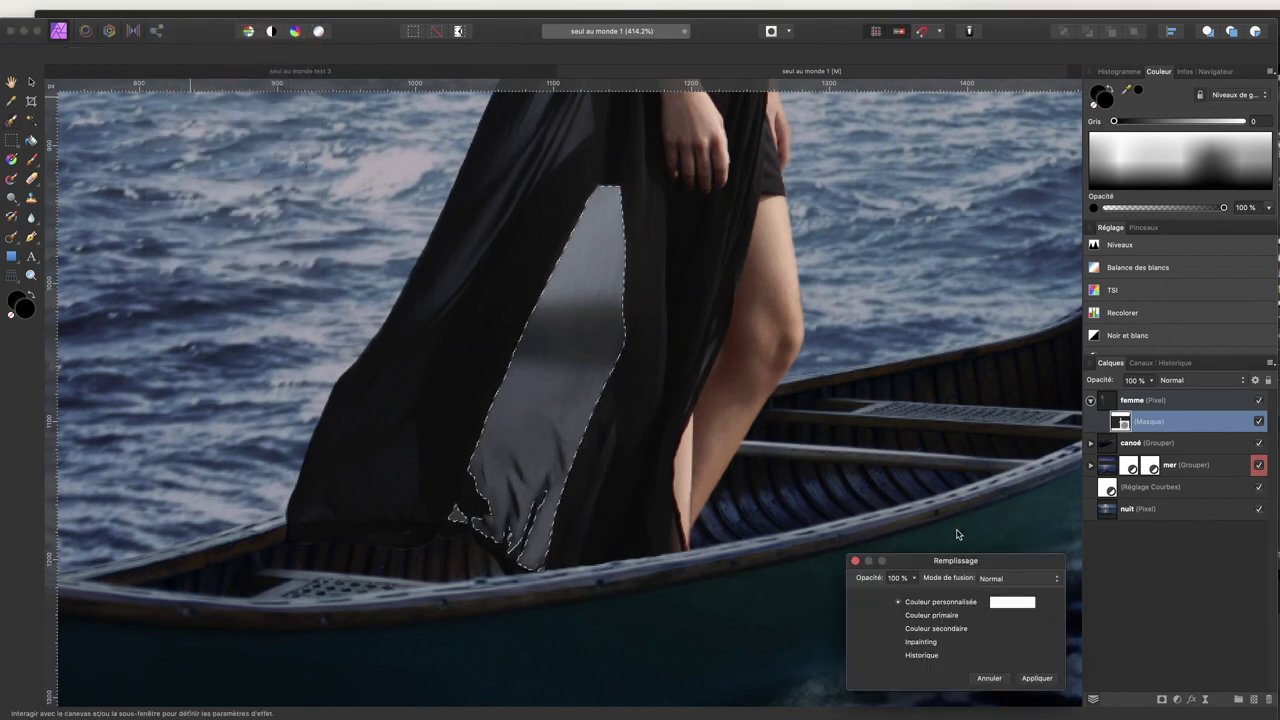
{"action": "left_click", "coordinate": [1016, 606]}
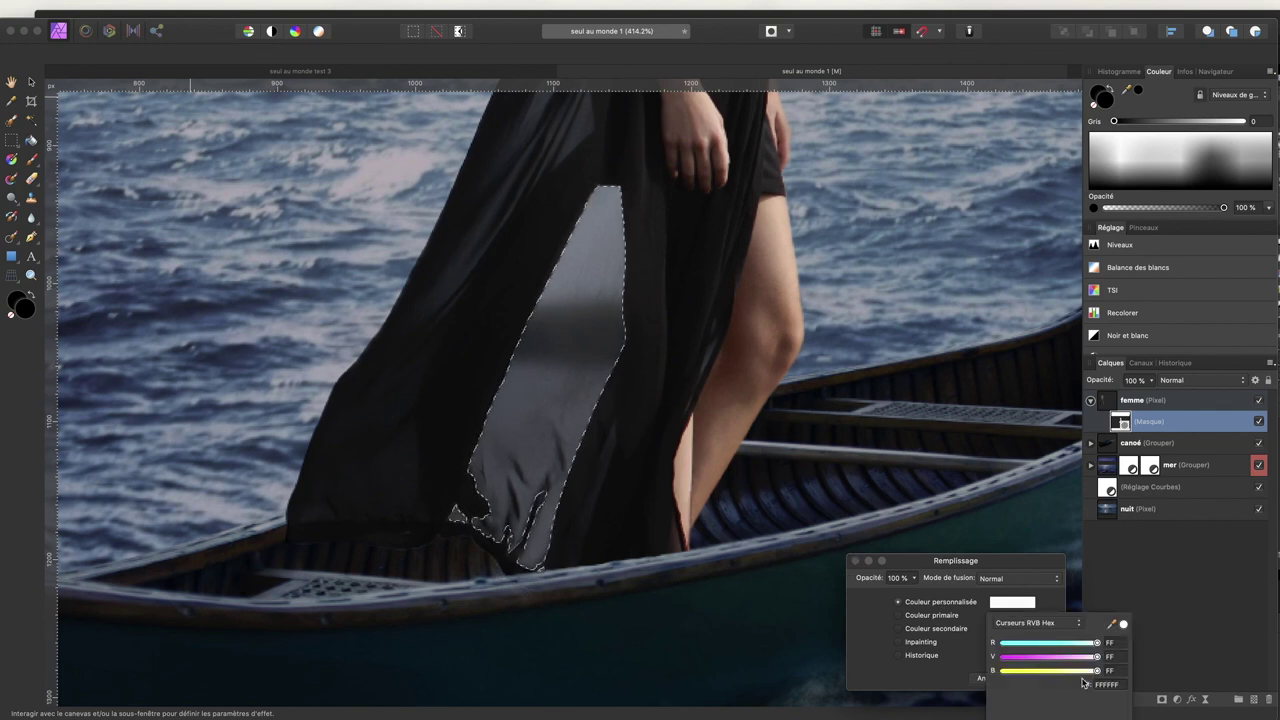
{"action": "left_click", "coordinate": [1079, 623]}
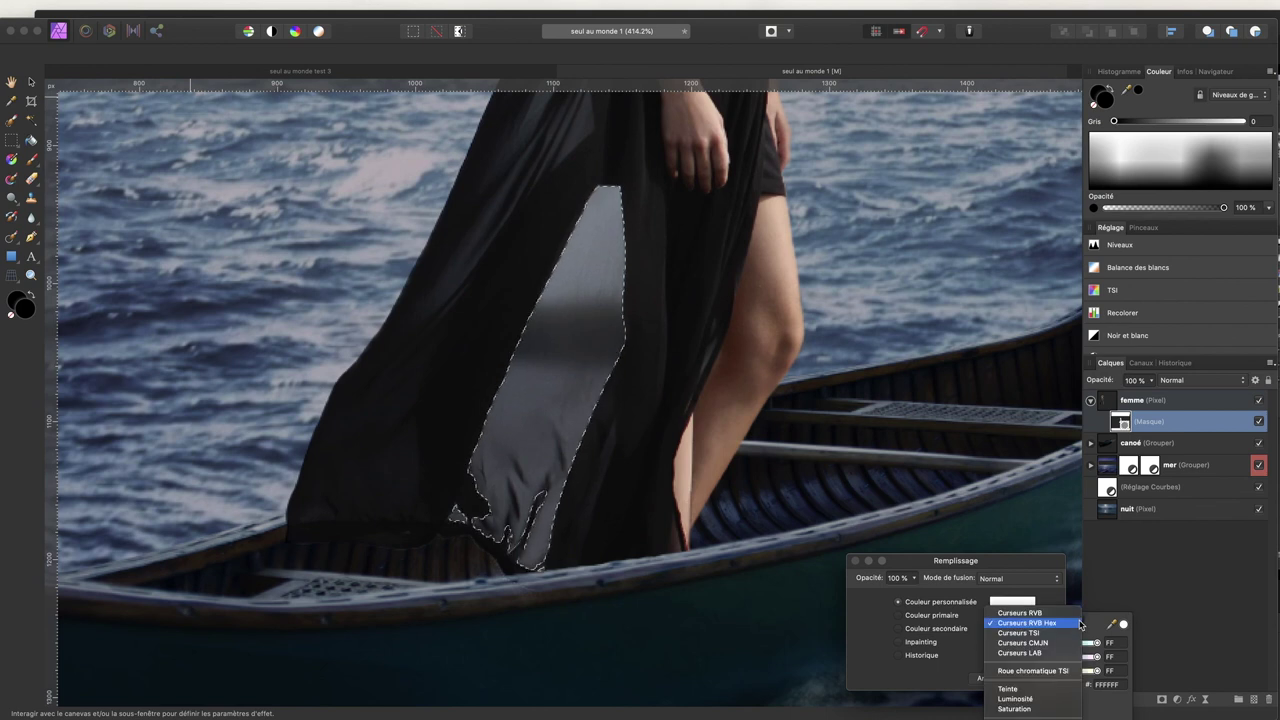
{"action": "left_click", "coordinate": [1042, 678]}
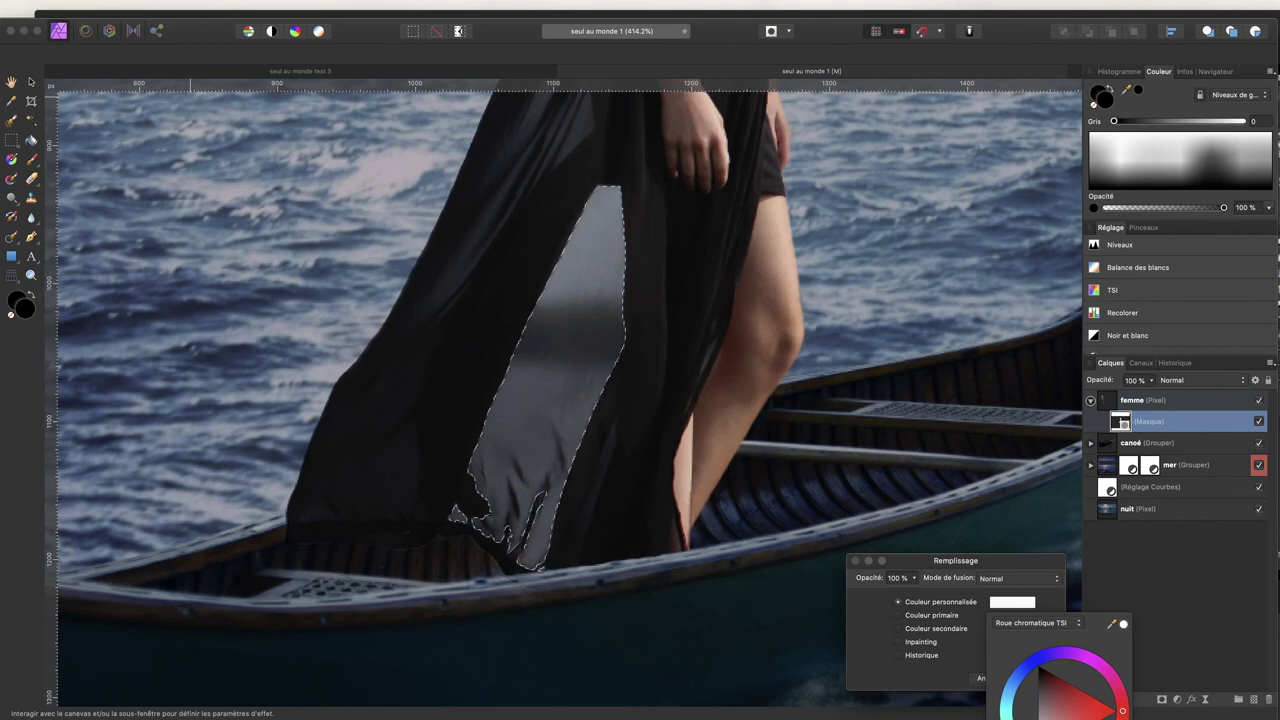
{"action": "mouse_move", "coordinate": [1040, 705]}
{"action": "left_mouse_down"}
{"action": "mouse_move", "coordinate": [1038, 688]}
{"action": "mouse_move", "coordinate": [1036, 716]}
{"action": "left_mouse_up"}
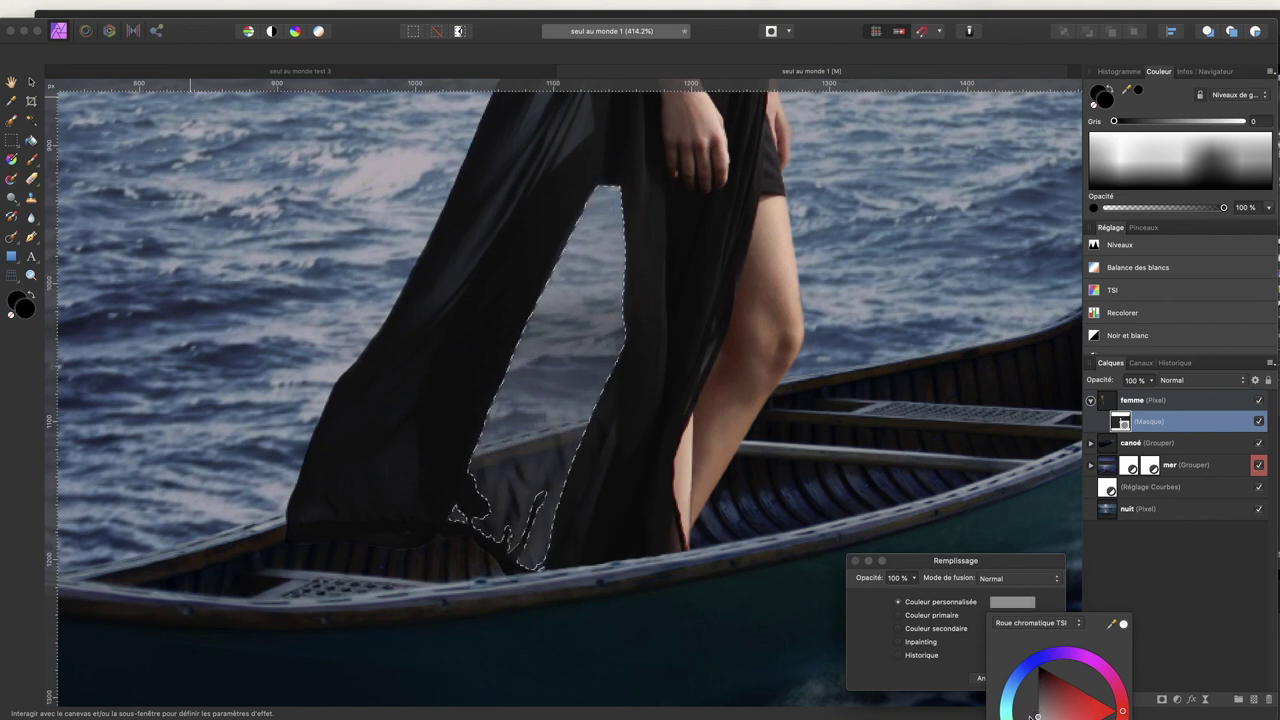
{"action": "left_click_drag", "start_coordinate": [1036, 716], "coordinate": [1035, 719]}
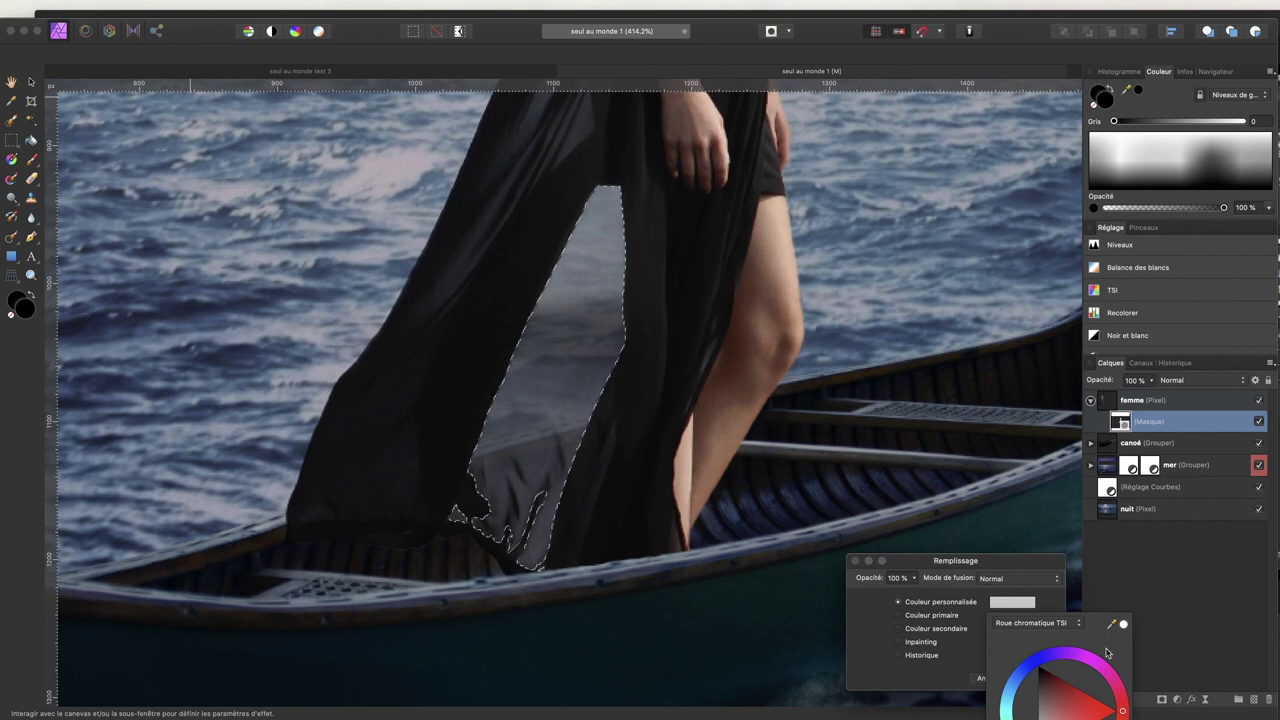
{"action": "left_click", "coordinate": [880, 665]}
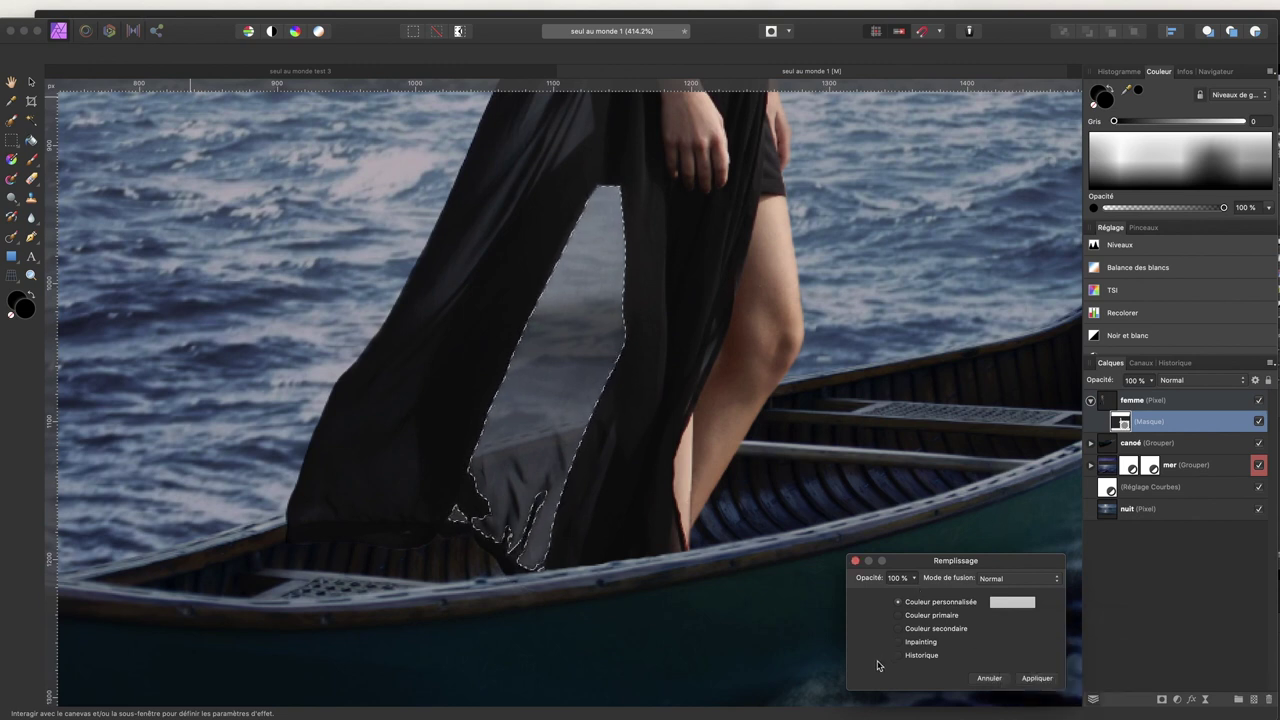
{"action": "left_click", "coordinate": [1046, 681]}
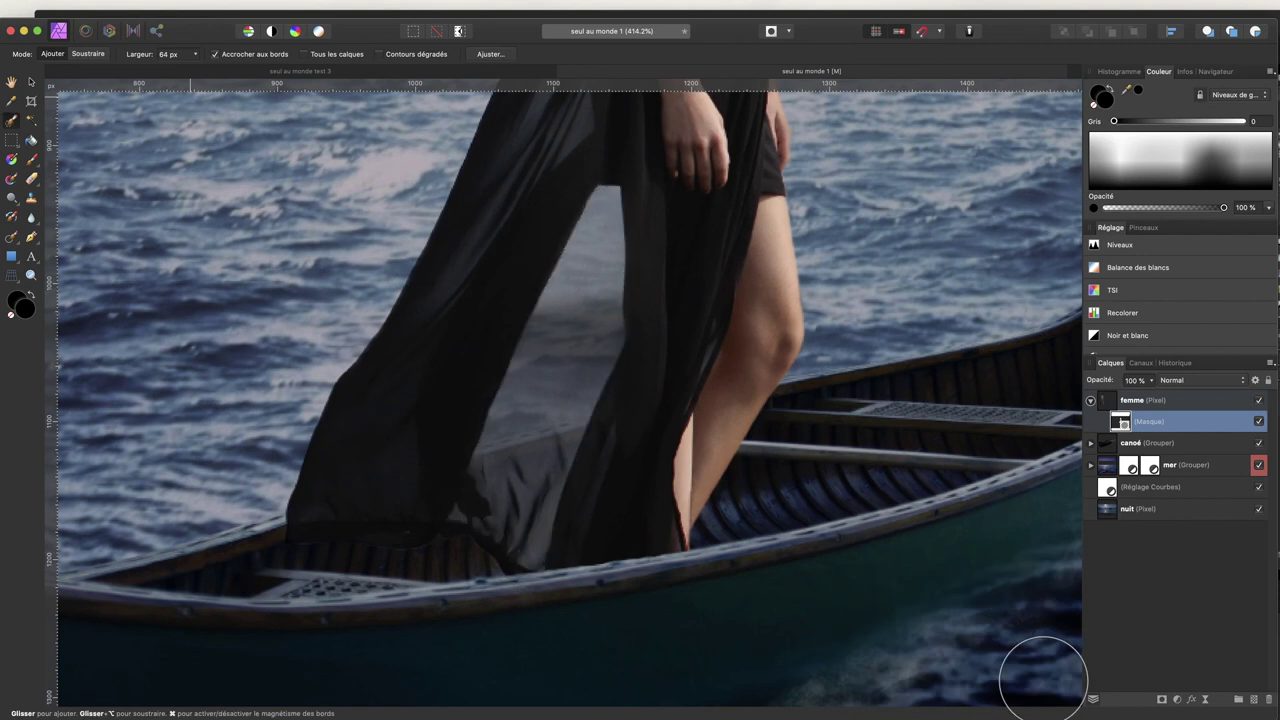
Step: Deselect the dress gap and inspect the femme mask alone in black and white
{"action": "key", "text": "super+d"}
{"action": "left_click", "coordinate": [1122, 424], "text": "alt"}
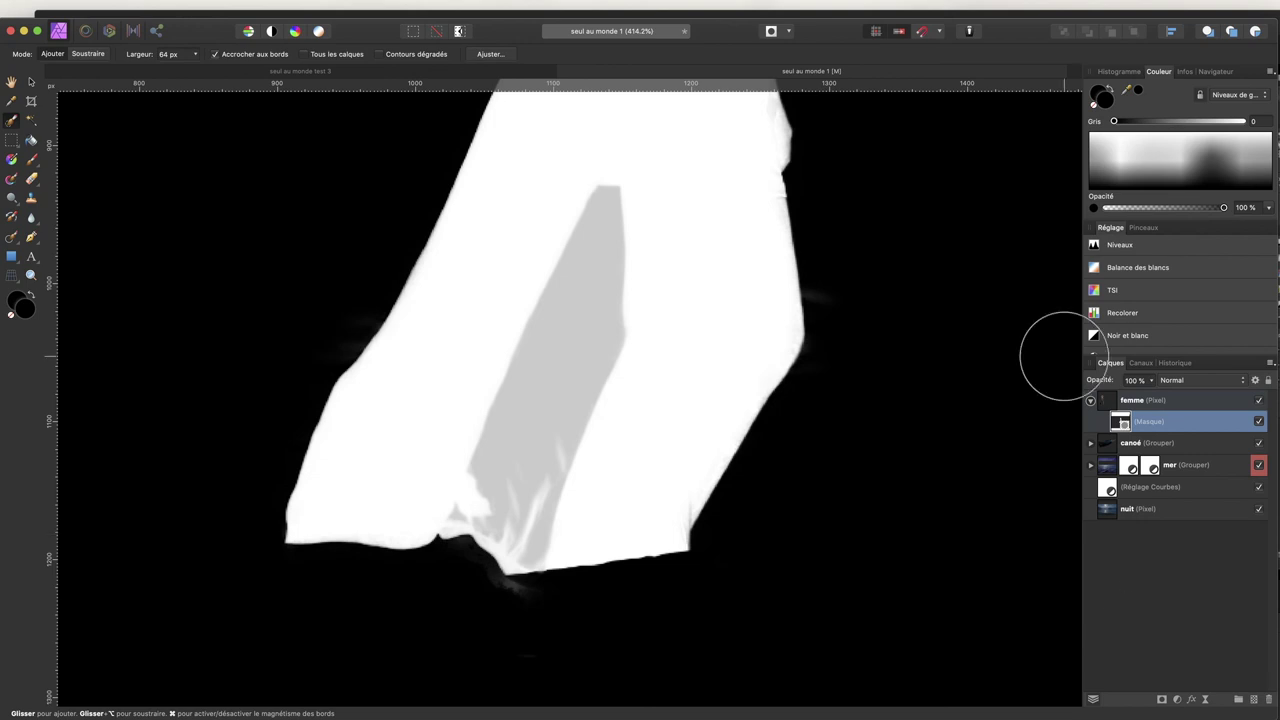
{"action": "left_click", "coordinate": [1164, 402]}
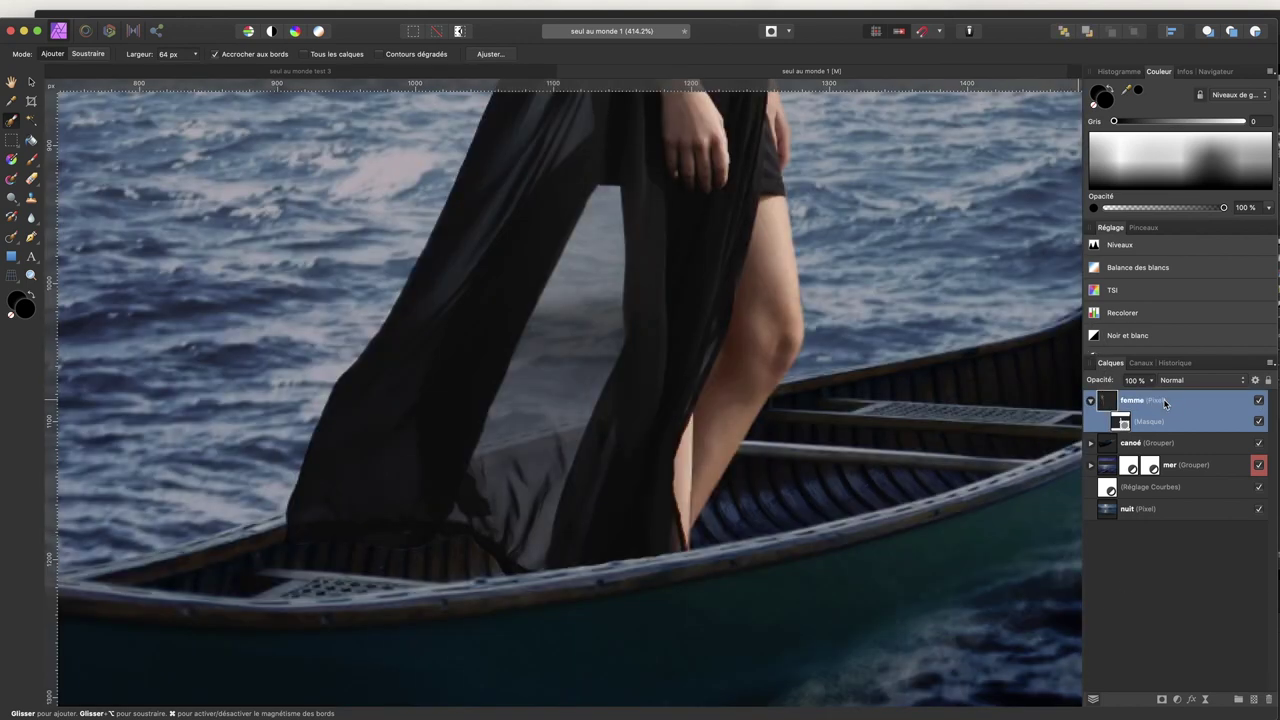
Step: Toggle the femme mask off and on to compare the semi-transparent skirt gap
{"action": "left_click", "coordinate": [1259, 422]}
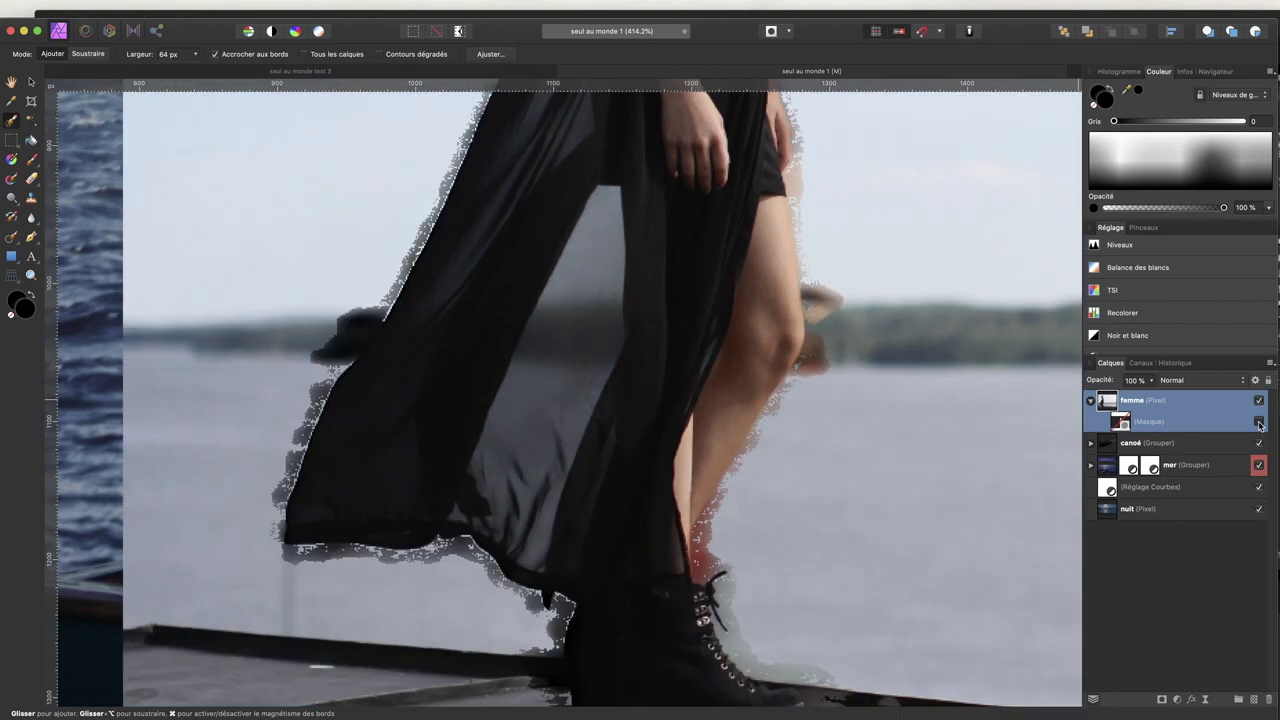
{"action": "left_click", "coordinate": [1259, 423]}
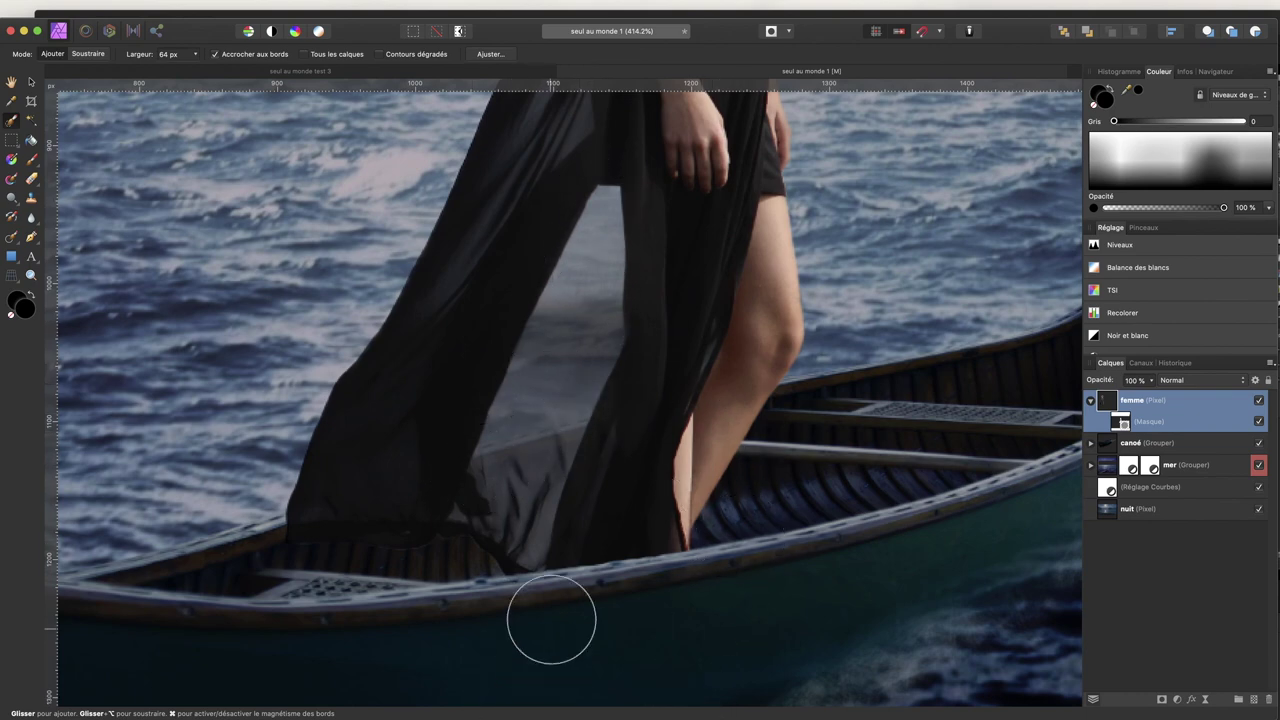
{"action": "scroll", "coordinate": [540, 623], "scroll_direction": "down", "scroll_amount": 5}
{"action": "scroll", "coordinate": [566, 623], "scroll_direction": "up", "scroll_amount": 3}
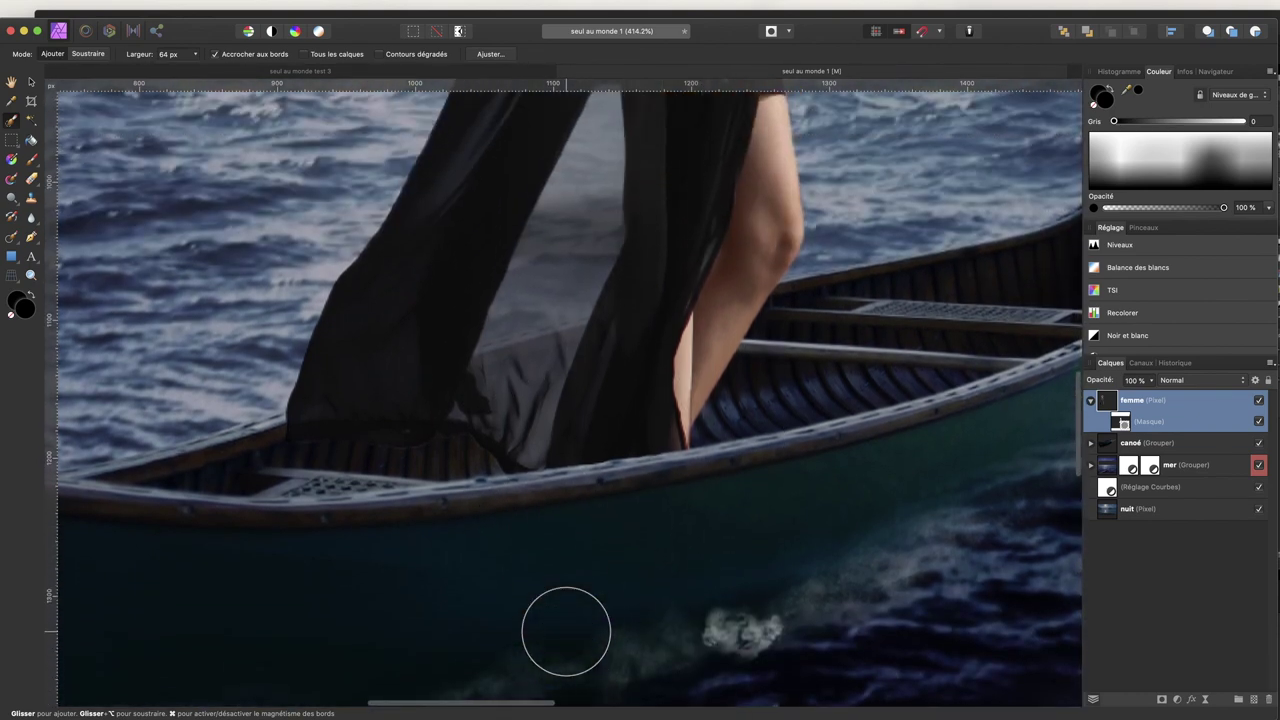
{"action": "scroll", "coordinate": [566, 628], "scroll_direction": "up", "scroll_amount": 2}
{"action": "scroll", "coordinate": [566, 631], "scroll_direction": "down", "scroll_amount": 2}
{"action": "scroll", "coordinate": [566, 631], "scroll_direction": "down", "scroll_amount": 4}
{"action": "scroll", "coordinate": [566, 631], "scroll_direction": "up", "scroll_amount": 2}
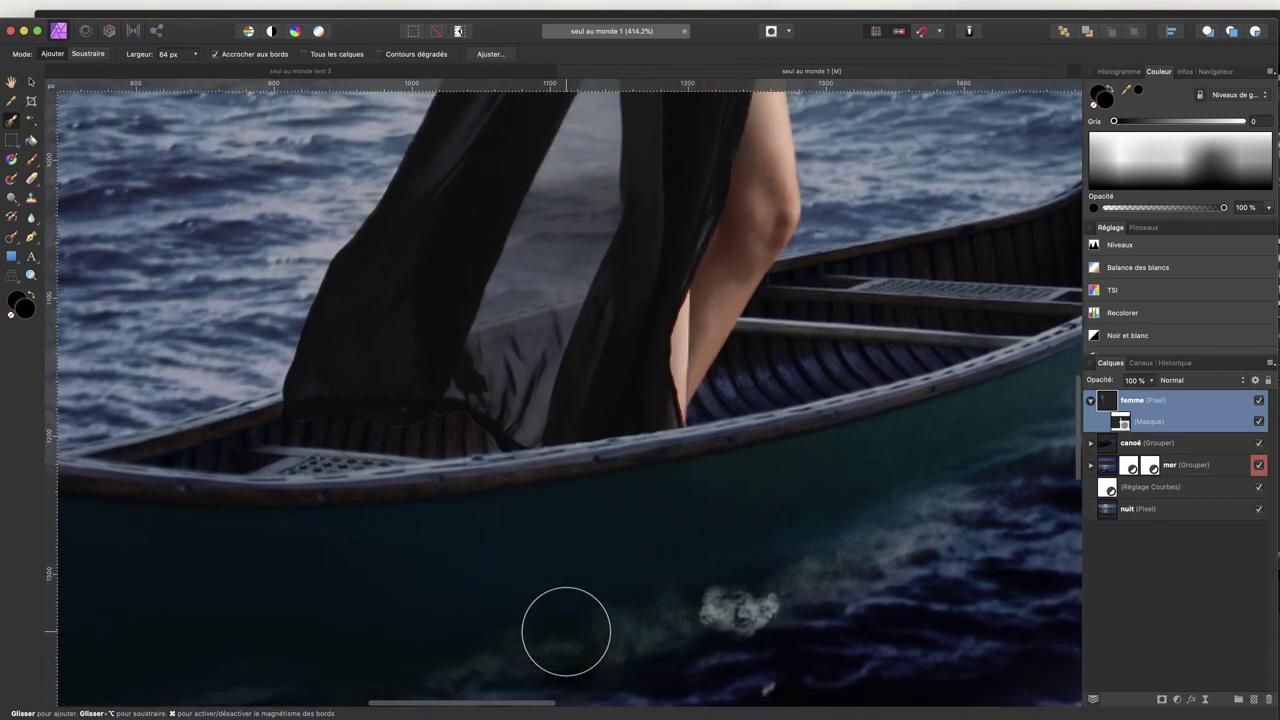